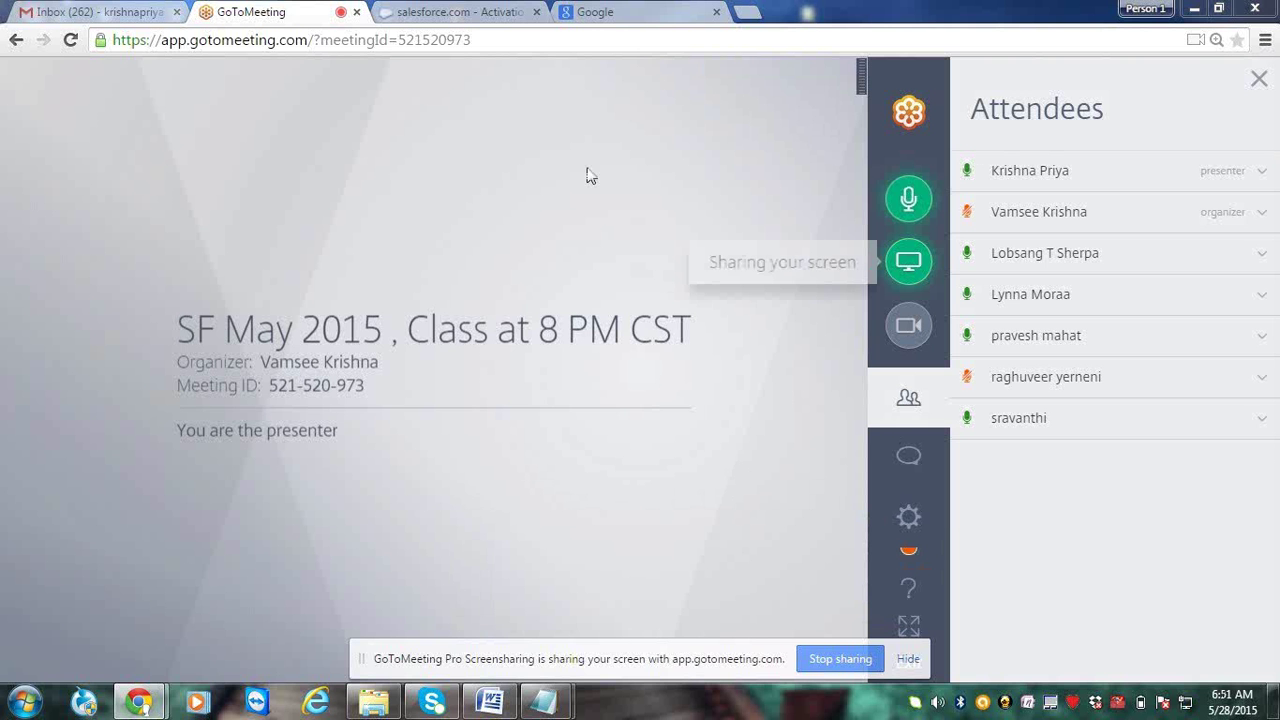
# Copy the verification code from the Developer Edition activation email in Gmail
pyautogui.hotkey('ctrl', 'Tab')
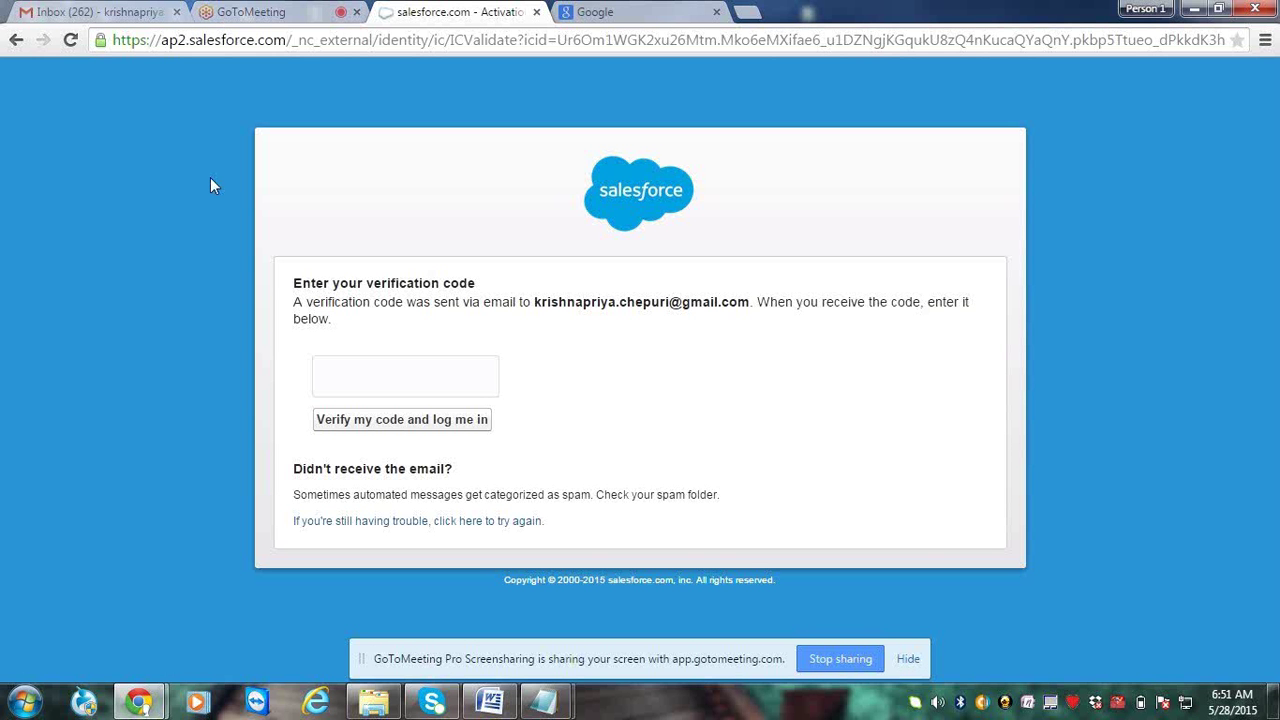
pyautogui.click(110, 14)
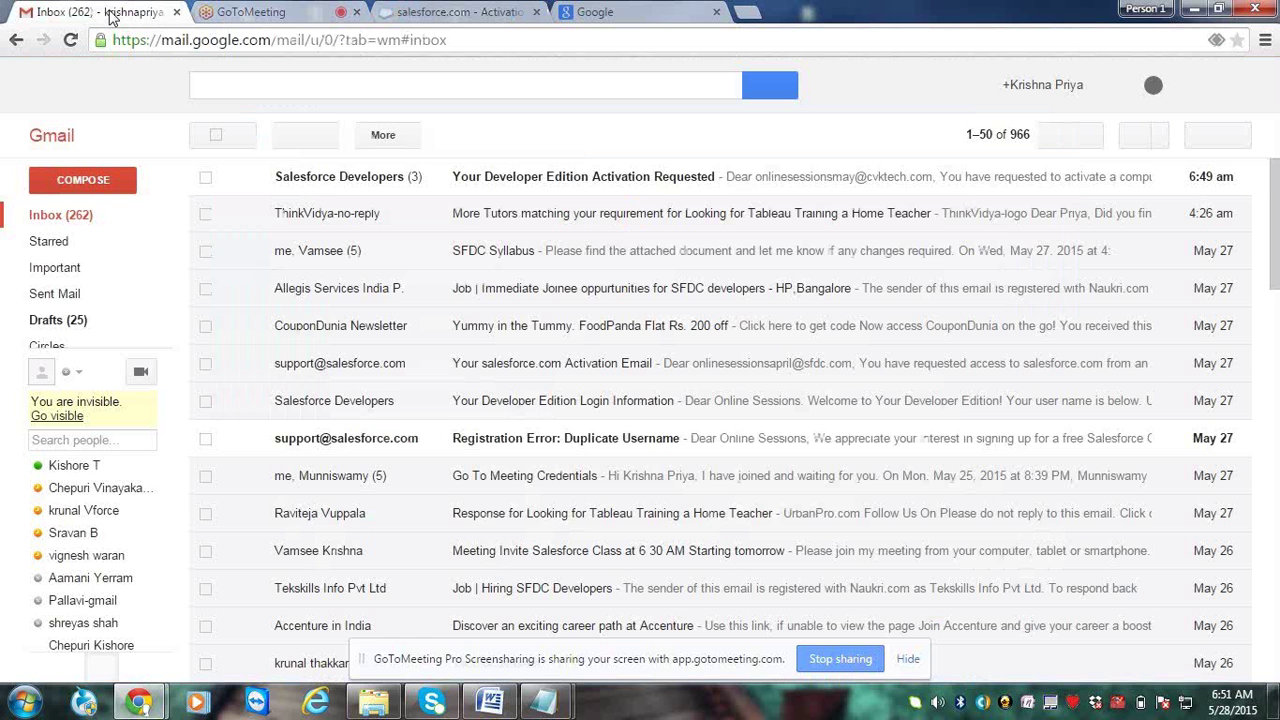
pyautogui.click(300, 176)
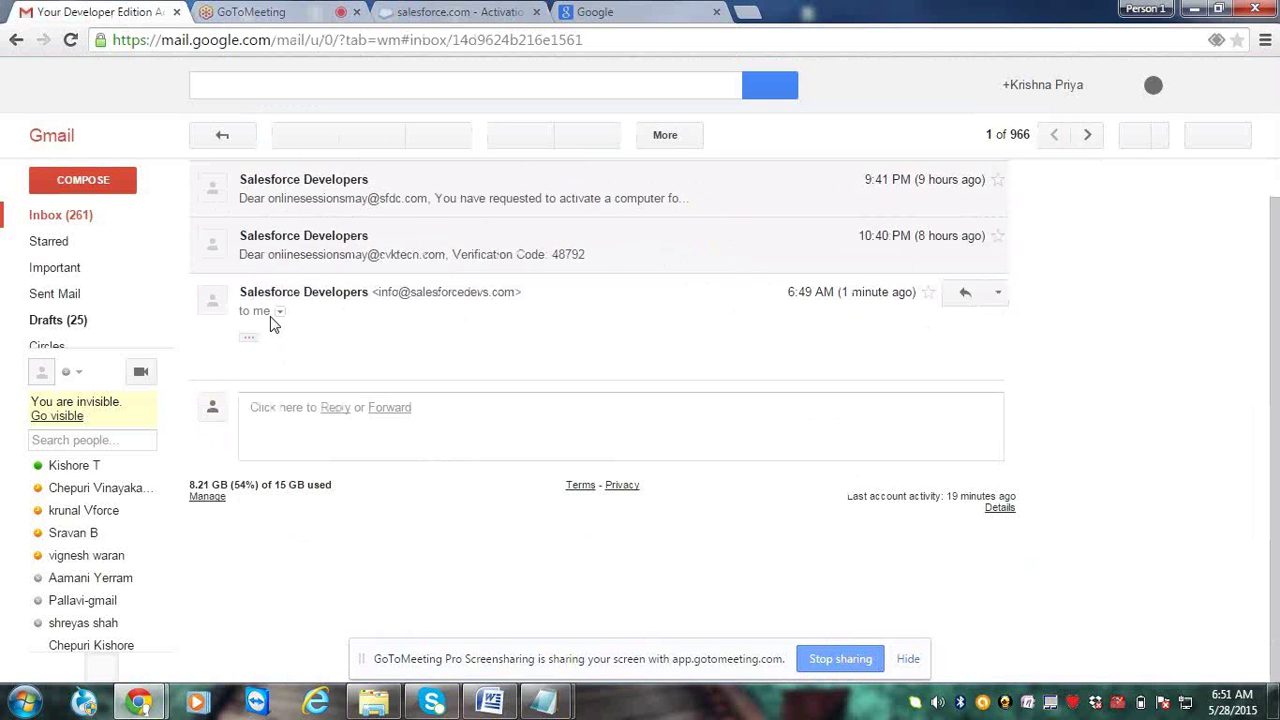
pyautogui.click(254, 340)
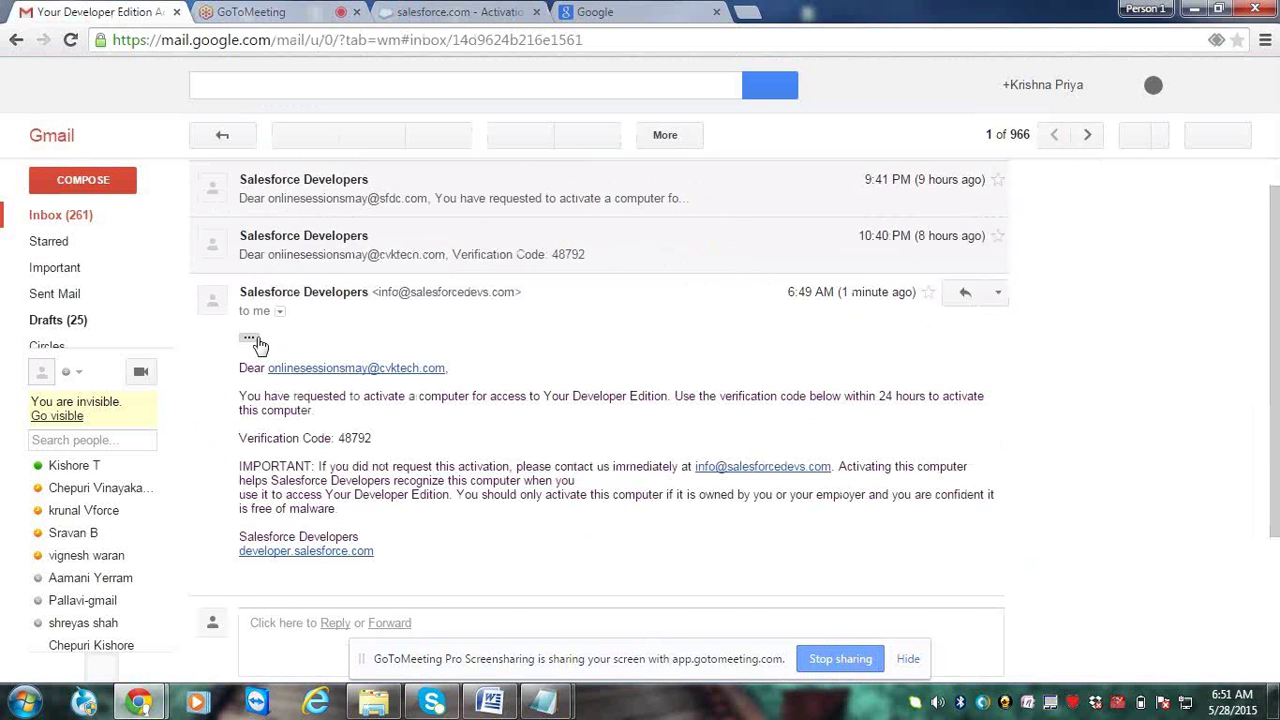
pyautogui.doubleClick(342, 438)
pyautogui.hotkey('ctrl', 'c')
# Paste the code on the Salesforce page, verify, and decline mobile phone registration
pyautogui.click(520, 10)
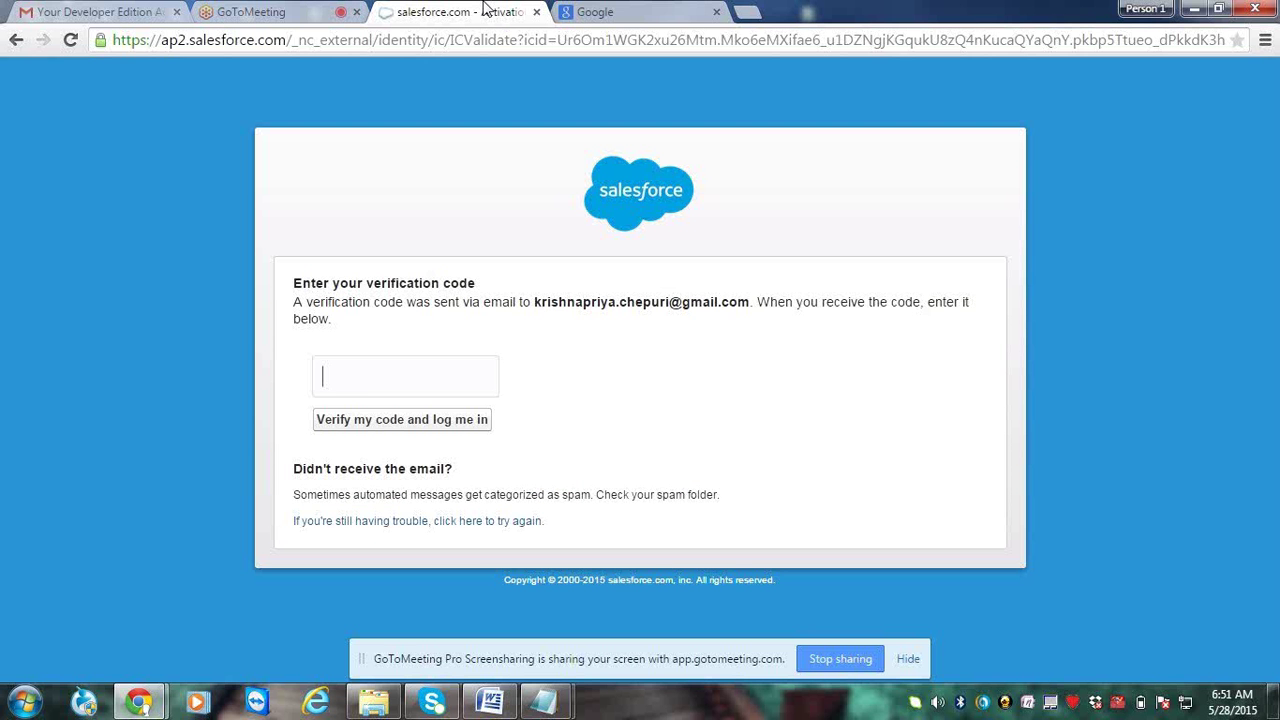
pyautogui.hotkey('ctrl', 'v')
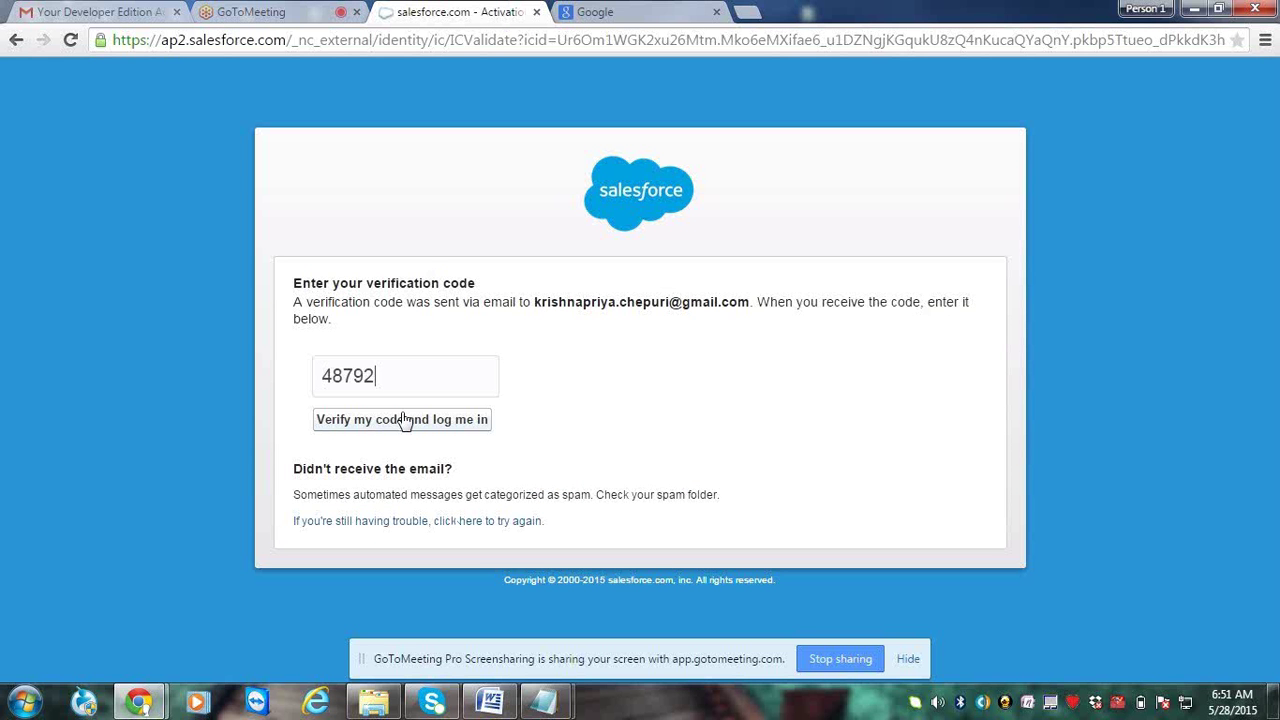
pyautogui.click(404, 421)
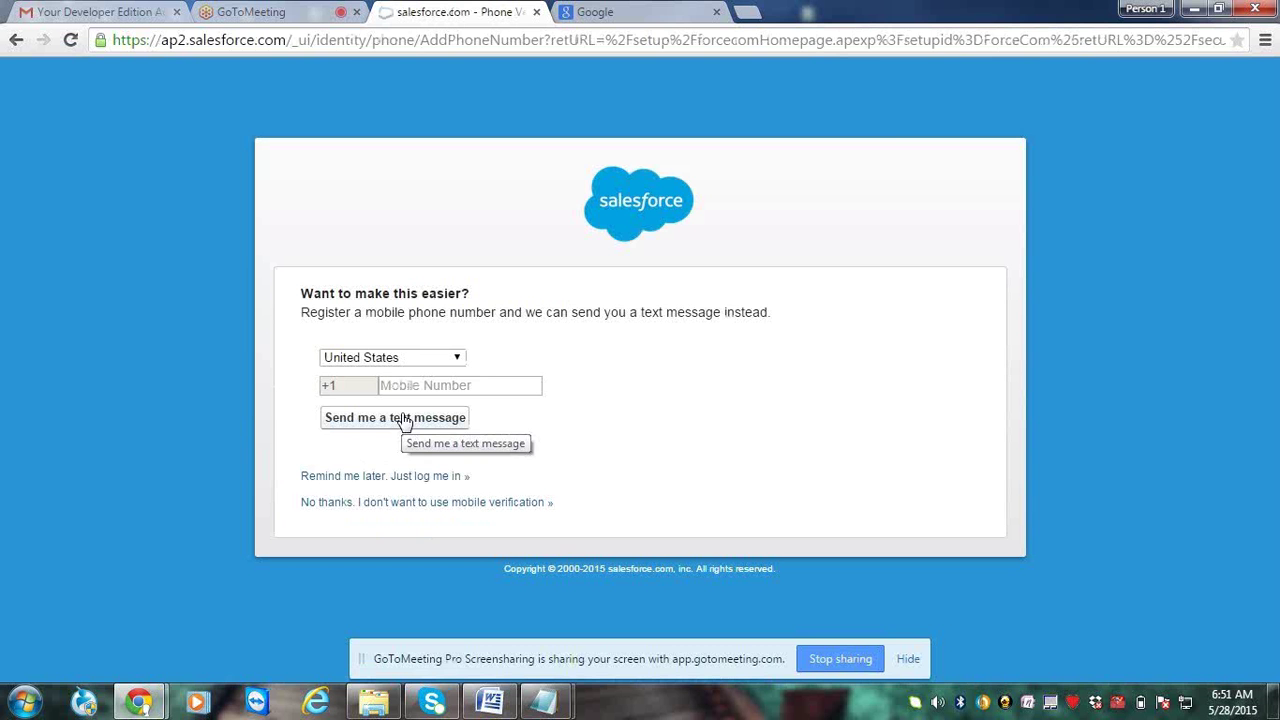
pyautogui.click(390, 505)
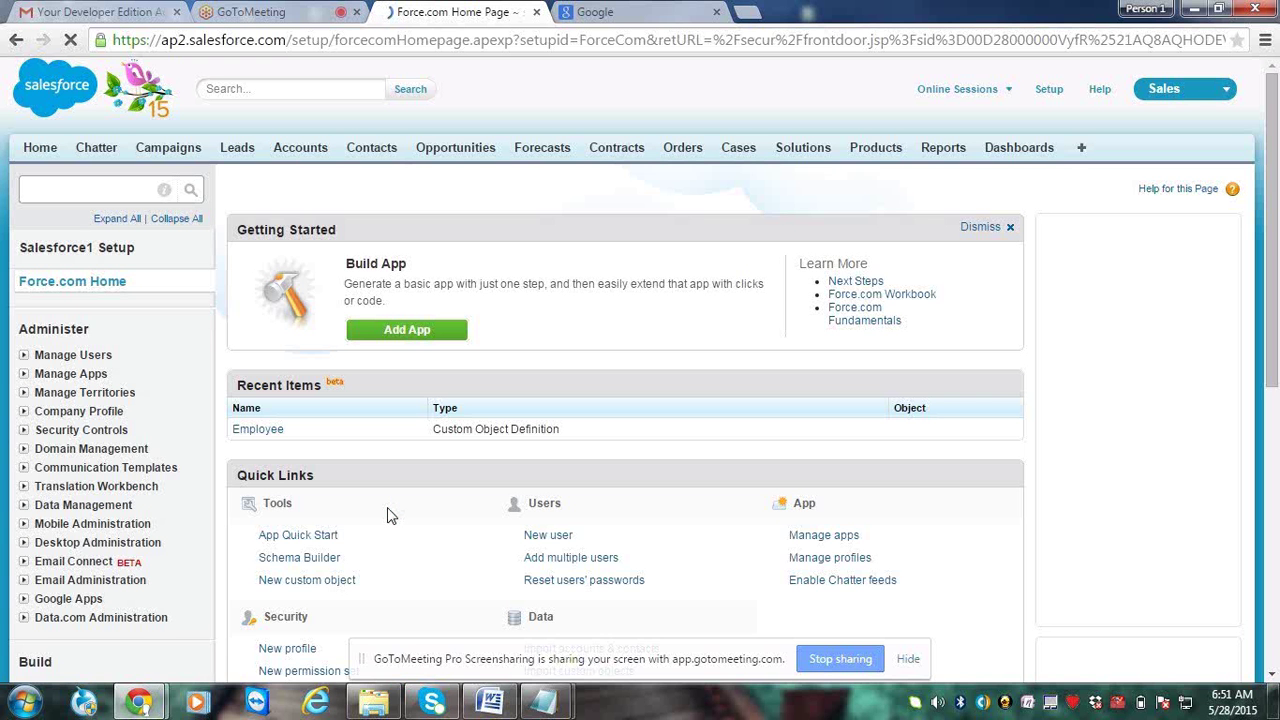
# Open Setup in a new tab and dismiss the Improved Setup welcome notice
pyautogui.rightClick(1048, 92)
pyautogui.click(1060, 107)
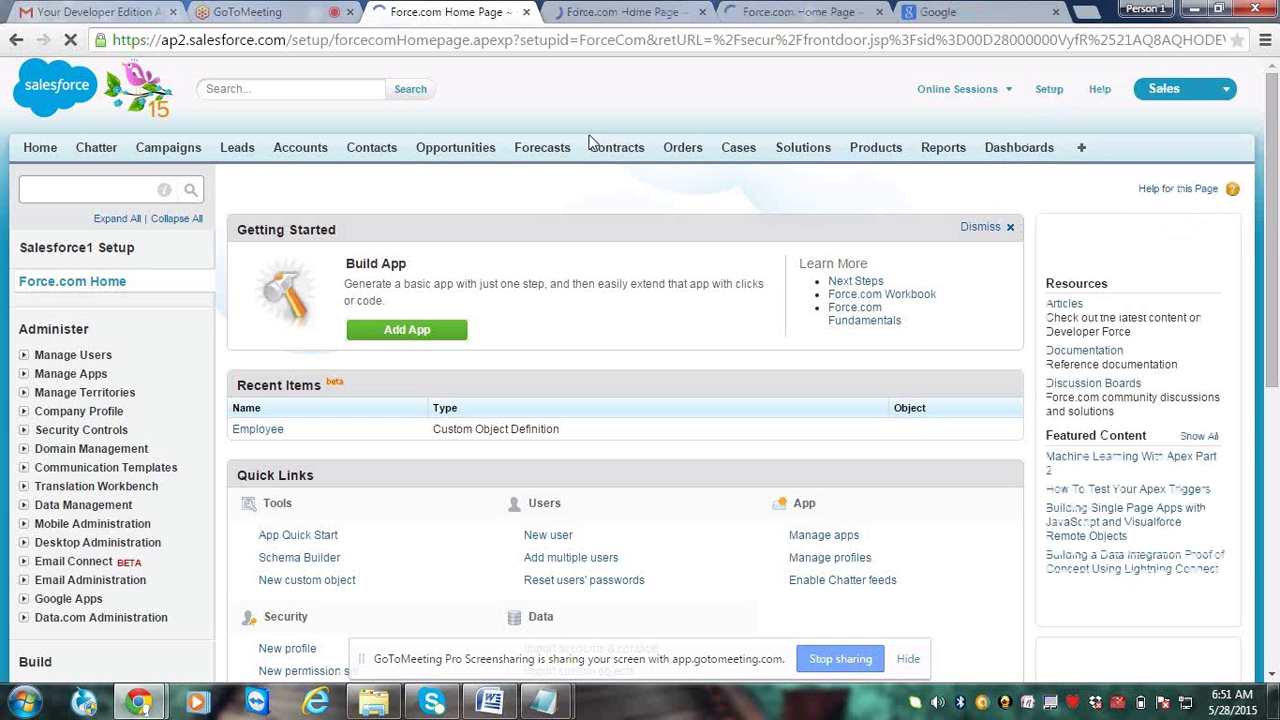
pyautogui.click(937, 703)
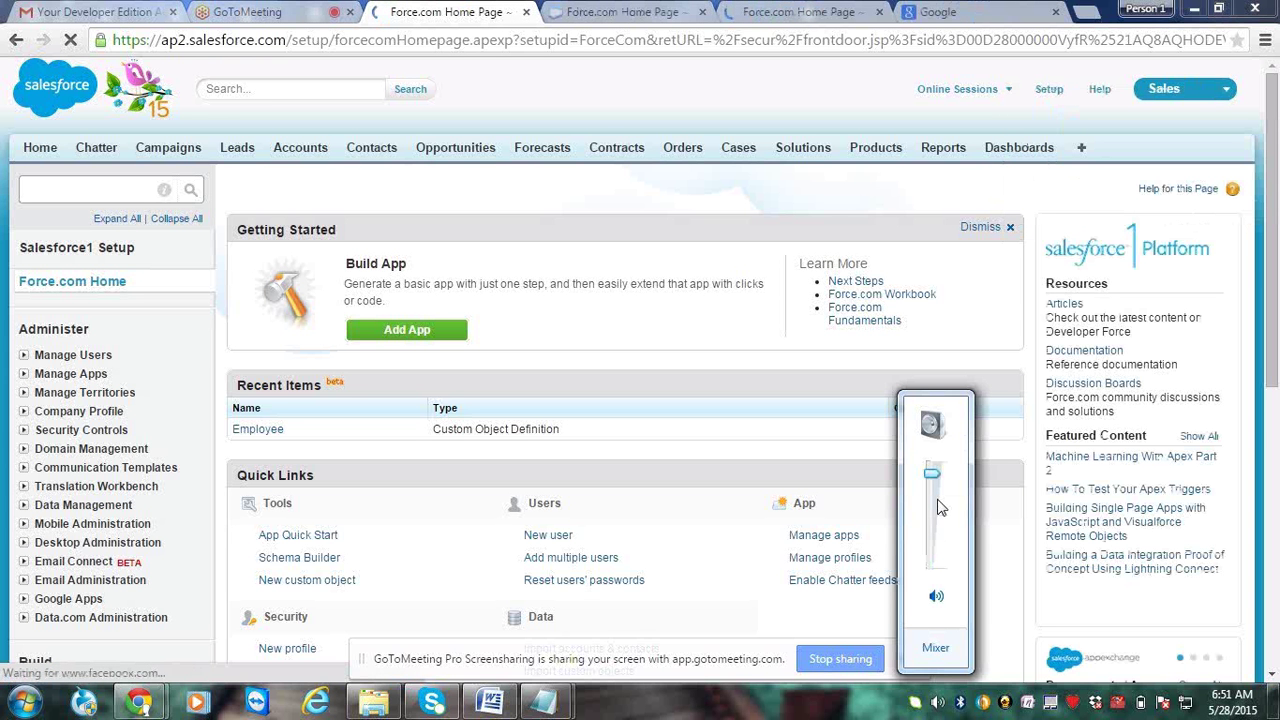
pyautogui.moveTo(931, 475)
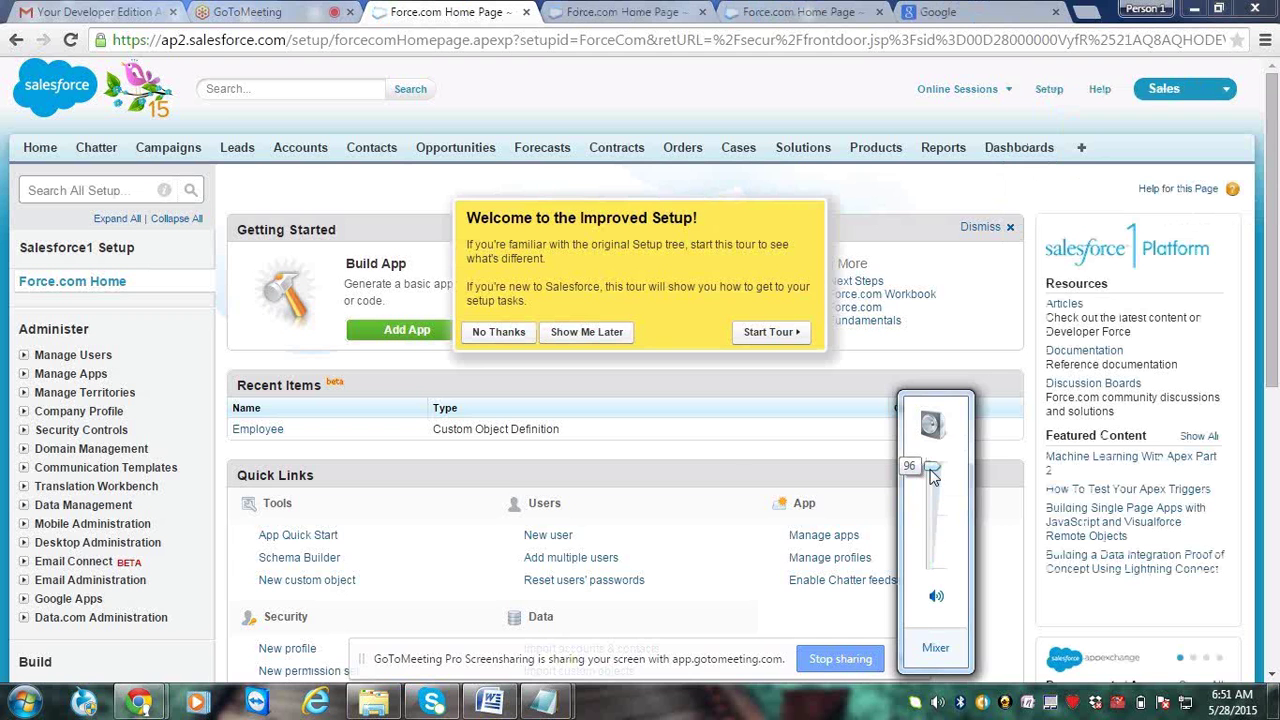
pyautogui.click(580, 334)
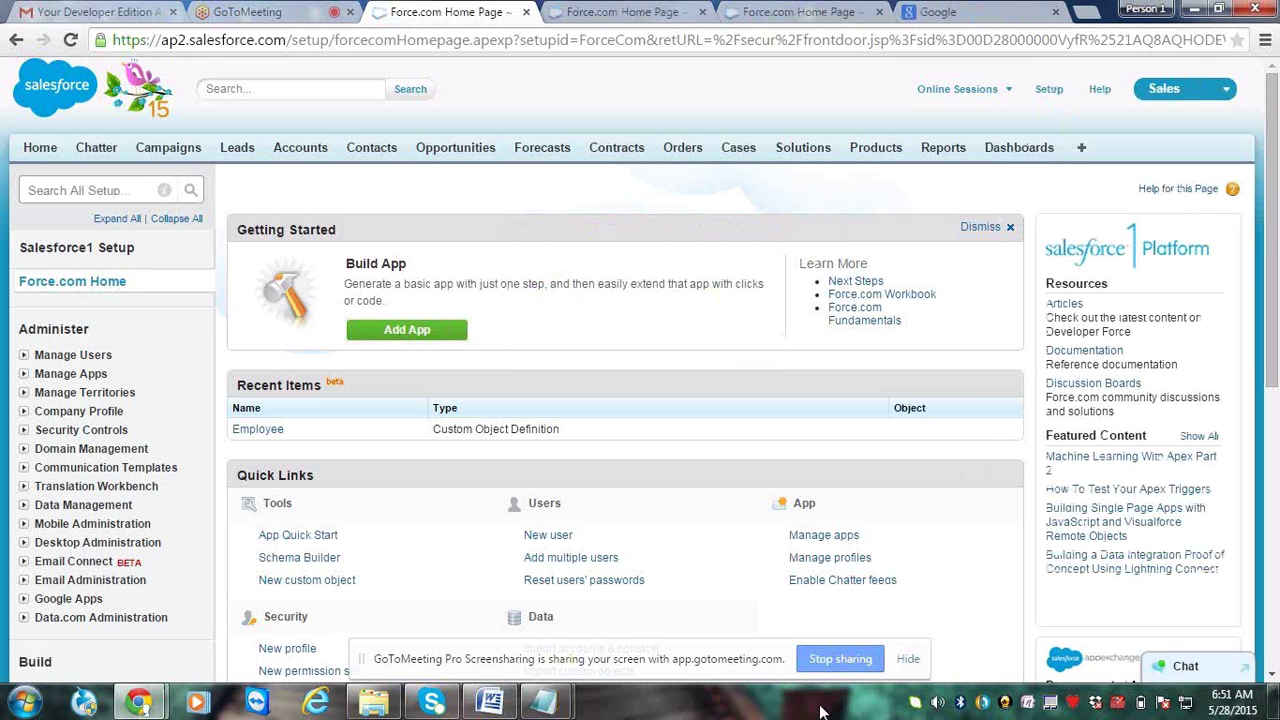
# Lower the system volume slightly
pyautogui.click(936, 703)
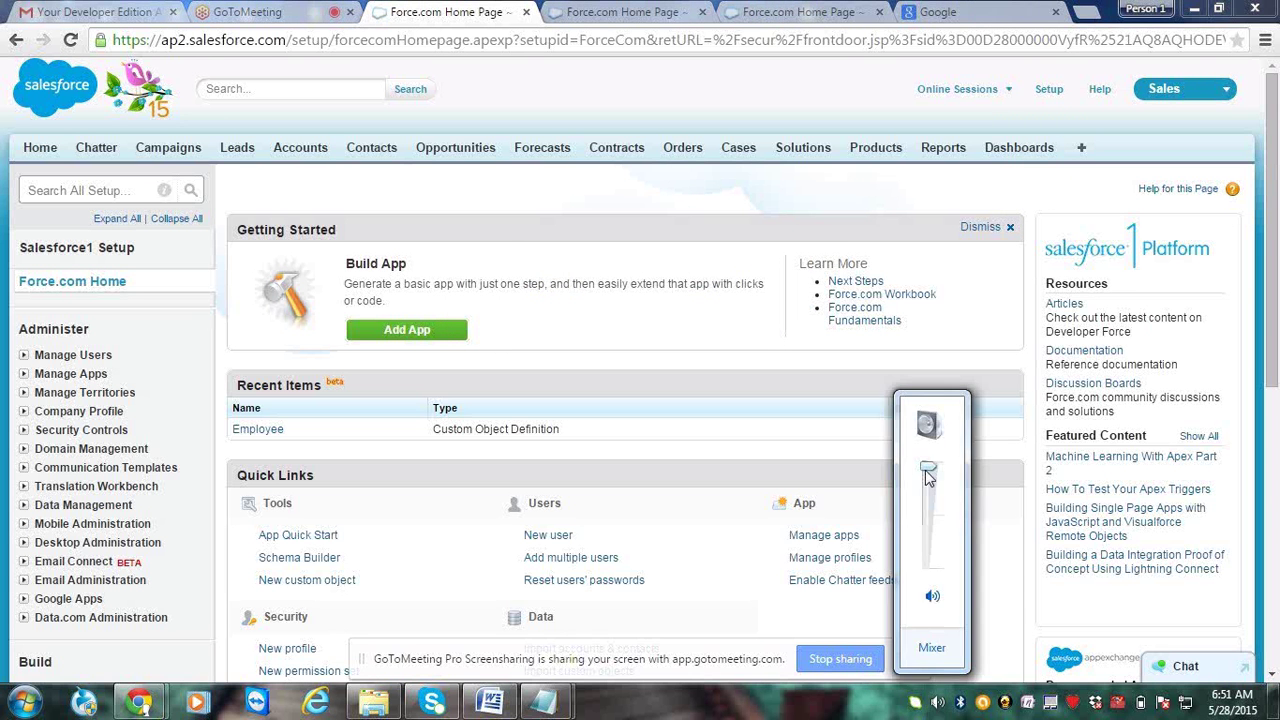
pyautogui.click(928, 474)
pyautogui.moveTo(927, 483)
pyautogui.click(742, 190)
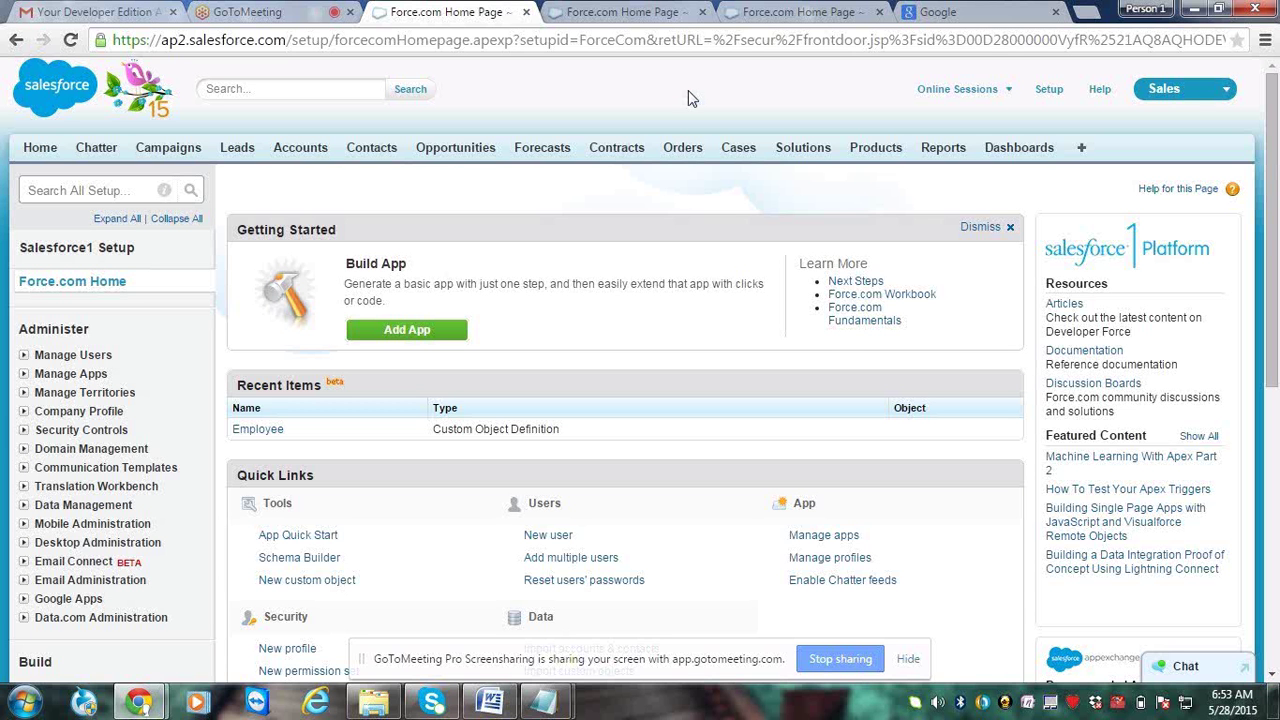
pyautogui.hotkey('ctrl', 'Tab')
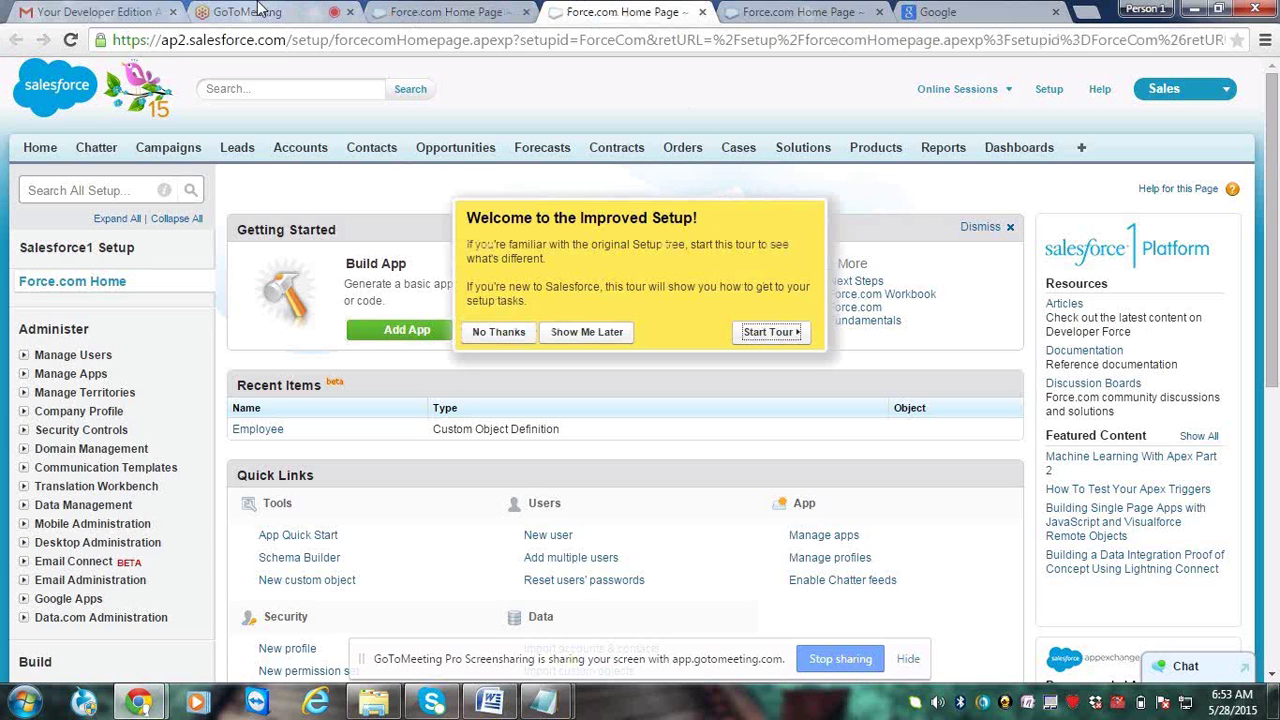
pyautogui.hotkey('ctrl', 'shift', 'Tab')
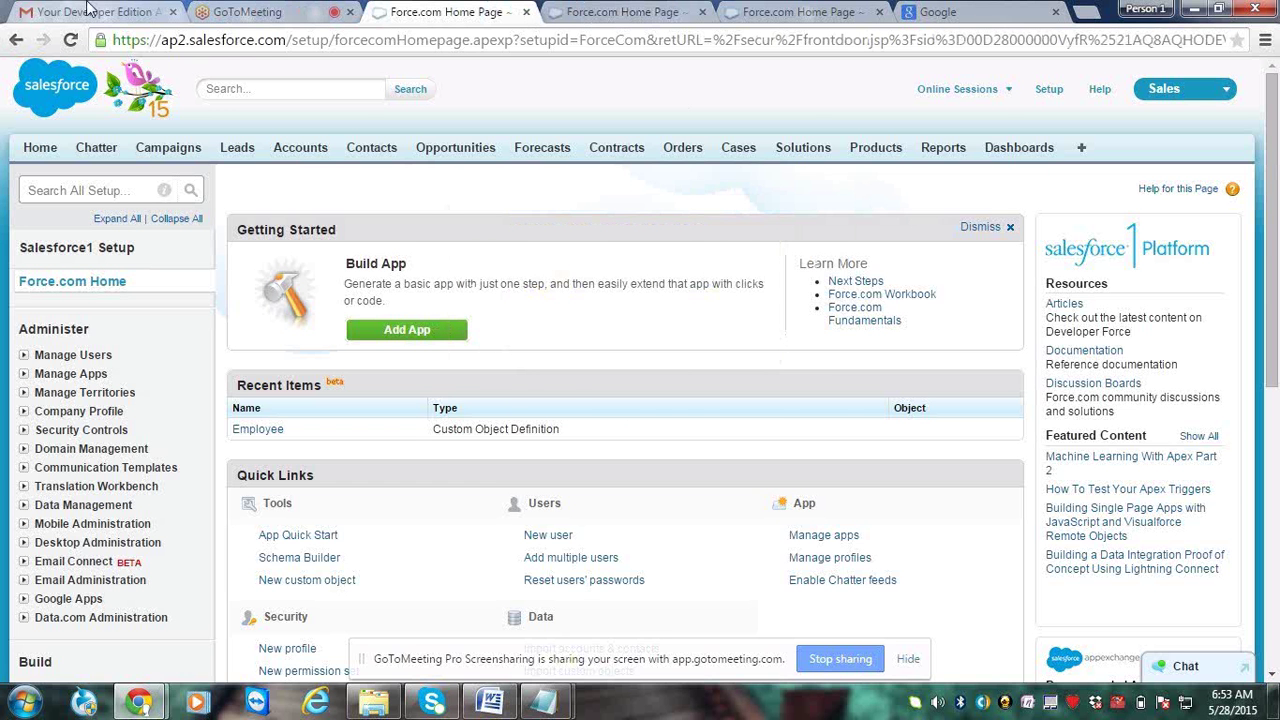
pyautogui.click(88, 8)
pyautogui.hotkey('ctrl', 'Tab')
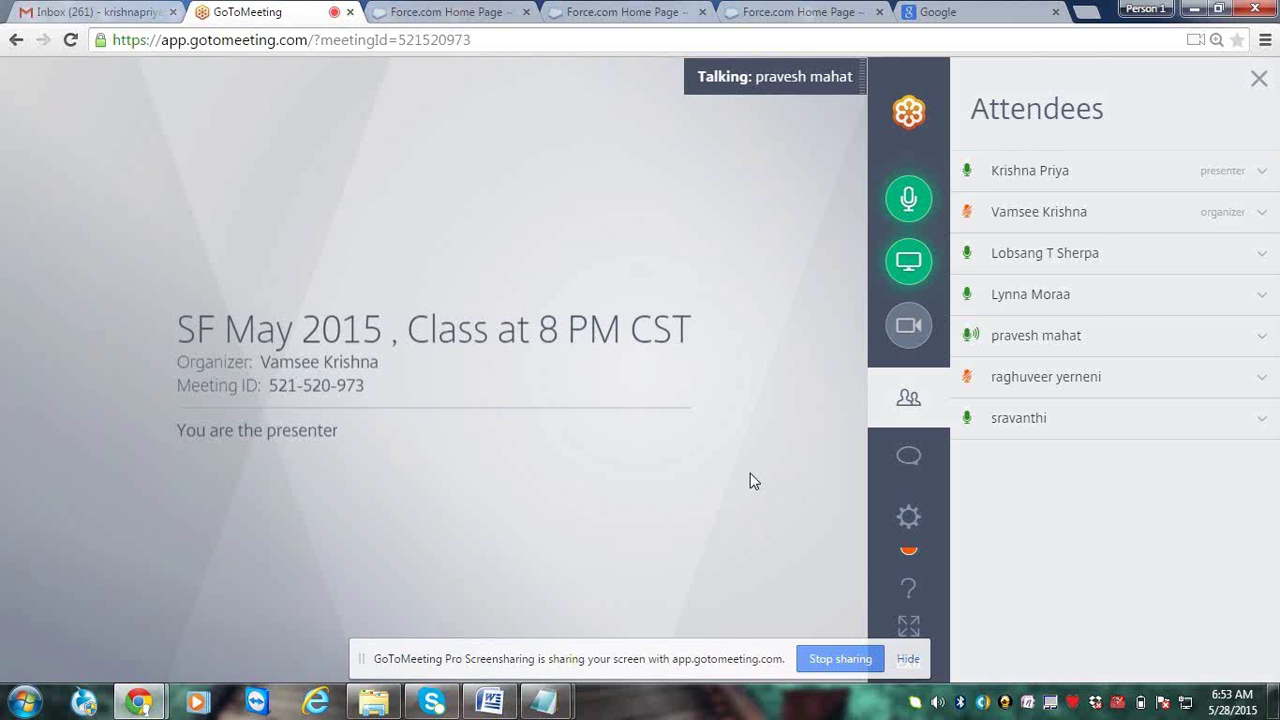
pyautogui.hotkey('ctrl', 'Tab')
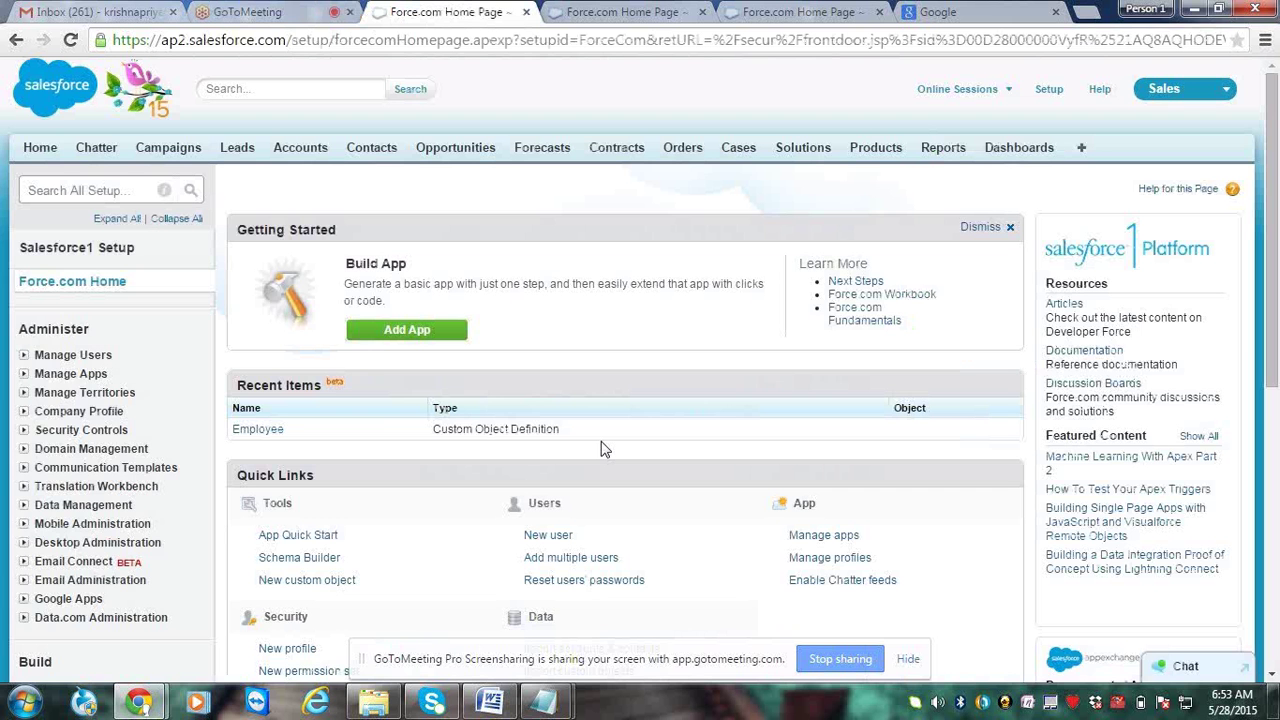
pyautogui.press('super')
pyautogui.write('note')
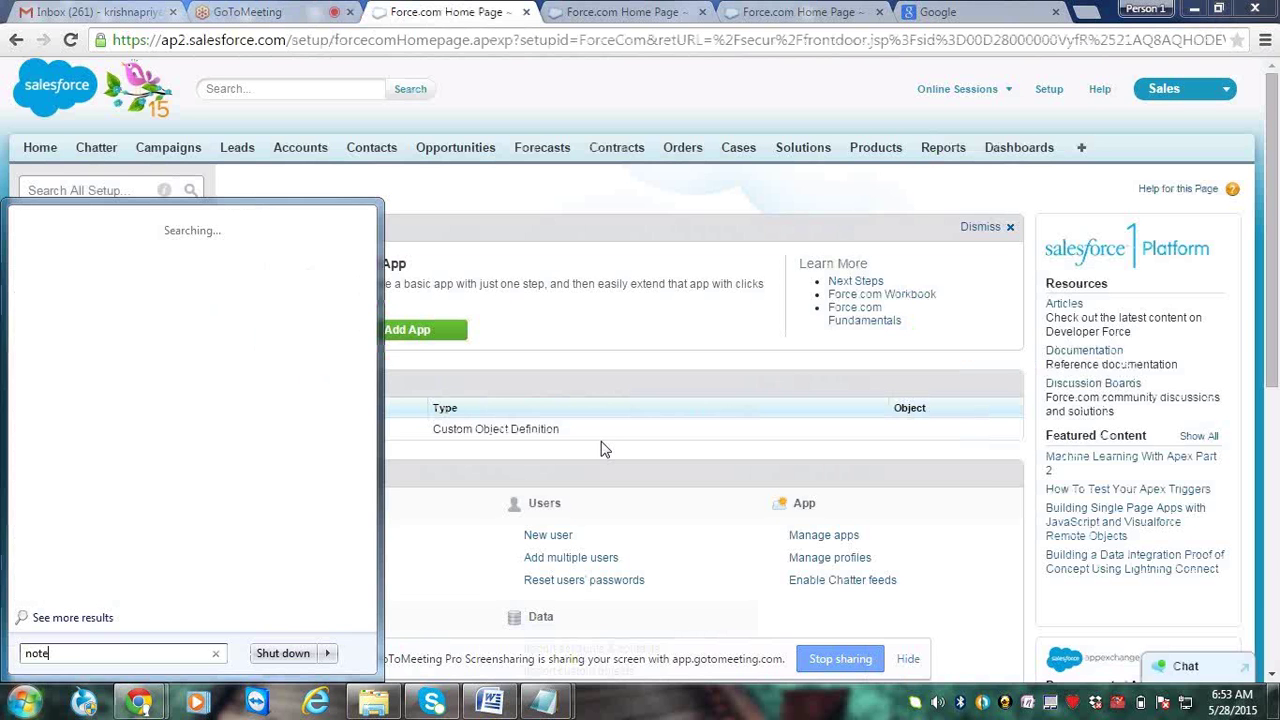
pyautogui.press('Return')
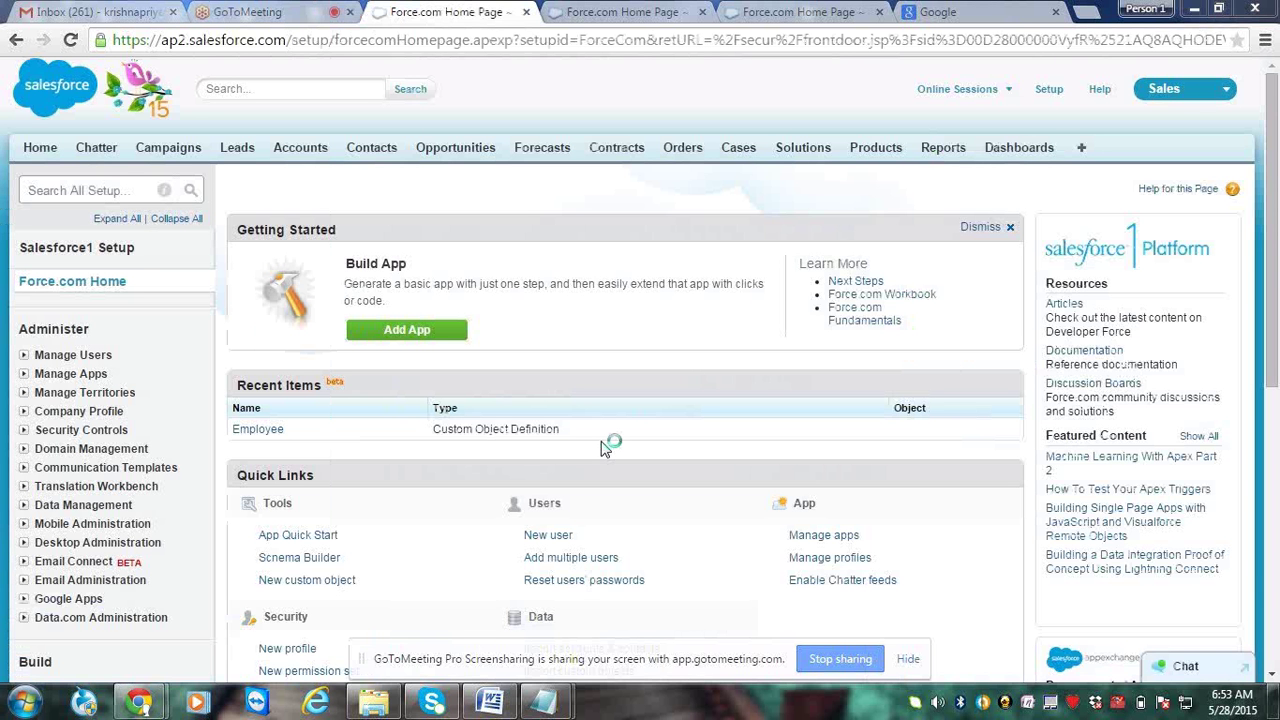
pyautogui.write('i) Salesforce Account (h')
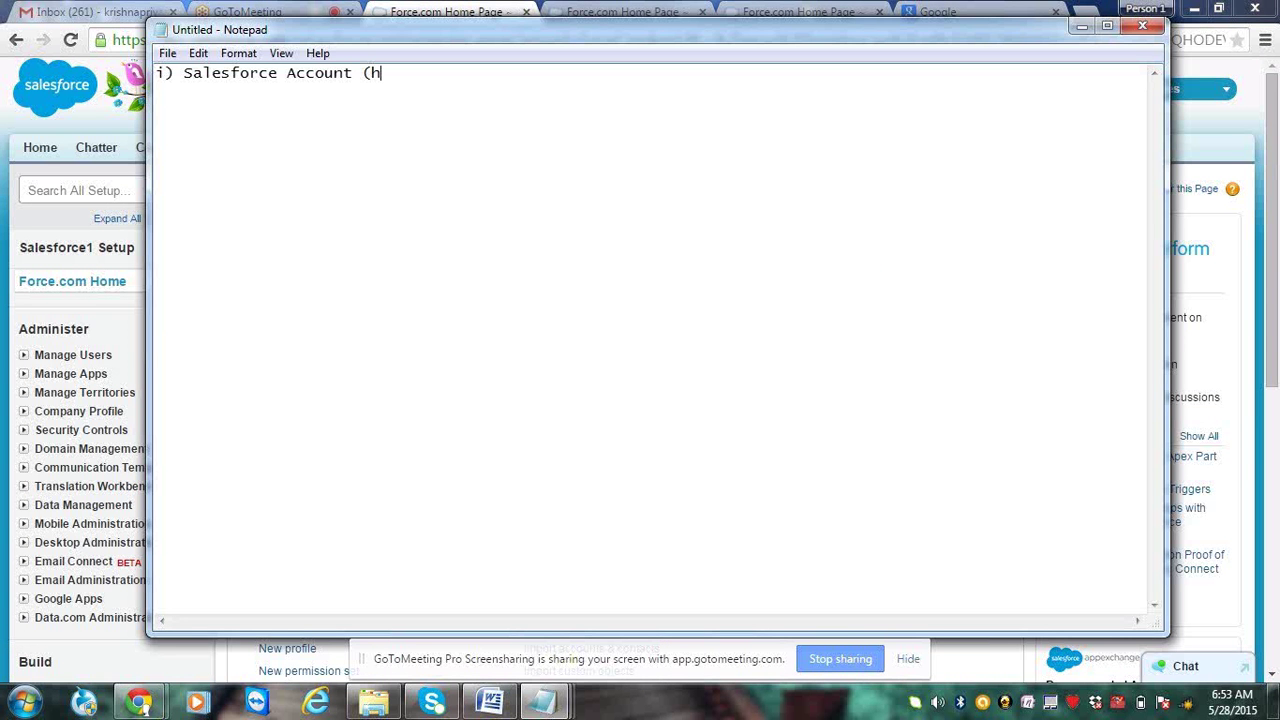
pyautogui.write('ttps://developer.force')
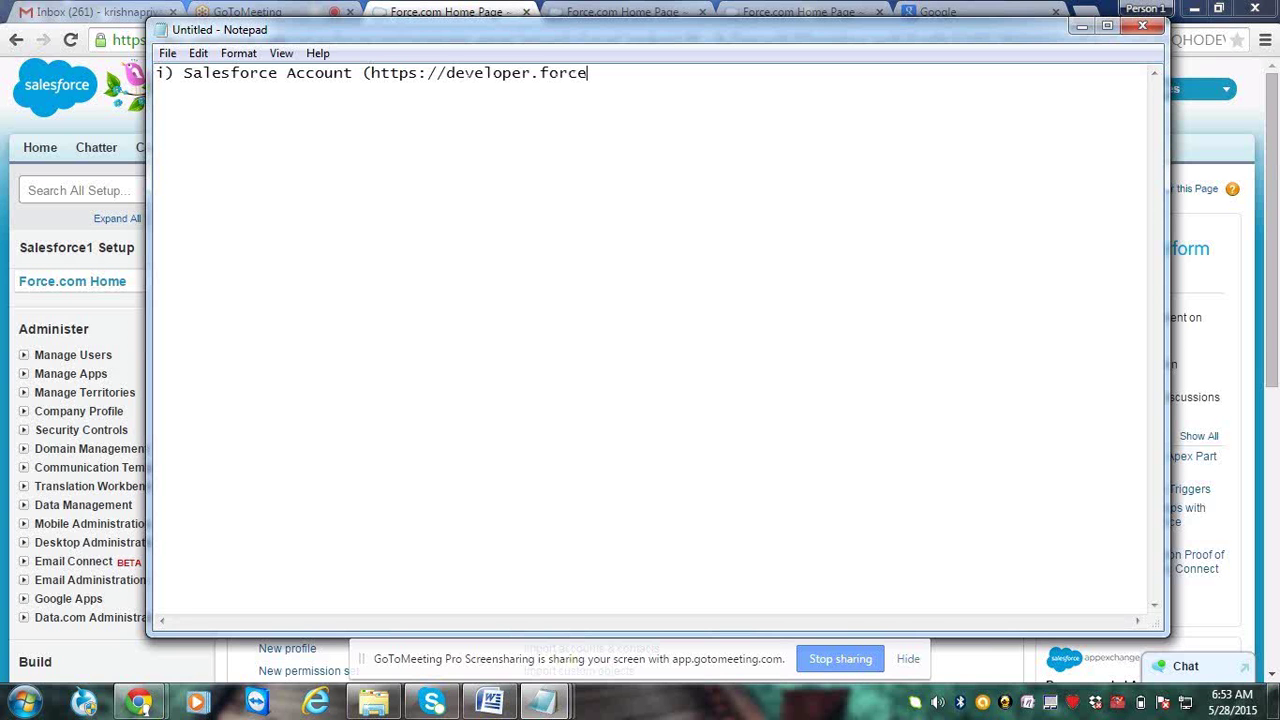
pyautogui.write('.com)')
pyautogui.press('Return')
pyautogui.press('Return')
pyautogui.write('ii) Objects')
pyautogui.press('Return')
pyautogui.press('Return')
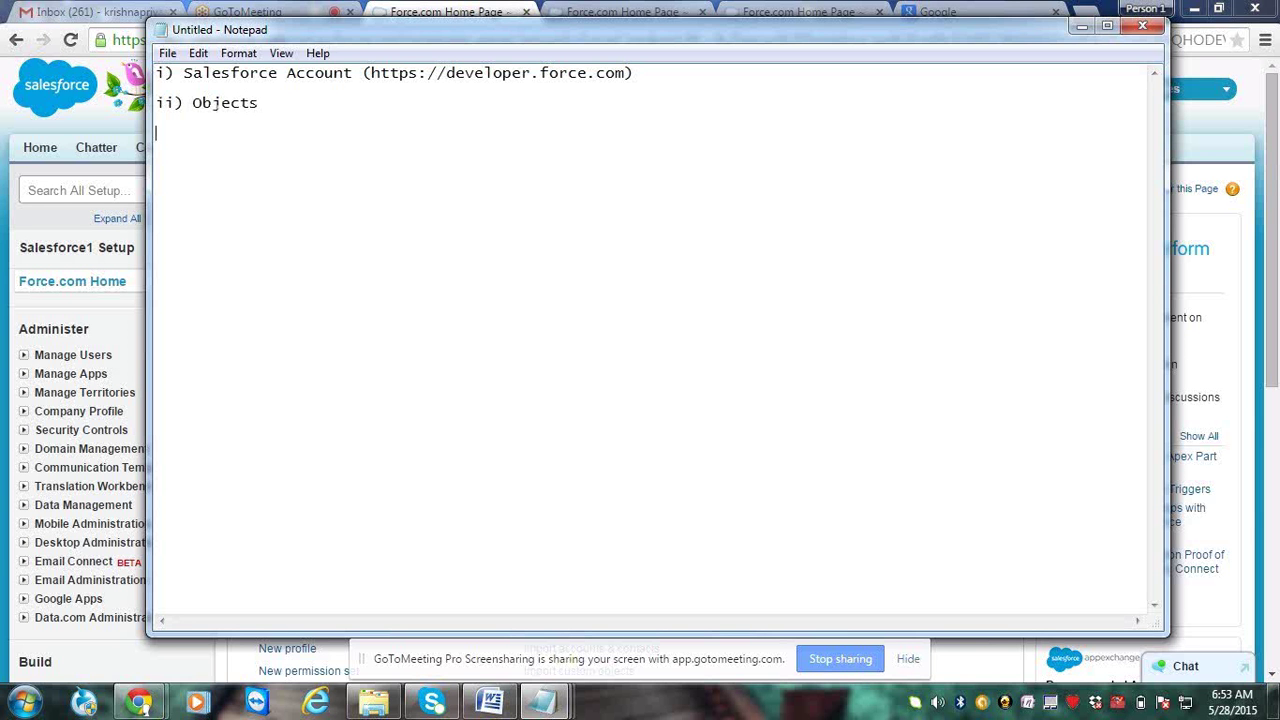
# Add Standard objects, Custom objects, a dashed line and 'g: Employee custom object'
pyautogui.write('Standard objec')
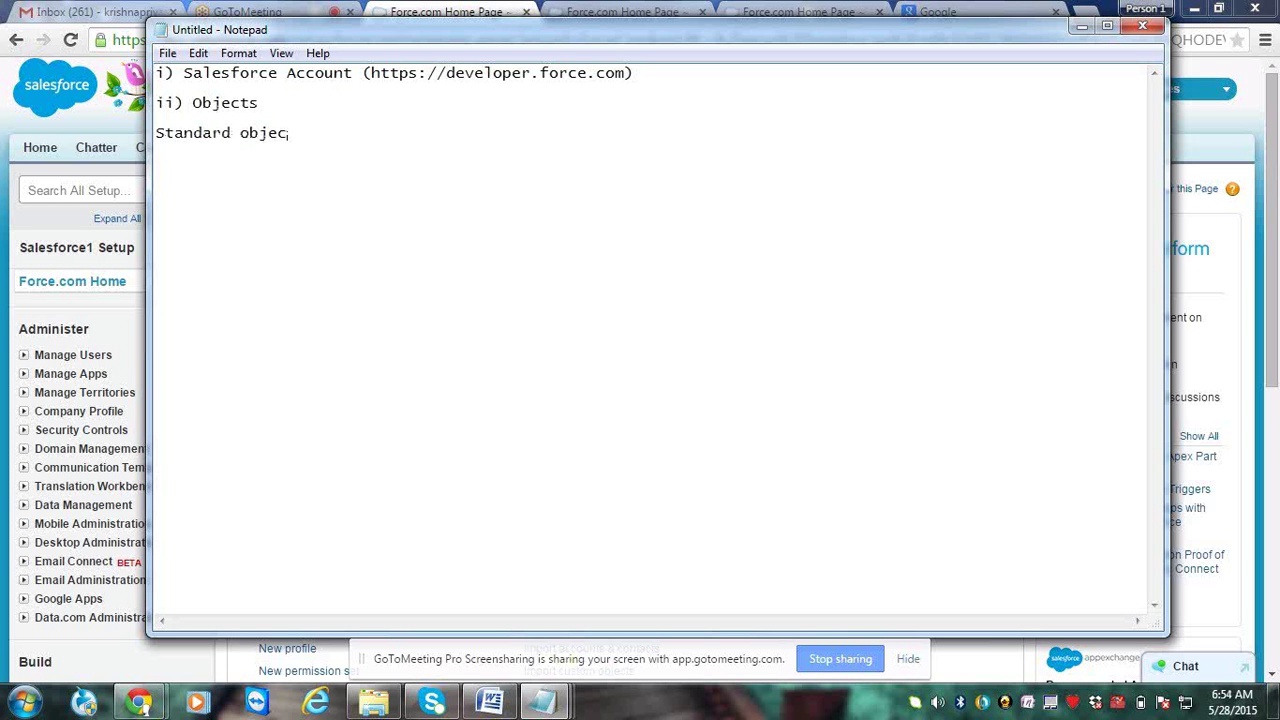
pyautogui.write('ts')
pyautogui.press('Return')
pyautogui.press('Return')
pyautogui.write('Custom obje')
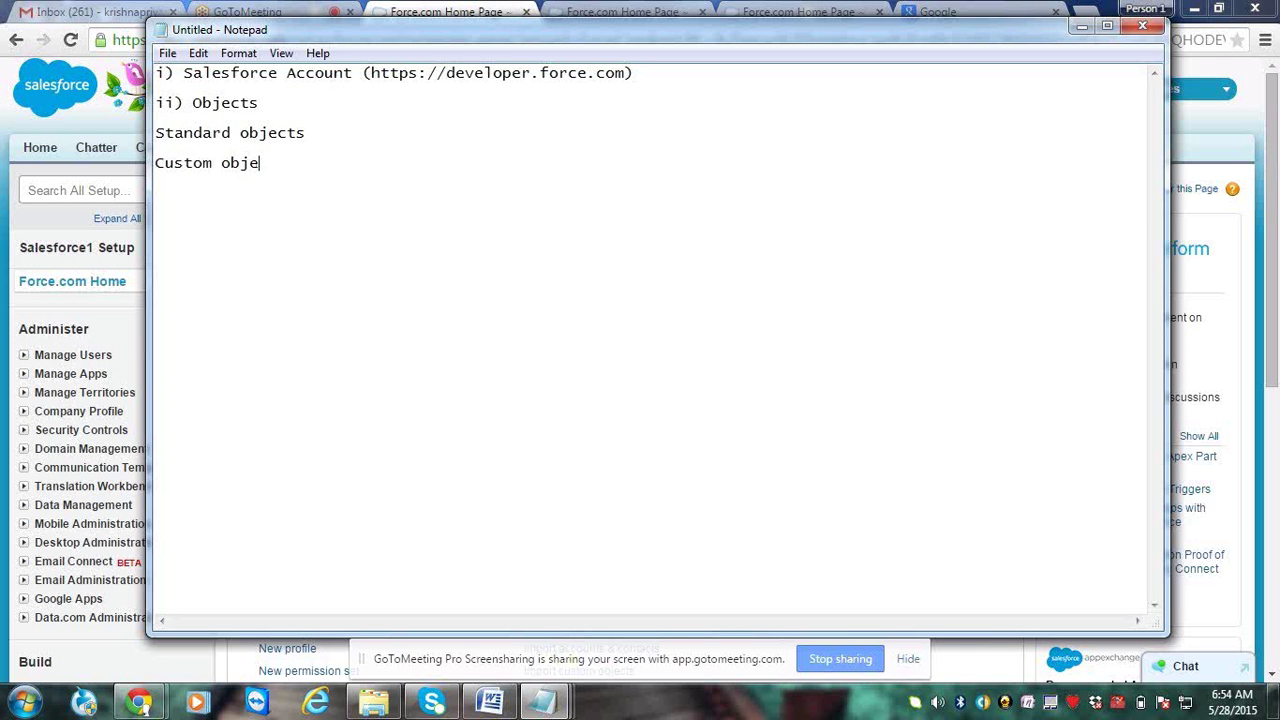
pyautogui.write('cts')
pyautogui.press('Return')
pyautogui.write('-')
pyautogui.write('----------------------------')
pyautogui.write('g')
pyautogui.write(': ')
pyautogui.write('E')
pyautogui.write('mplo')
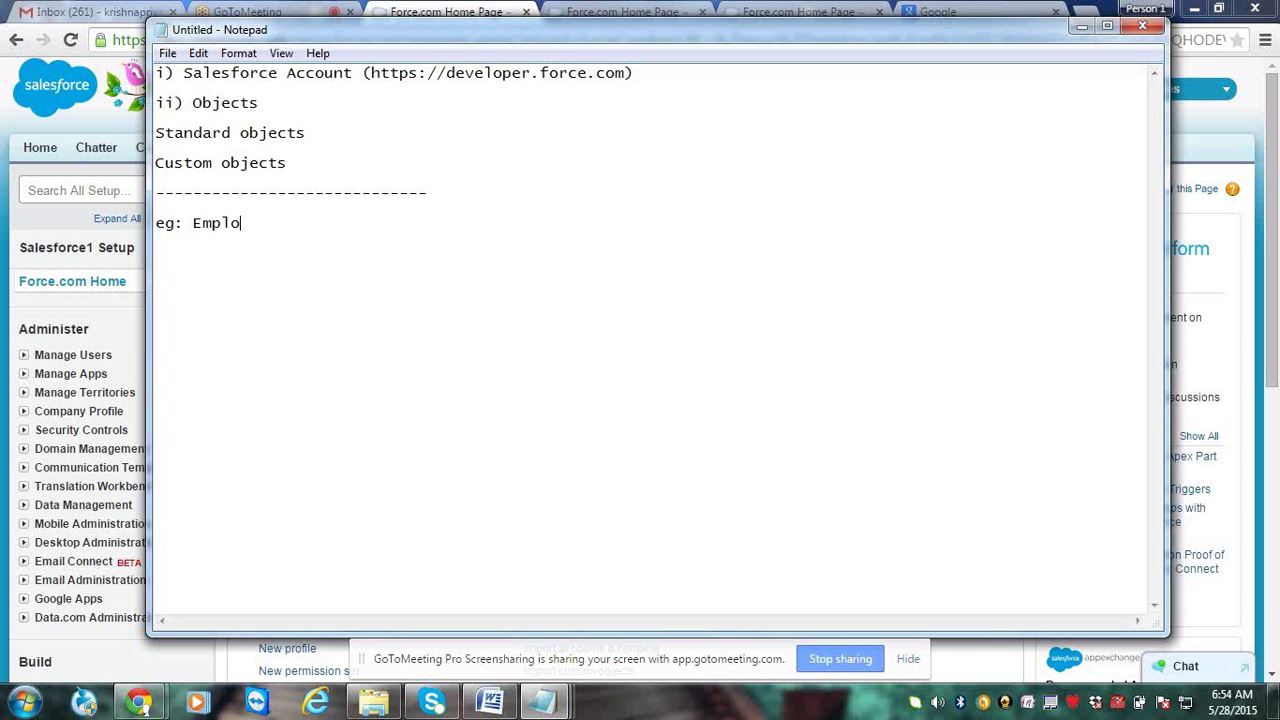
pyautogui.write('yee custom objec')
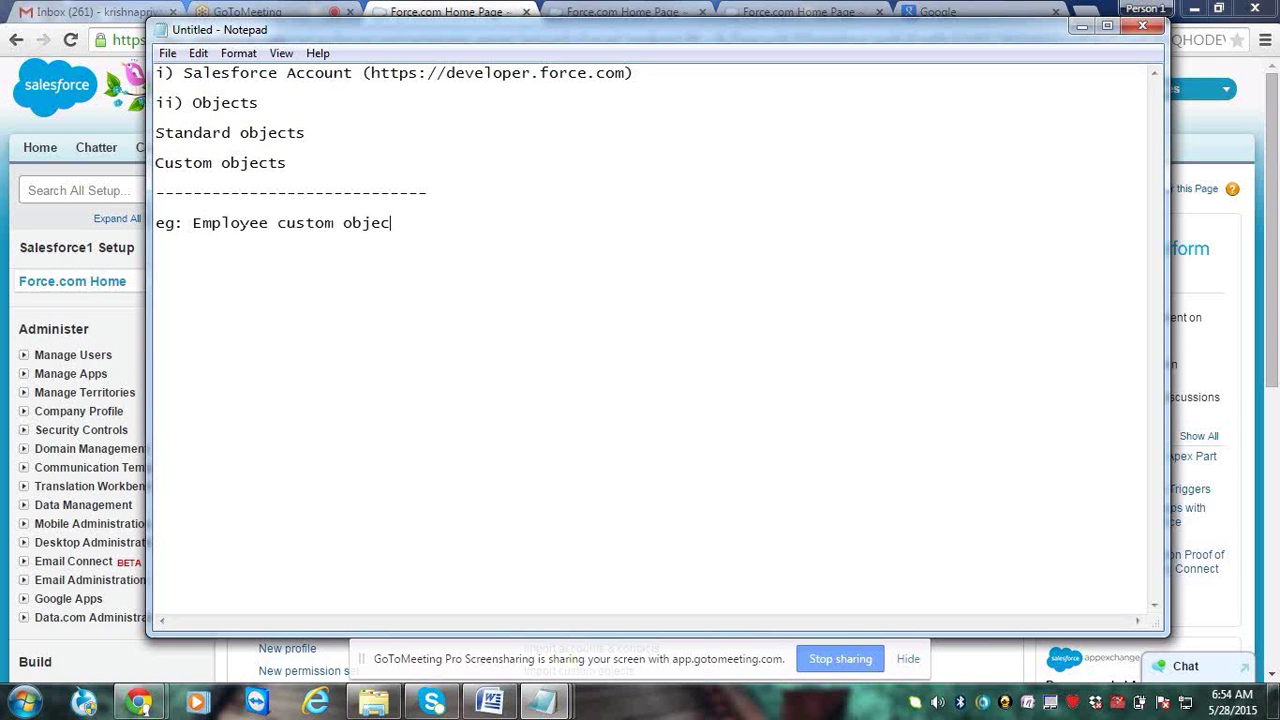
pyautogui.write('t')
# Add an underlined Standard Fields heading with i) CreatedBy and ii) LastModifiedBy
pyautogui.press('Return')
pyautogui.press('Return')
pyautogui.write('Standard ')
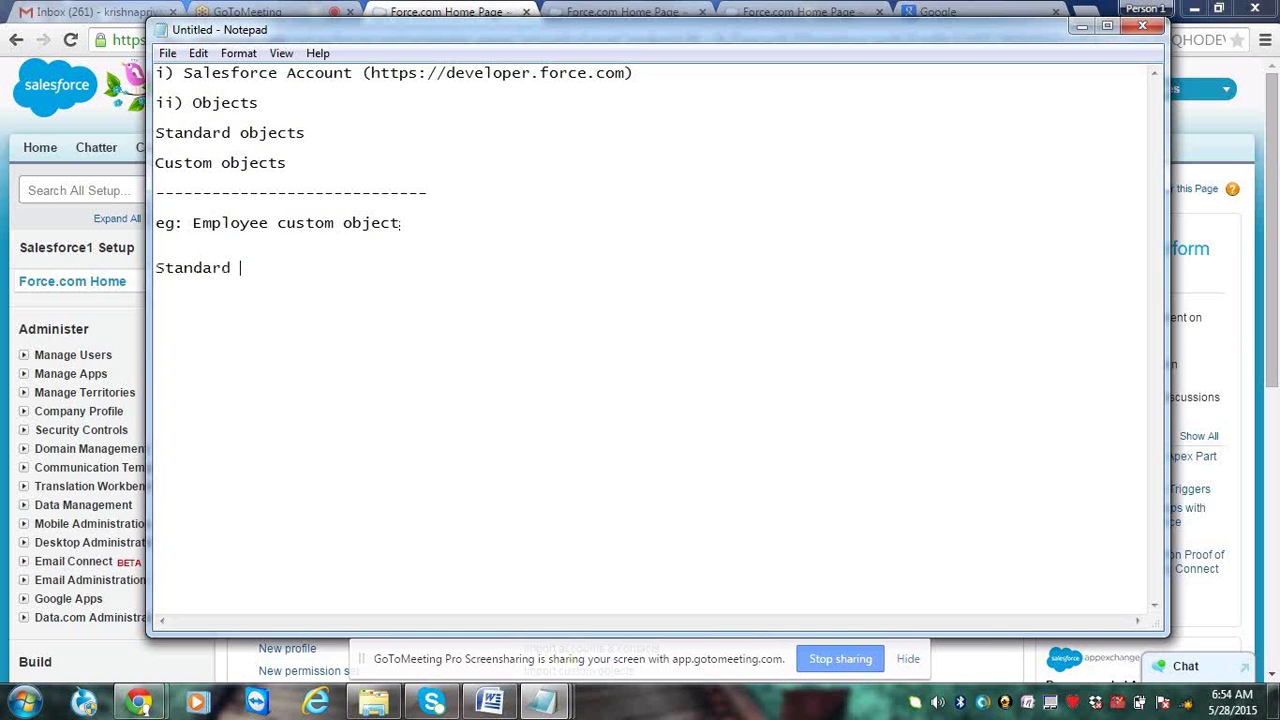
pyautogui.write('Fields:')
pyautogui.press('Return')
pyautogui.write('---------------')
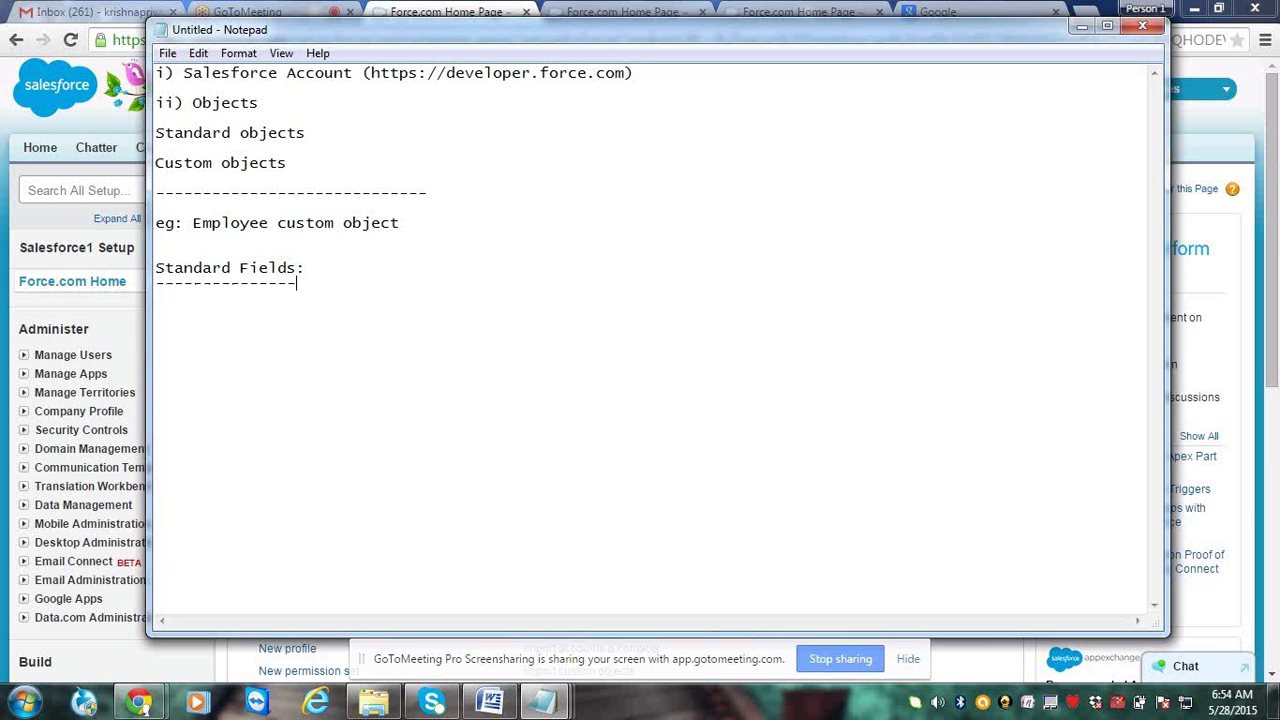
pyautogui.press('Return')
pyautogui.press('Return')
pyautogui.write('i) CreatedBy')
pyautogui.press('Return')
pyautogui.press('Return')
pyautogui.write('ii) LastModi')
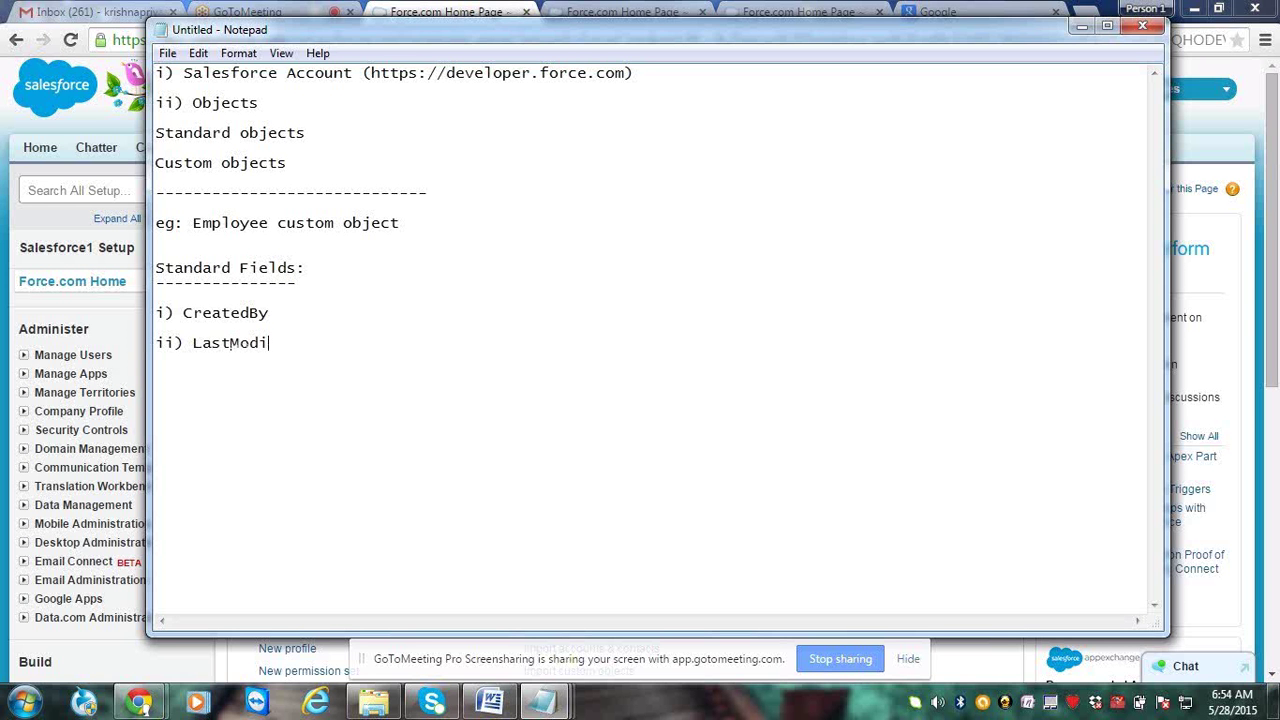
pyautogui.write('fiedBy')
# Add iii) Owner and iv) Employee Name, shrink the window, and close Notepad
pyautogui.press('Return')
pyautogui.press('Return')
pyautogui.write('iii) Owner')
pyautogui.press('Return')
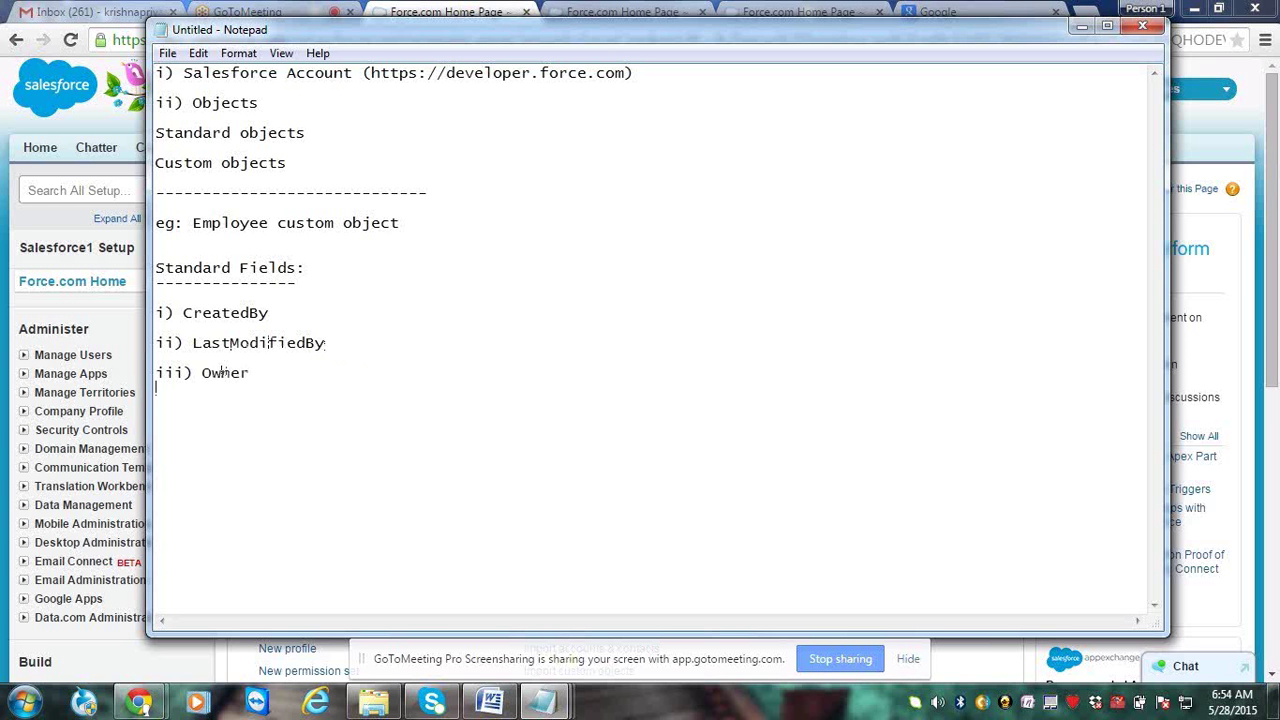
pyautogui.press('Return')
pyautogui.write('iv) Employ')
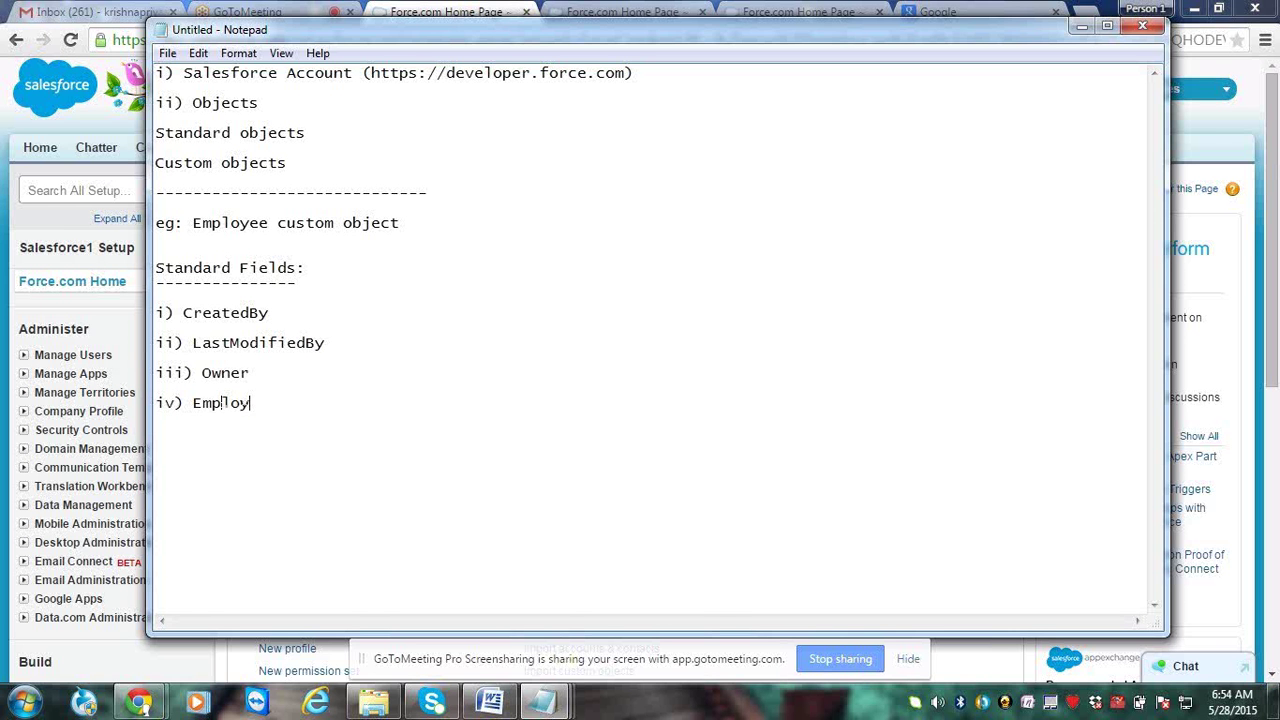
pyautogui.write('ee Name')
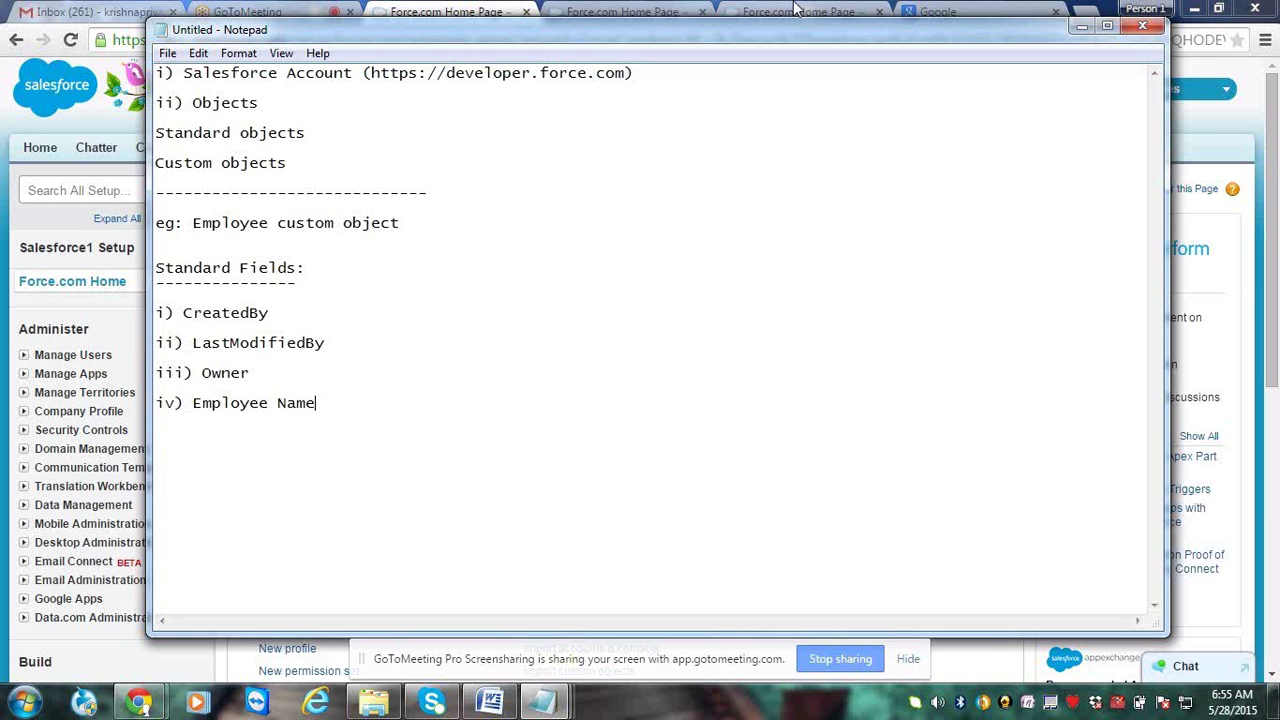
pyautogui.moveTo(795, 19); pyautogui.dragTo(796, 127)
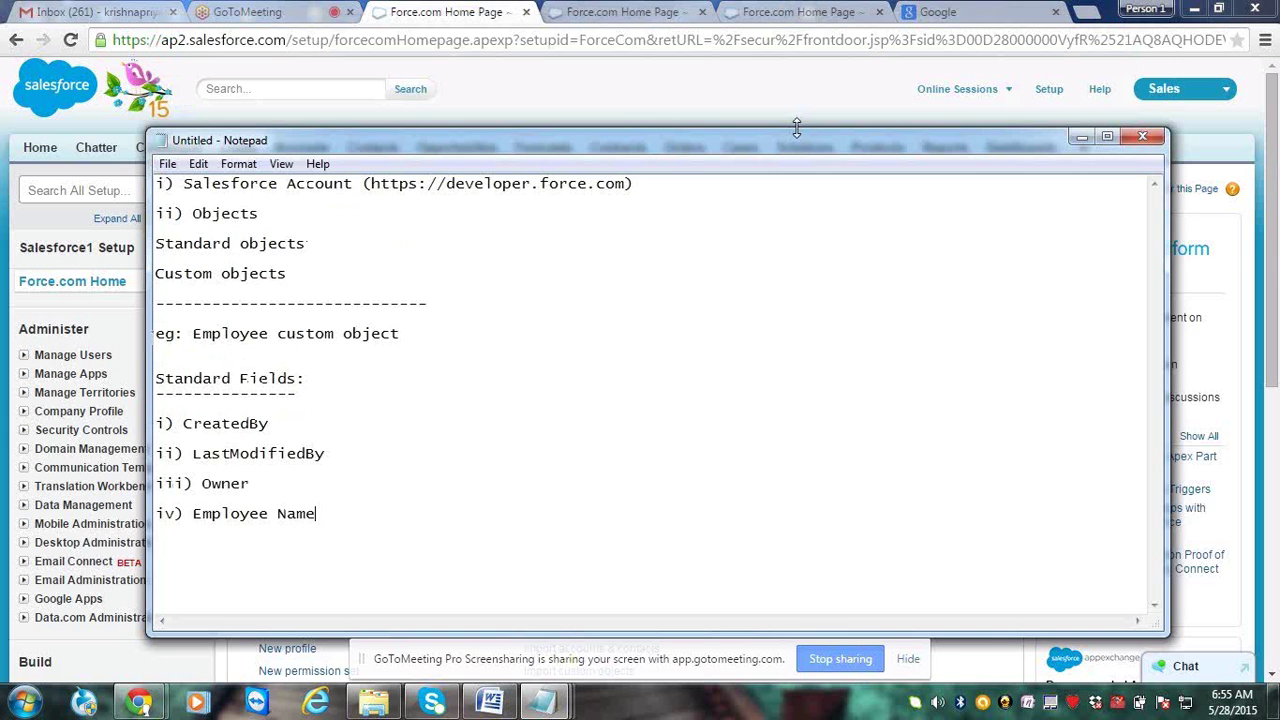
pyautogui.hotkey('alt', 'F4')
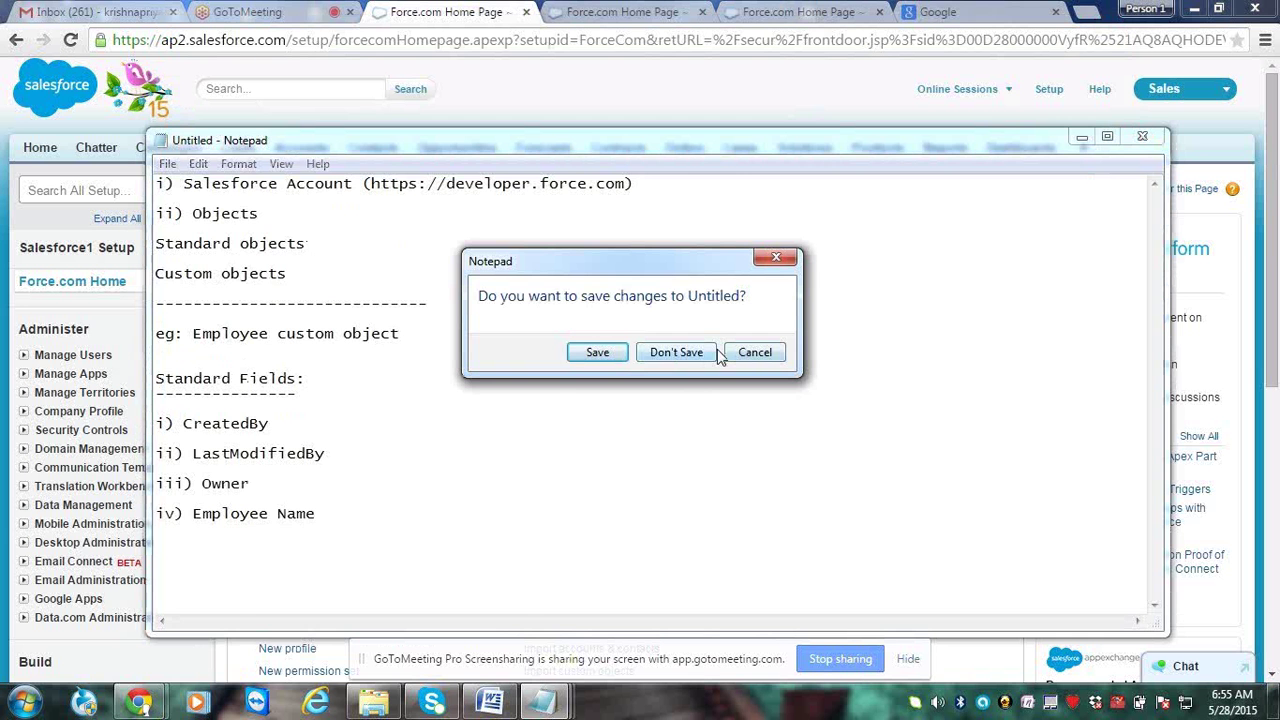
# Discard the Notepad notes unsaved and bring the Today's Class notes Word document forward
pyautogui.click(708, 355)
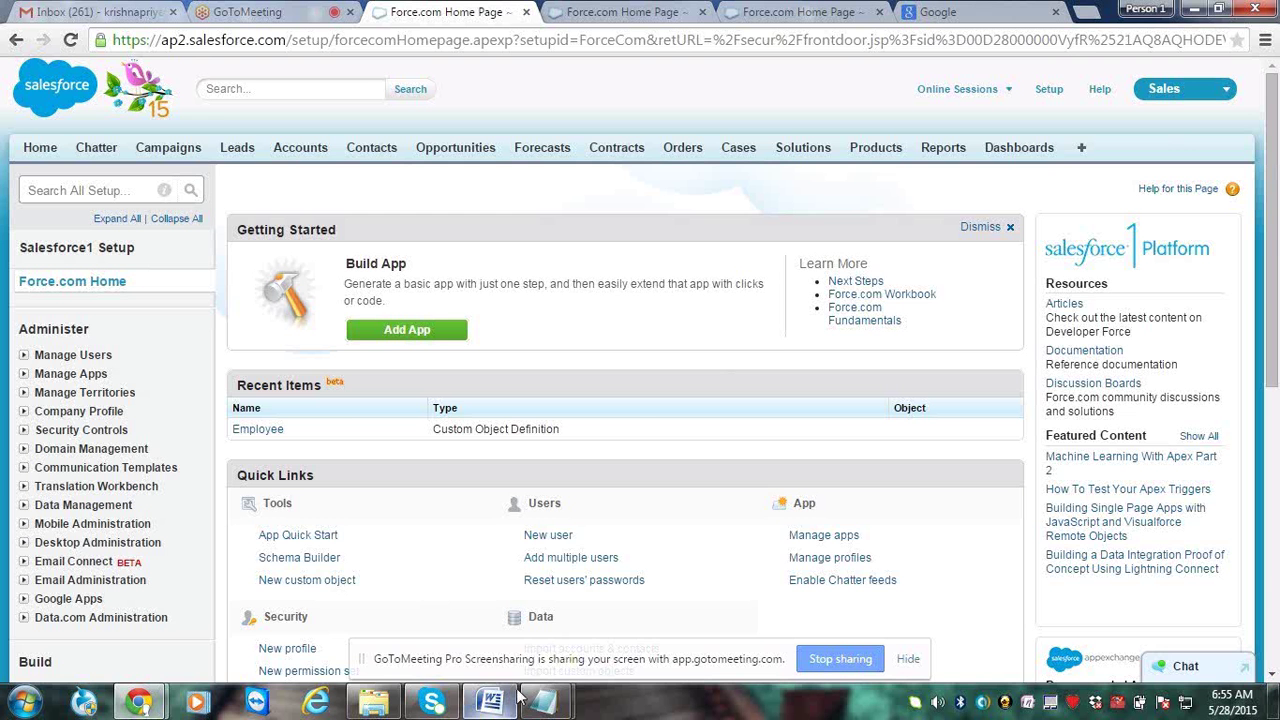
pyautogui.moveTo(495, 700)
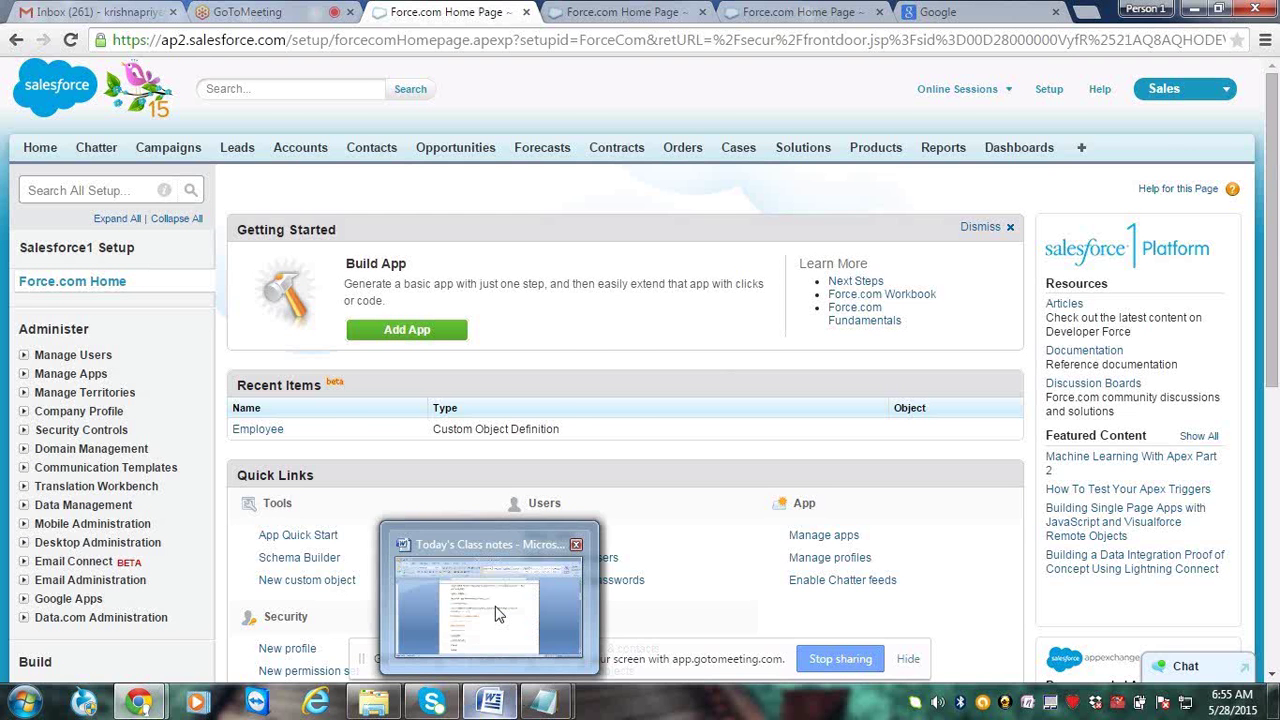
pyautogui.click(497, 613)
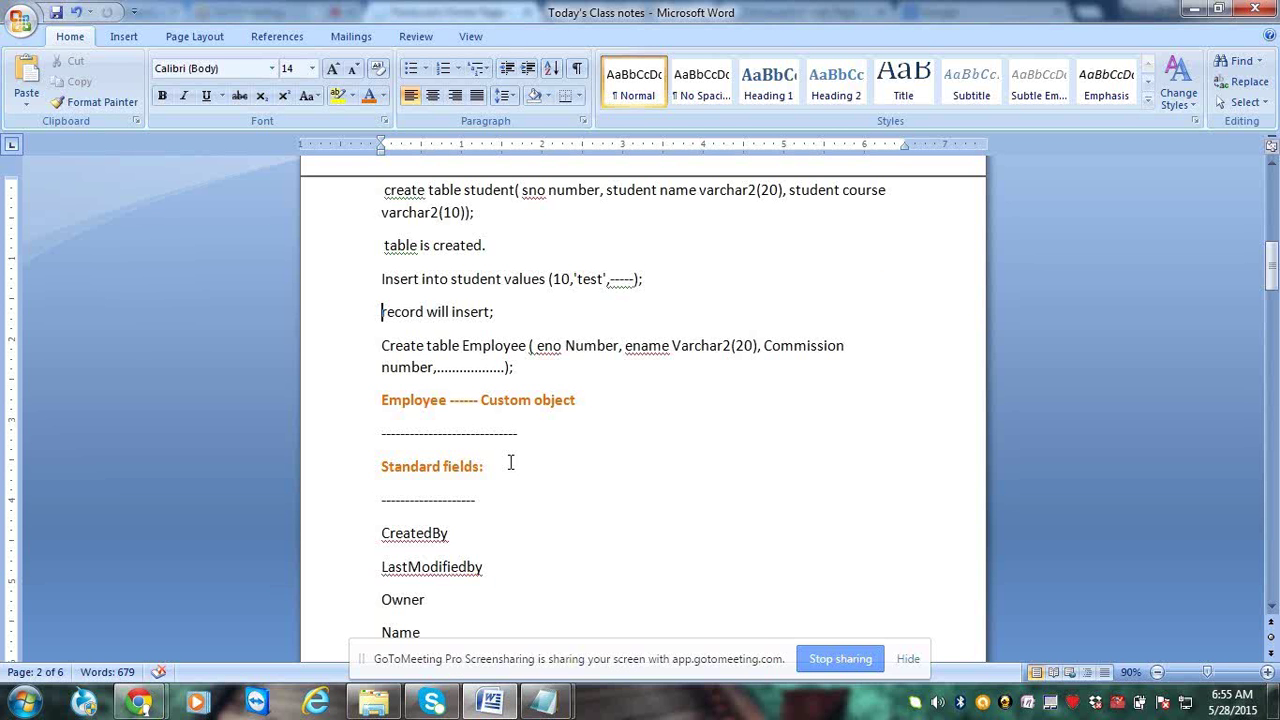
# Move down to the fields section and delete the dashed line under Standard fields
pyautogui.press('pageup')
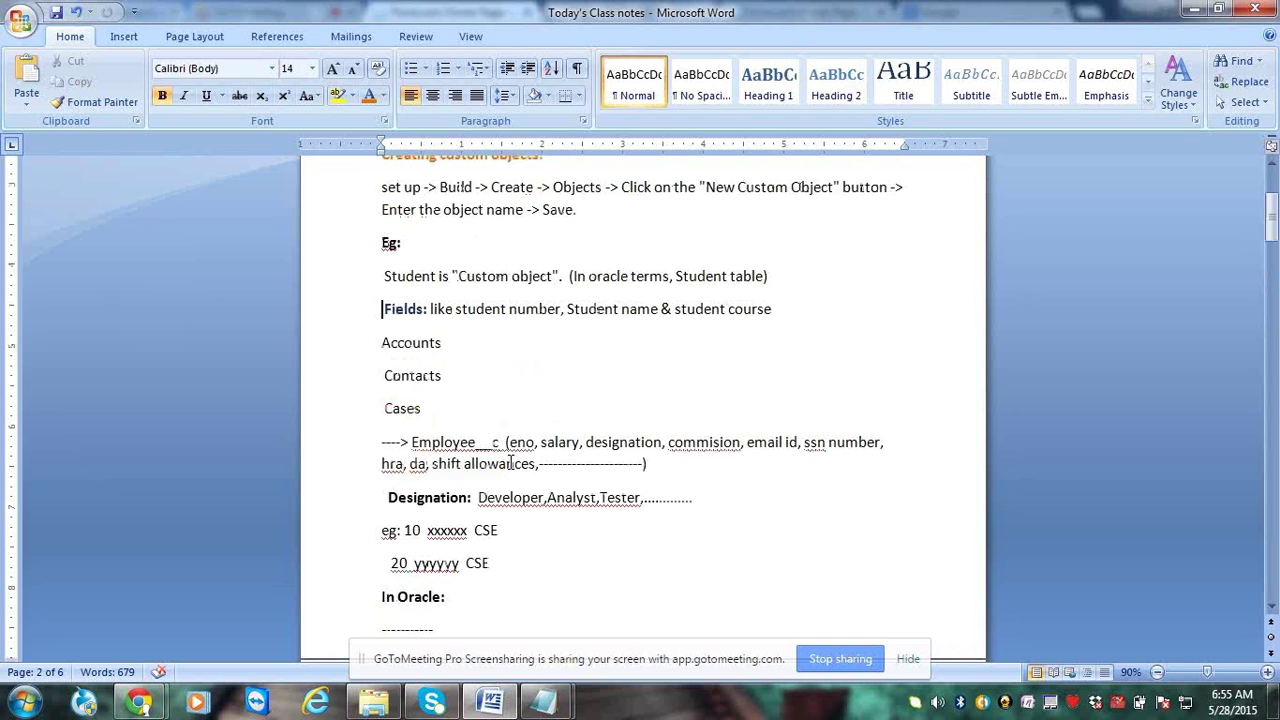
pyautogui.scroll(3, 511, 463)
pyautogui.tripleClick(411, 372)
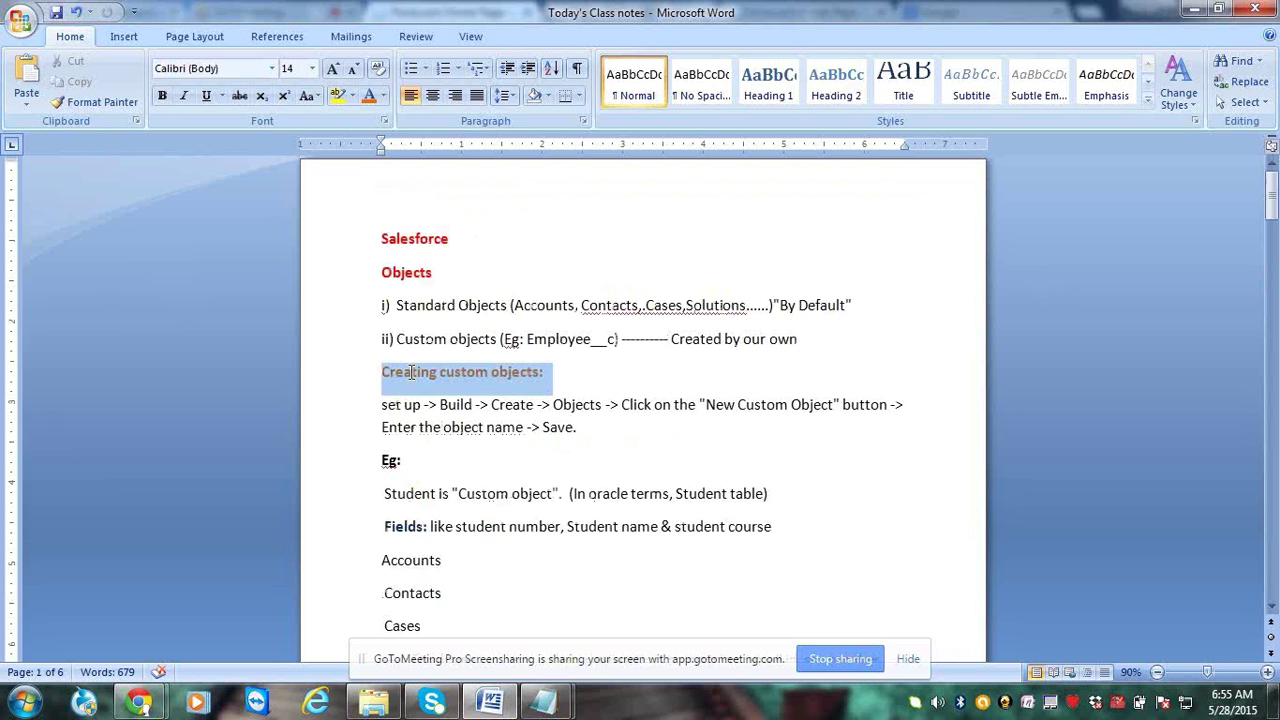
pyautogui.click(455, 372)
pyautogui.click(438, 404)
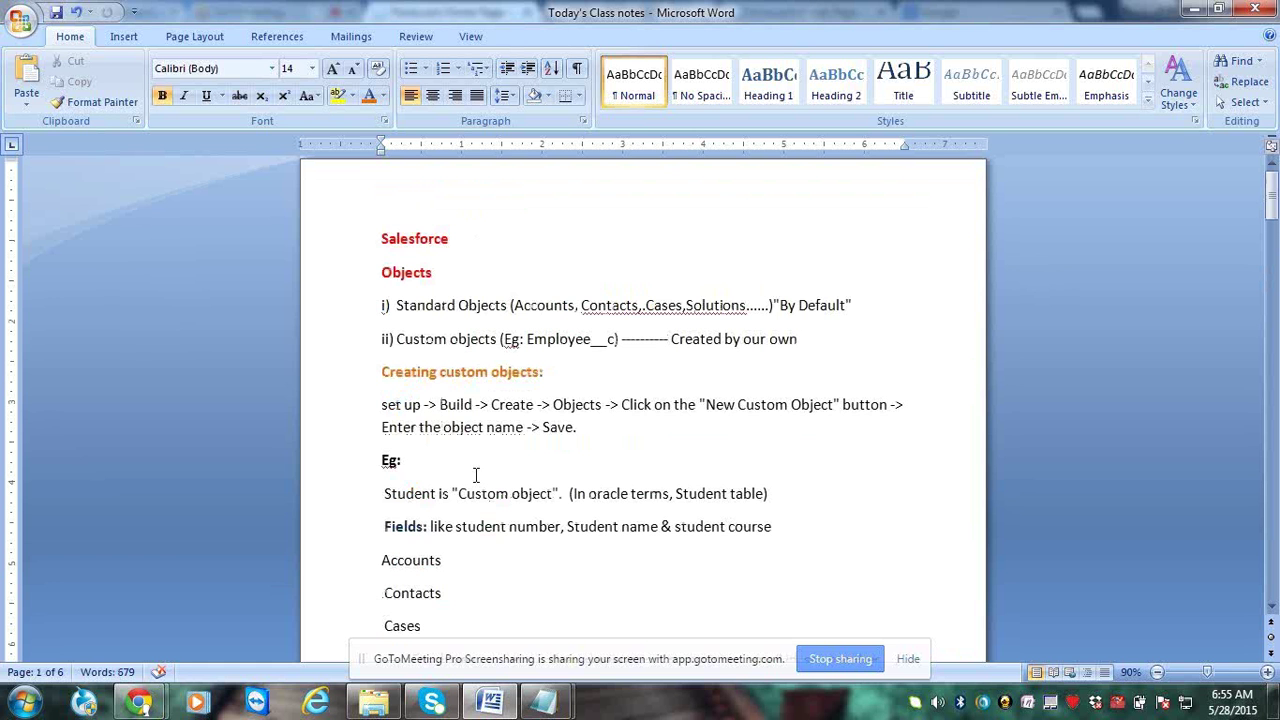
pyautogui.tripleClick(398, 404)
pyautogui.press('Down')
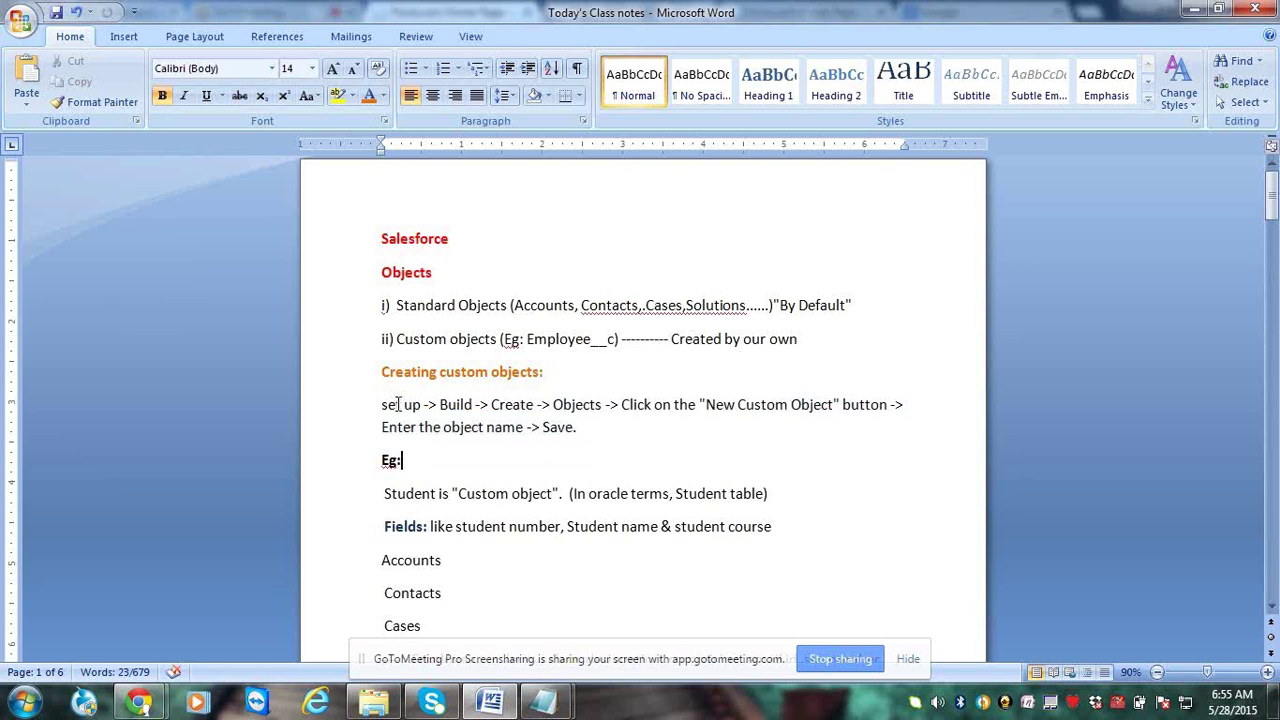
pyautogui.press('Down')
pyautogui.press('Down')
pyautogui.press('Down')
pyautogui.press('Down')
pyautogui.press('Down')
pyautogui.press('Down')
pyautogui.press('Down')
pyautogui.press('Down')
pyautogui.press('Down')
pyautogui.press('Down')
pyautogui.press('Down')
pyautogui.press('Down')
pyautogui.press('Down')
pyautogui.press('Down')
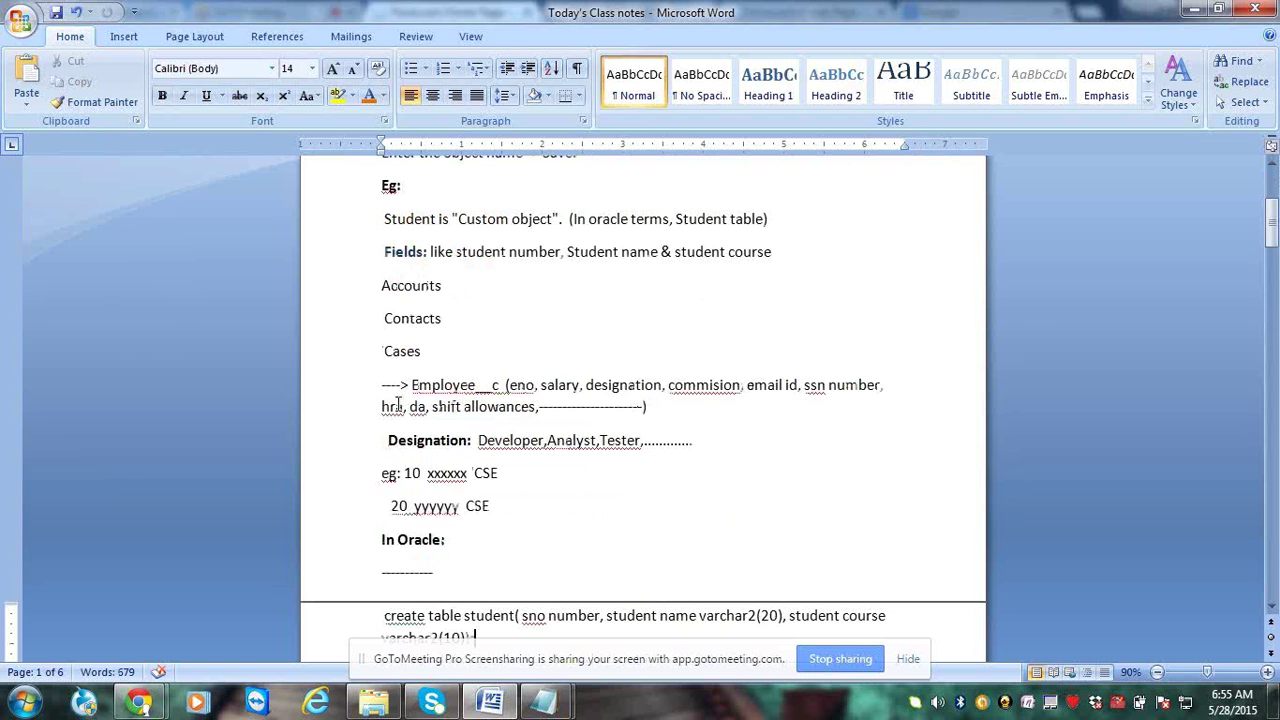
pyautogui.press('Down')
pyautogui.press('Down')
pyautogui.press('Down')
pyautogui.press('Down')
pyautogui.press('Down')
pyautogui.press('Down')
pyautogui.press('Down')
pyautogui.press('Down')
pyautogui.press('Down')
pyautogui.press('Down')
pyautogui.press('Down')
pyautogui.press('Down')
pyautogui.press('Down')
pyautogui.press('Down')
pyautogui.press('Down')
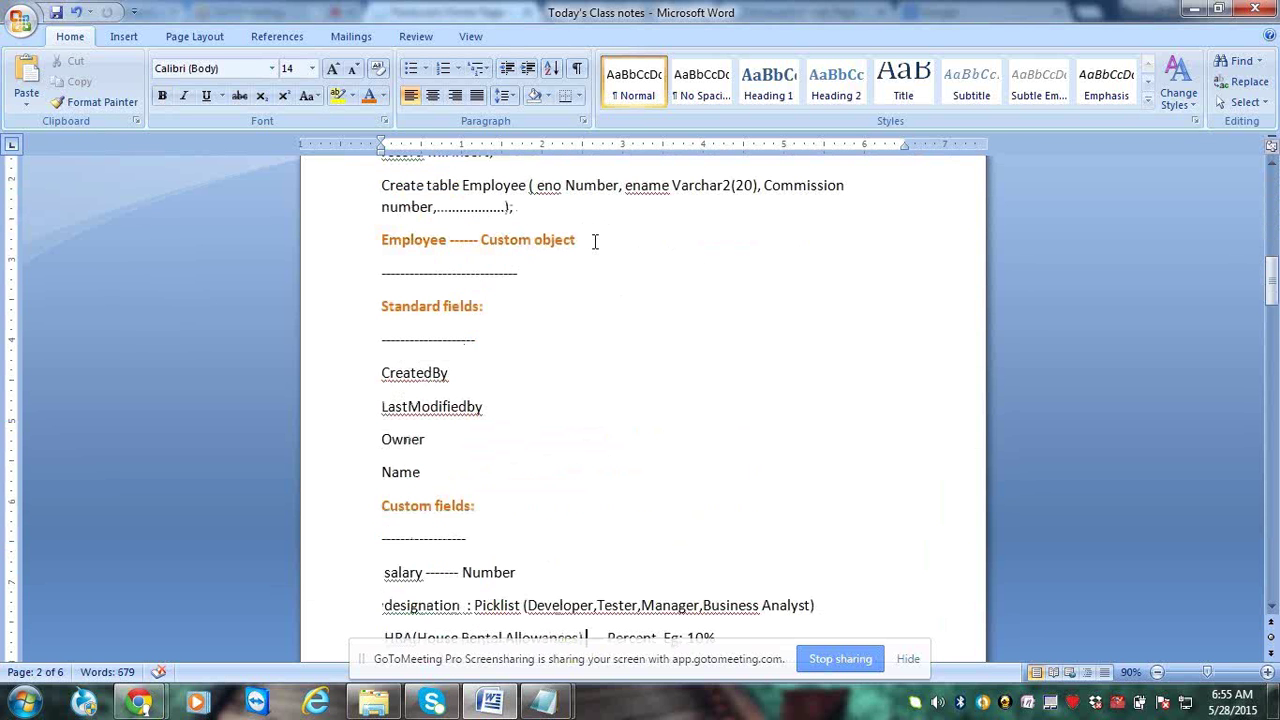
pyautogui.tripleClick(494, 345)
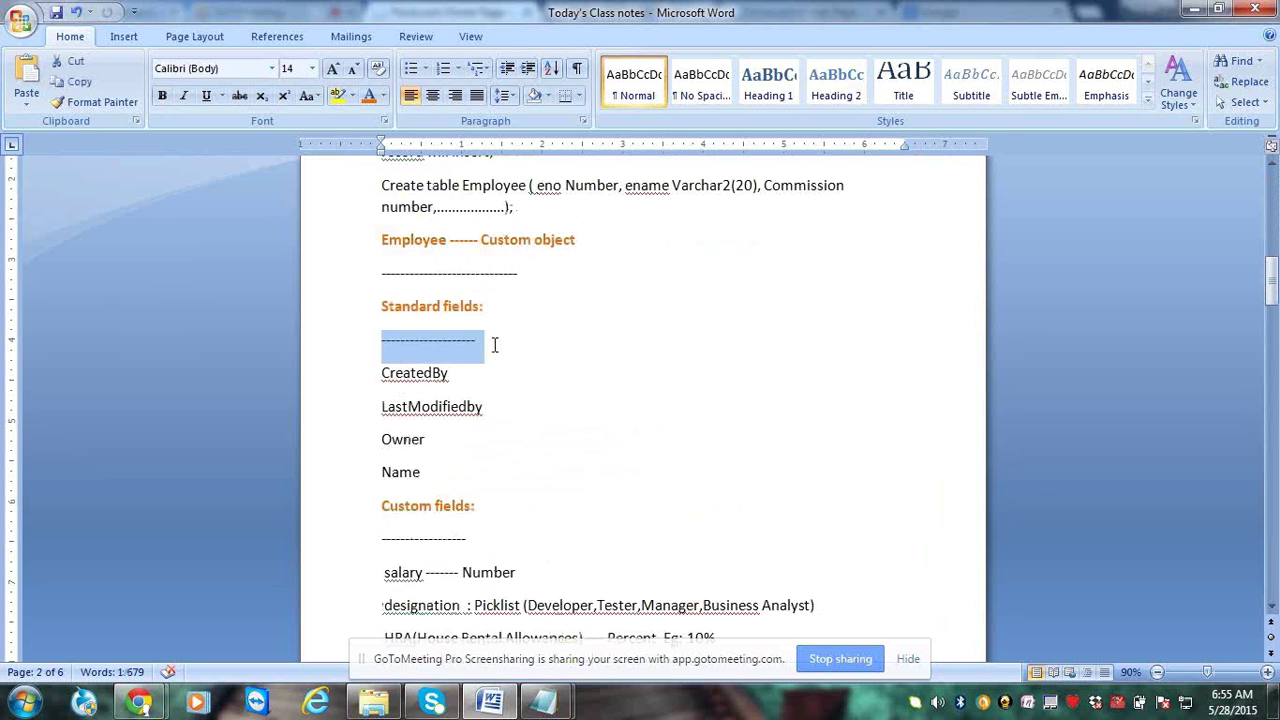
pyautogui.press('Delete')
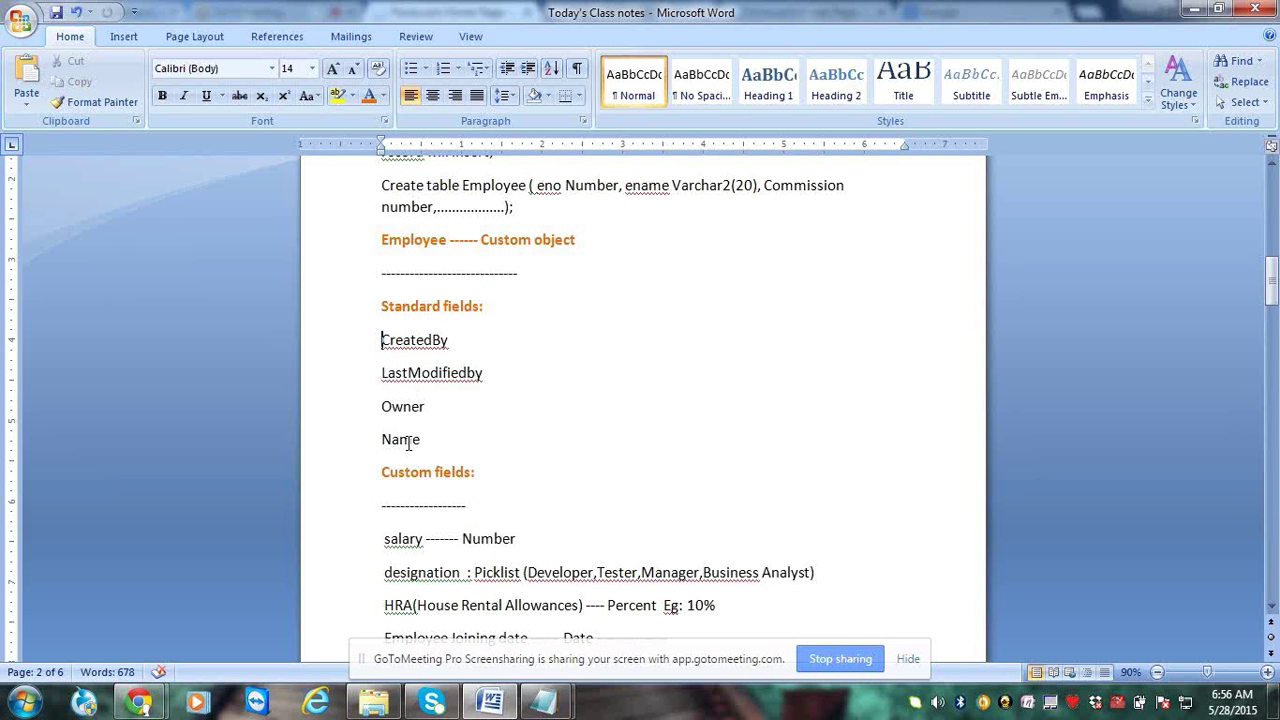
# Delete the dashed line under Custom fields
pyautogui.moveTo(382, 472); pyautogui.dragTo(476, 475)
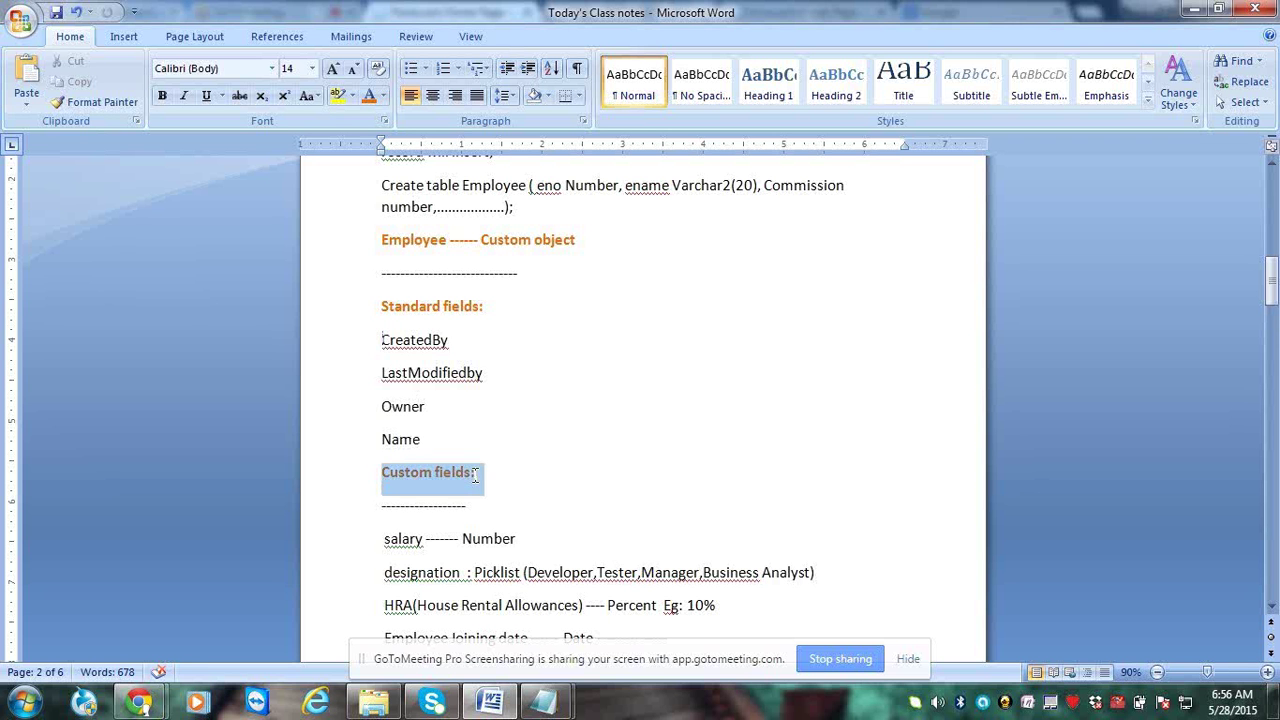
pyautogui.click(480, 508)
pyautogui.tripleClick(480, 508)
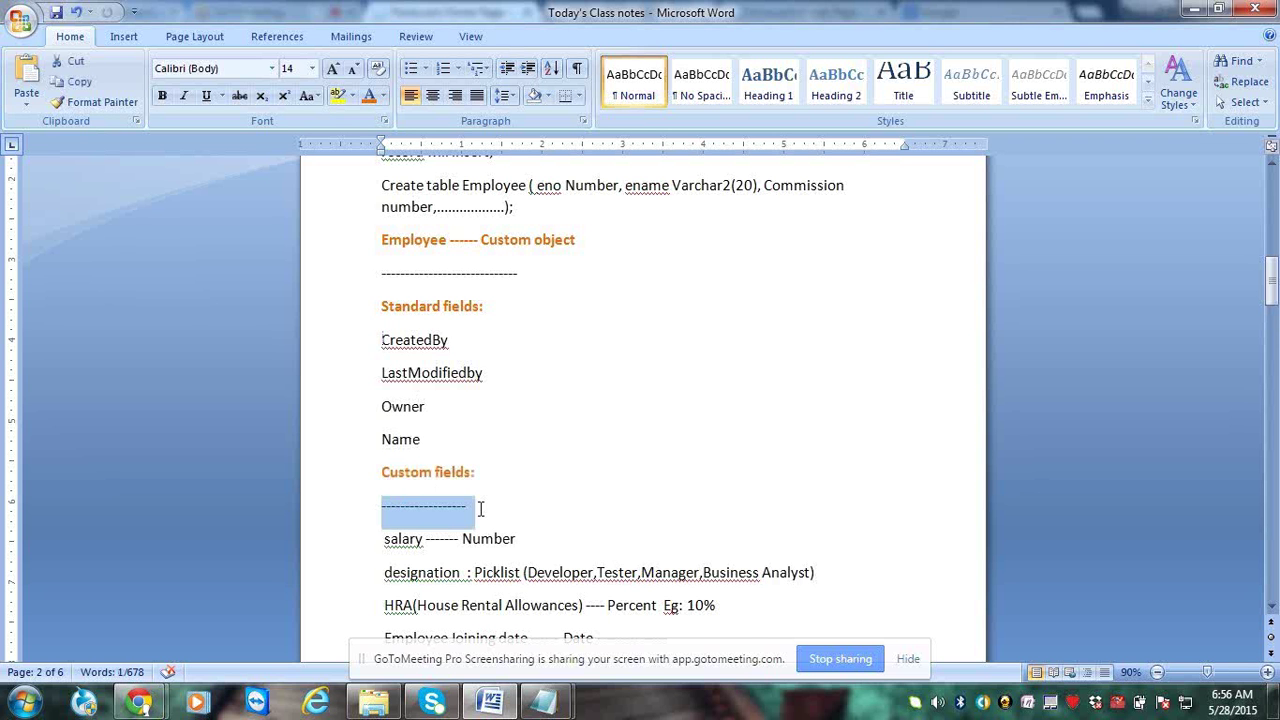
pyautogui.press('Delete')
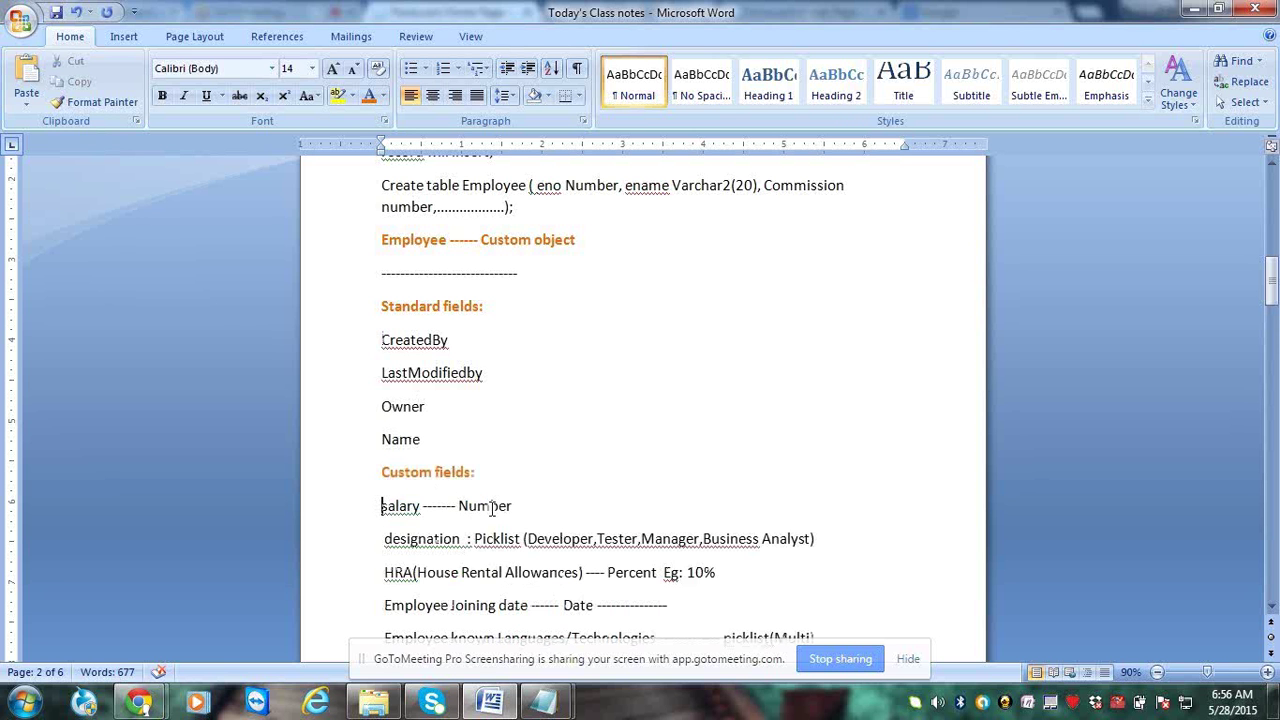
pyautogui.press('super')
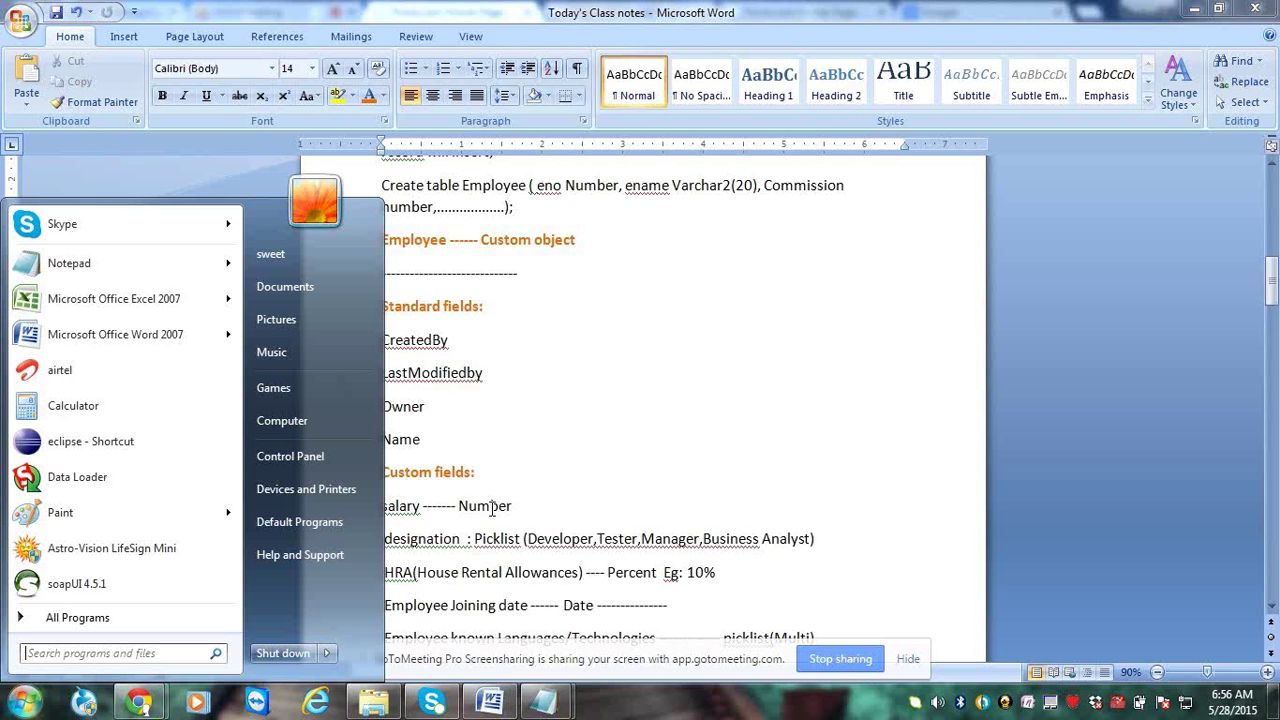
# Start a new Notepad note with an underlined Employee heading and Salary, Commission, SSNNUmber
pyautogui.click(69, 263)
pyautogui.write('Employee:')
pyautogui.press('Return')
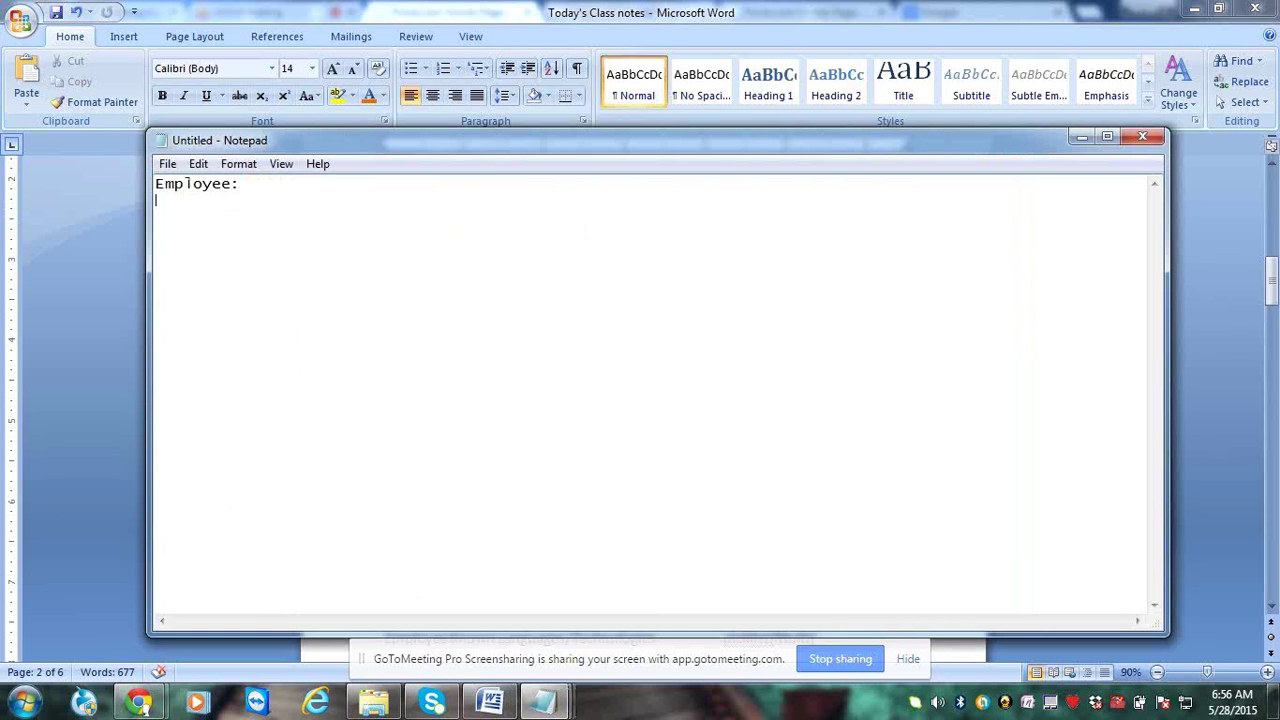
pyautogui.write('---------')
pyautogui.press('Return')
pyautogui.press('Return')
pyautogui.write('Salary')
pyautogui.press('Return')
pyautogui.press('Return')
pyautogui.write('Commi')
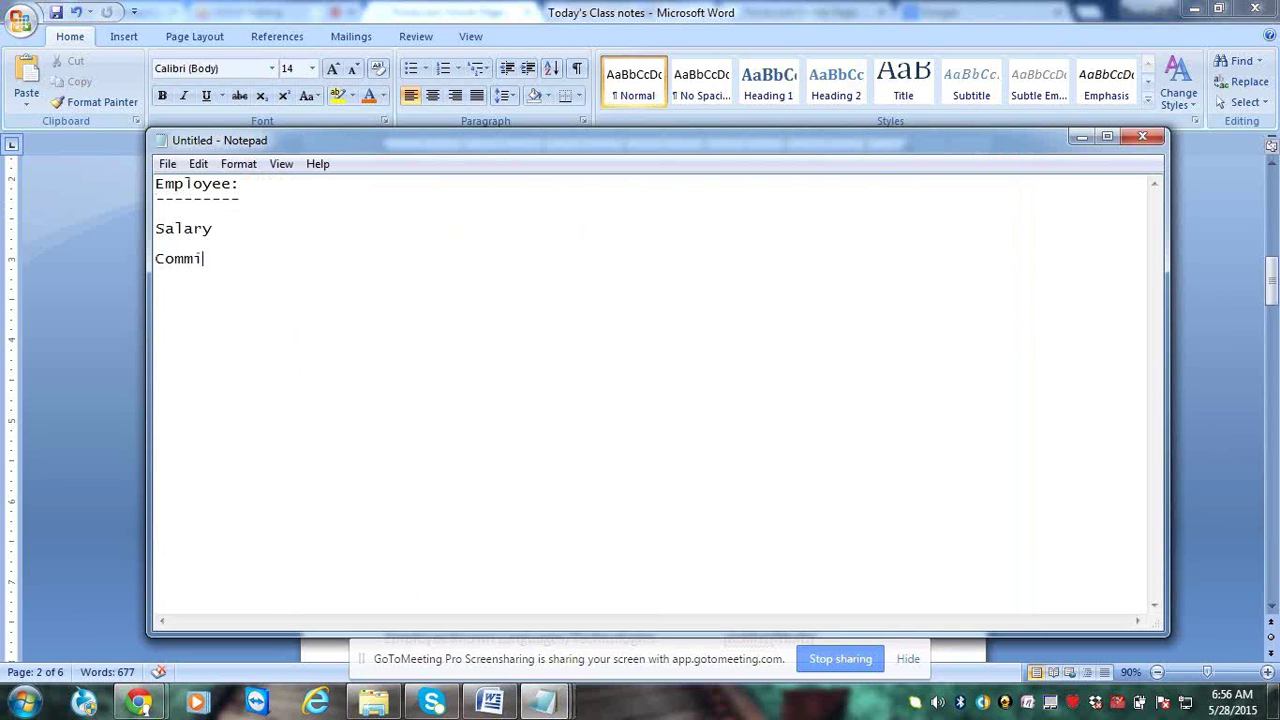
pyautogui.write('ssion')
pyautogui.press('Return')
pyautogui.write('SSNNUmbe')
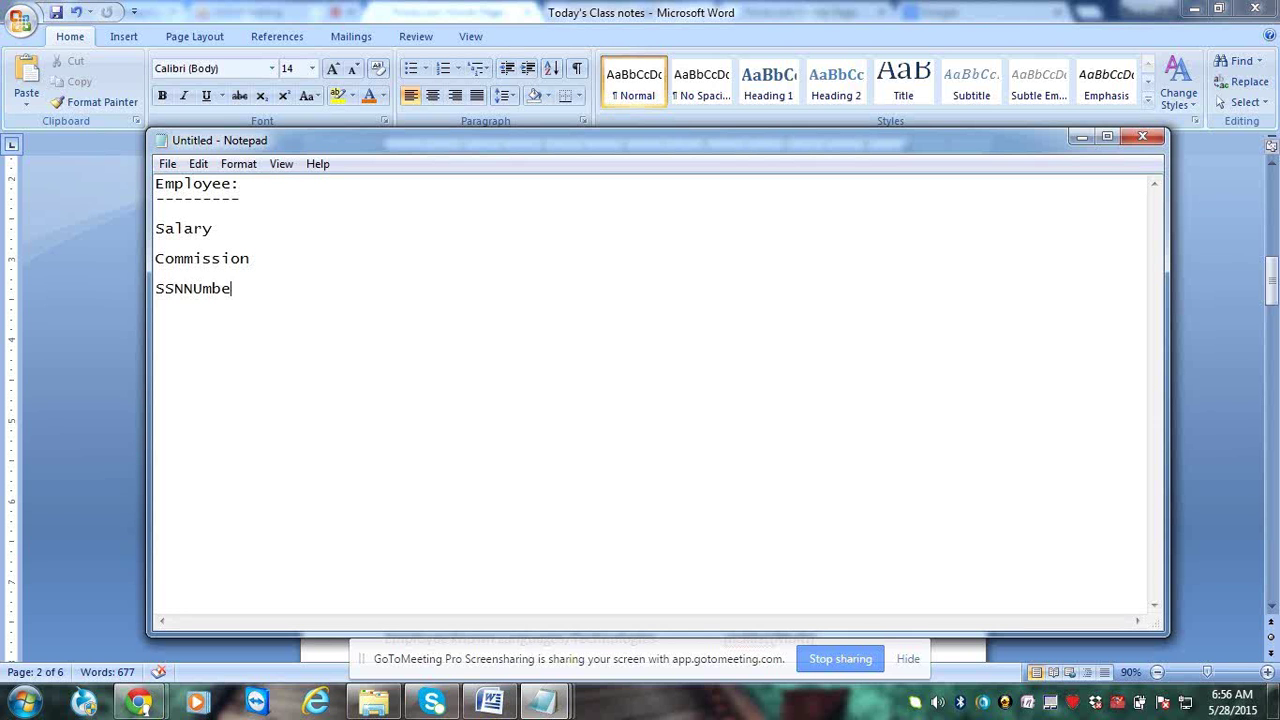
pyautogui.write('r')
# Add Employee Designation, Employee Email id and Employee joining date, then a blank line above Salary
pyautogui.press('Return')
pyautogui.press('Return')
pyautogui.write('Employee Dsi')
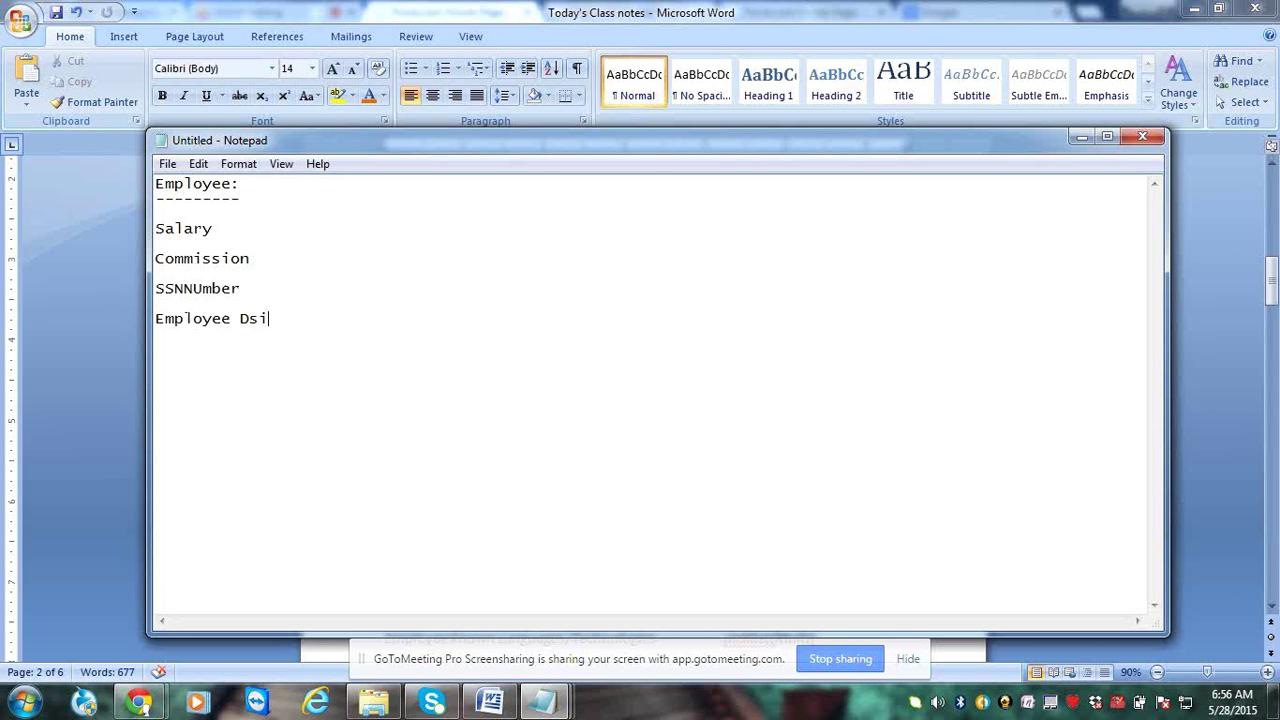
pyautogui.press('BackSpace')
pyautogui.press('BackSpace')
pyautogui.write('esignation')
pyautogui.press('Return')
pyautogui.press('Return')
pyautogui.write('Employee Em')
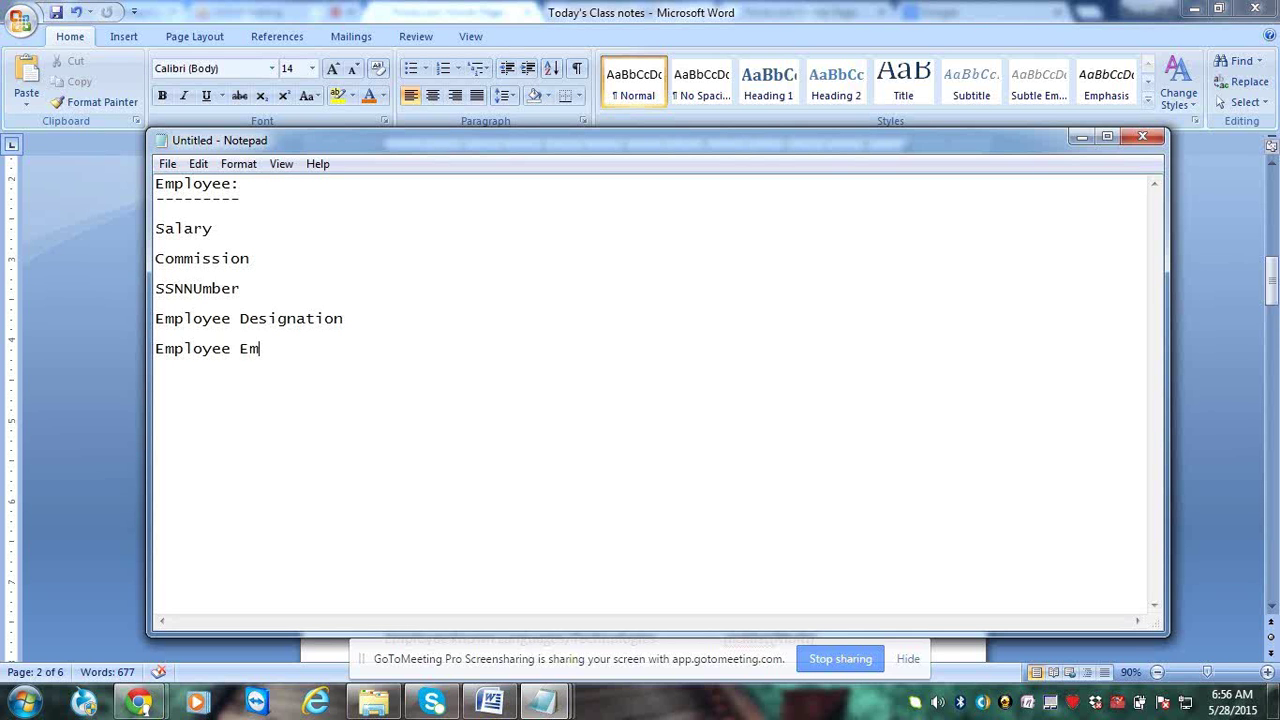
pyautogui.write('ail id')
pyautogui.press('Return')
pyautogui.press('Return')
pyautogui.write('Employee')
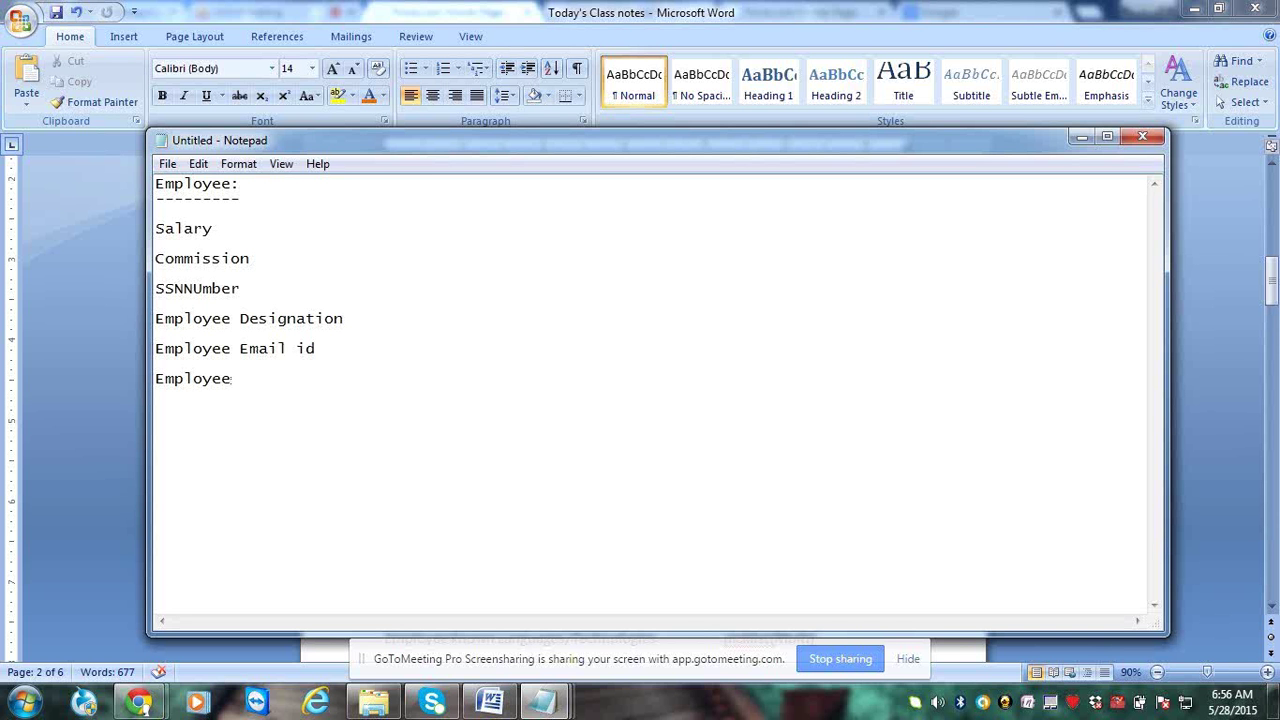
pyautogui.write(' joining ')
pyautogui.write('data')
pyautogui.press('BackSpace')
pyautogui.write('e')
pyautogui.press('Up')
pyautogui.press('Up')
pyautogui.press('Up')
pyautogui.press('Up')
pyautogui.press('Up')
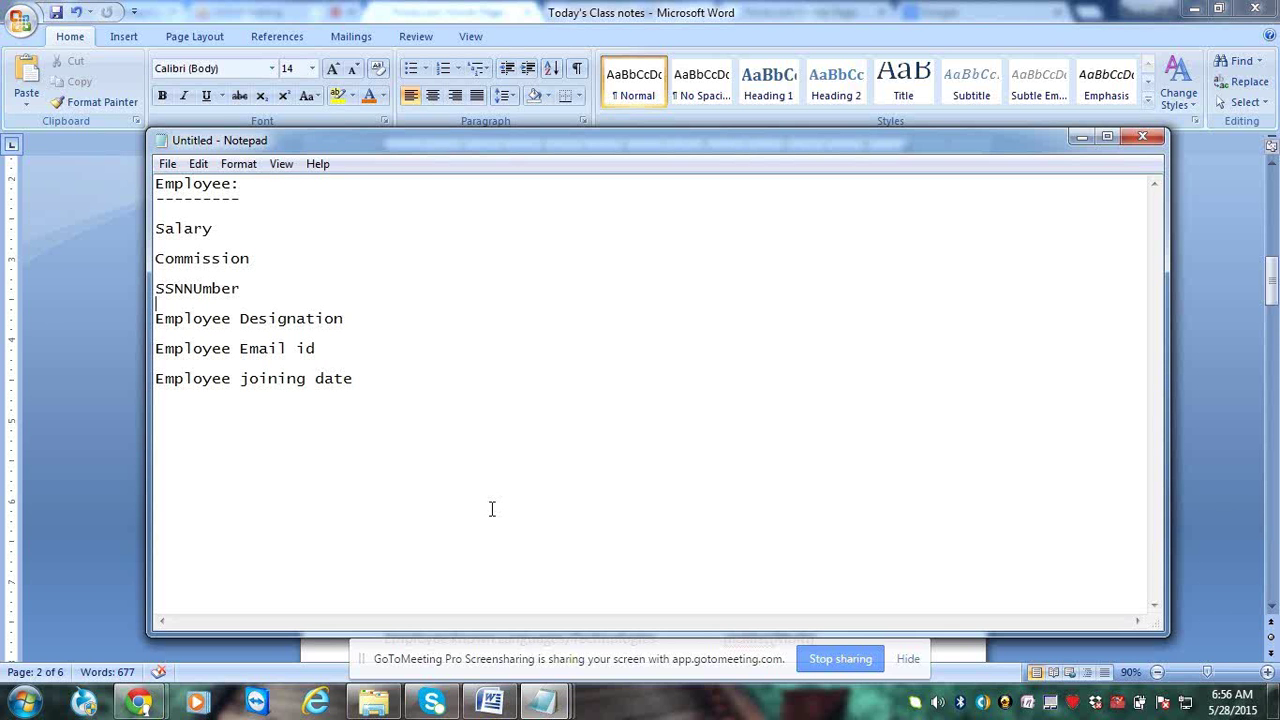
pyautogui.press('Up')
pyautogui.press('Up')
pyautogui.press('Up')
pyautogui.press('Up')
pyautogui.press('Up')
pyautogui.press('Return')
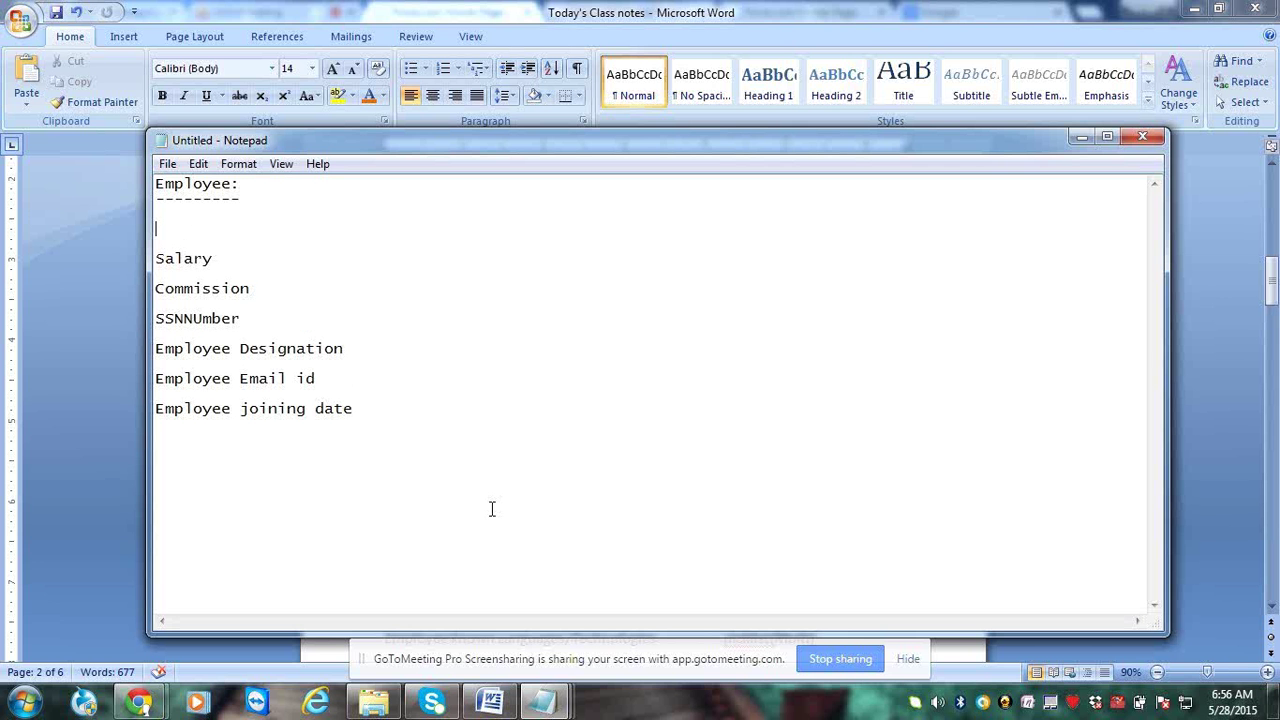
# Add an underlined 'Custom fields:' heading above the list and 'Data Types:' heading below it
pyautogui.write('Custom fields:')
pyautogui.press('Return')
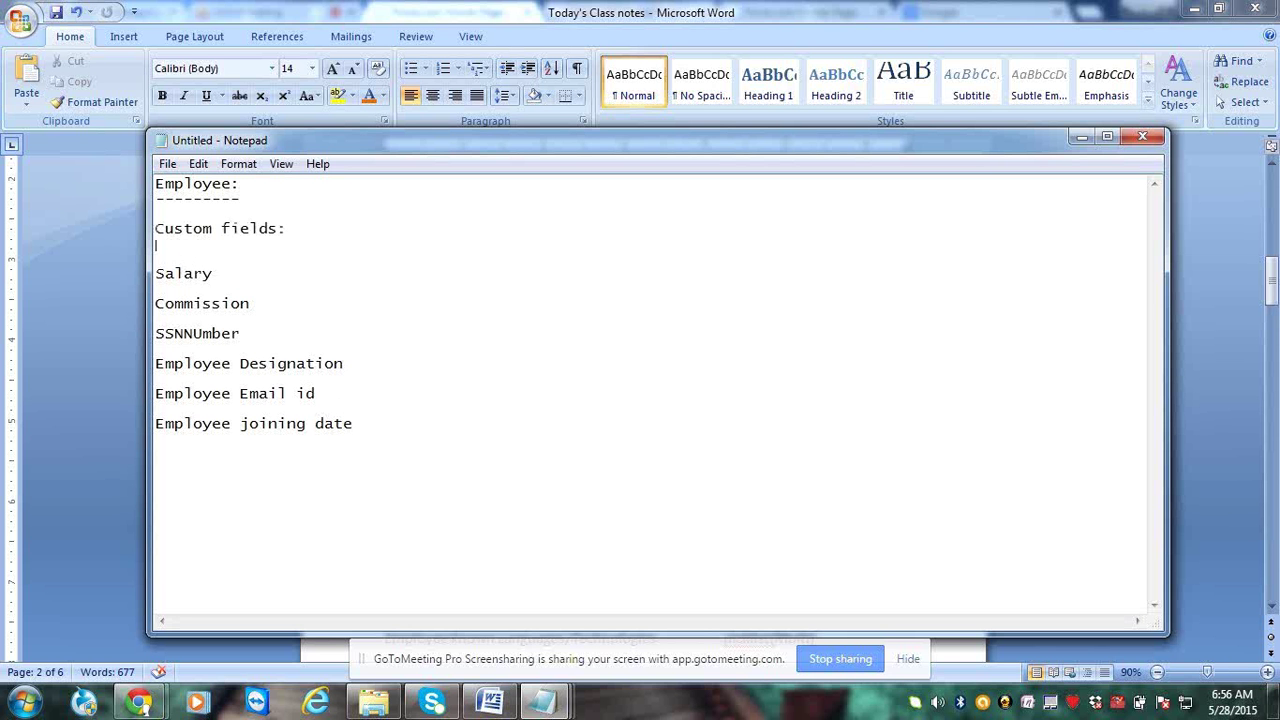
pyautogui.write('--------------')
pyautogui.hotkey('ctrl', 'End')
pyautogui.write('Data Ty')
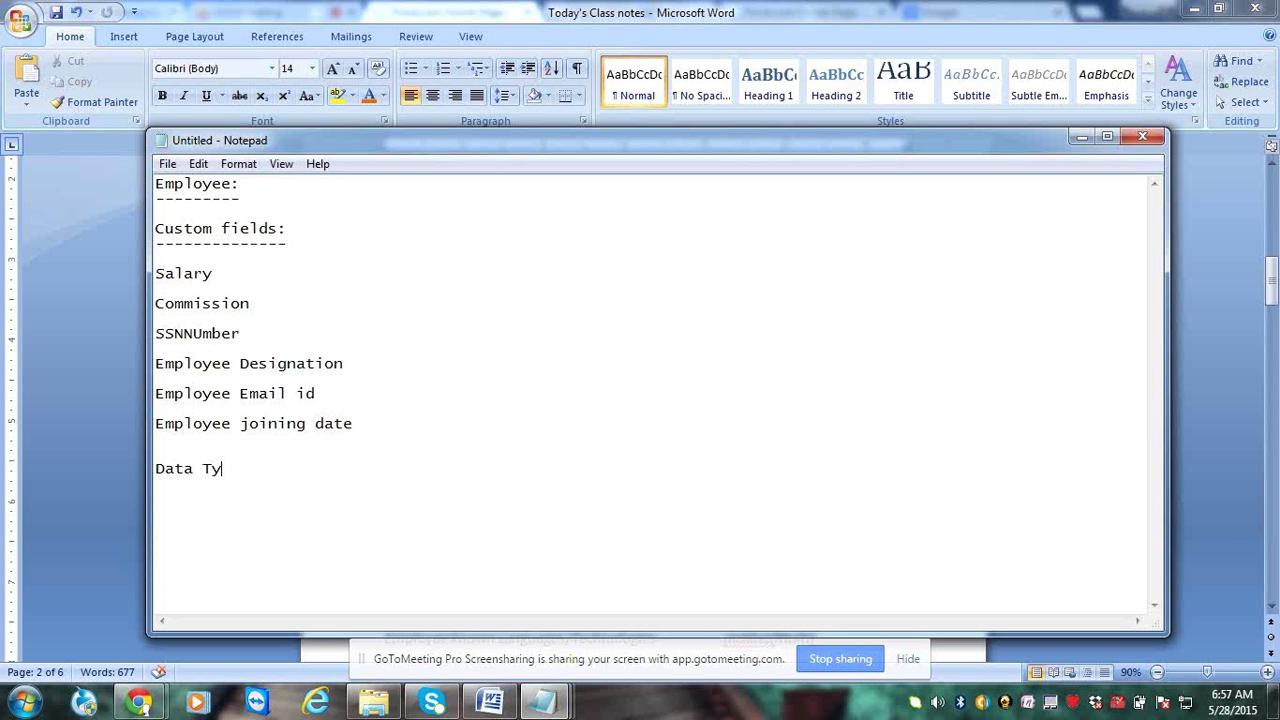
pyautogui.write('pes:')
pyautogui.press('Return')
pyautogui.write('------------')
# Extend the Salary line with a row of dashes ending in 'data type'
pyautogui.moveTo(197, 273); pyautogui.dragTo(364, 430)
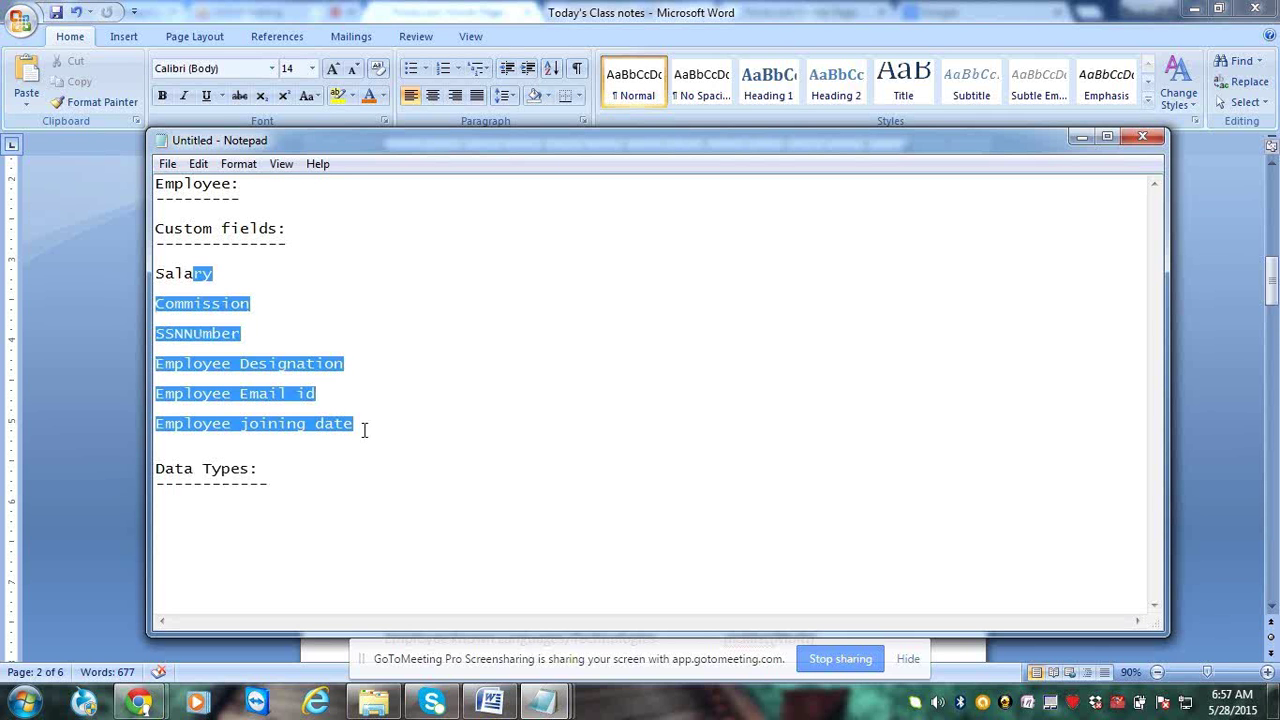
pyautogui.click(225, 273)
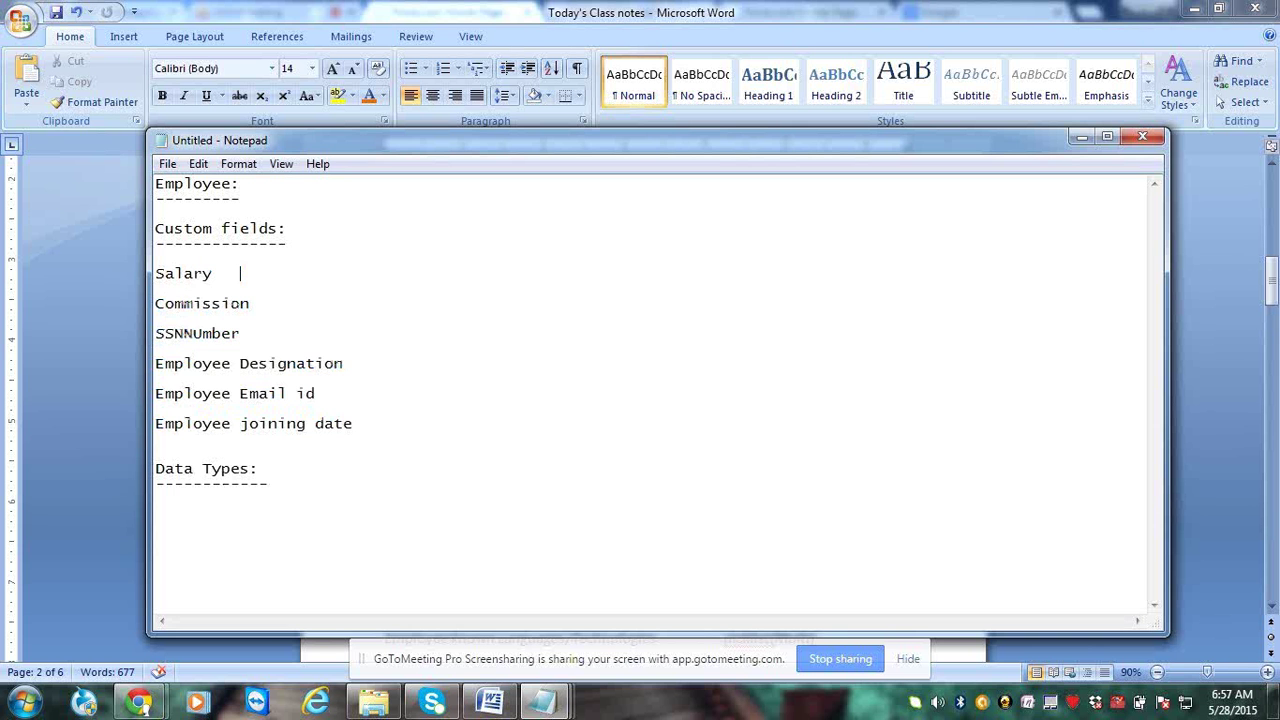
pyautogui.write('------------------------------- data ')
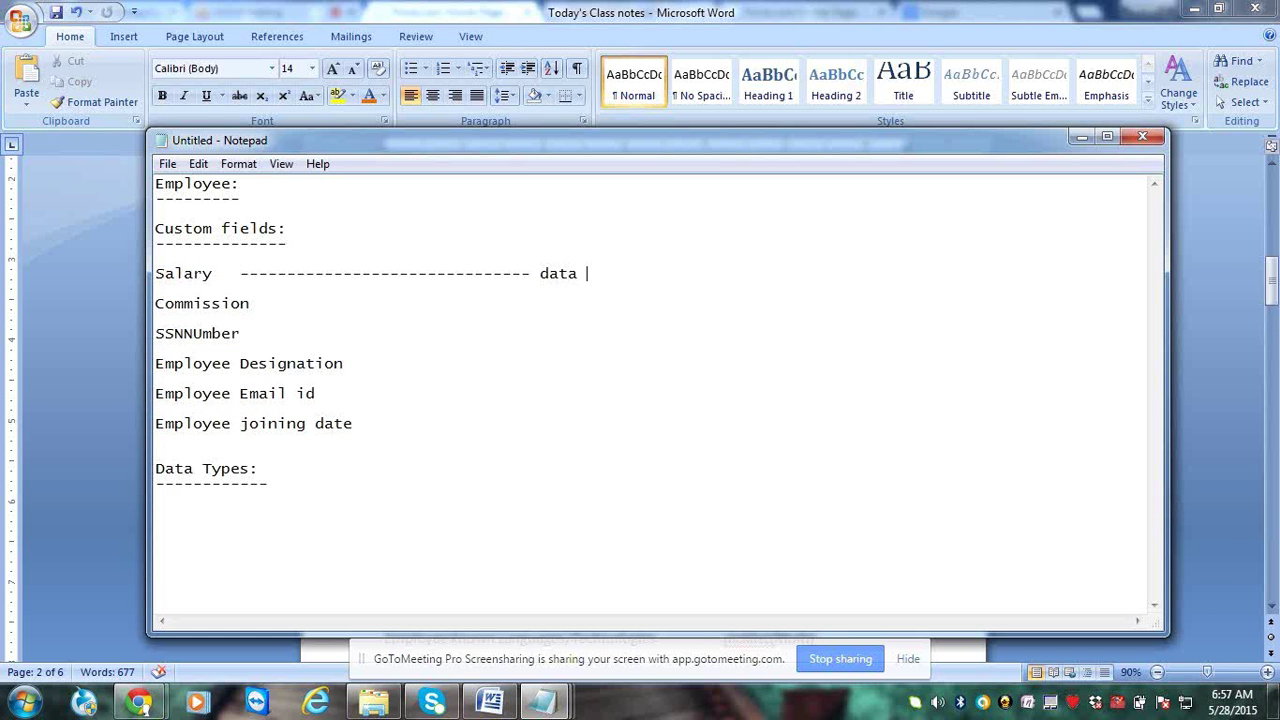
pyautogui.write('type')
pyautogui.moveTo(232, 274); pyautogui.dragTo(159, 274)
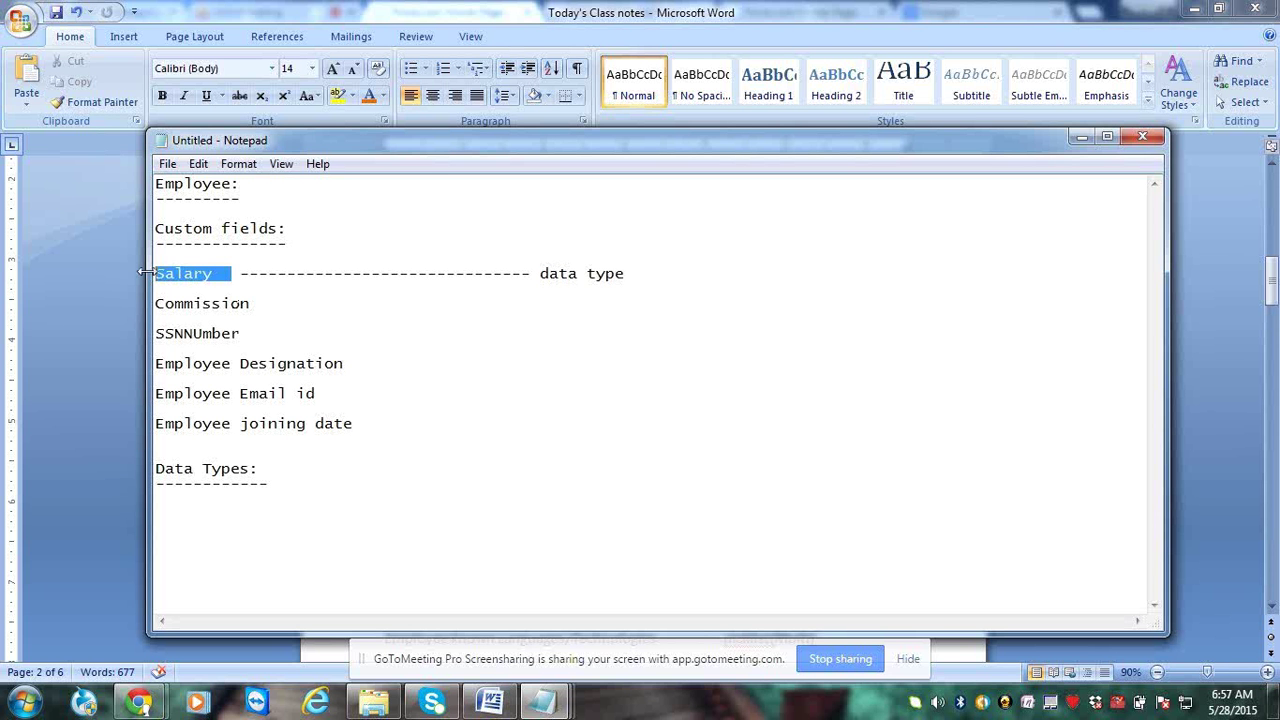
pyautogui.click(350, 349)
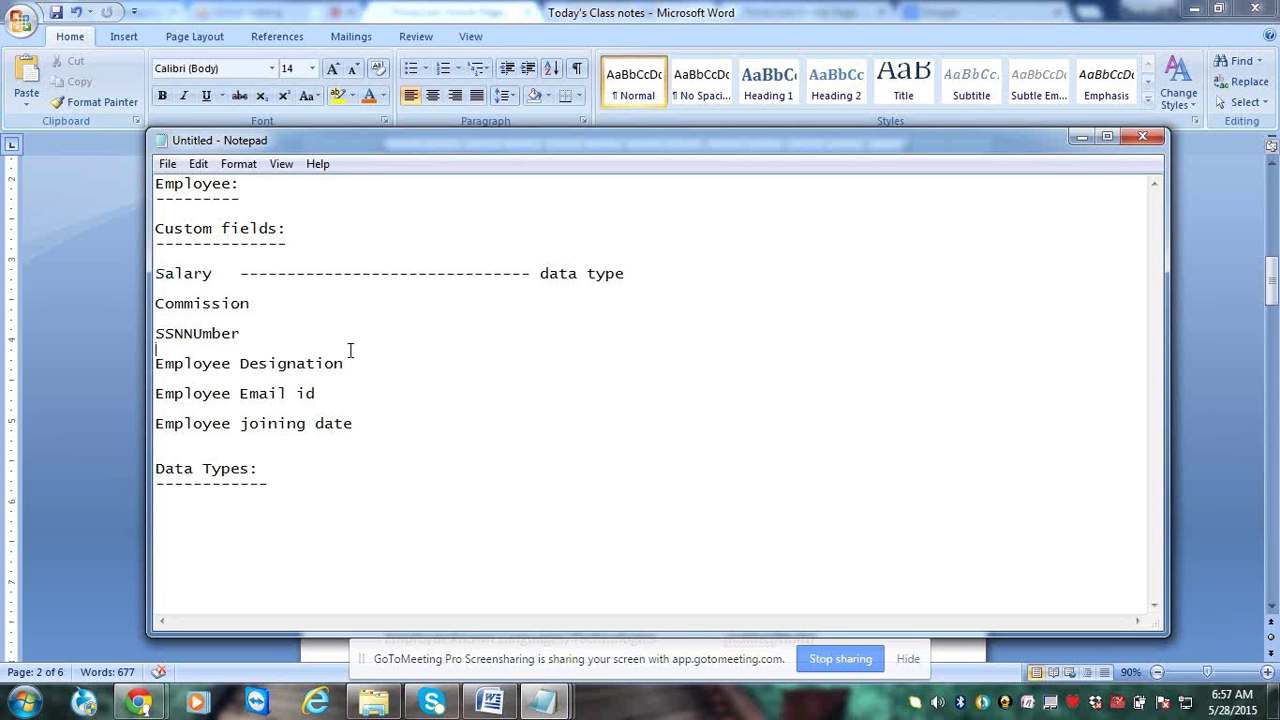
pyautogui.press('Up')
pyautogui.press('Up')
pyautogui.press('Up')
pyautogui.press('Up')
pyautogui.press('Up')
pyautogui.press('End')
pyautogui.moveTo(222, 274); pyautogui.dragTo(157, 274)
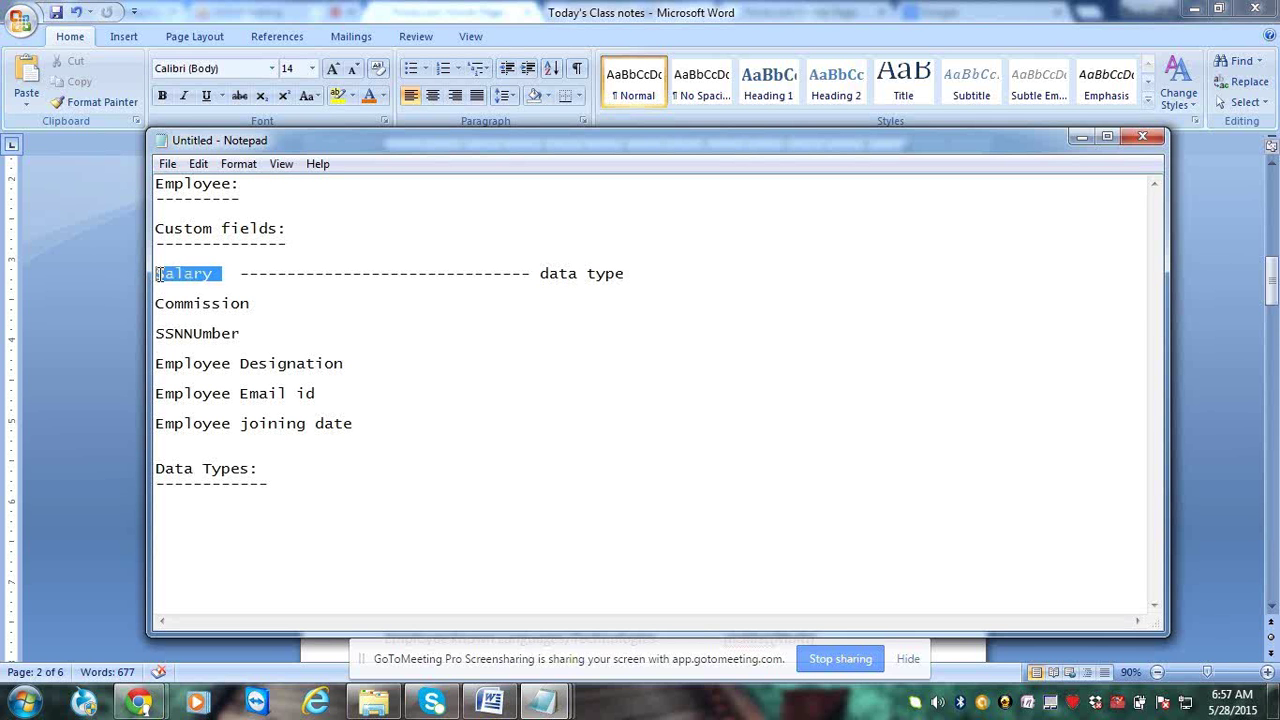
pyautogui.click(389, 294)
# Type 'Number' mid-way along the Salary dashes to mark Salary as a Number field
pyautogui.click(381, 273)
pyautogui.write('Numbe')
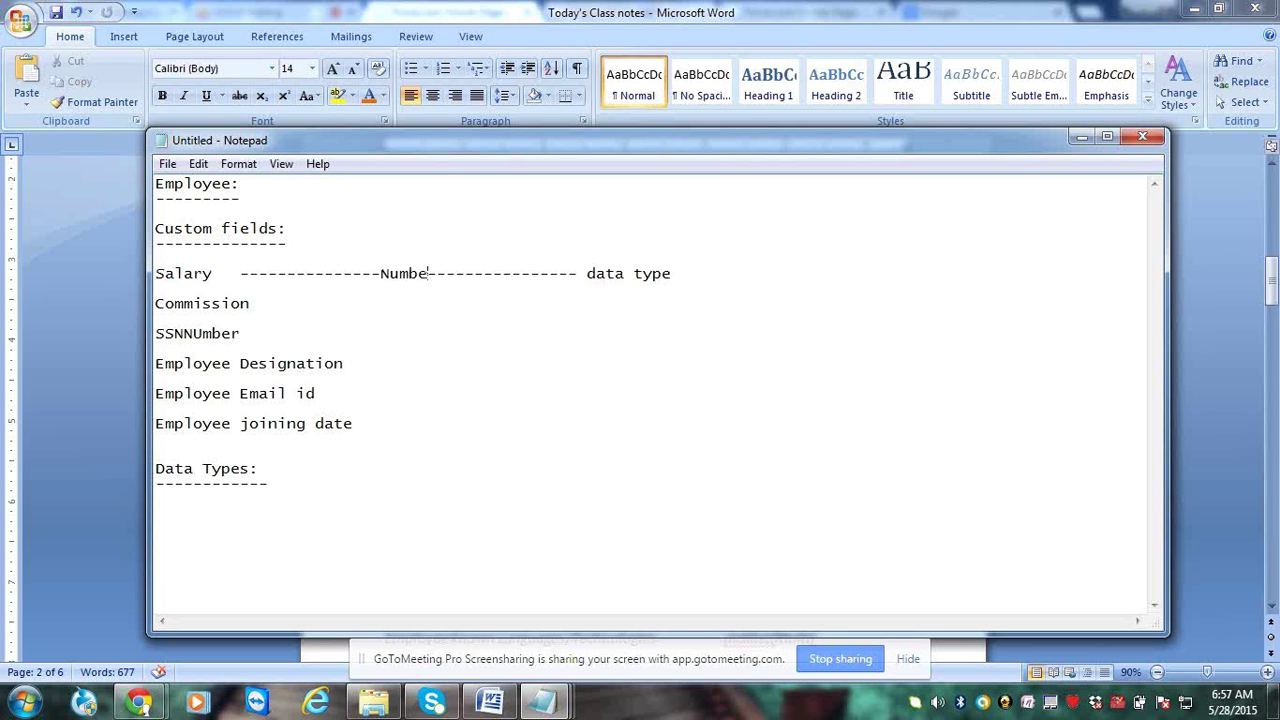
pyautogui.write('r')
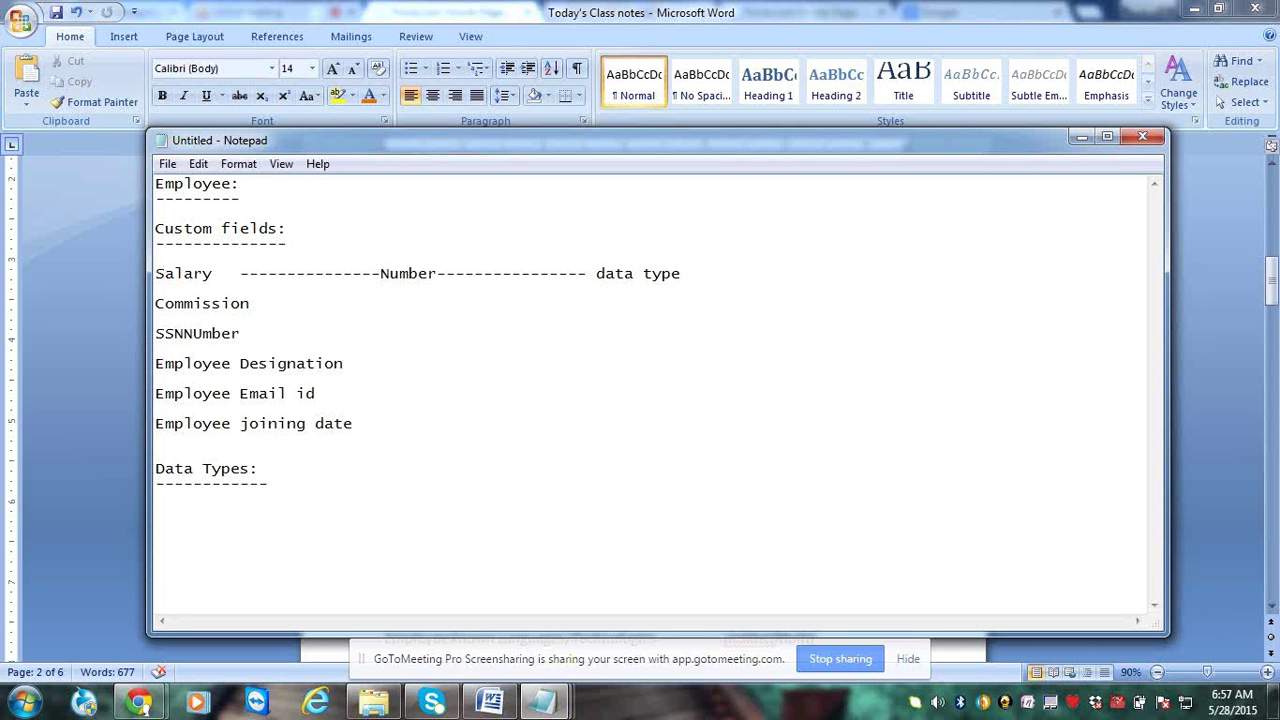
pyautogui.moveTo(228, 282); pyautogui.dragTo(159, 273)
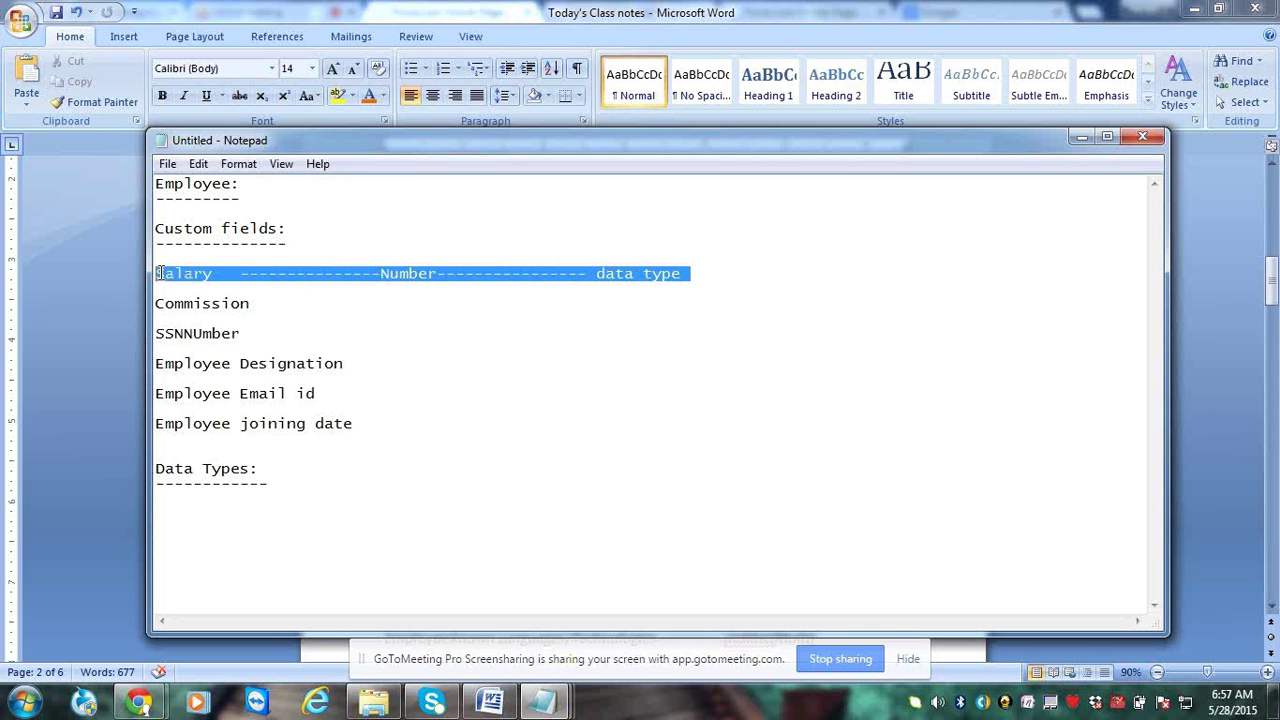
pyautogui.click(312, 453)
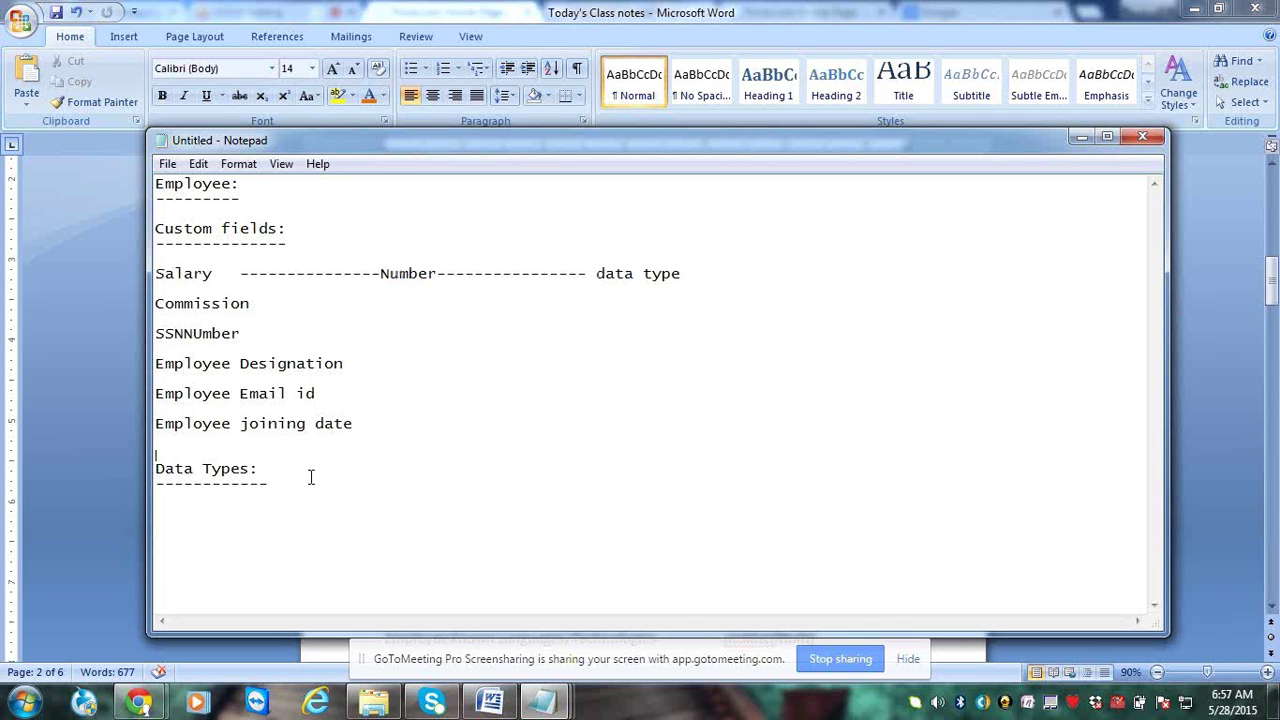
pyautogui.keyDown('shift'); pyautogui.click(311, 477); pyautogui.keyUp('shift')
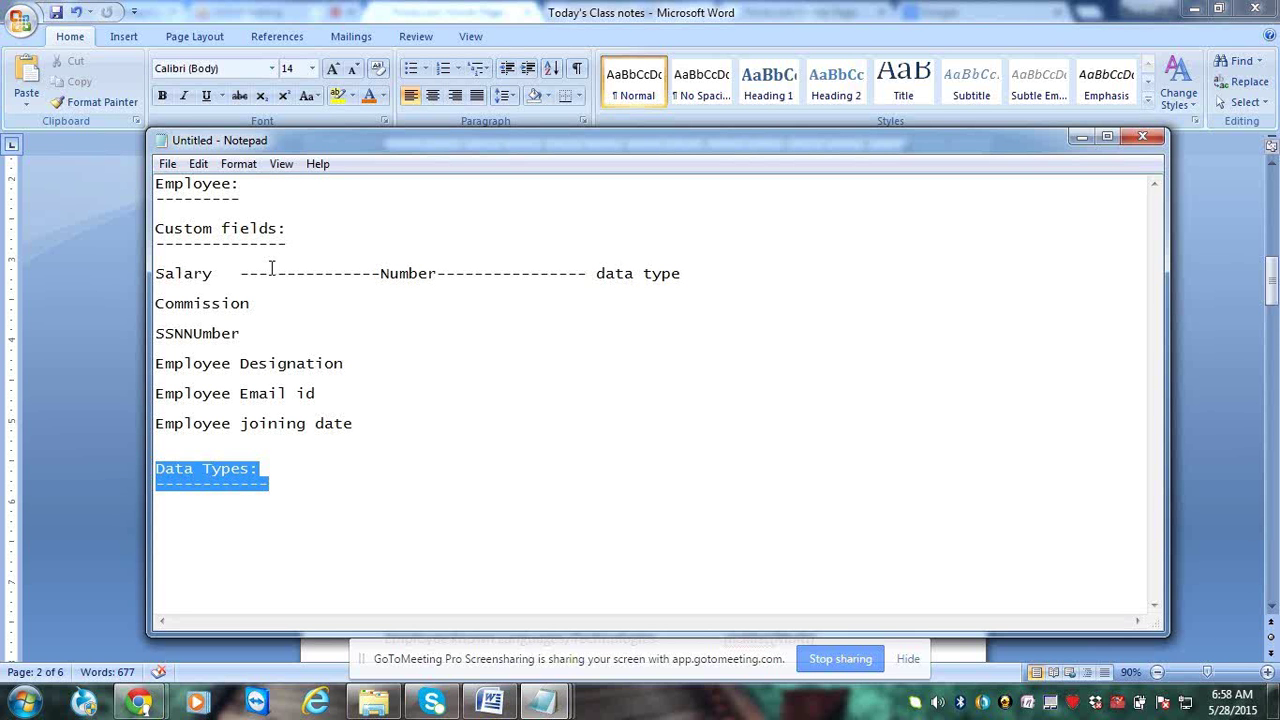
# Close Notepad without saving and correct 'salary' to 'Salary' in the Word notes
pyautogui.click(1141, 141)
pyautogui.click(678, 352)
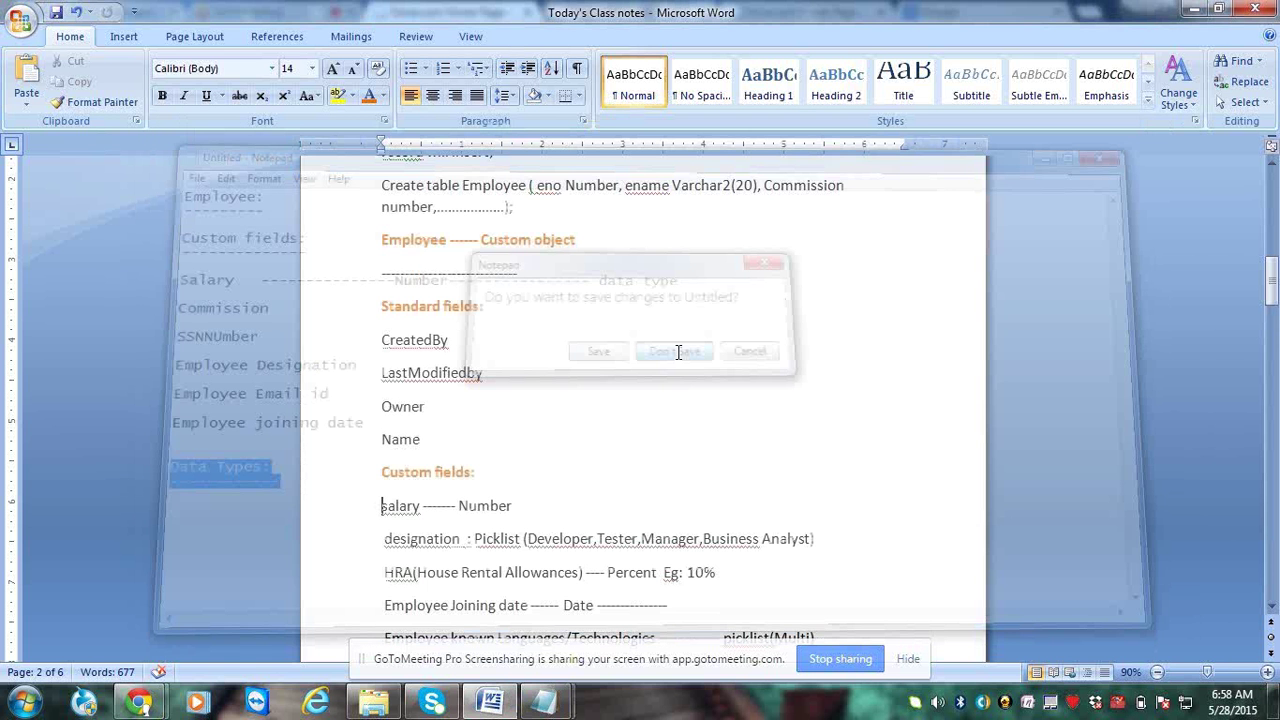
pyautogui.click(655, 446)
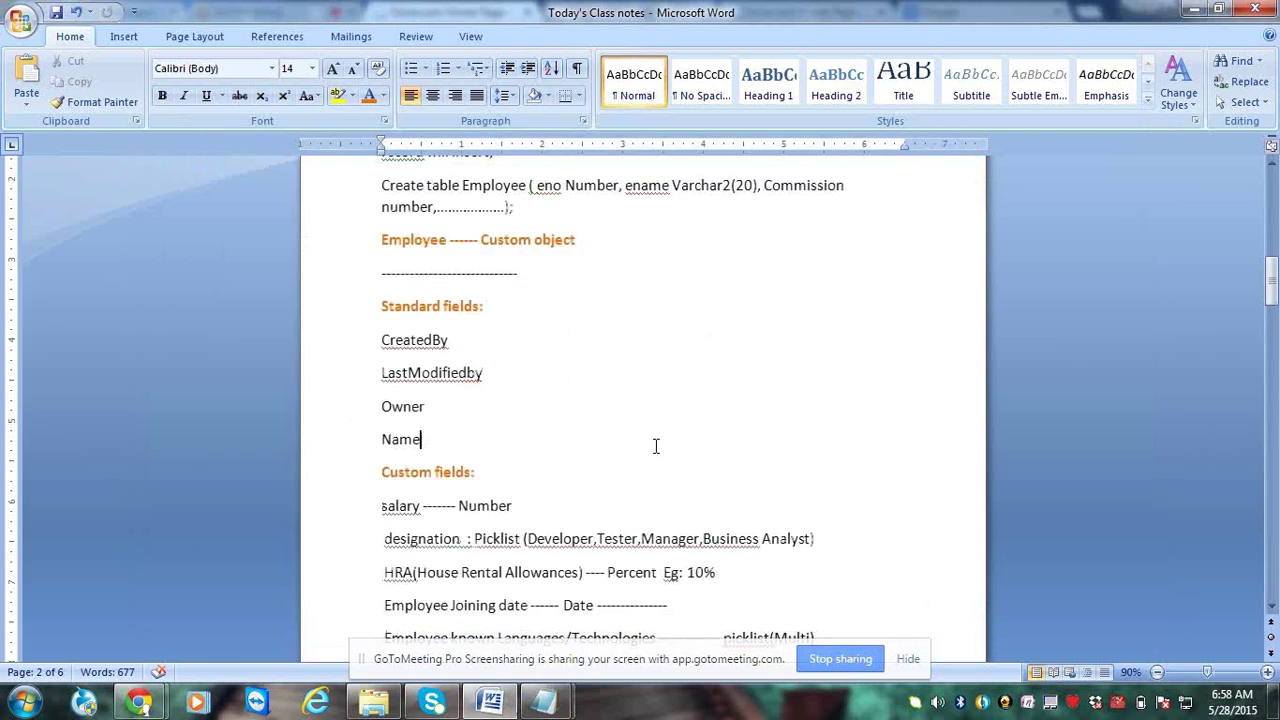
pyautogui.rightClick(413, 508)
pyautogui.click(481, 356)
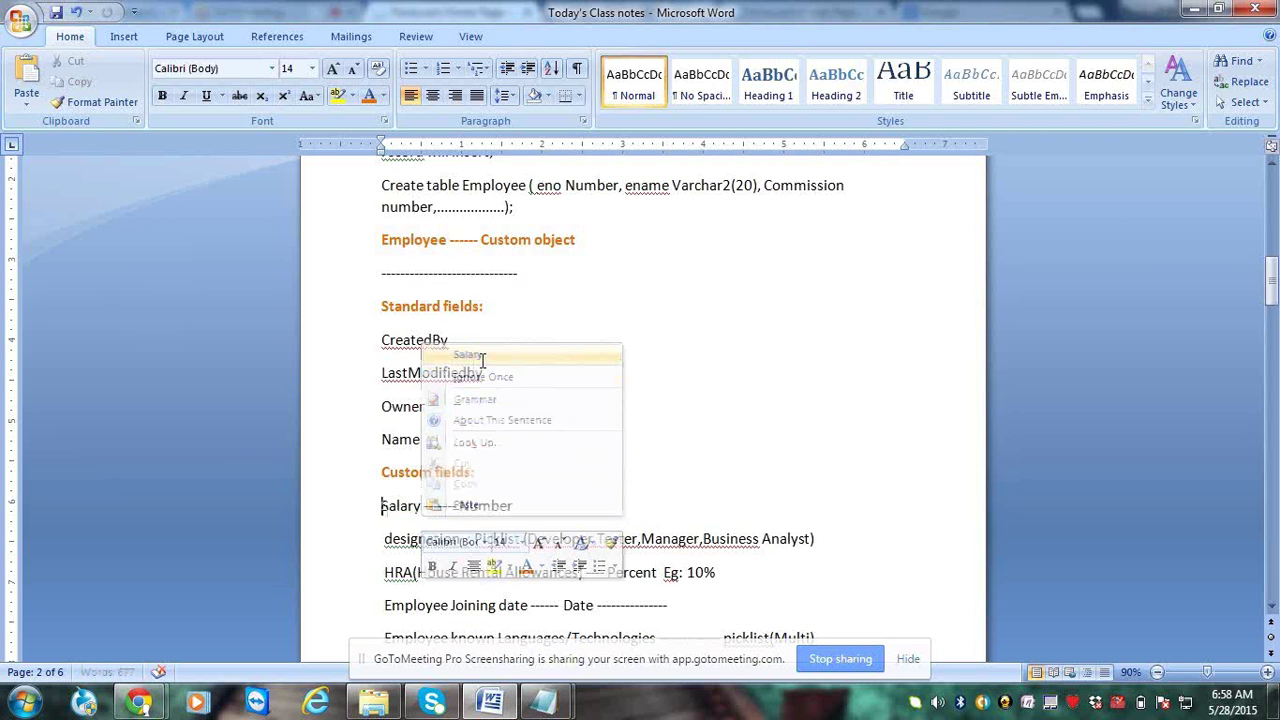
pyautogui.tripleClick(467, 525)
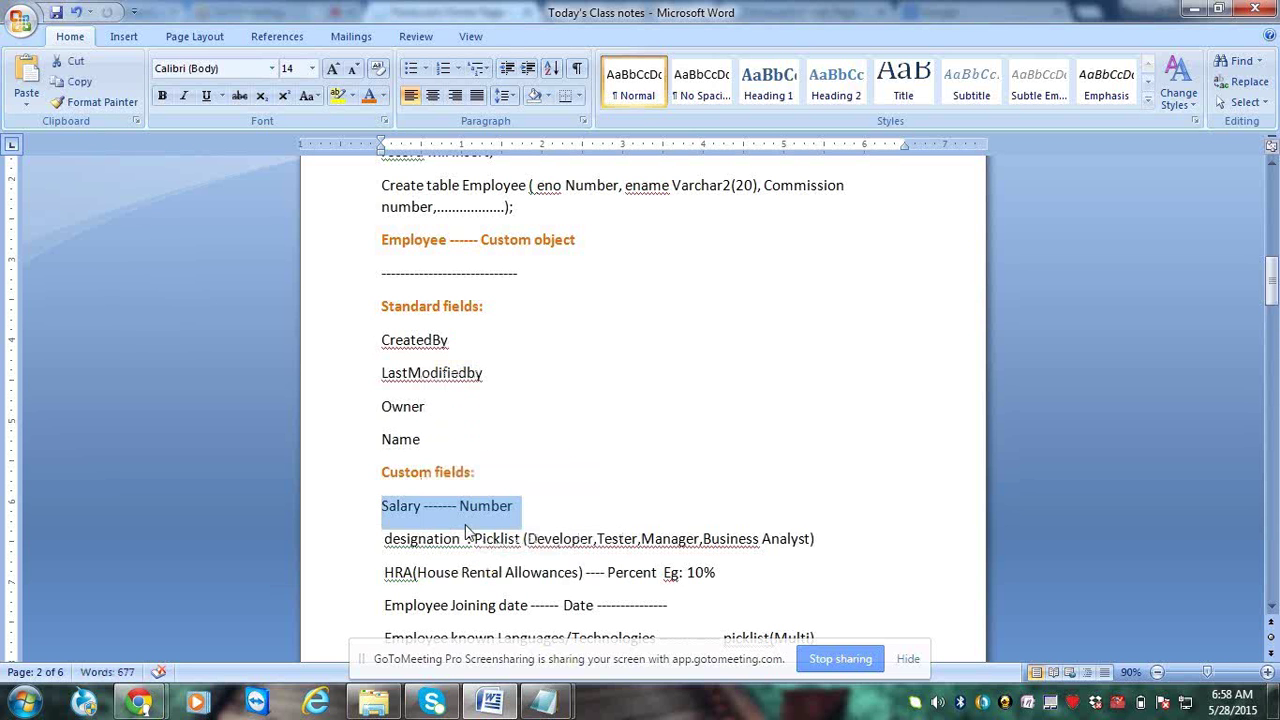
pyautogui.click(467, 528)
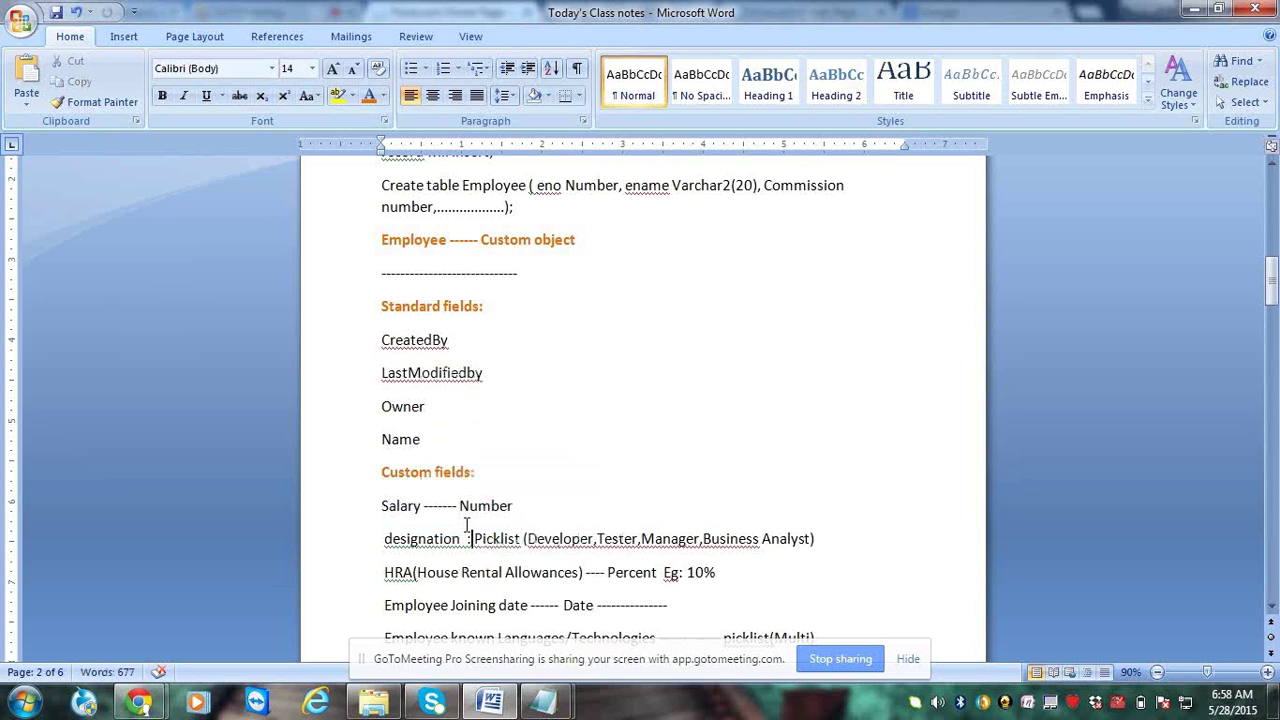
# Review the HRA, joining date and known Languages lines, moving down to Data types
pyautogui.press('Down')
pyautogui.press('Down')
pyautogui.press('Down')
pyautogui.press('Down')
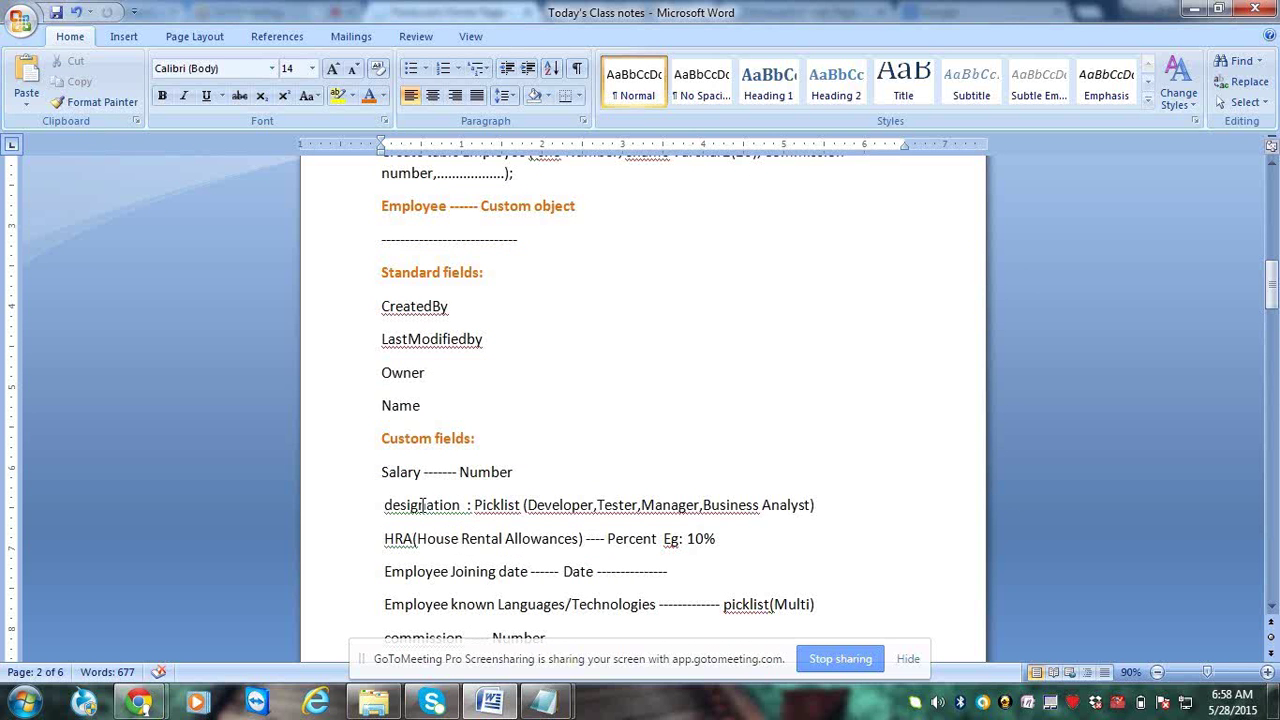
pyautogui.doubleClick(400, 539)
pyautogui.doubleClick(425, 572)
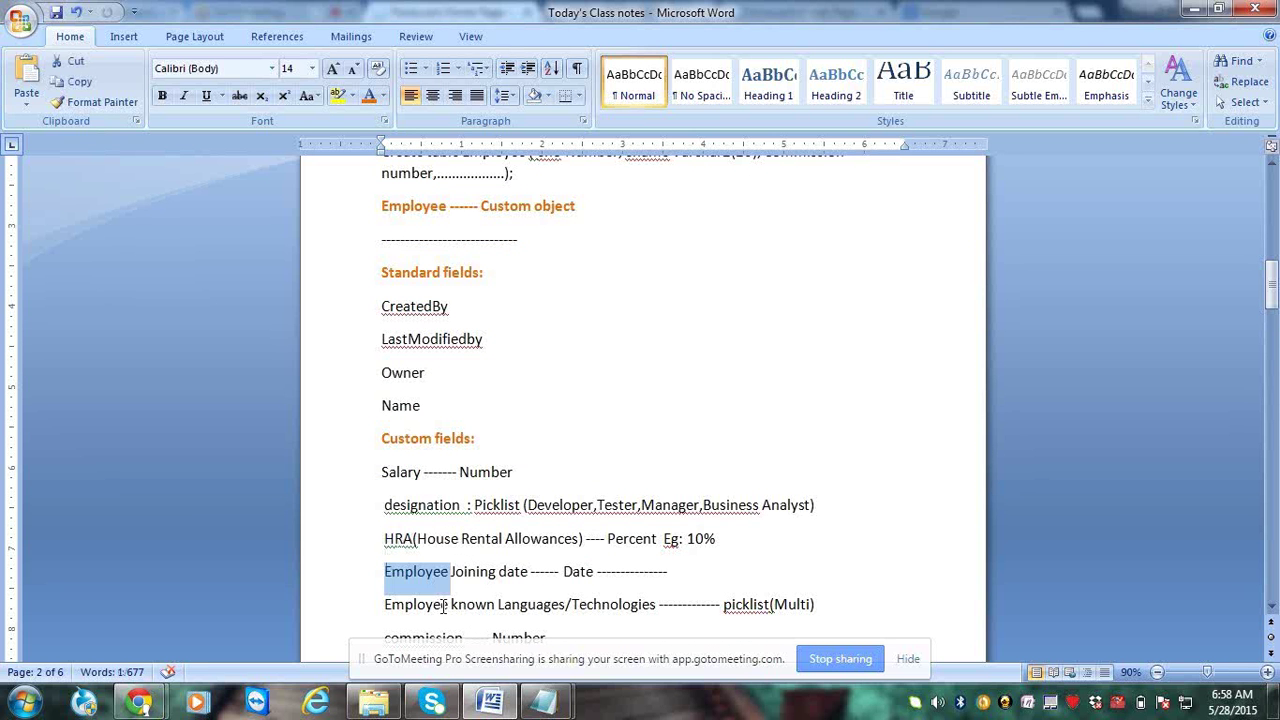
pyautogui.doubleClick(442, 605)
pyautogui.scroll(-2, 442, 605)
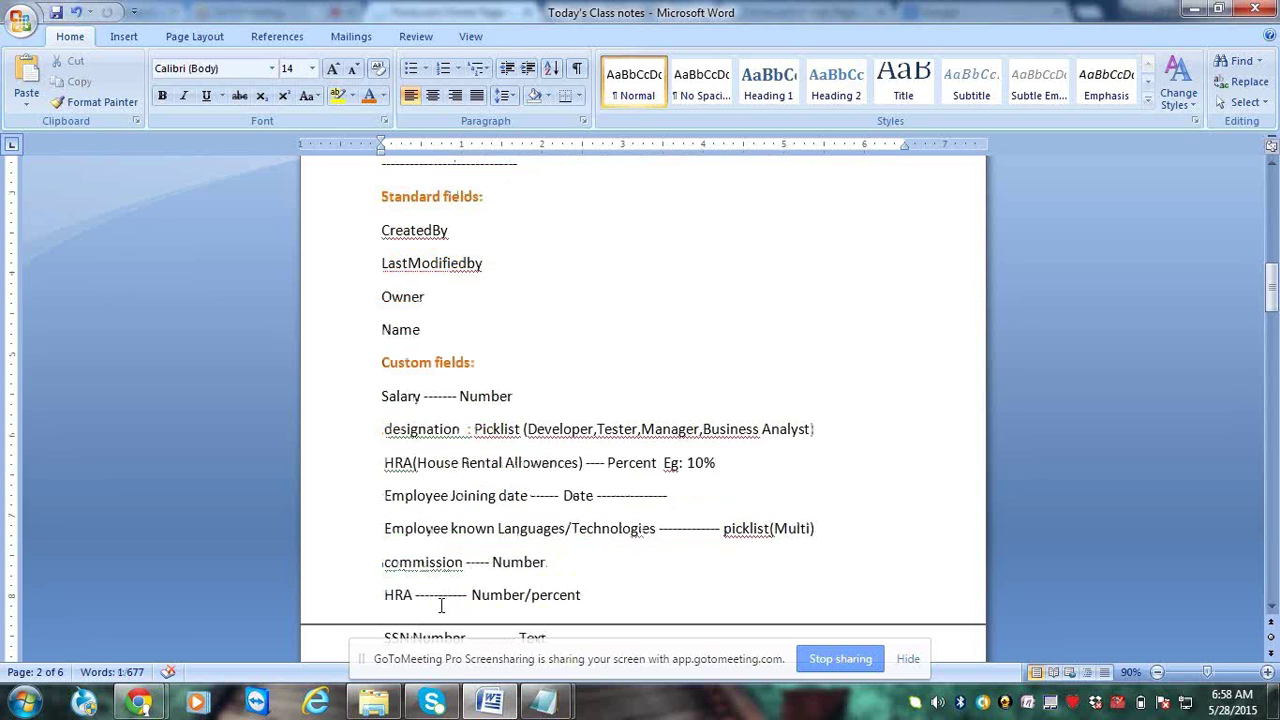
pyautogui.click(449, 578)
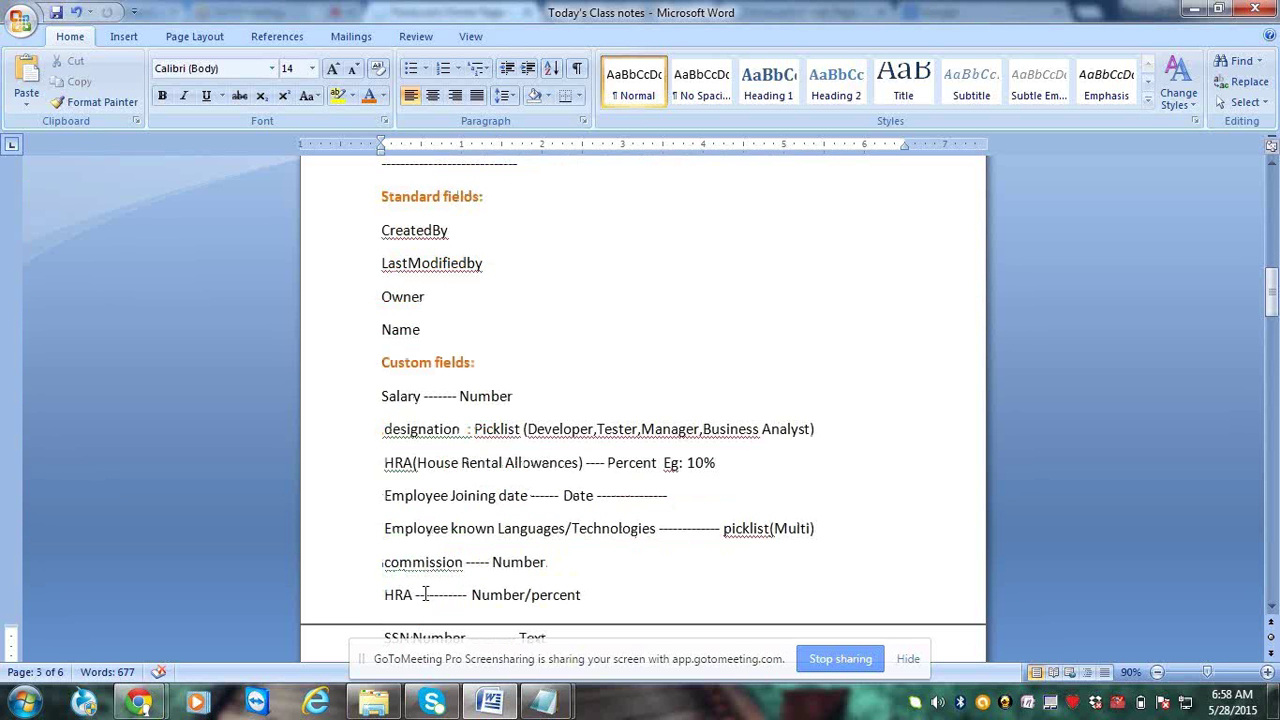
pyautogui.press('Down')
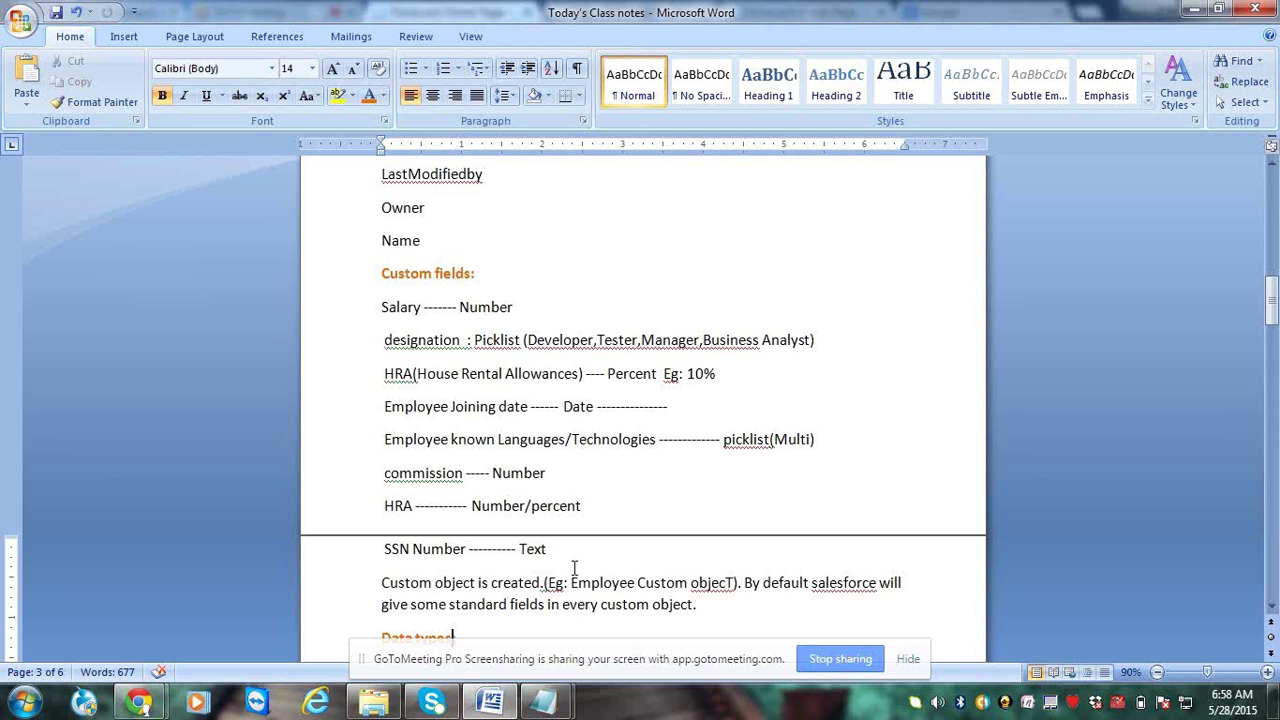
pyautogui.press('Down')
pyautogui.press('Down')
pyautogui.press('Down')
# Review the Number definition and delete the blank line after the 50000 example
pyautogui.press('Down')
pyautogui.press('Down')
pyautogui.press('Down')
pyautogui.press('Down')
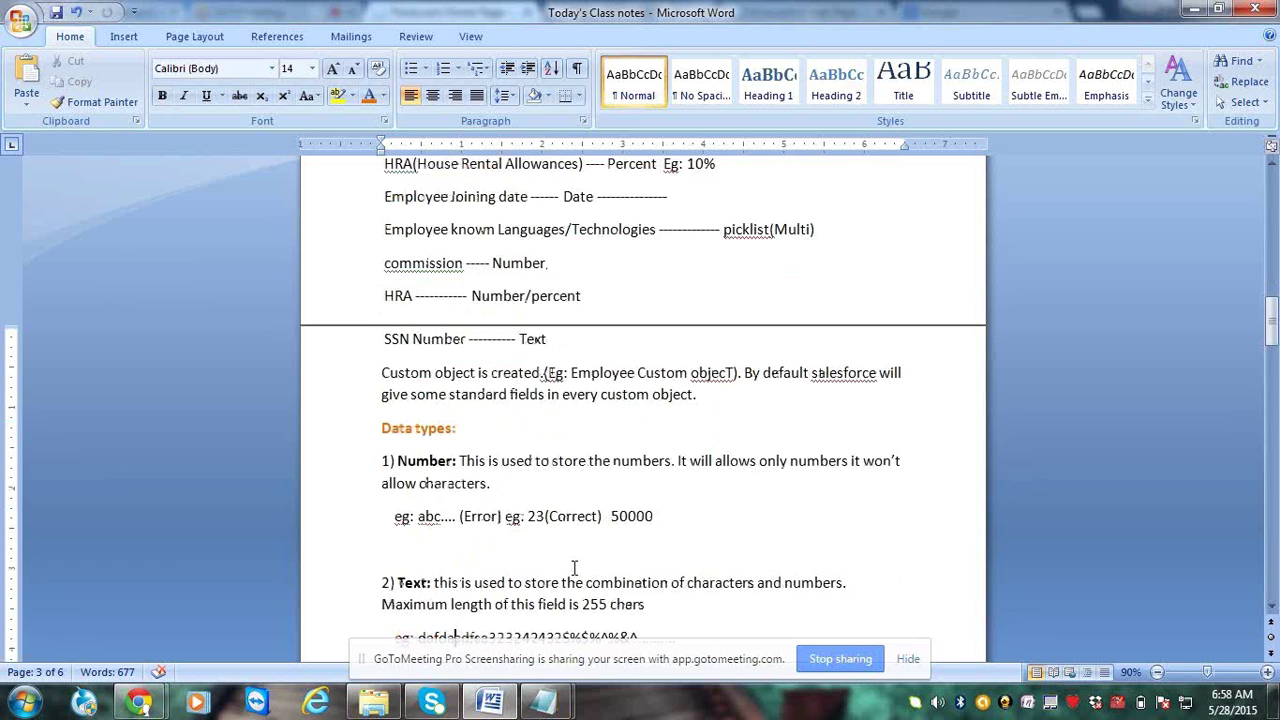
pyautogui.press('Down')
pyautogui.press('Down')
pyautogui.press('Down')
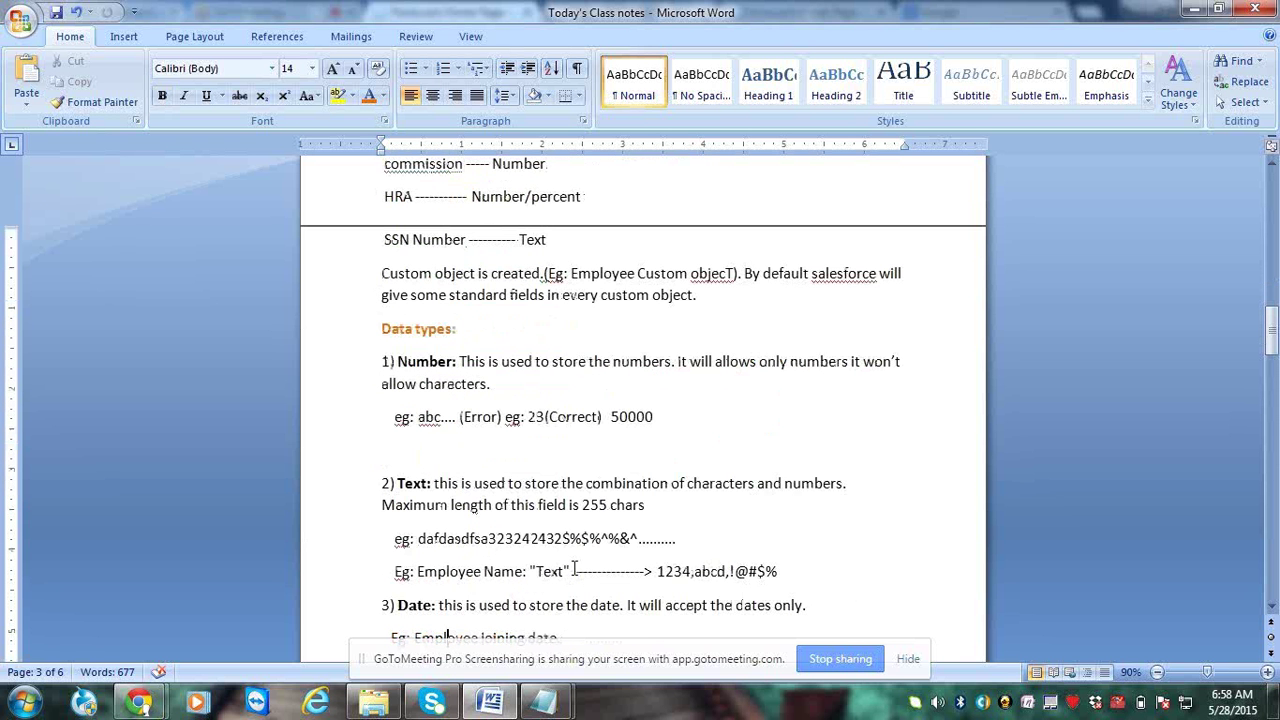
pyautogui.click(461, 334)
pyautogui.doubleClick(440, 362)
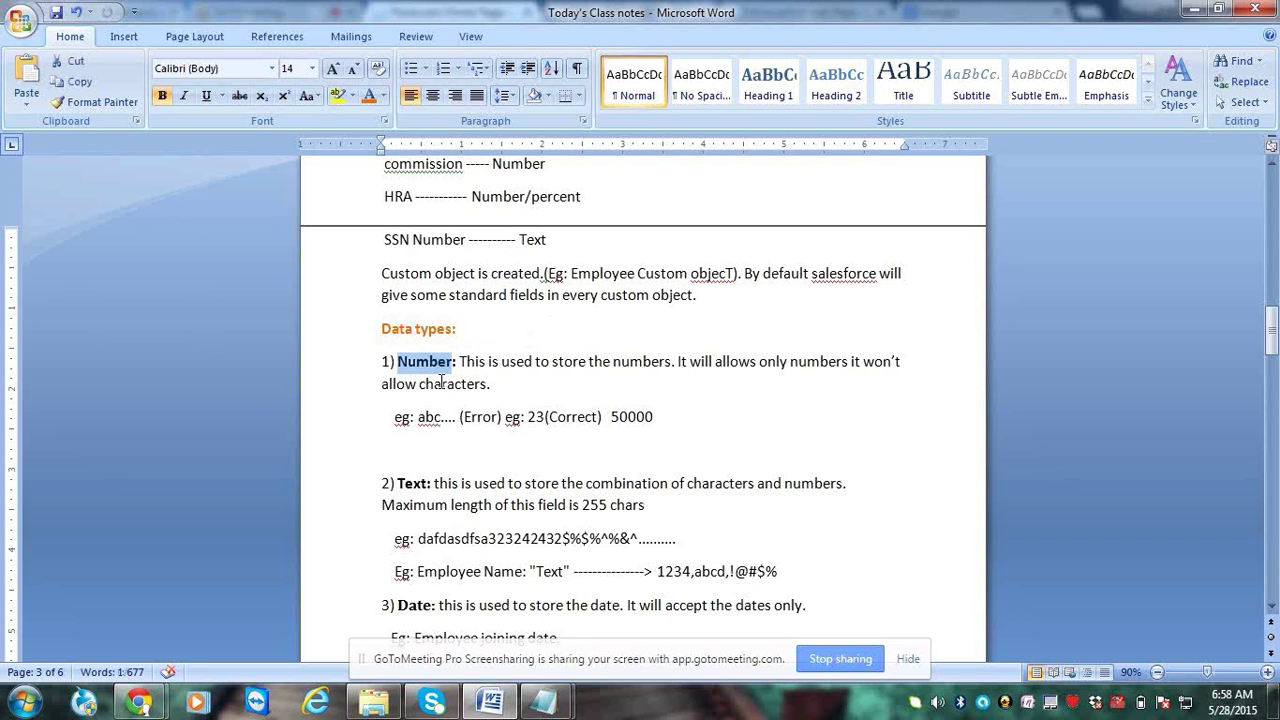
pyautogui.click(466, 383)
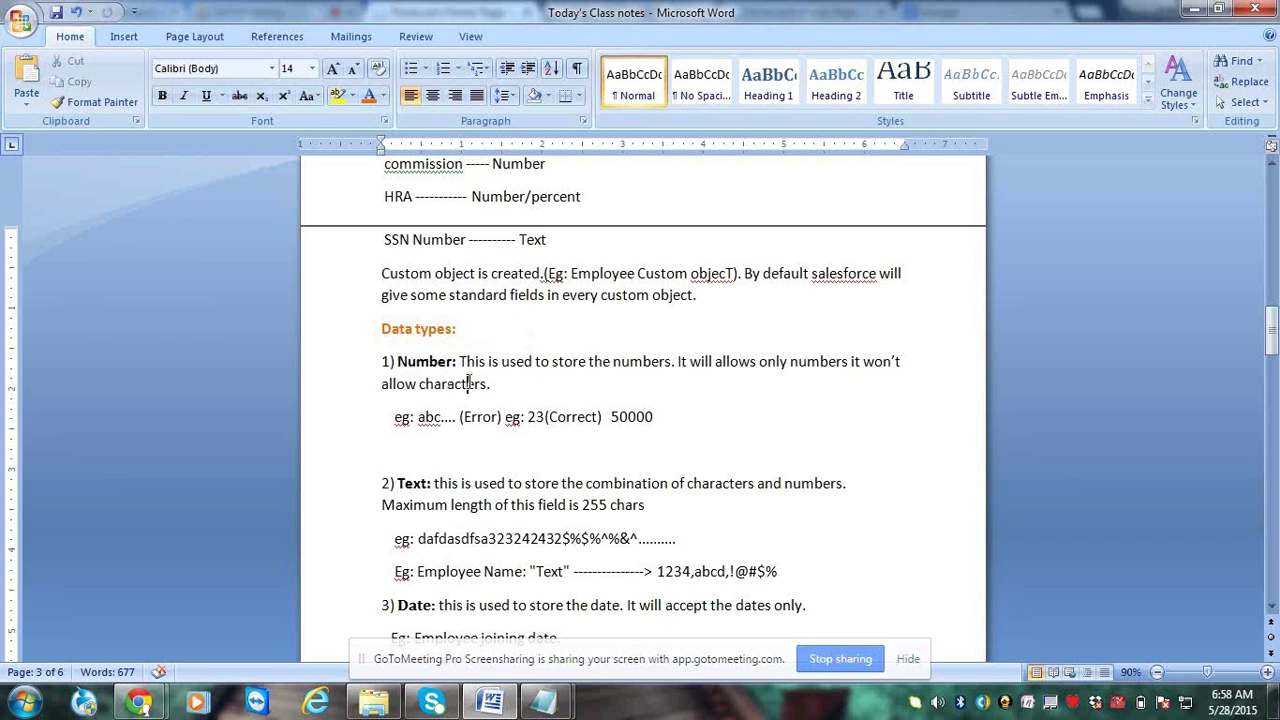
pyautogui.moveTo(462, 361); pyautogui.dragTo(654, 363)
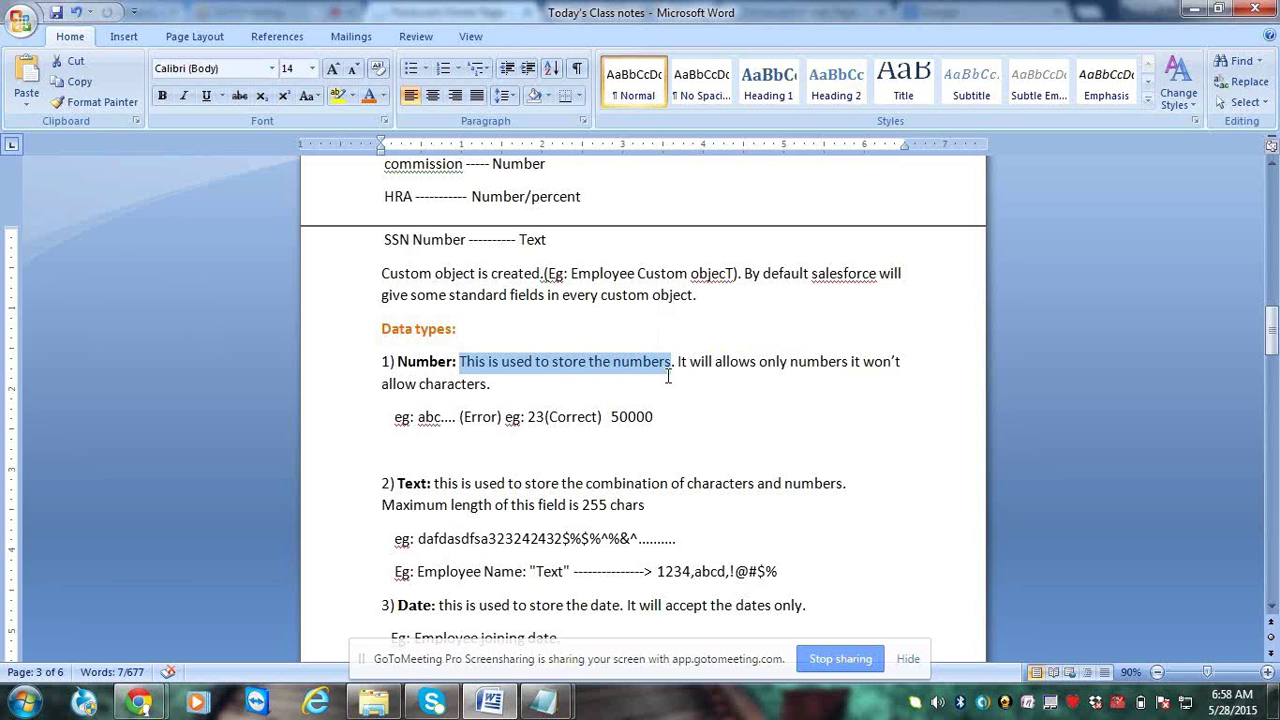
pyautogui.click(789, 370)
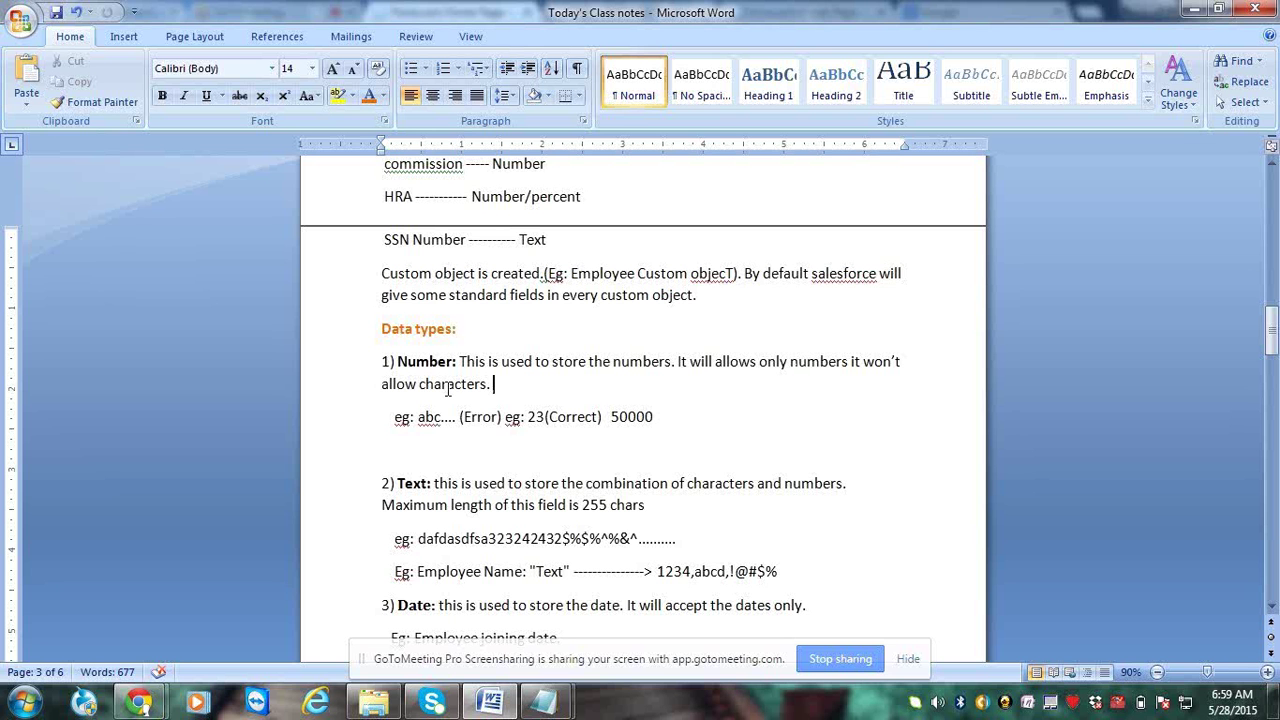
pyautogui.click(747, 404)
pyautogui.press('Delete')
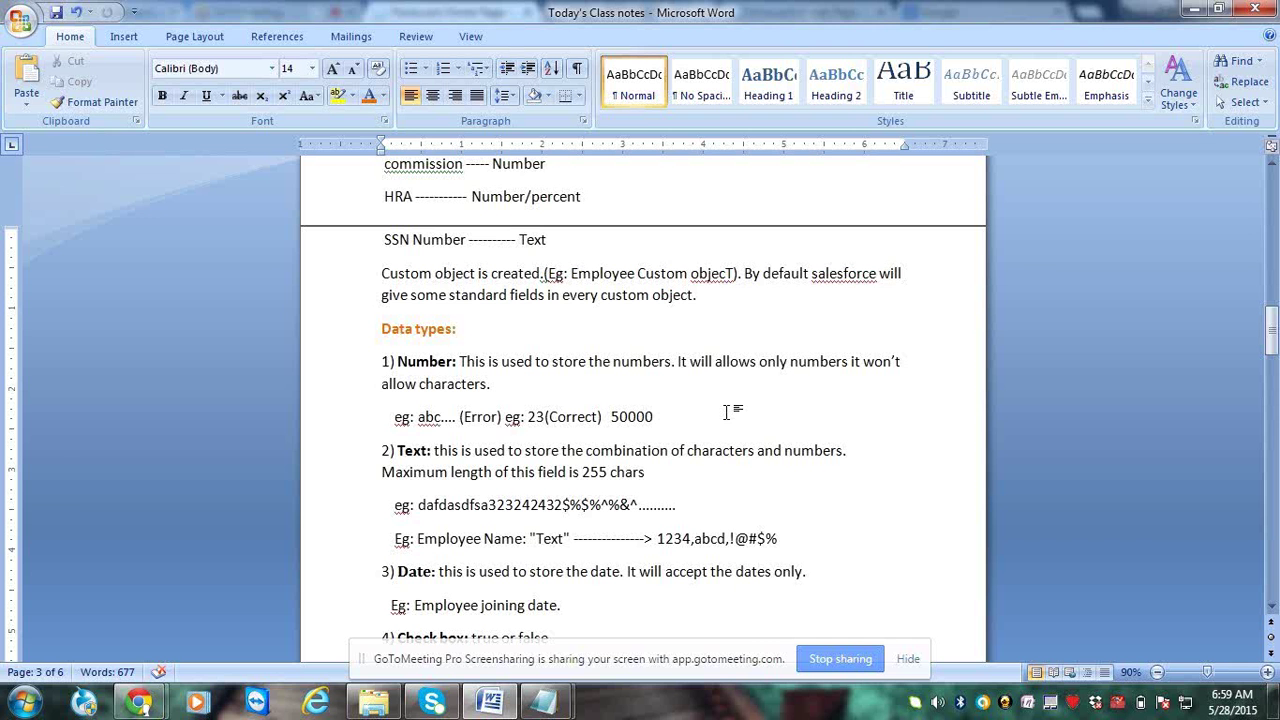
pyautogui.write('15000A%')
pyautogui.hotkey('ctrl', 'shift', 'Left')
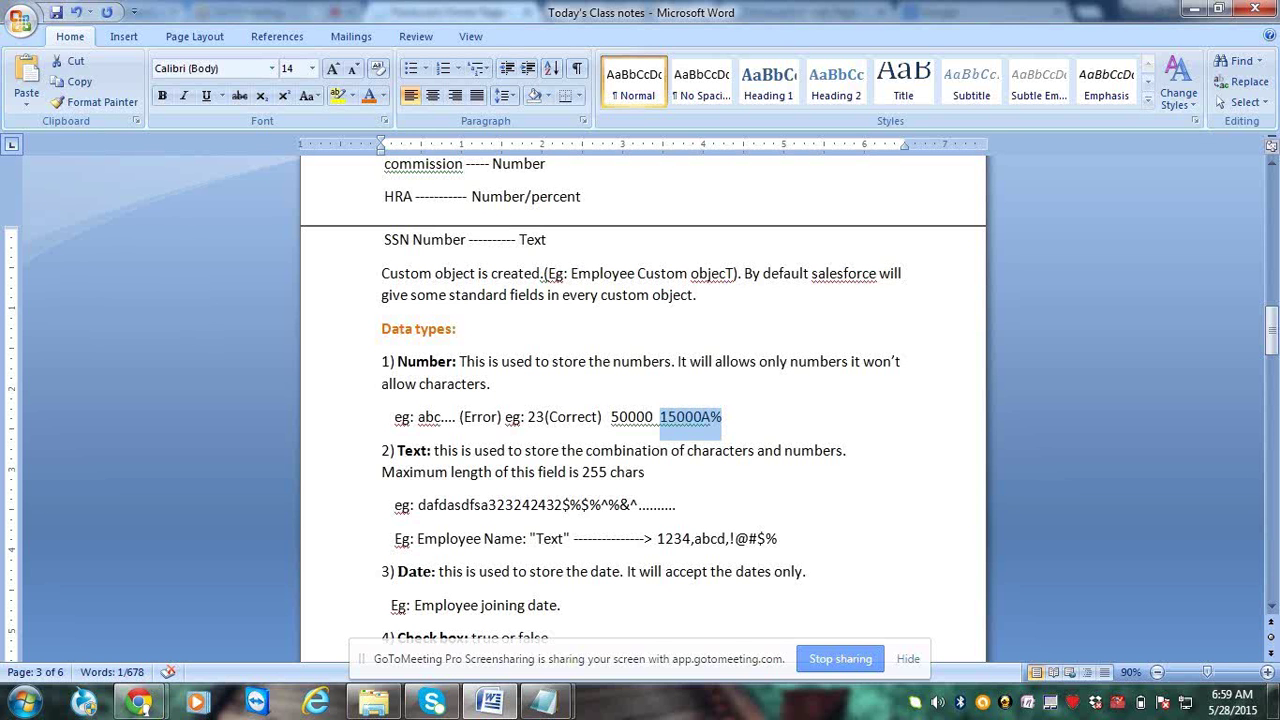
pyautogui.press('BackSpace')
pyautogui.press('BackSpace')
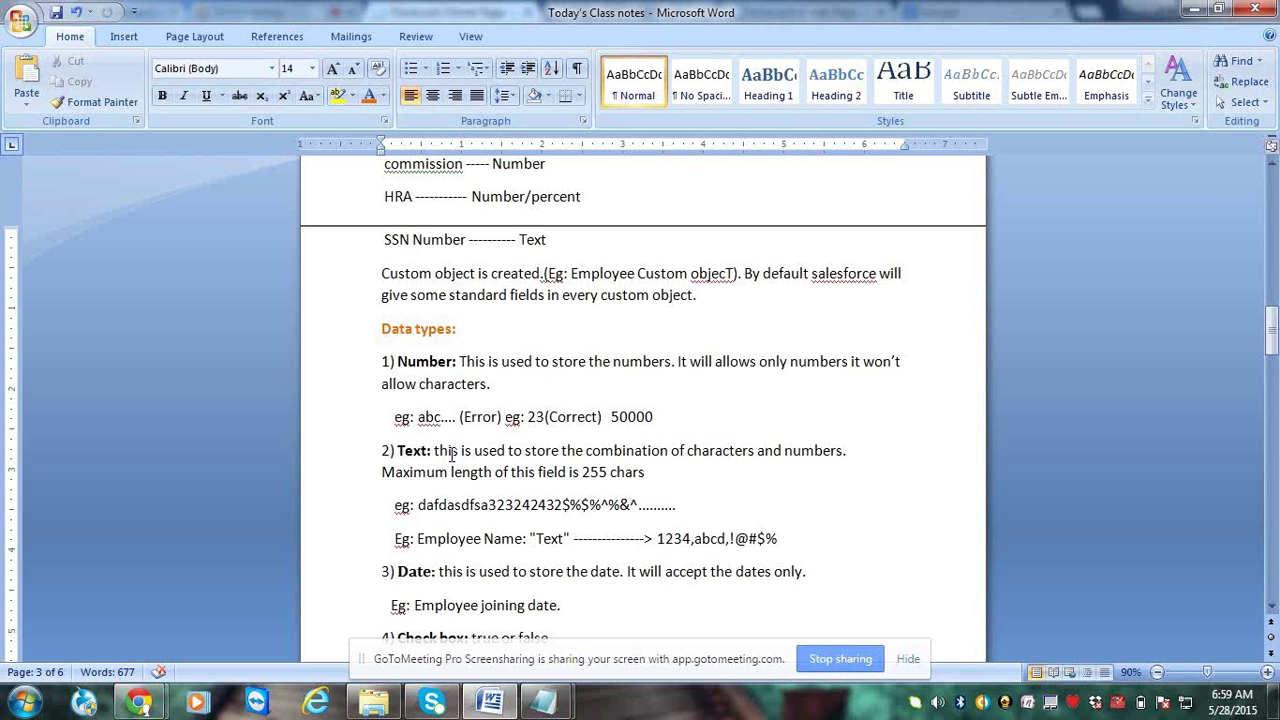
pyautogui.moveTo(434, 452); pyautogui.dragTo(397, 455)
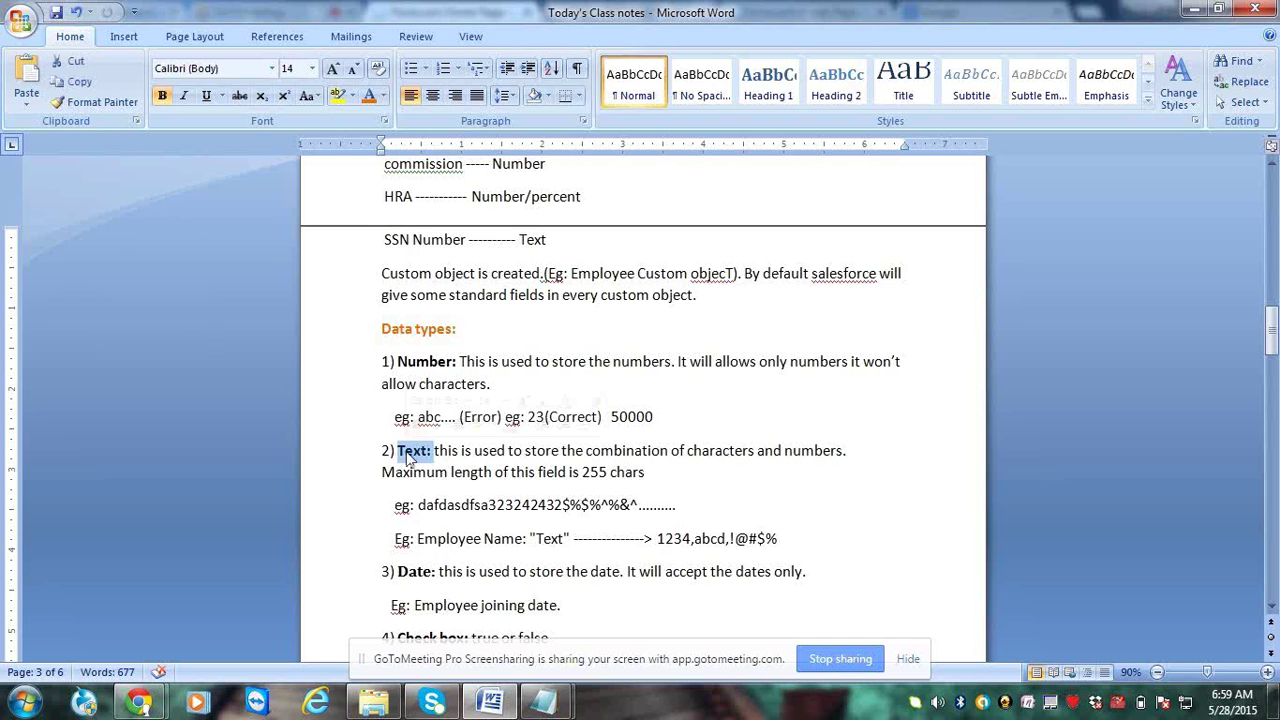
pyautogui.click(449, 471)
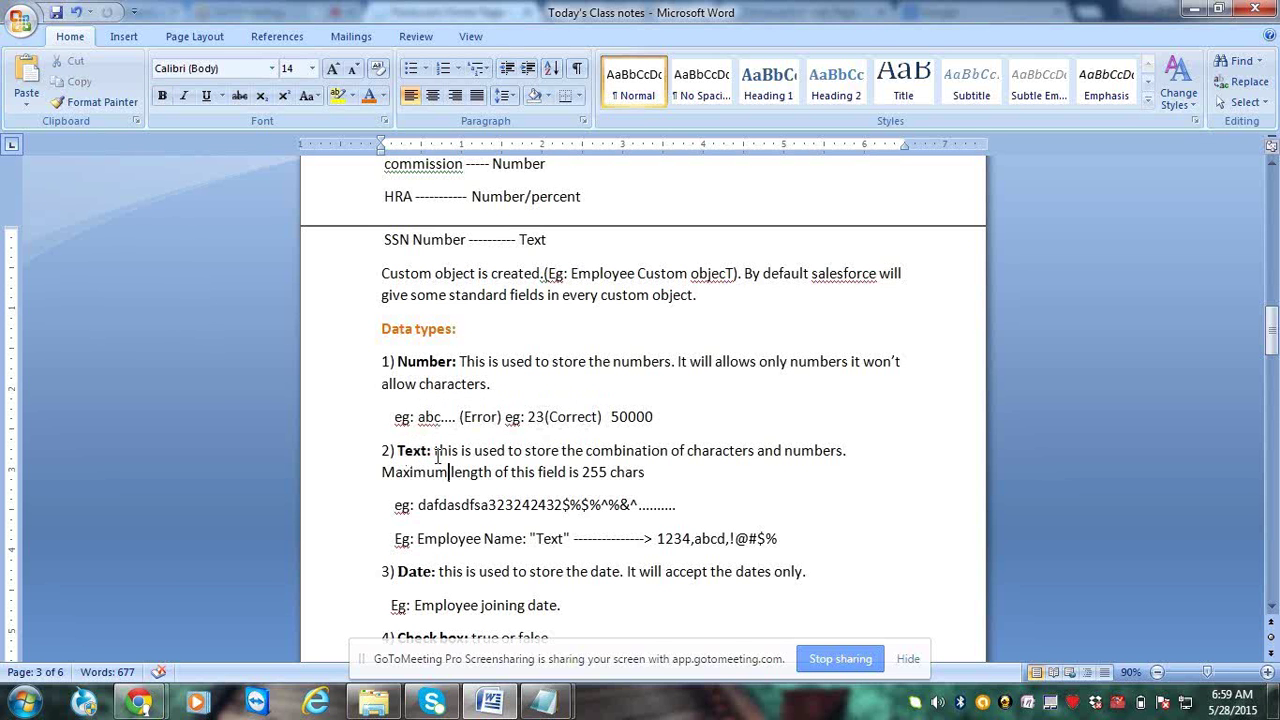
pyautogui.moveTo(436, 452); pyautogui.dragTo(644, 473)
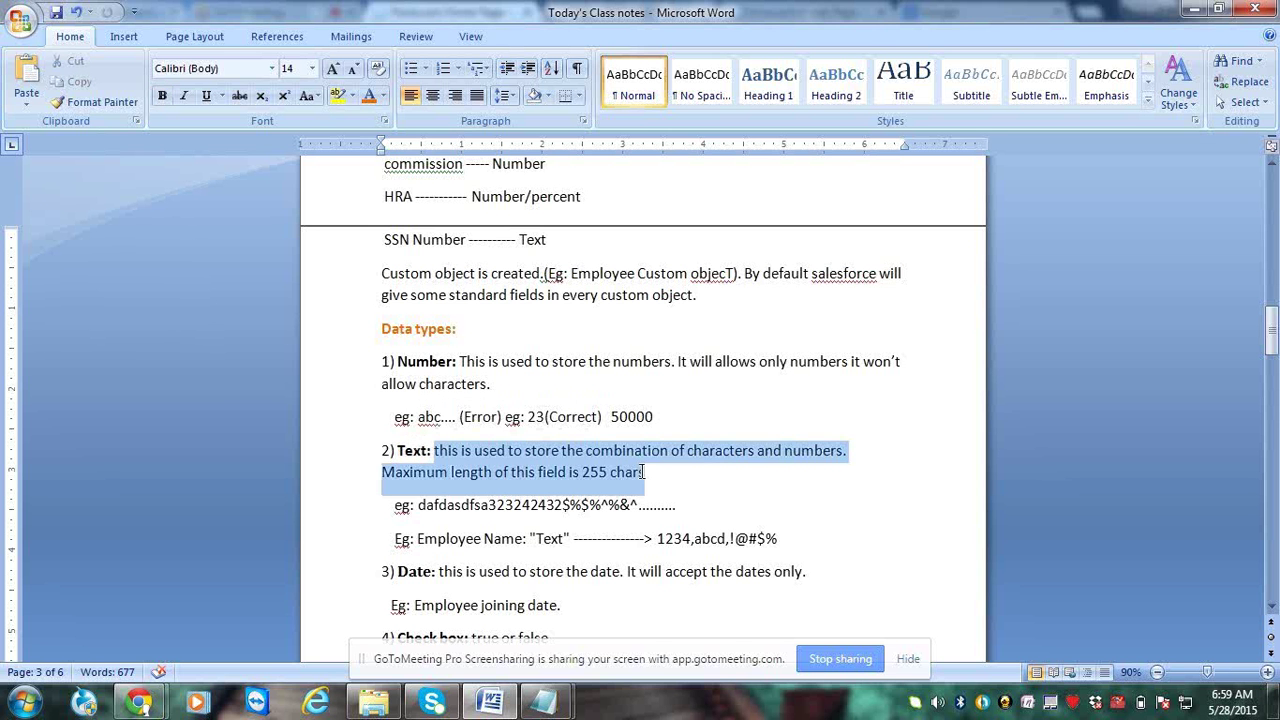
pyautogui.click(644, 472)
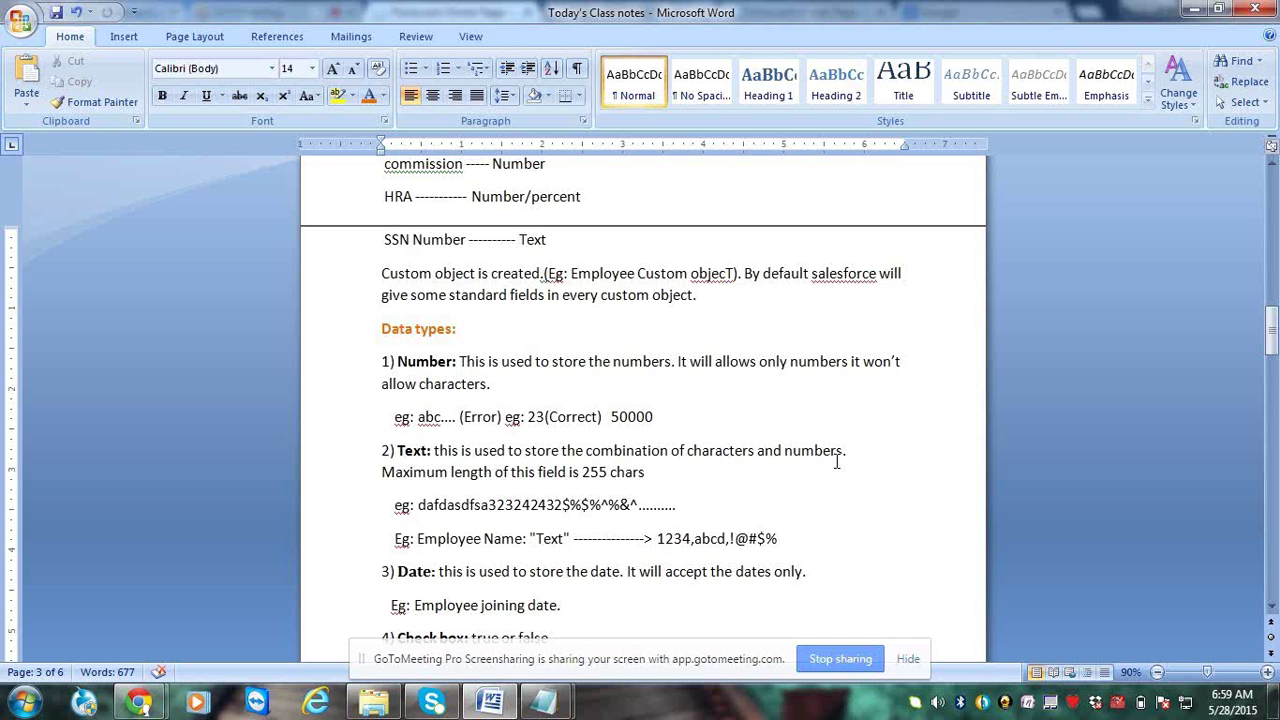
pyautogui.moveTo(438, 447); pyautogui.dragTo(397, 450)
pyautogui.click(430, 450)
pyautogui.click(657, 473)
pyautogui.moveTo(398, 450); pyautogui.dragTo(434, 452)
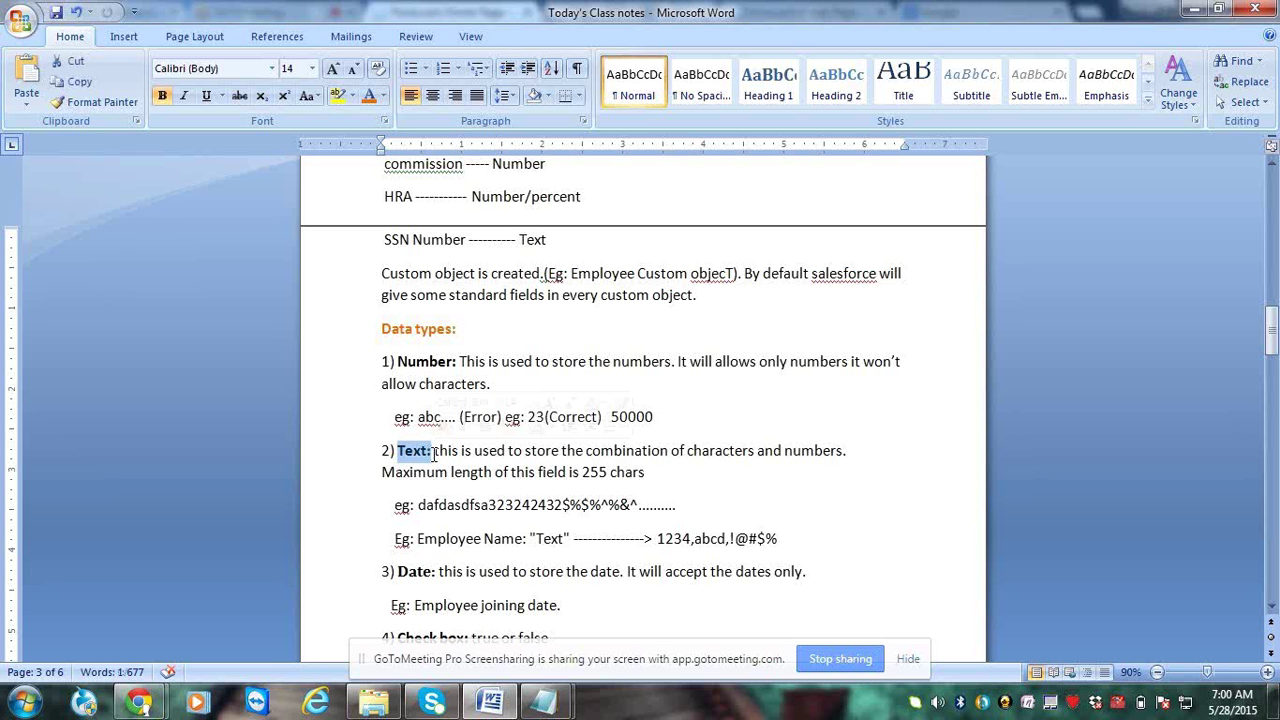
pyautogui.click(466, 538)
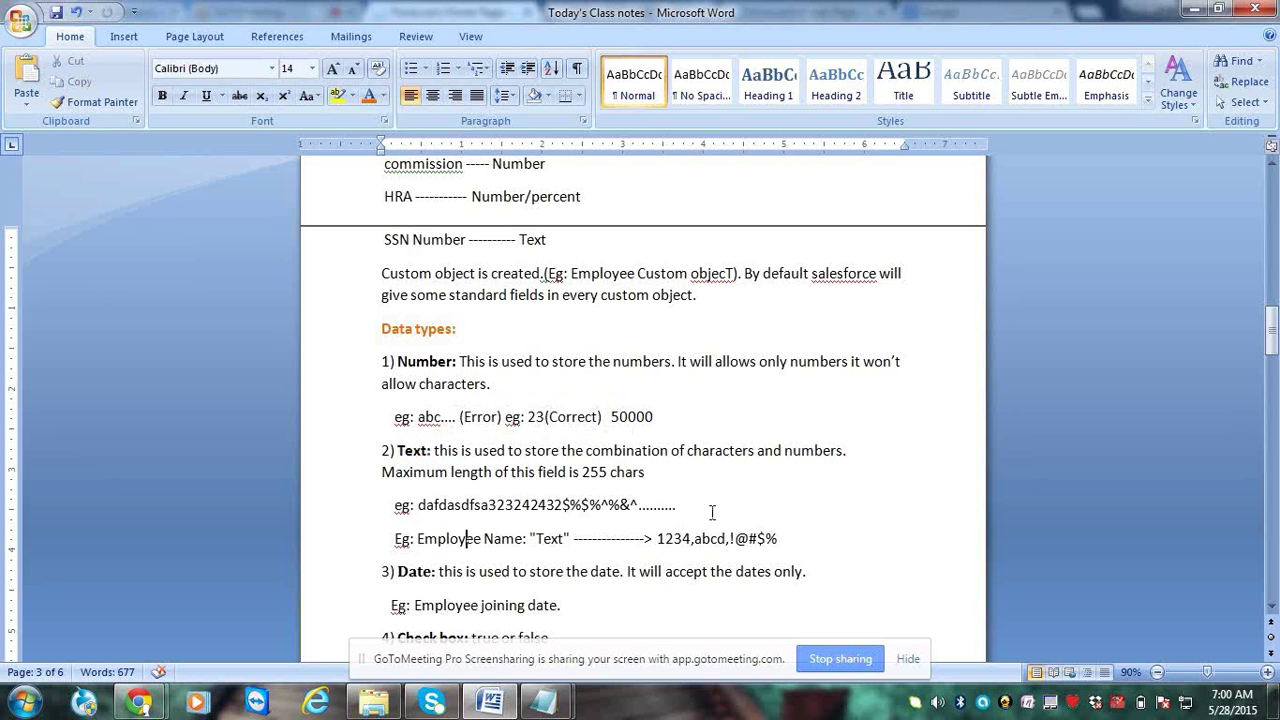
pyautogui.click(712, 512)
pyautogui.press('Return')
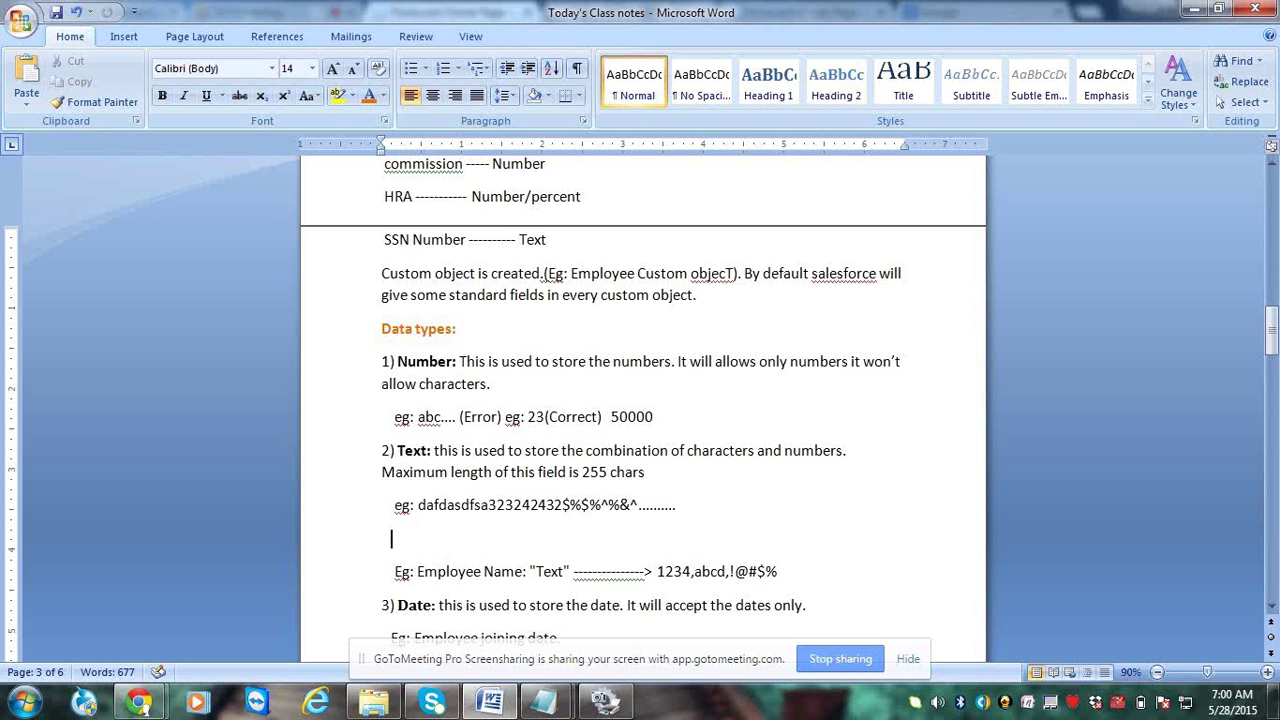
pyautogui.write('Tejas')
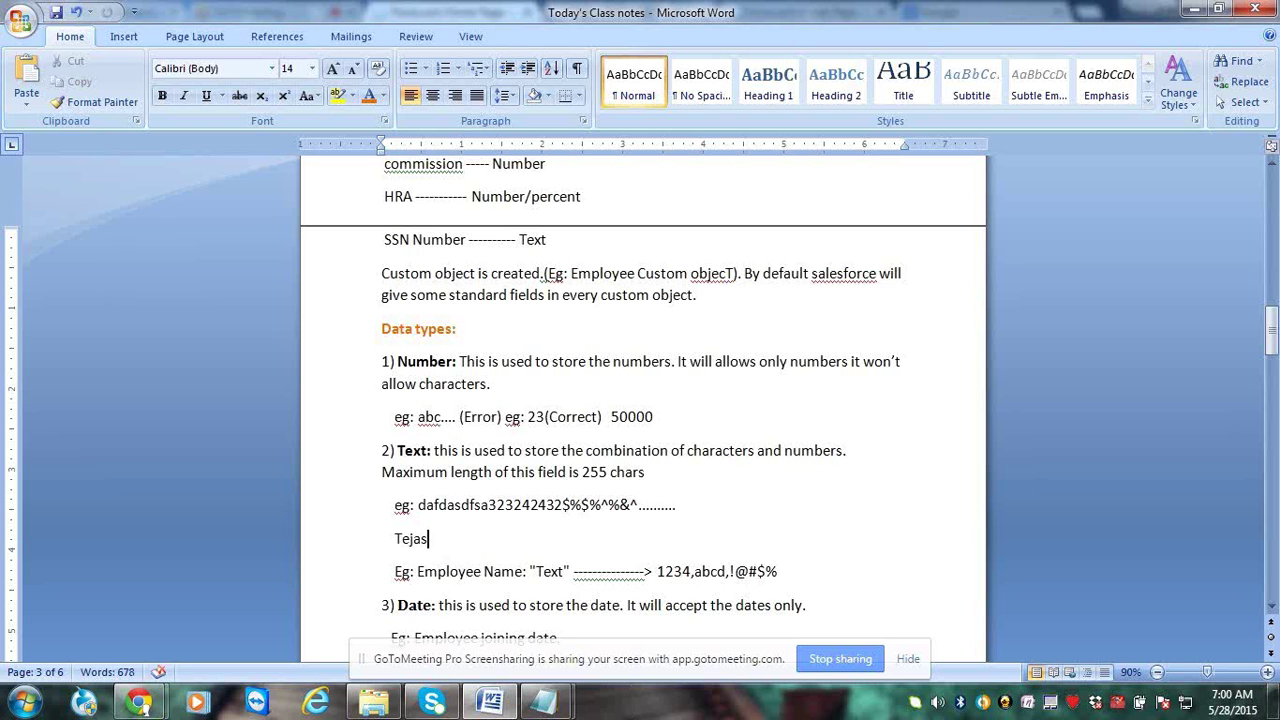
pyautogui.press('Return')
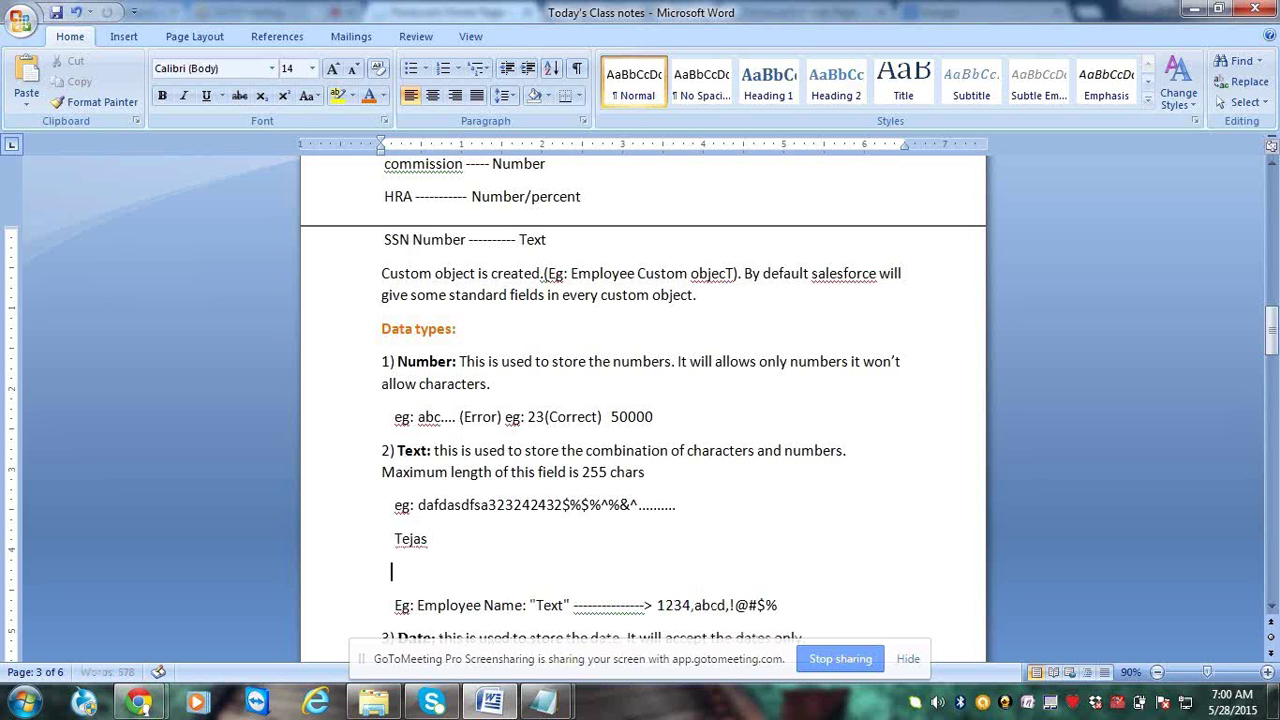
pyautogui.write('Teja@123')
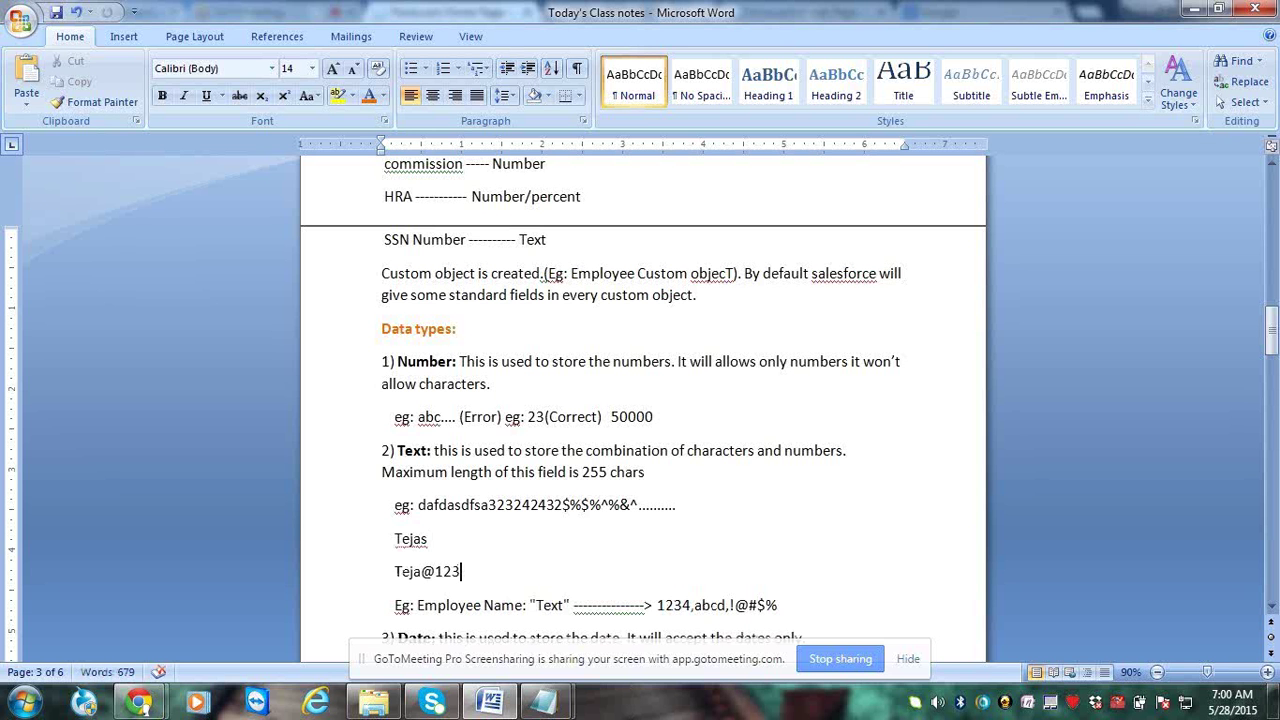
# Wrap both examples in double quotes and dismiss the spelling suggestions
pyautogui.click(385, 571)
pyautogui.write('"')
pyautogui.press('End')
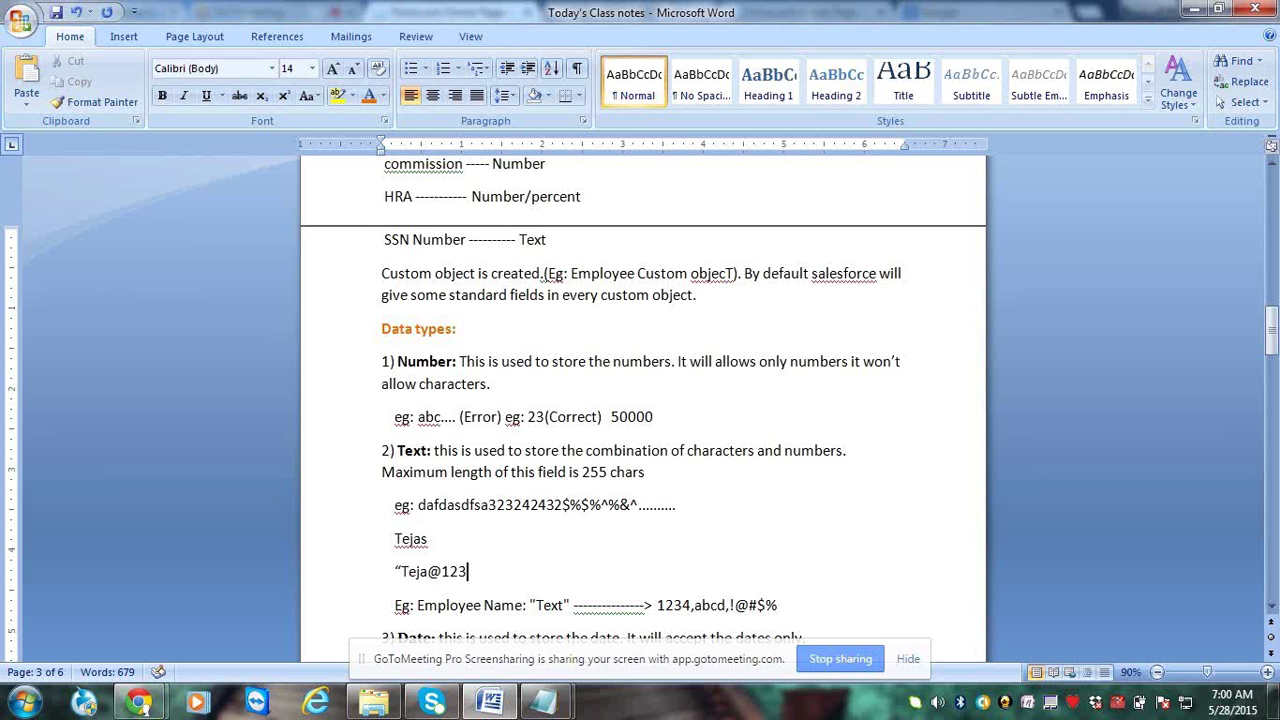
pyautogui.write('"')
pyautogui.click(428, 539)
pyautogui.write('"')
pyautogui.press('Home')
pyautogui.write('"')
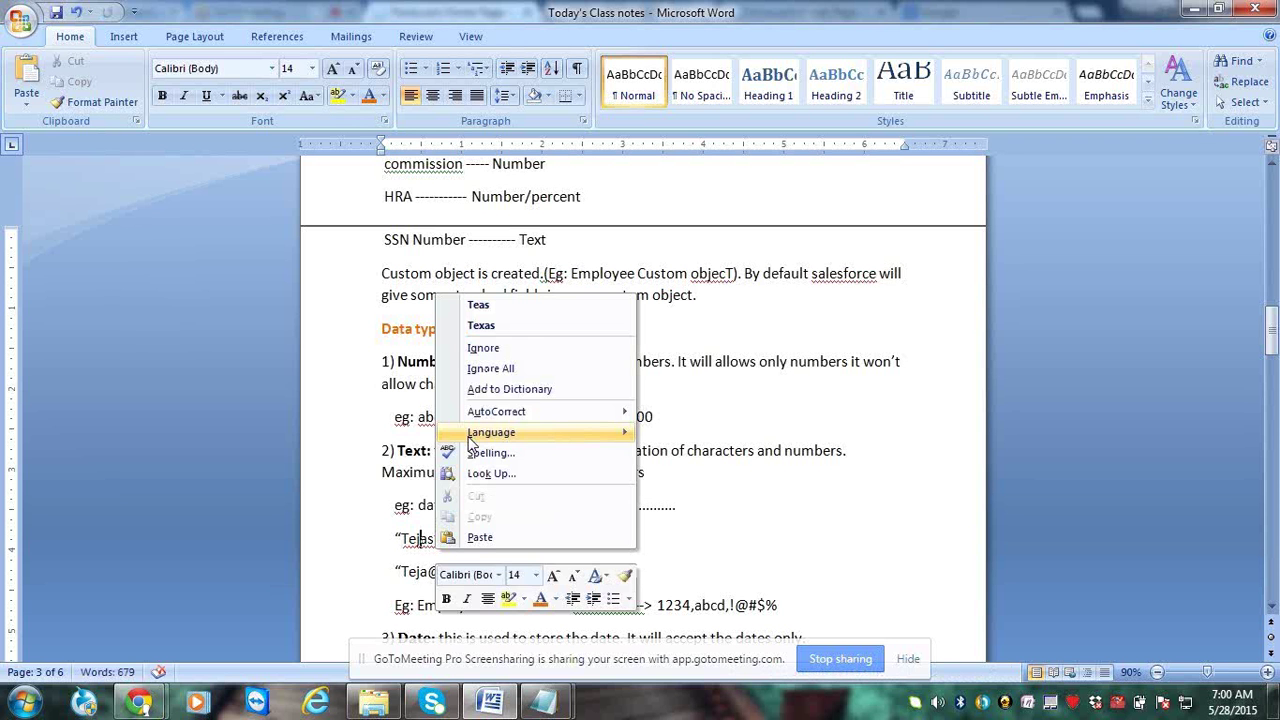
pyautogui.click(477, 570)
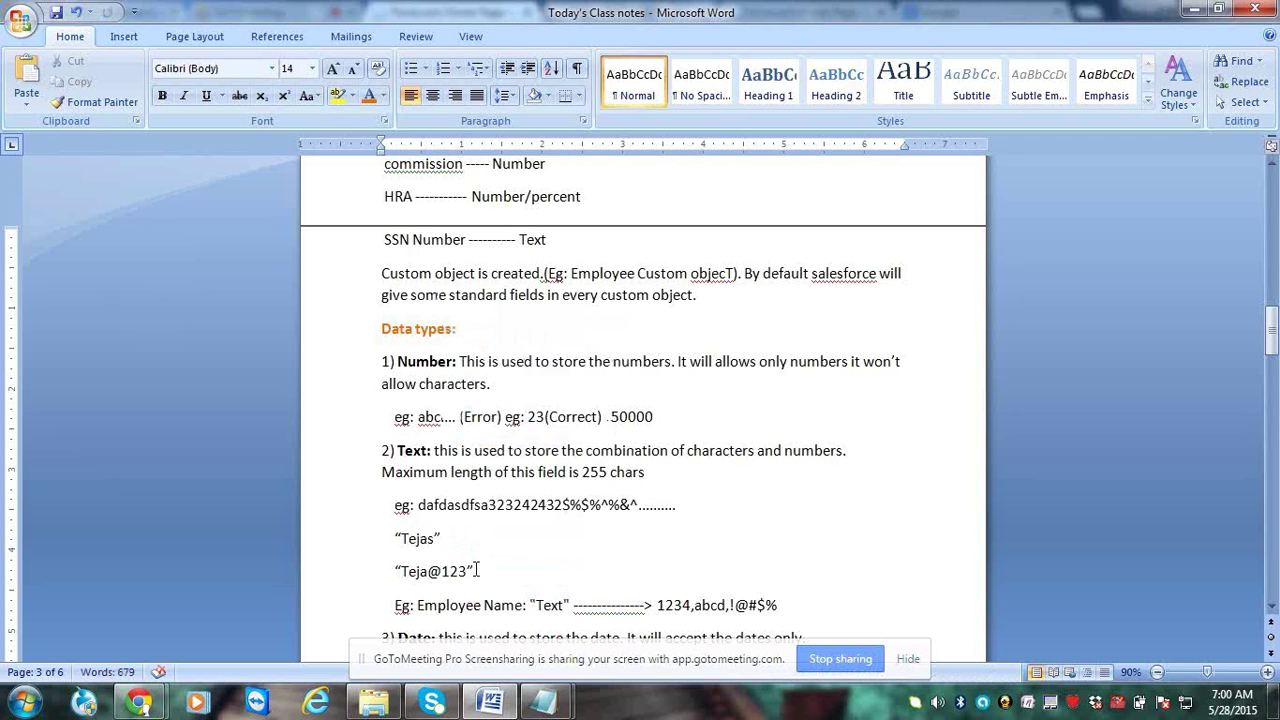
pyautogui.moveTo(415, 611); pyautogui.dragTo(531, 602)
pyautogui.doubleClick(540, 606)
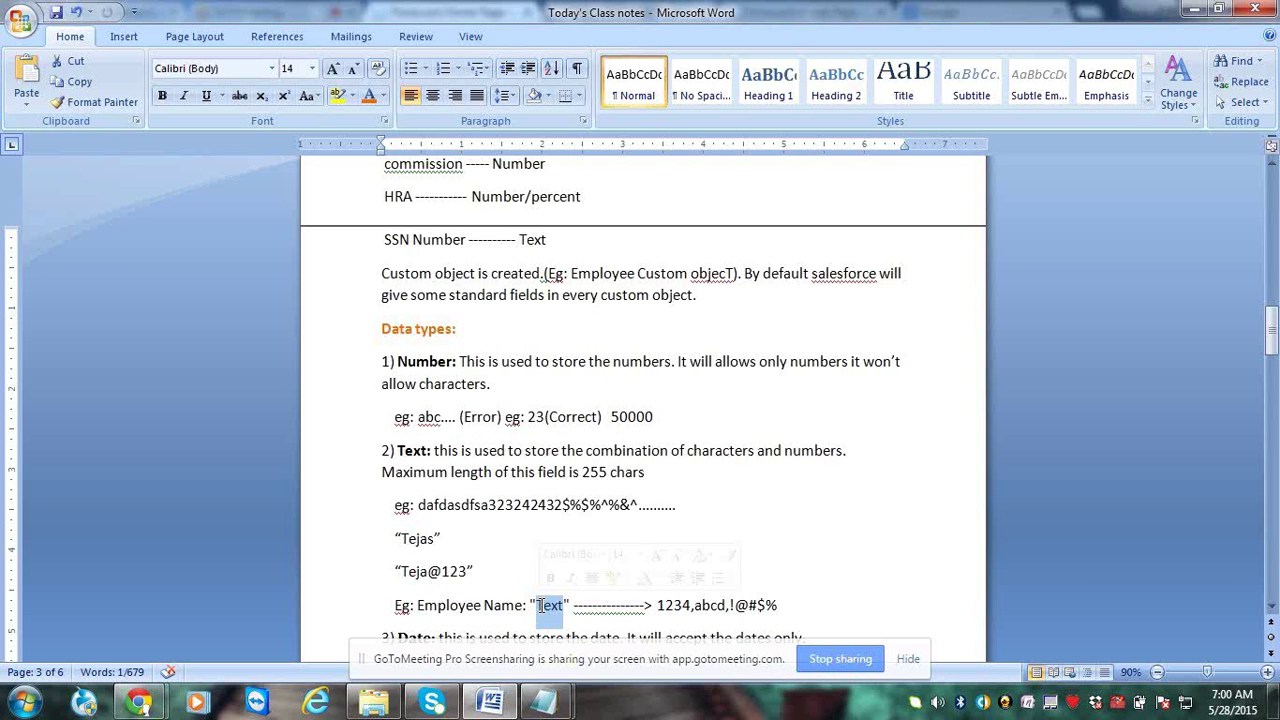
pyautogui.doubleClick(434, 362)
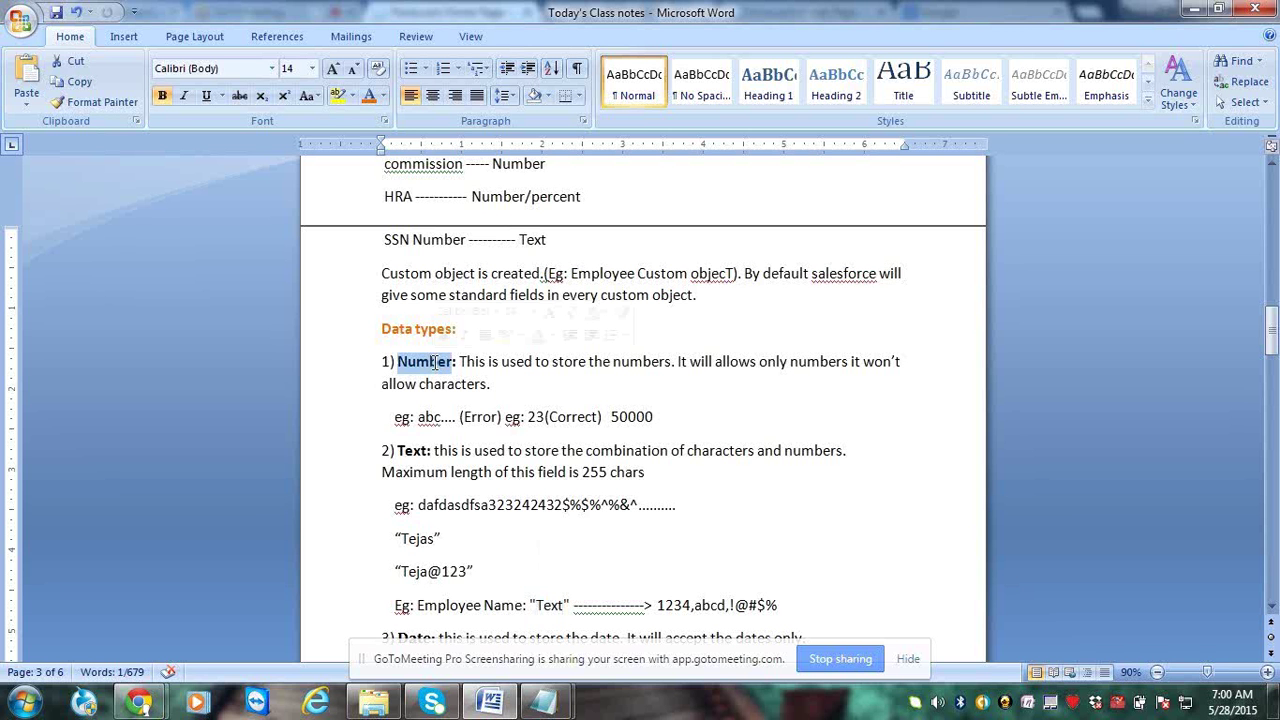
pyautogui.click(434, 443)
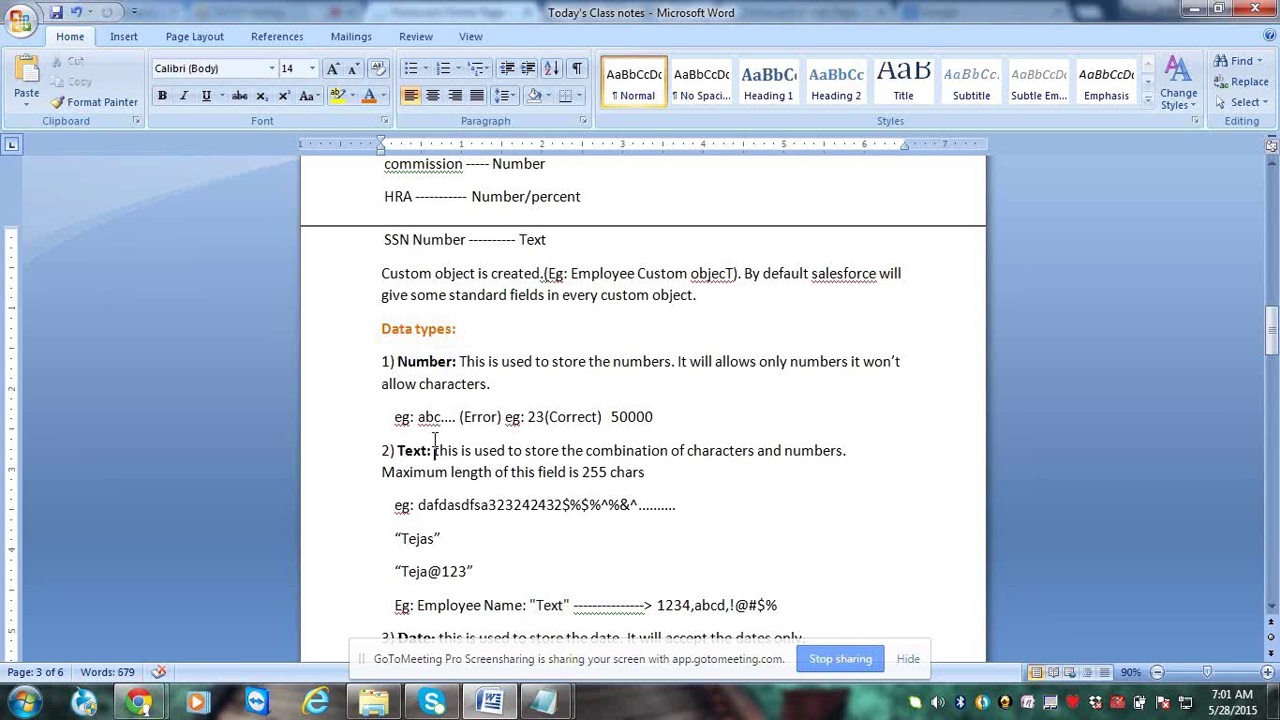
pyautogui.scroll(-3, 434, 443)
pyautogui.doubleClick(418, 416)
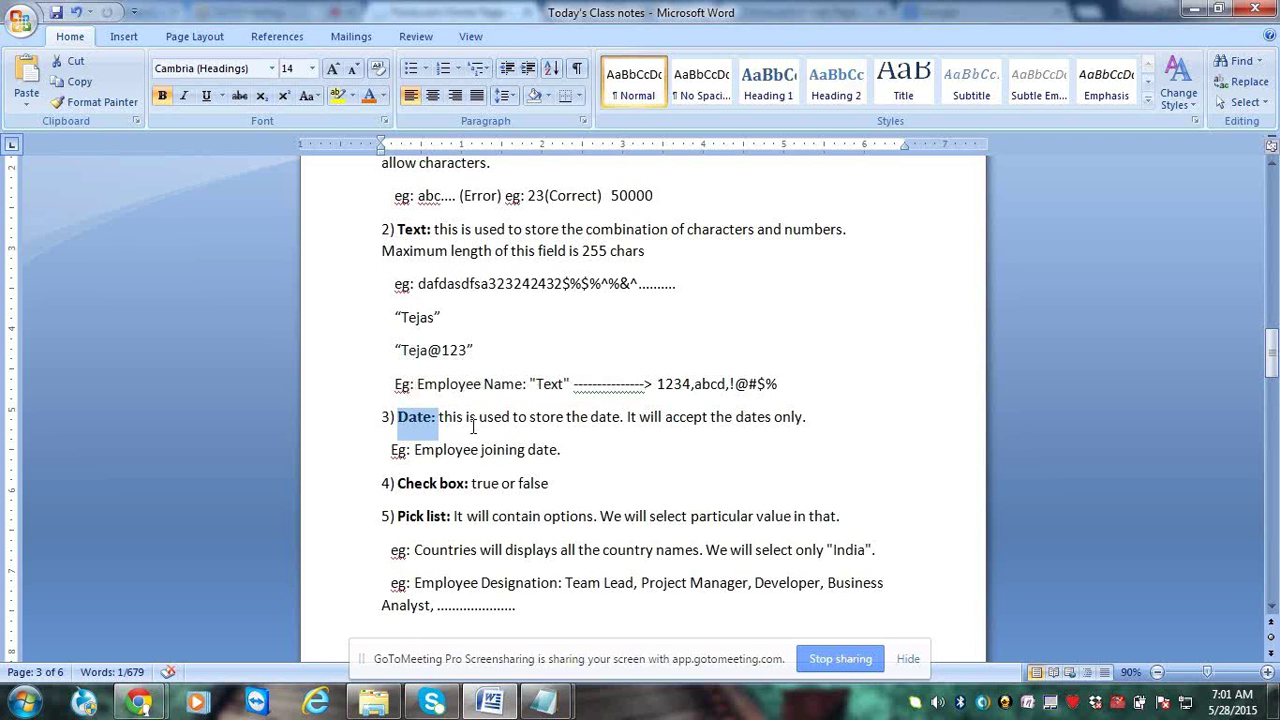
pyautogui.click(576, 424)
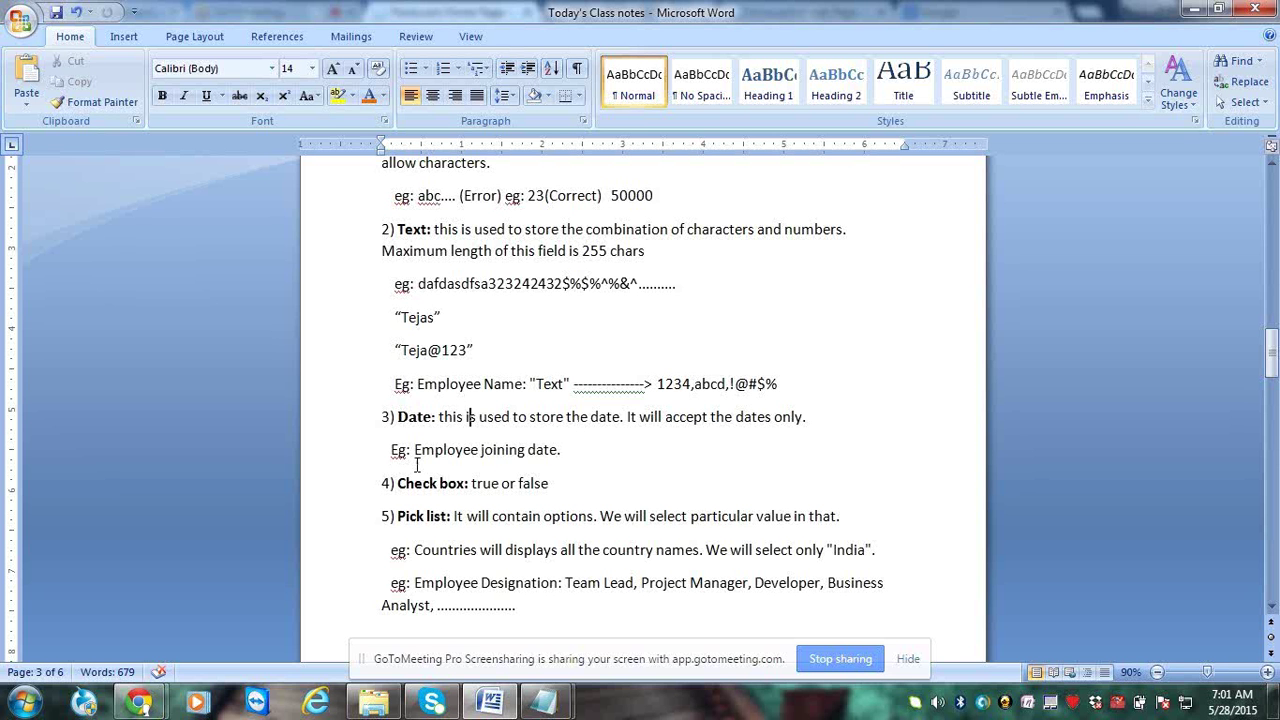
pyautogui.moveTo(404, 450); pyautogui.dragTo(560, 451)
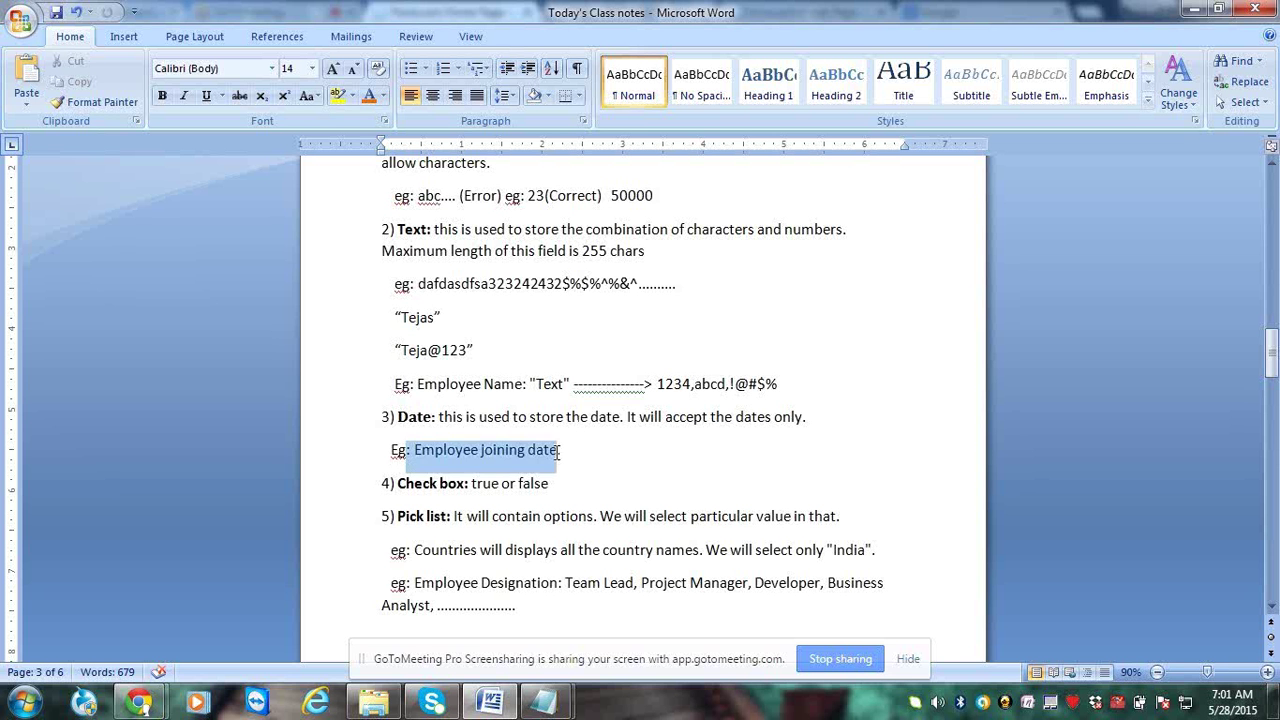
pyautogui.click(436, 415)
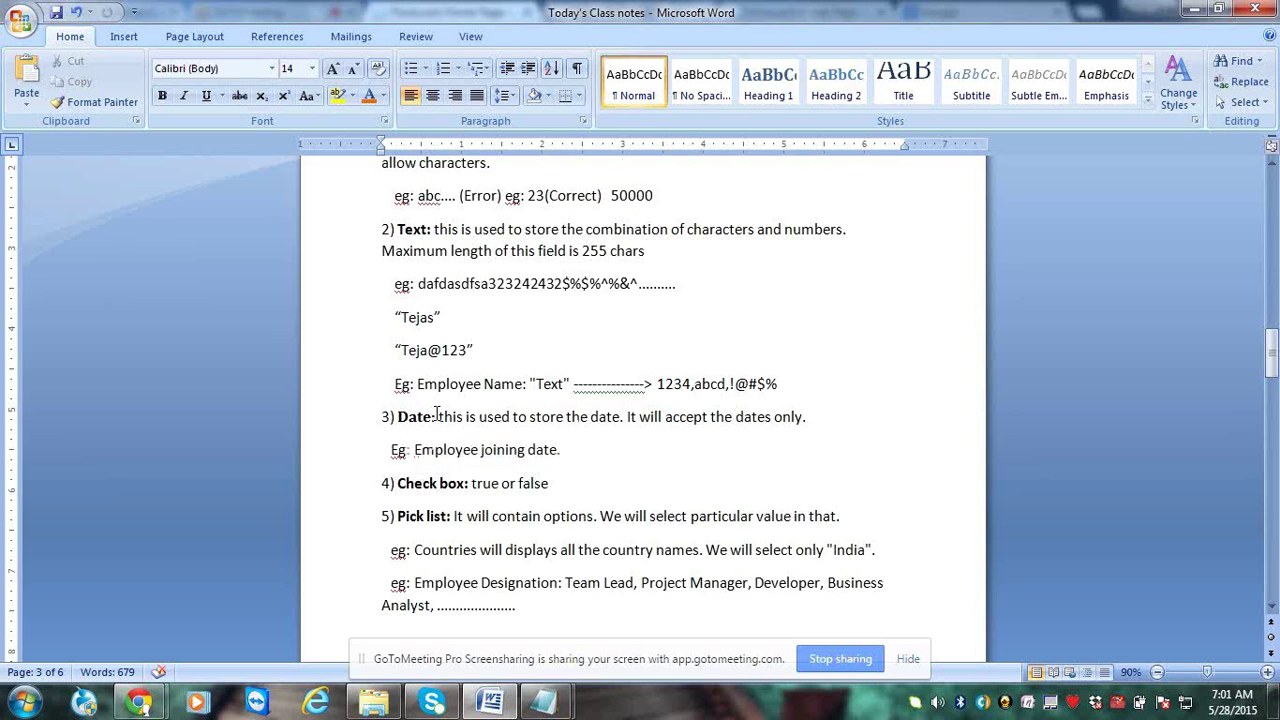
pyautogui.moveTo(436, 415); pyautogui.dragTo(408, 420)
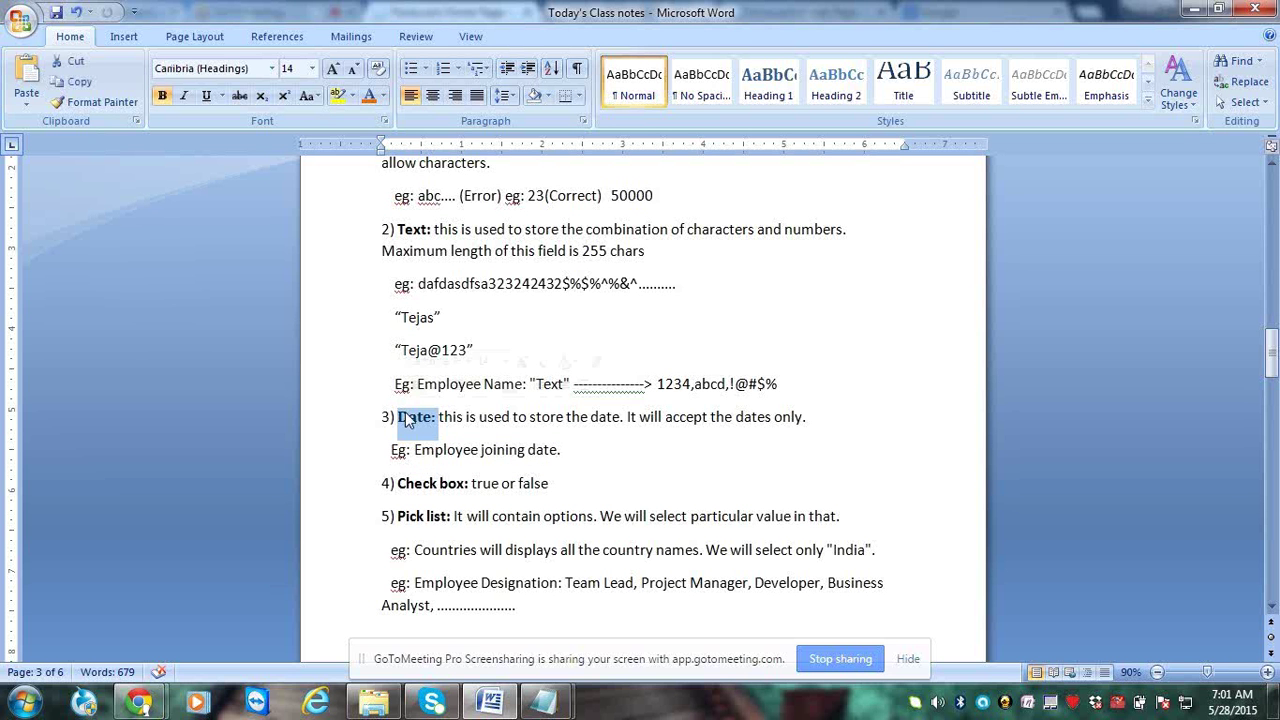
pyautogui.click(483, 449)
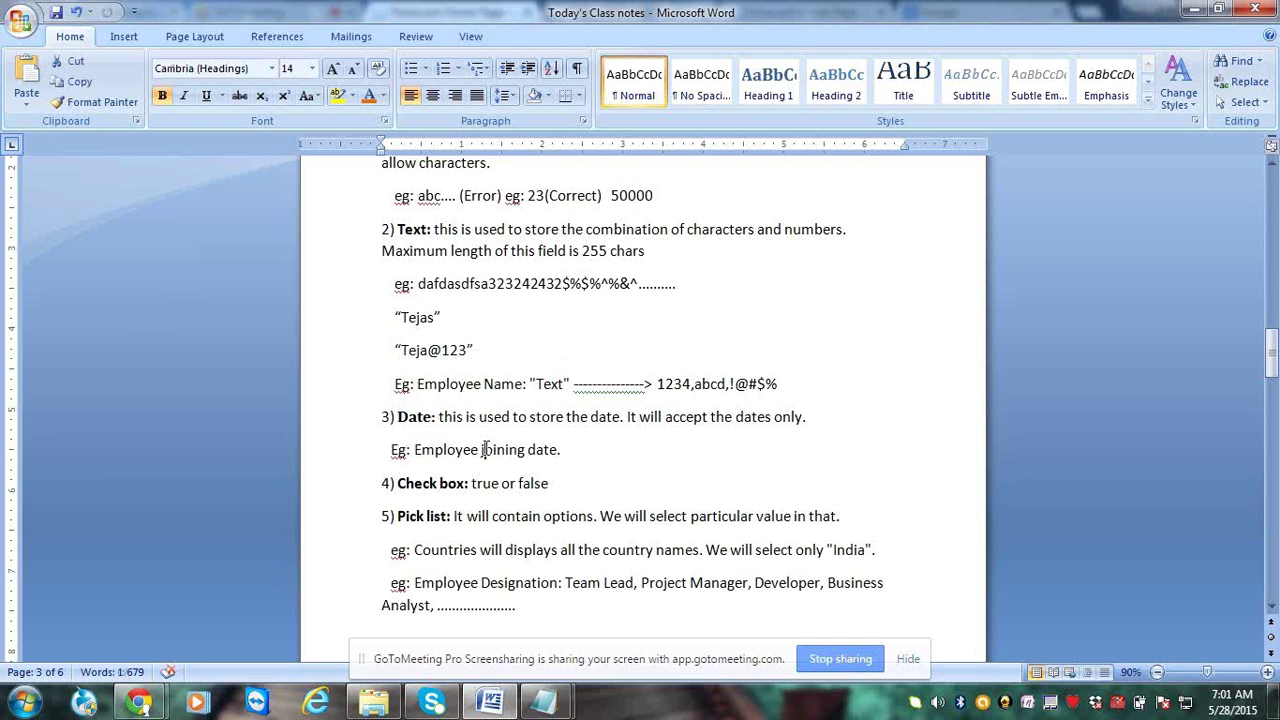
pyautogui.click(435, 416)
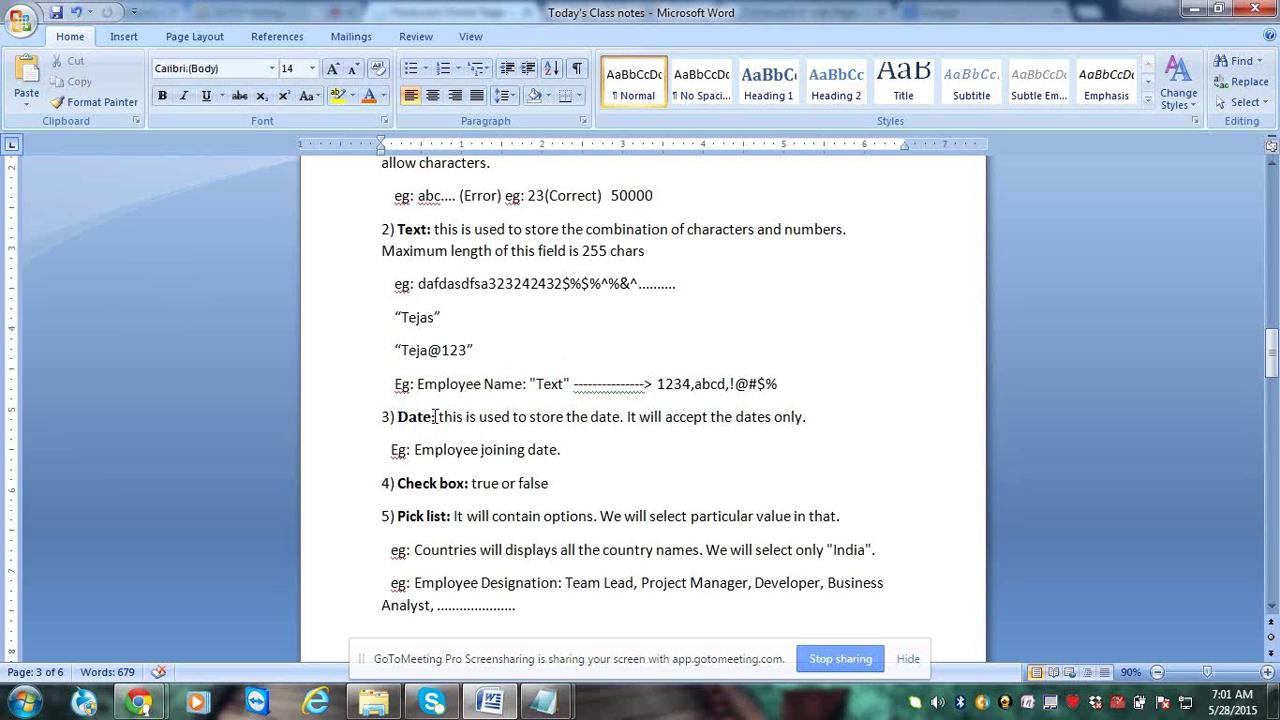
pyautogui.moveTo(434, 416); pyautogui.dragTo(401, 417)
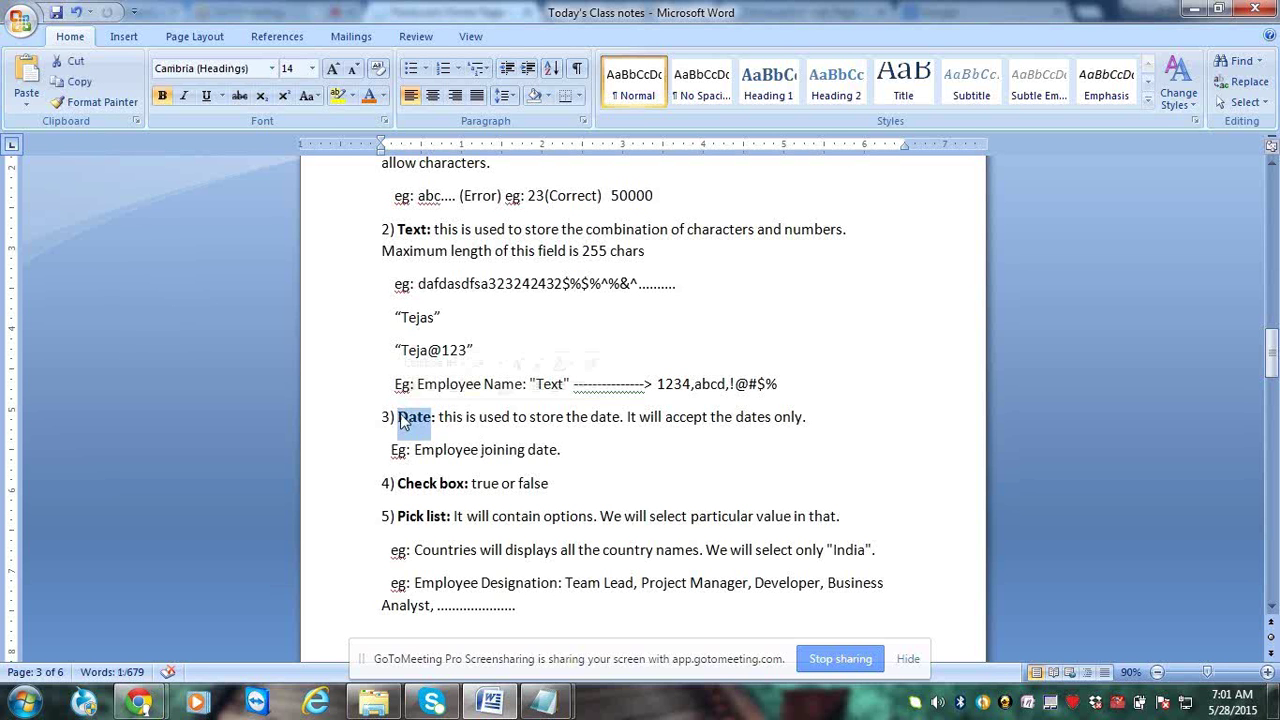
pyautogui.click(453, 435)
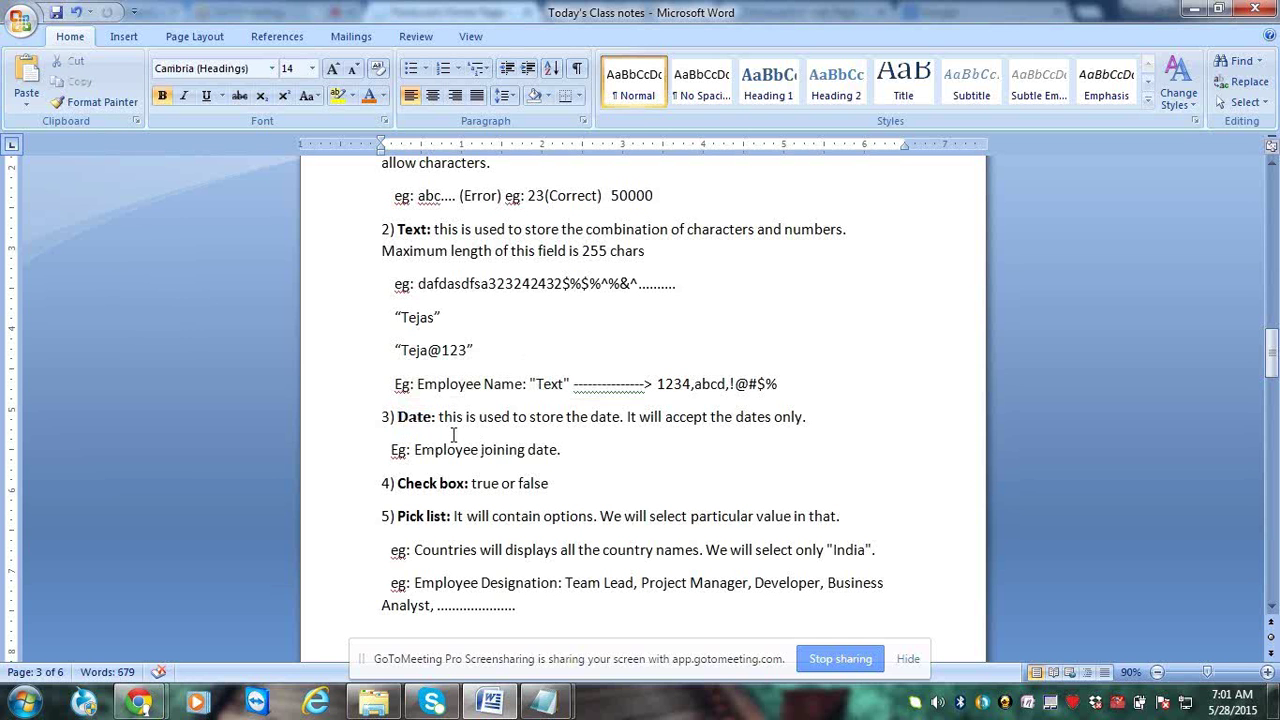
pyautogui.doubleClick(418, 419)
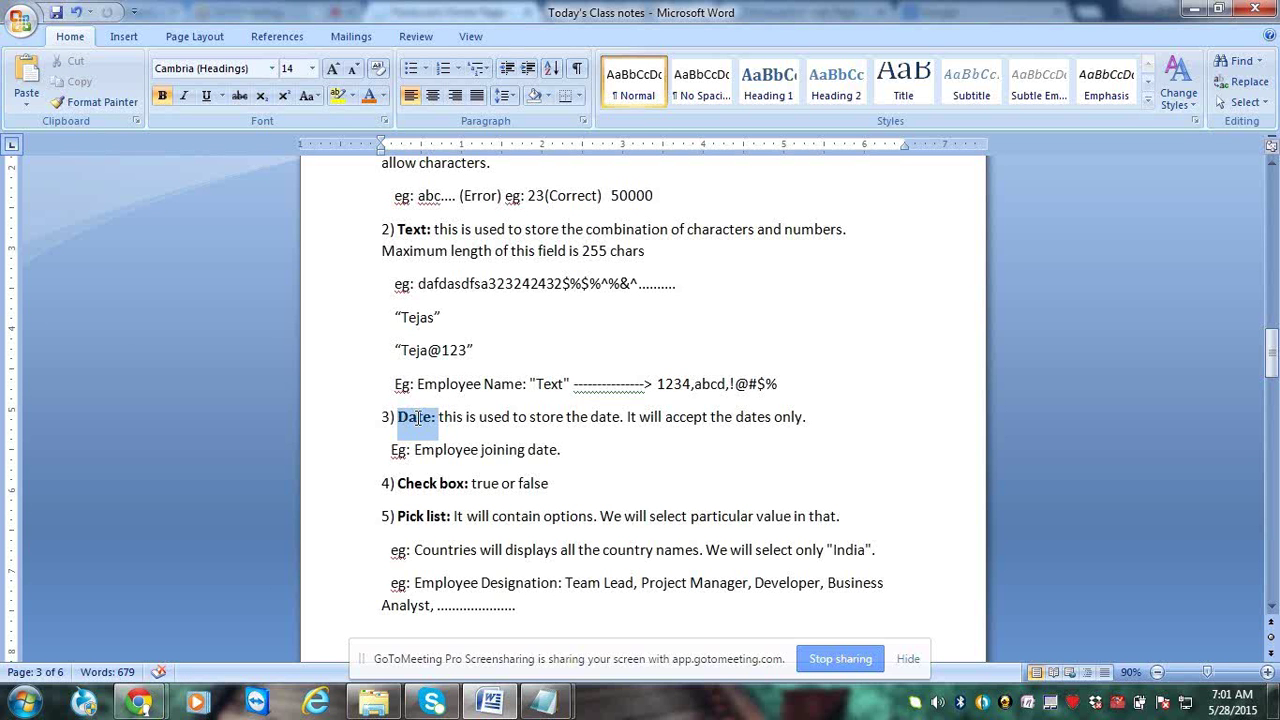
pyautogui.doubleClick(411, 418)
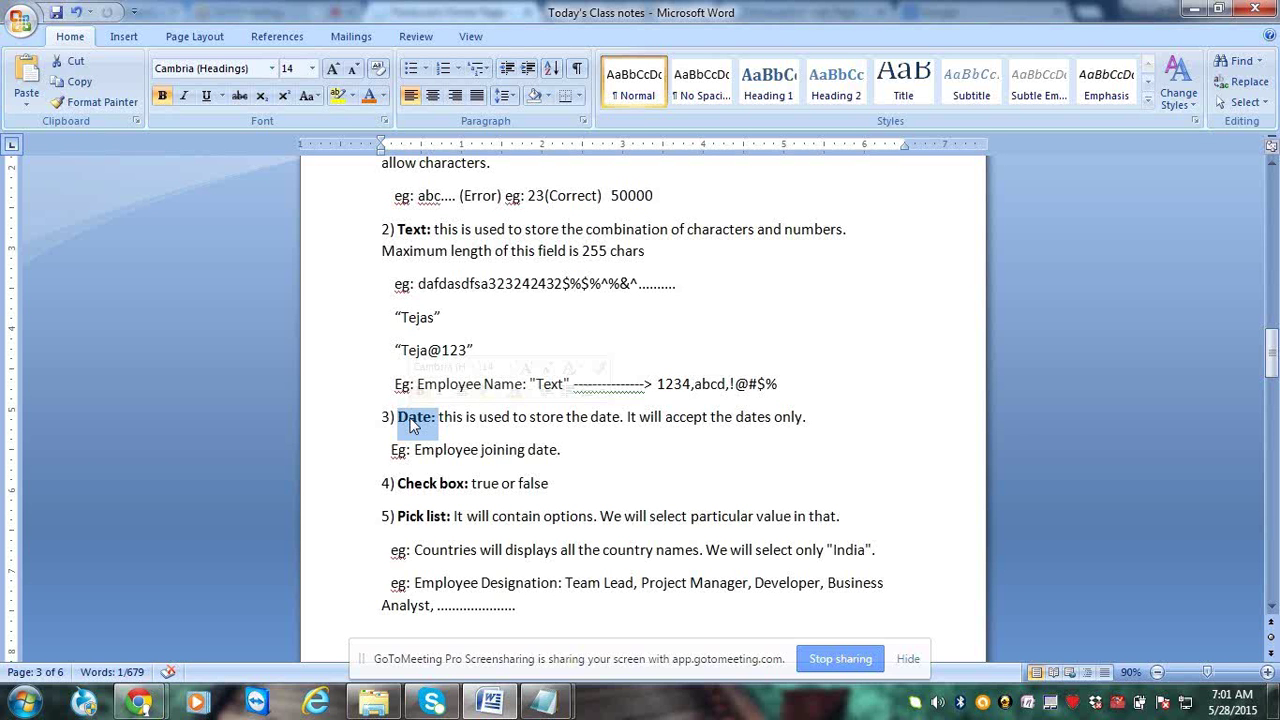
pyautogui.click(470, 484)
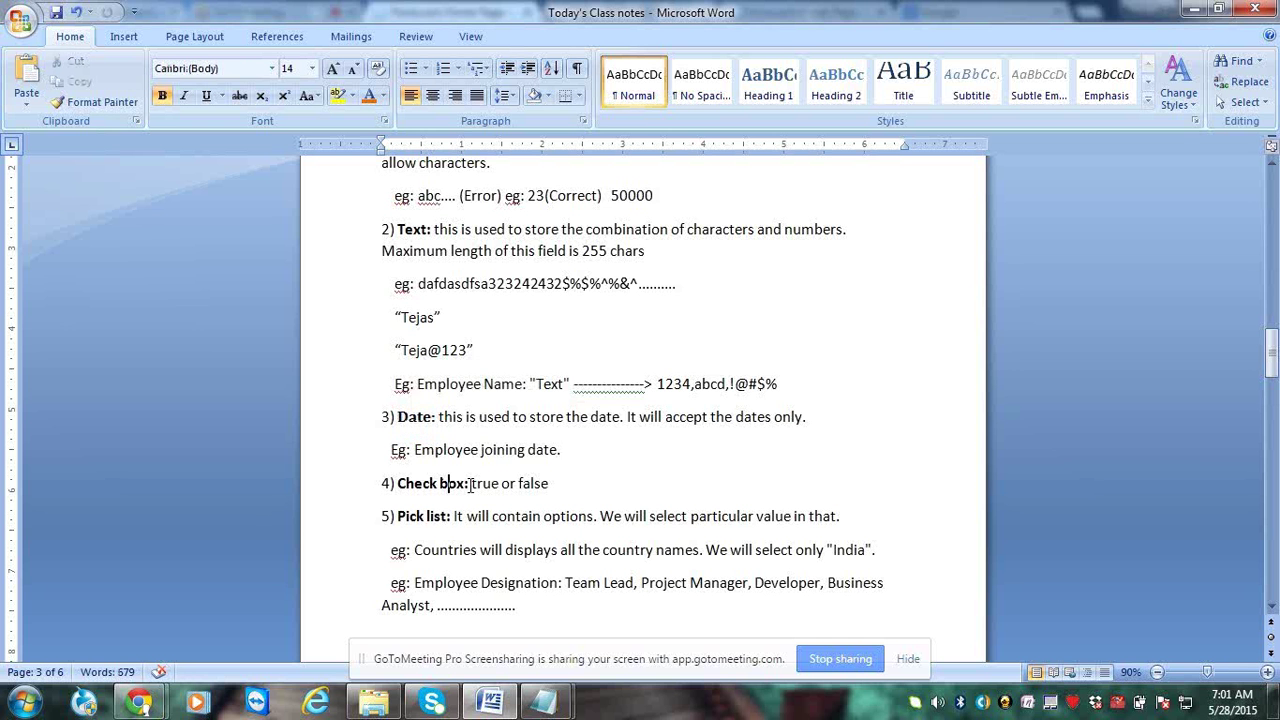
pyautogui.moveTo(470, 484); pyautogui.dragTo(398, 484)
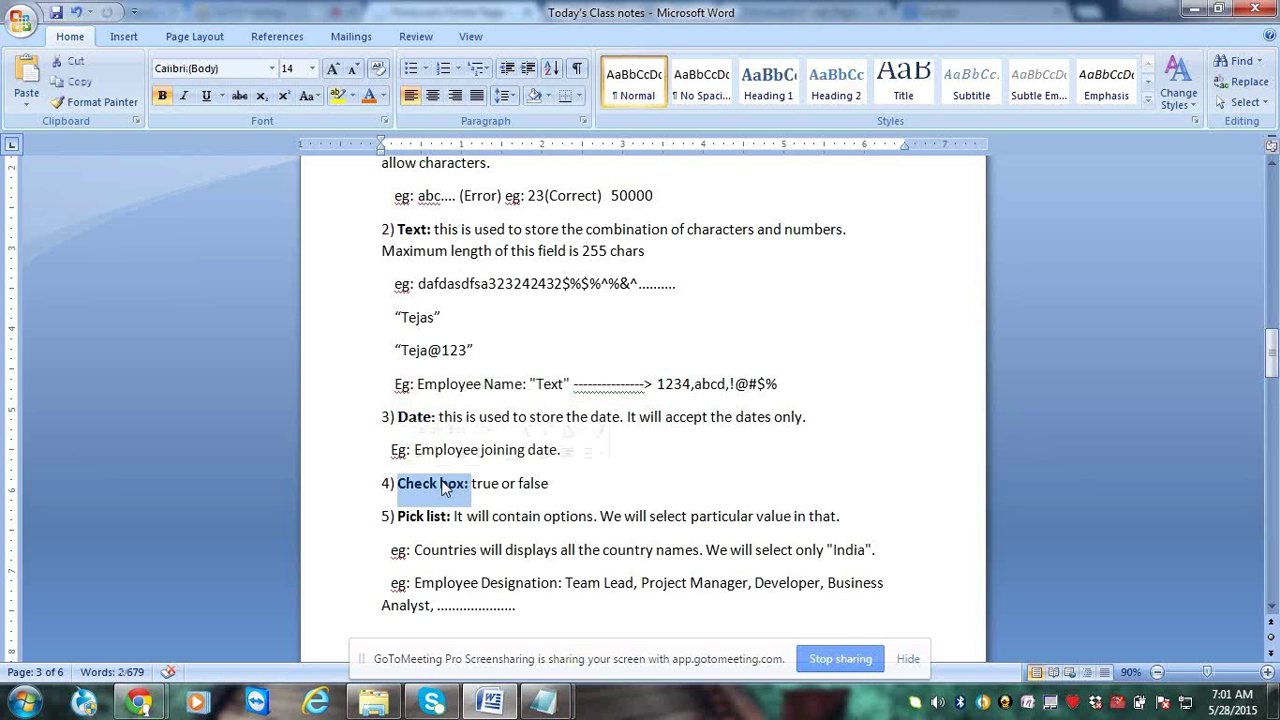
pyautogui.click(476, 484)
pyautogui.moveTo(476, 484); pyautogui.dragTo(491, 484)
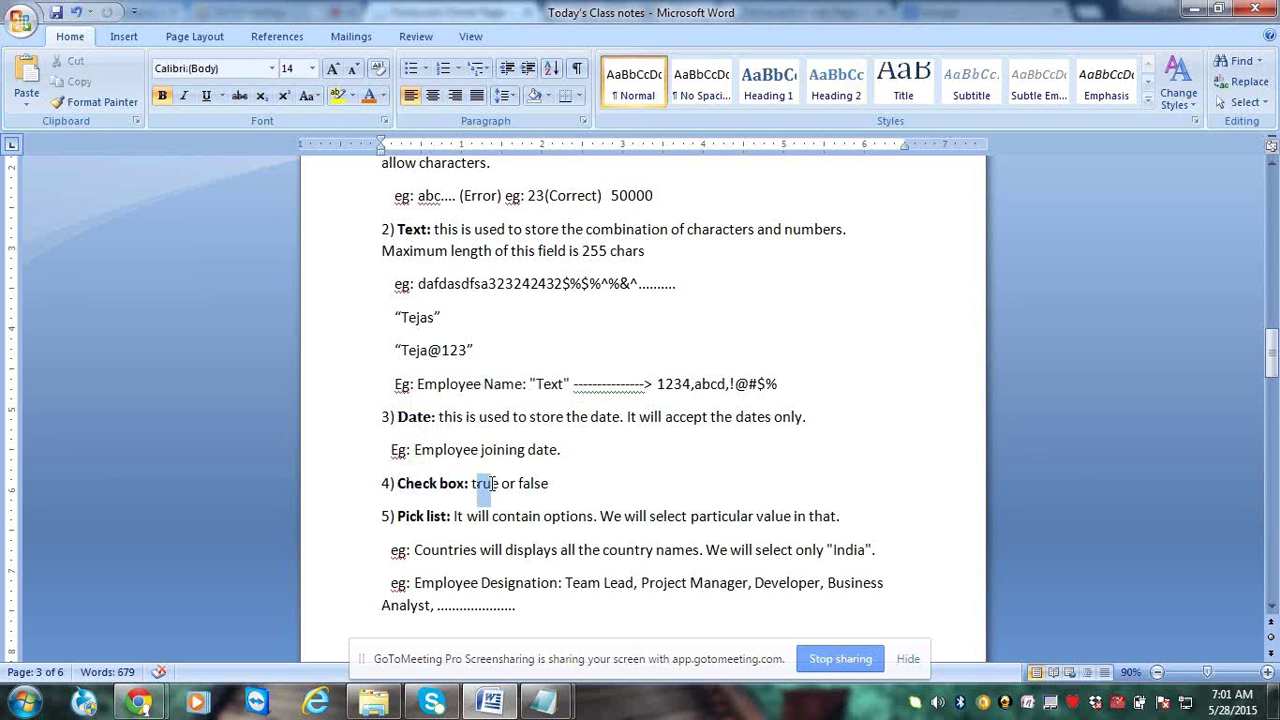
pyautogui.click(521, 484)
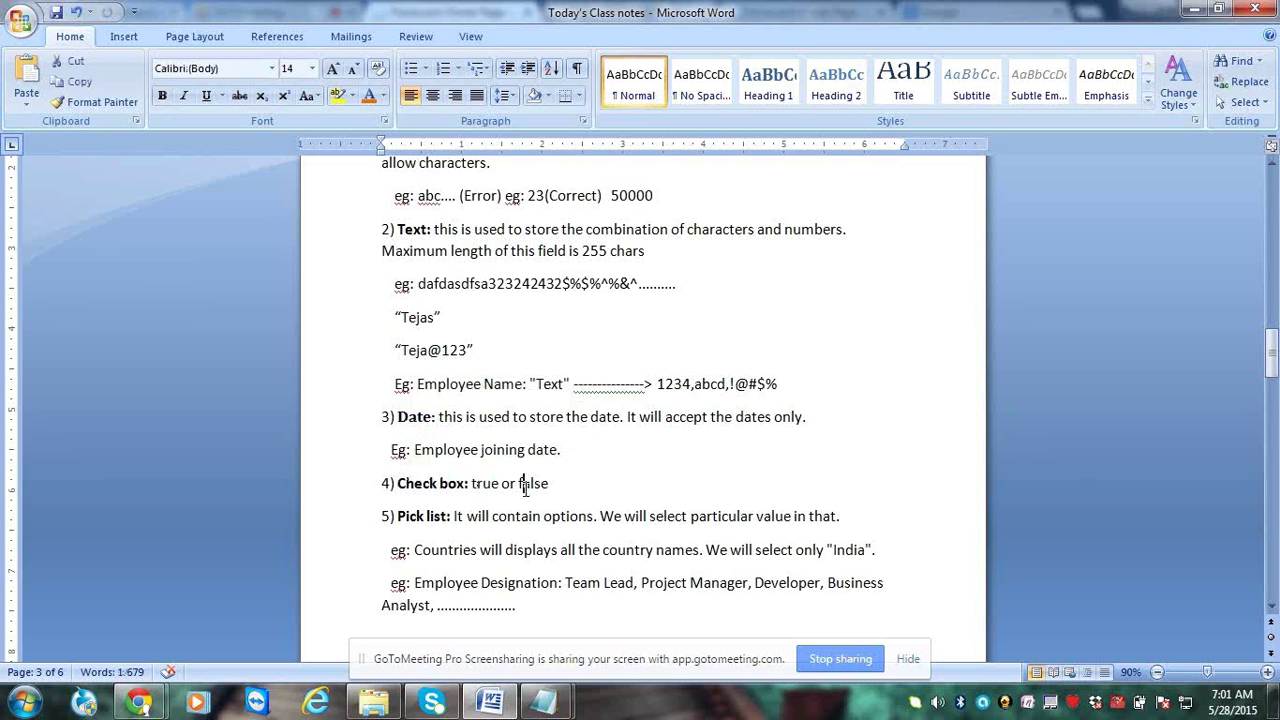
pyautogui.moveTo(522, 485); pyautogui.dragTo(550, 486)
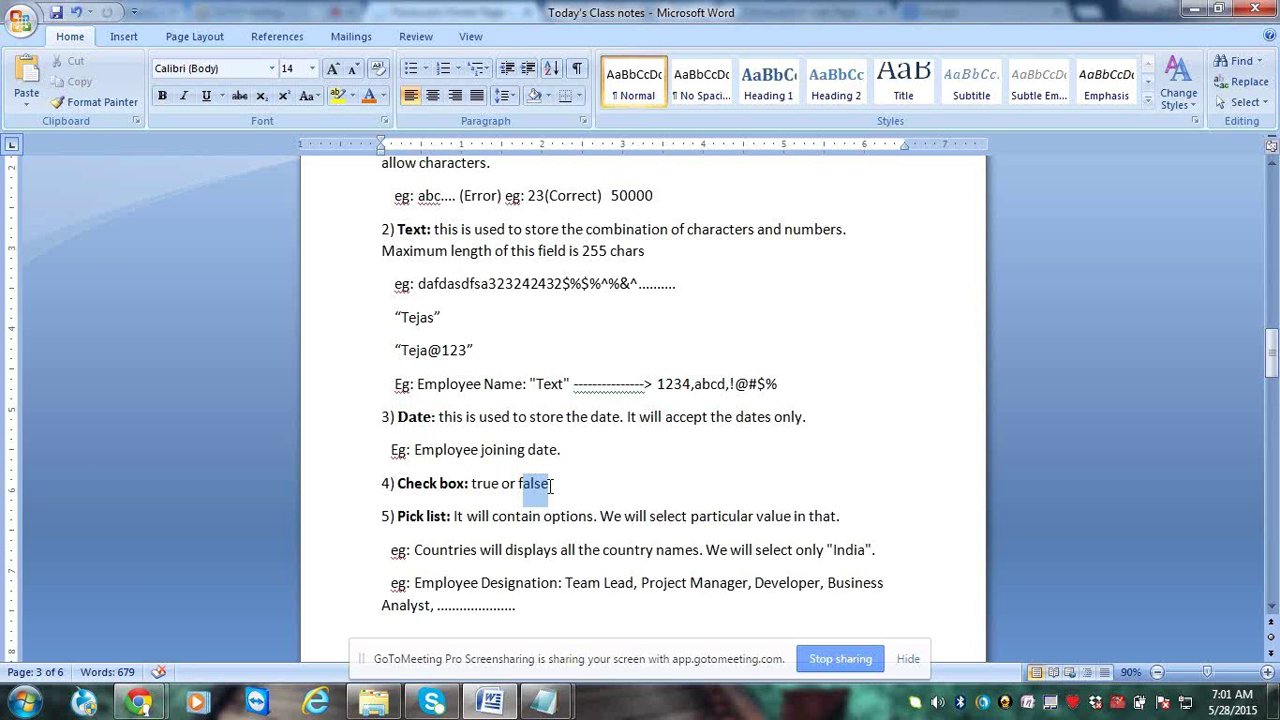
pyautogui.click(564, 478)
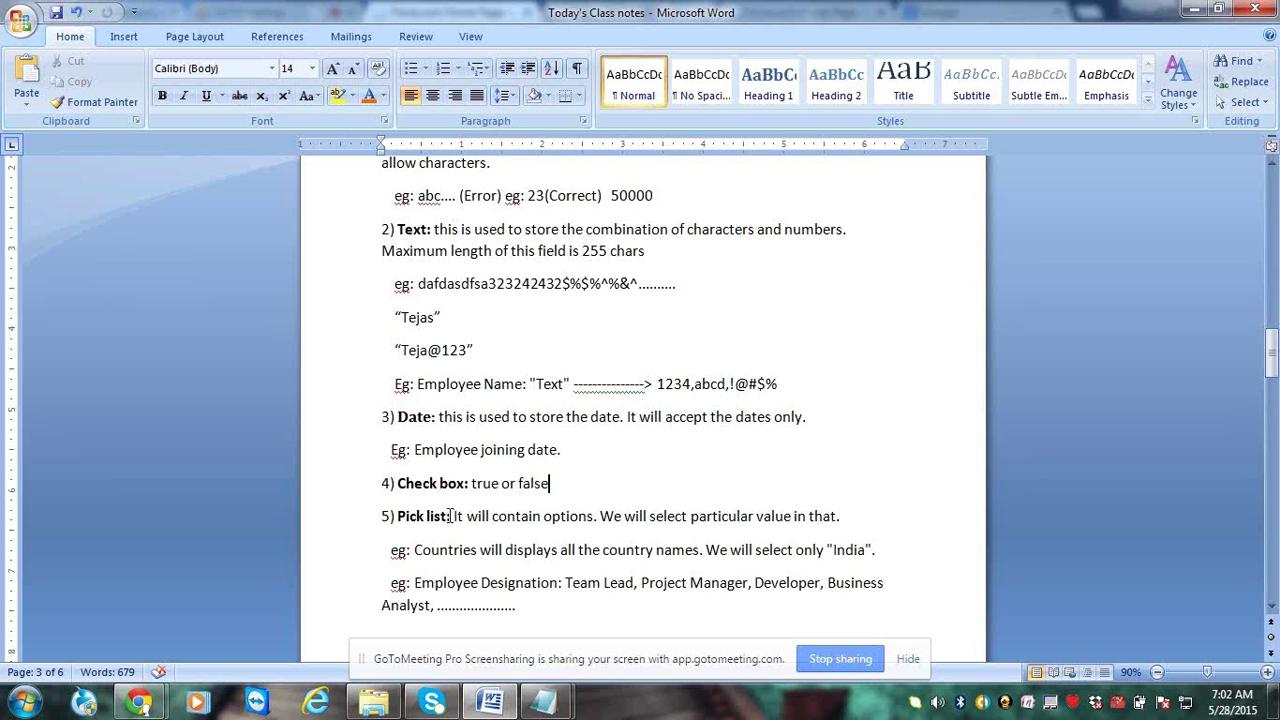
pyautogui.moveTo(451, 516); pyautogui.dragTo(410, 517)
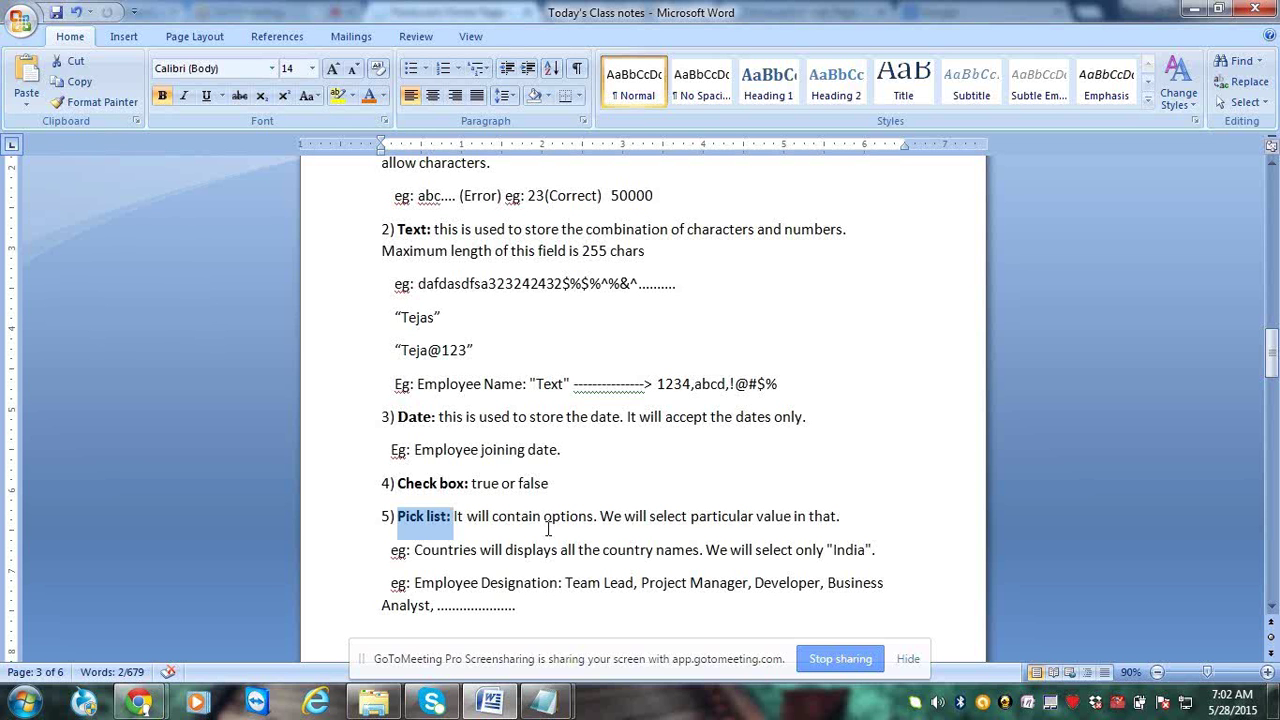
# Launch Notepad and type 'Employee Designation ---- "Pick list" ---- Drop down'
pyautogui.press('super')
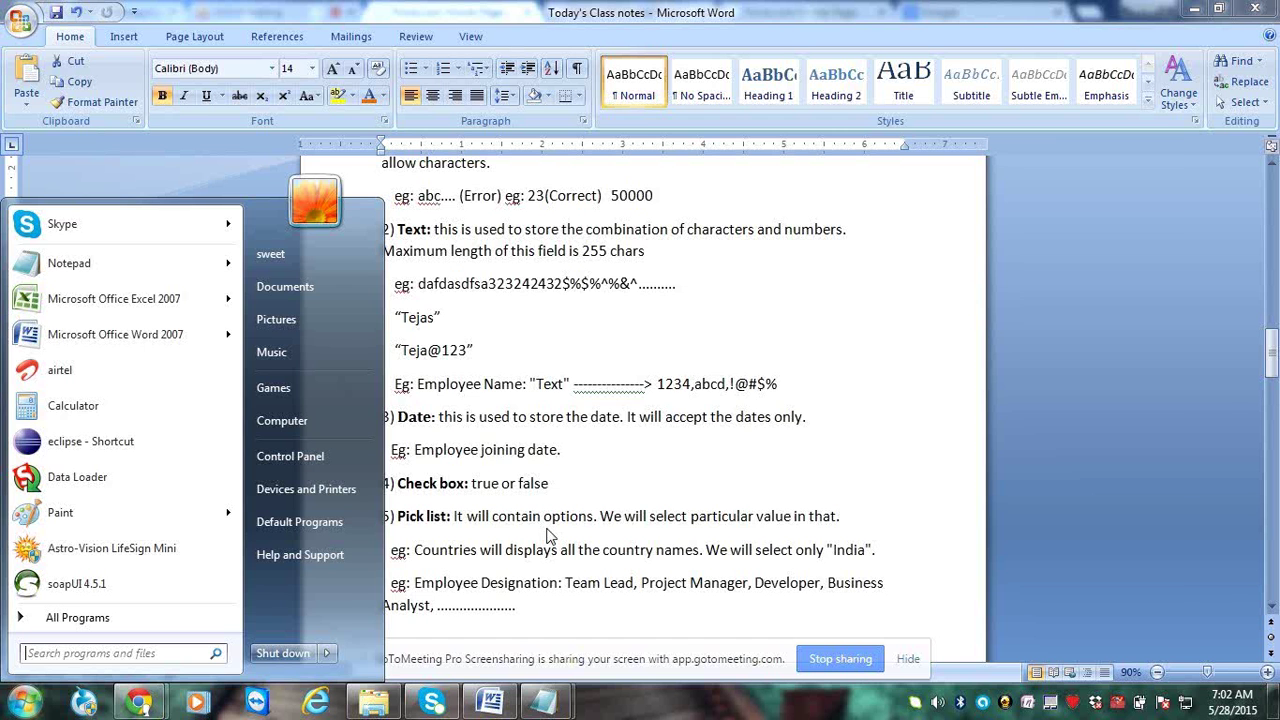
pyautogui.write('notepad')
pyautogui.press('Return')
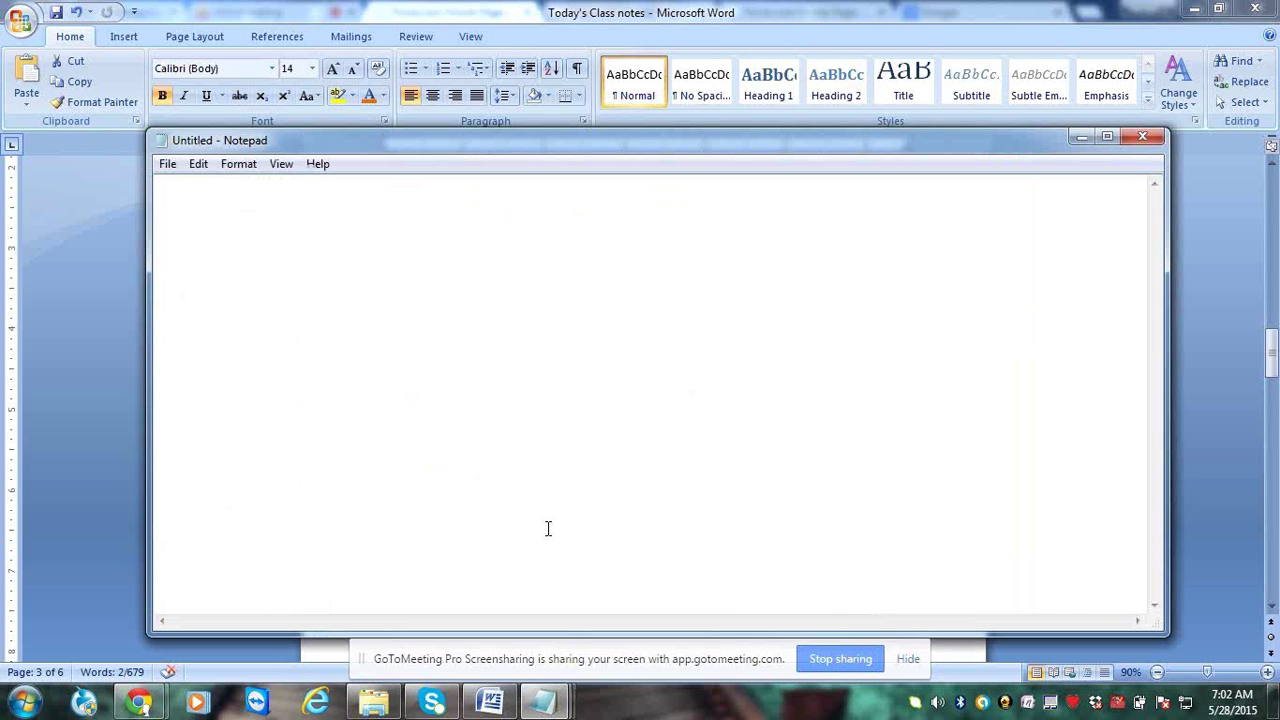
pyautogui.write('Employee Design')
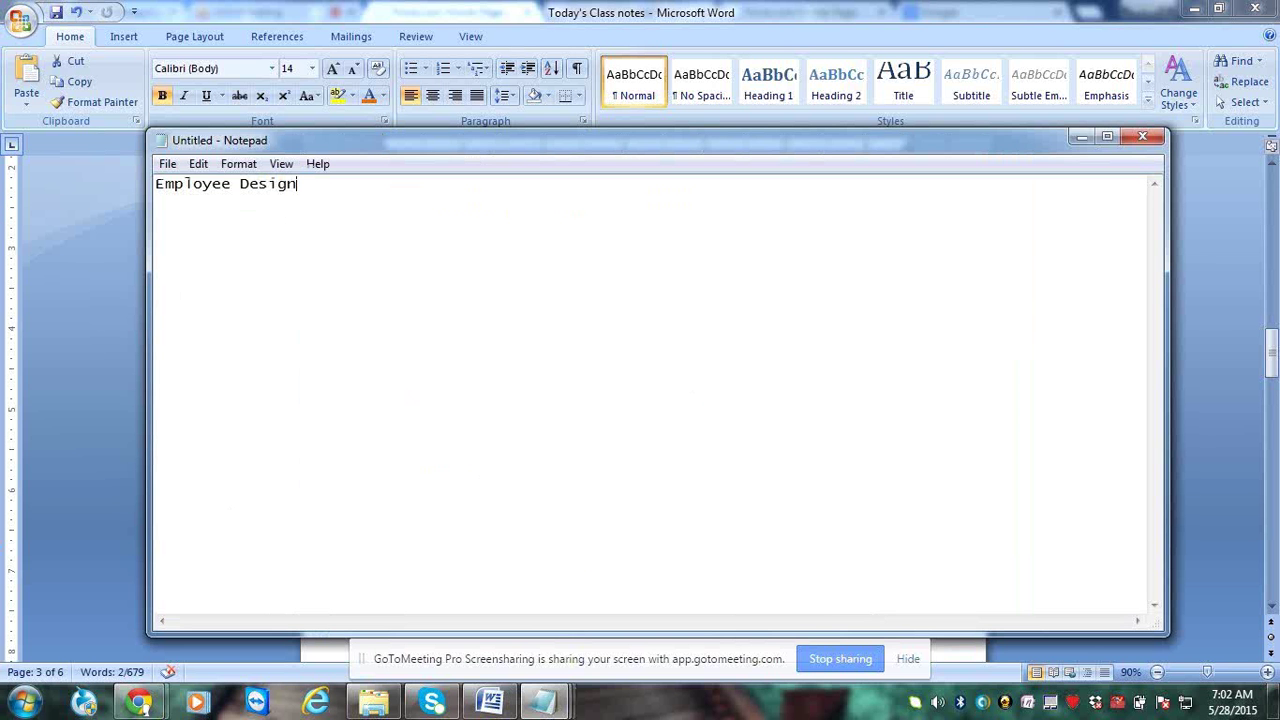
pyautogui.write('ation ----------------------- "P')
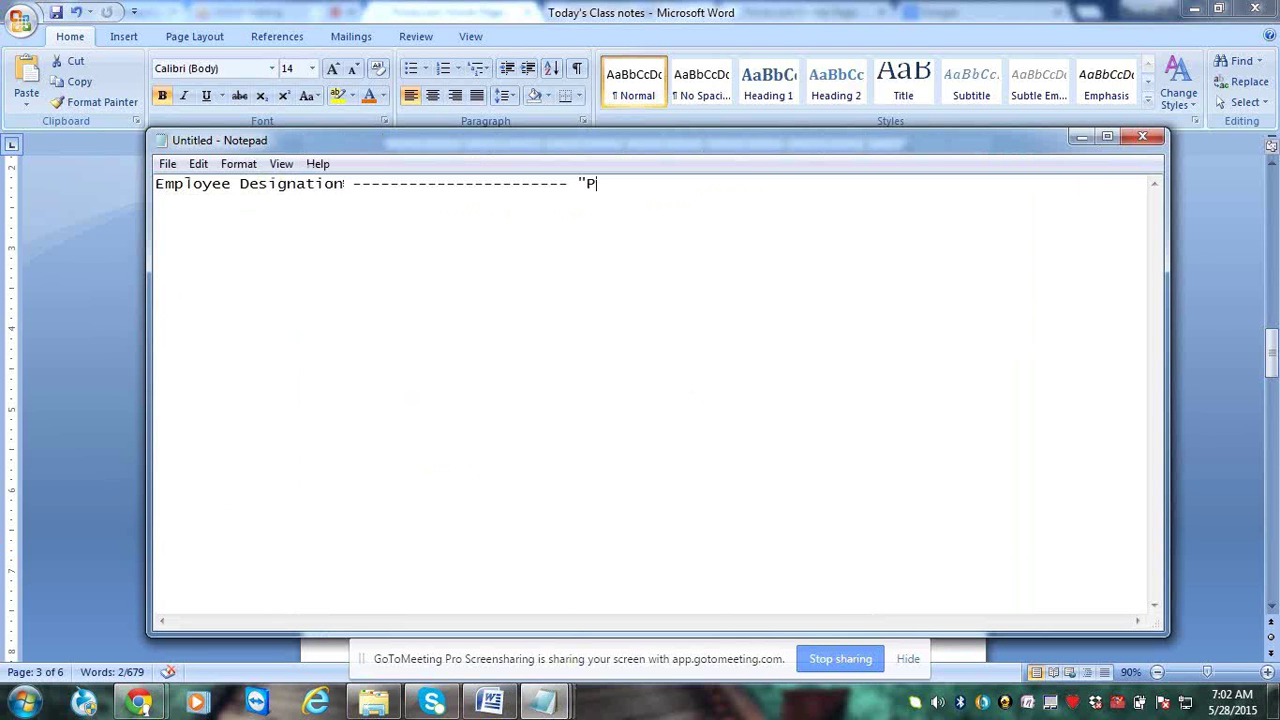
pyautogui.write('ick list" ---------------- Drop')
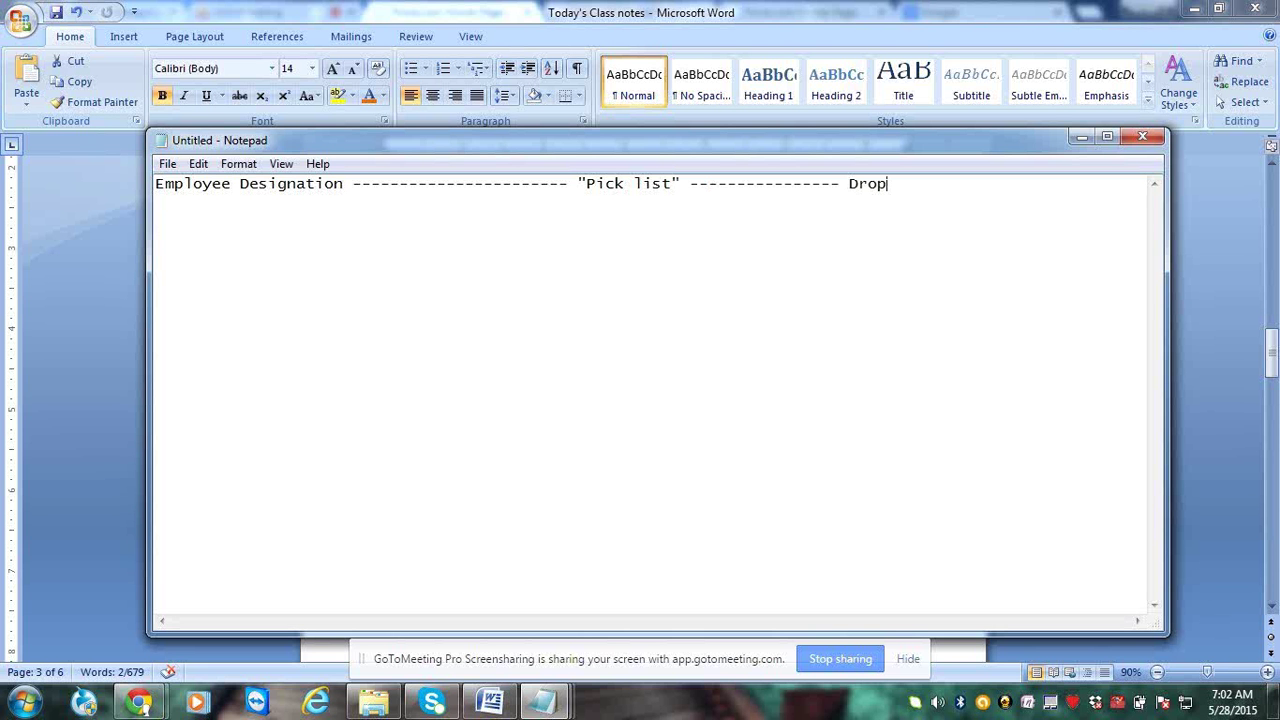
pyautogui.write(' down')
# List Project Manager, Business Analyst, Developer, CEO and Team Lead on separate lines
pyautogui.press('Return')
pyautogui.write('Project Ma')
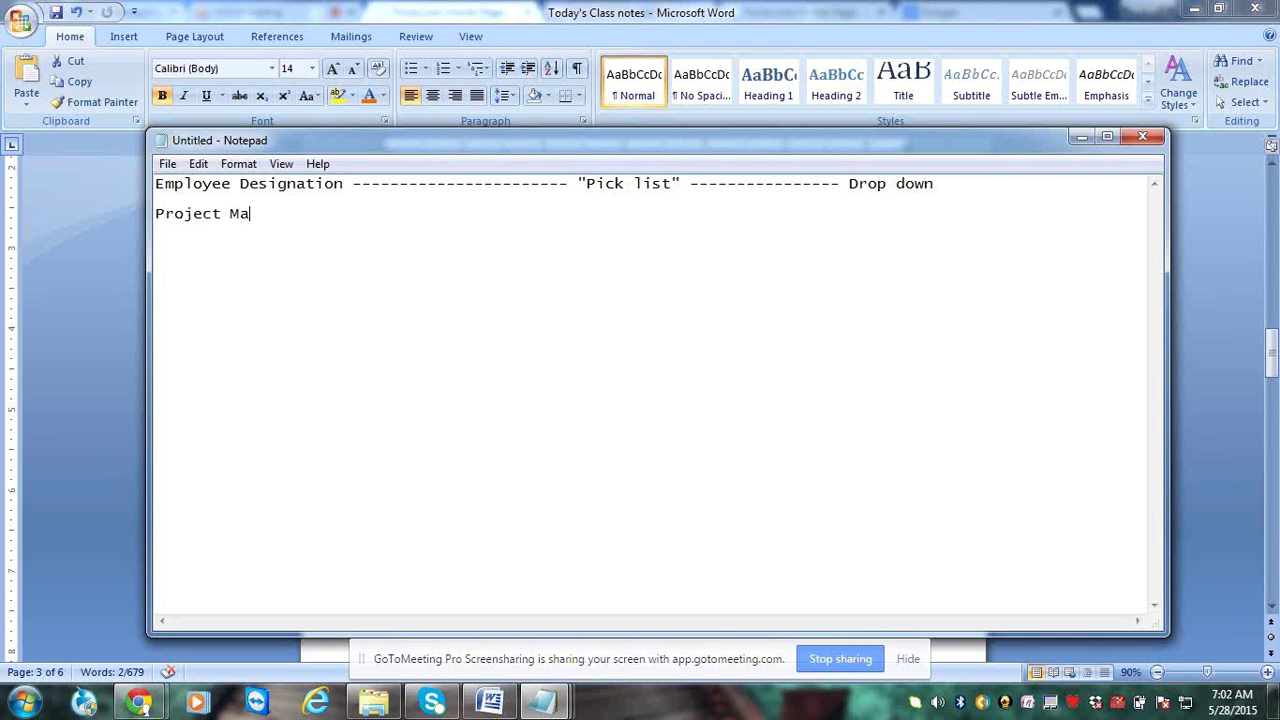
pyautogui.write('nager')
pyautogui.press('Return')
pyautogui.write('Busine')
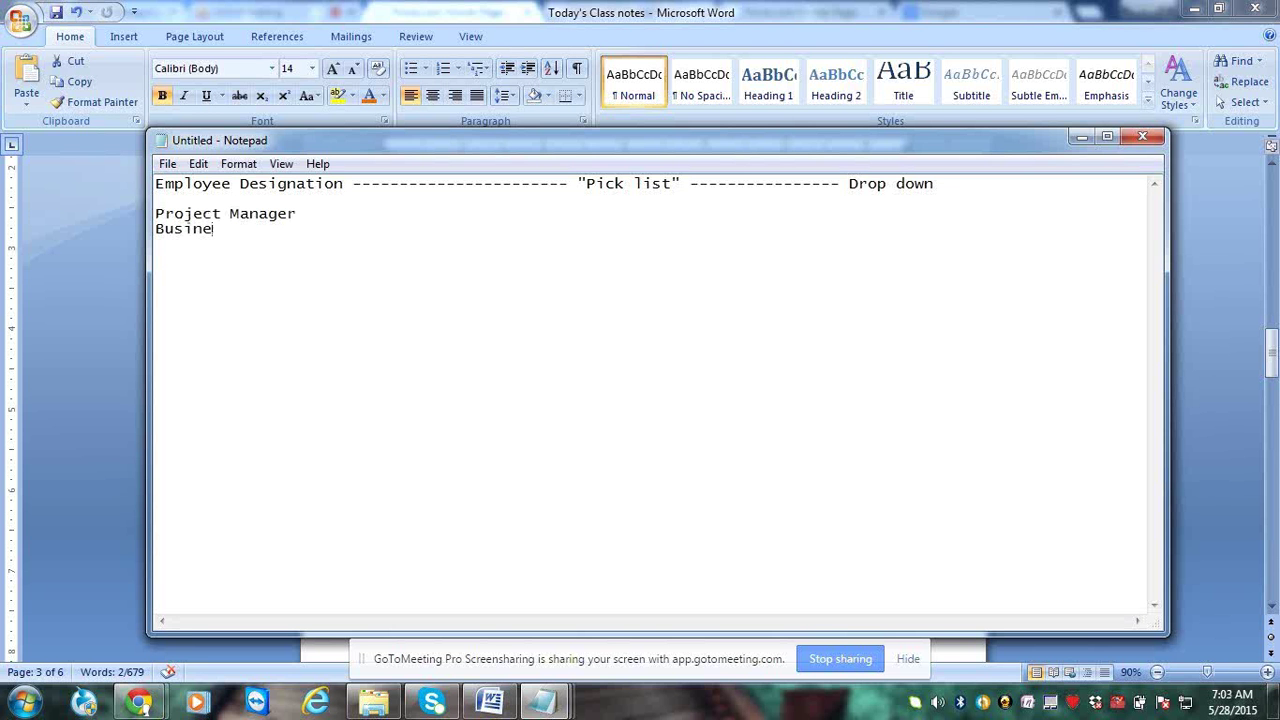
pyautogui.write('ss Analyst')
pyautogui.press('Return')
pyautogui.write('Developer')
pyautogui.press('Return')
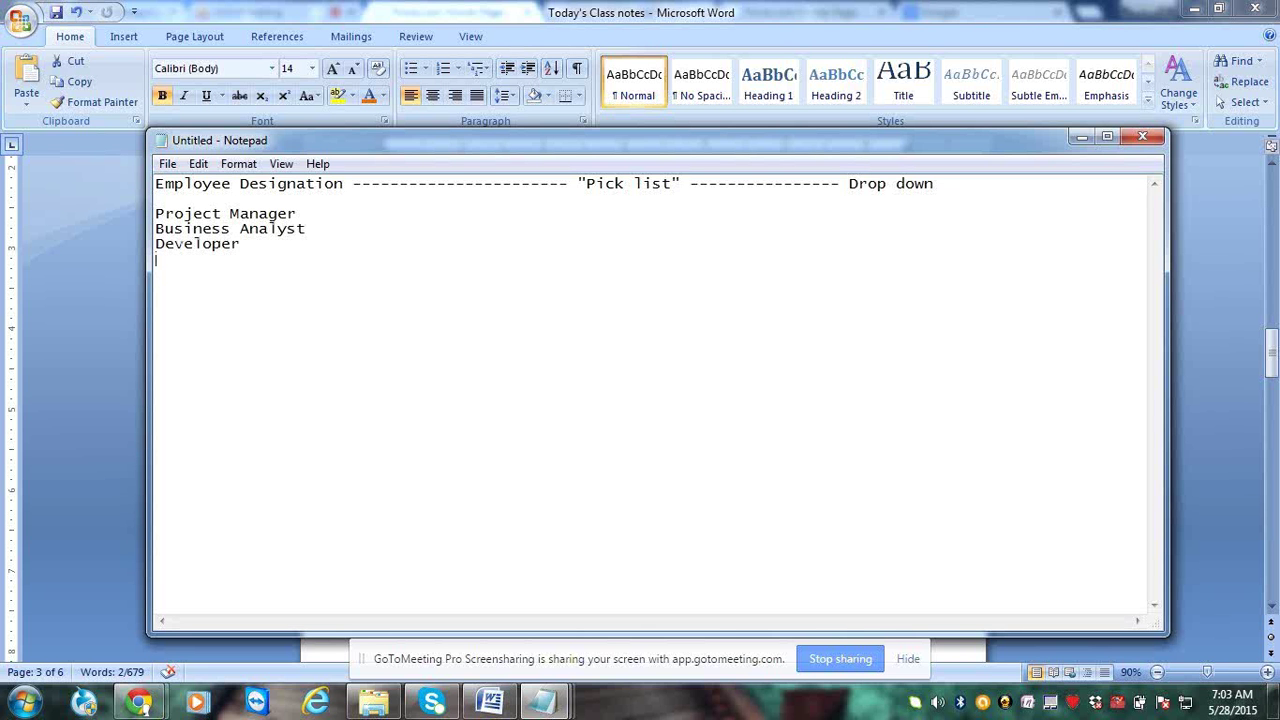
pyautogui.write('CEO')
pyautogui.press('Return')
pyautogui.write('Team Lead')
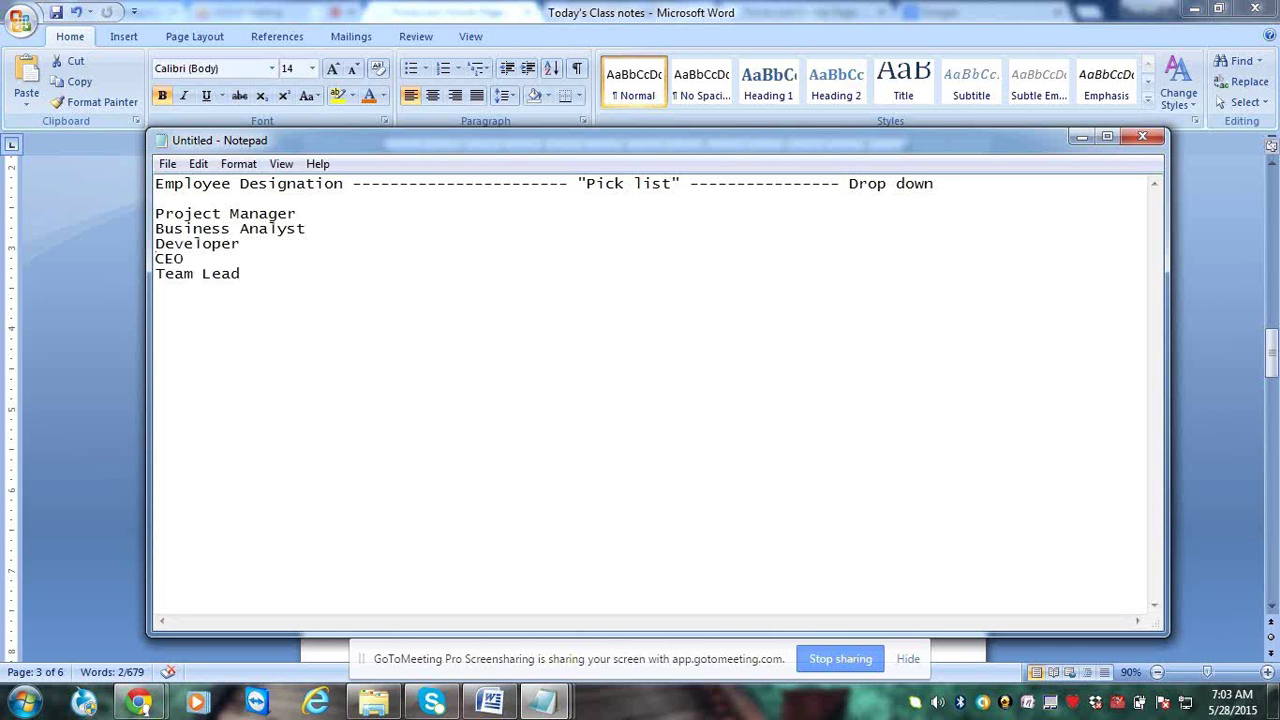
# Add two dashed placeholder lines and highlight 'Drop down'
pyautogui.press('Return')
pyautogui.write('-------')
pyautogui.press('Return')
pyautogui.write('-----------')
pyautogui.moveTo(848, 183); pyautogui.dragTo(959, 188)
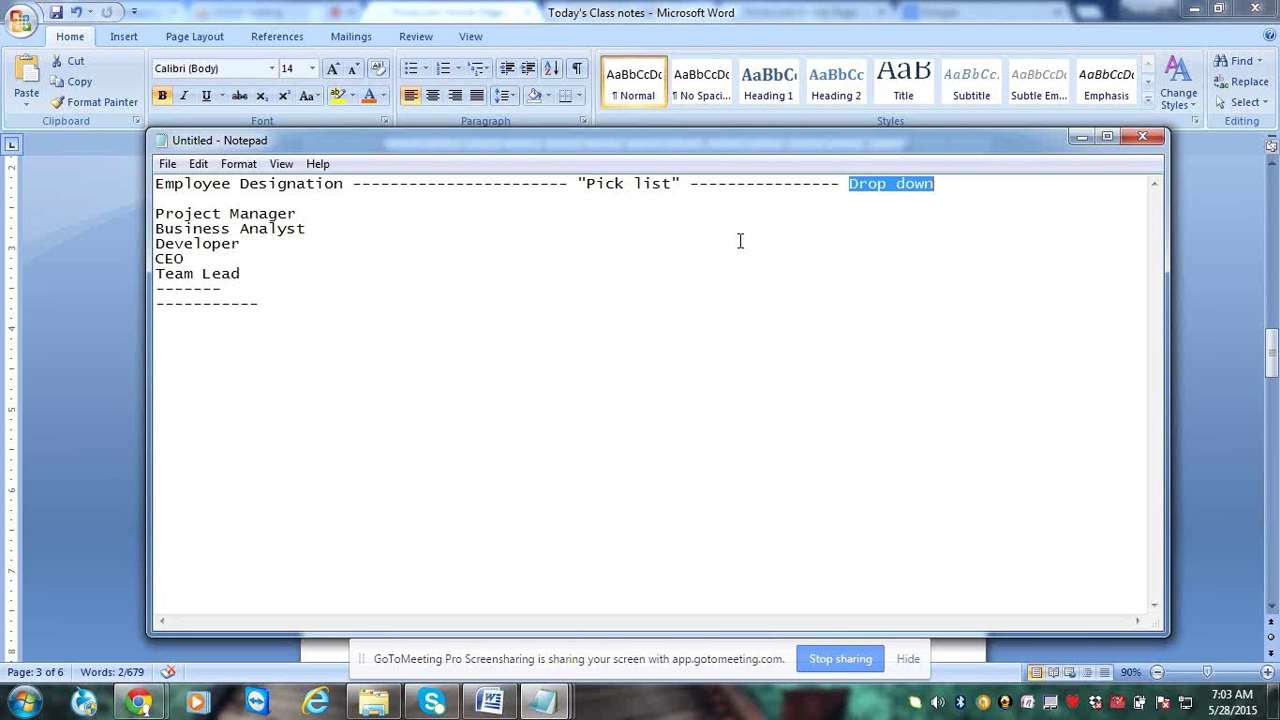
# Insert a blank line and type the heading 'Country: -----------'
pyautogui.press('Down')
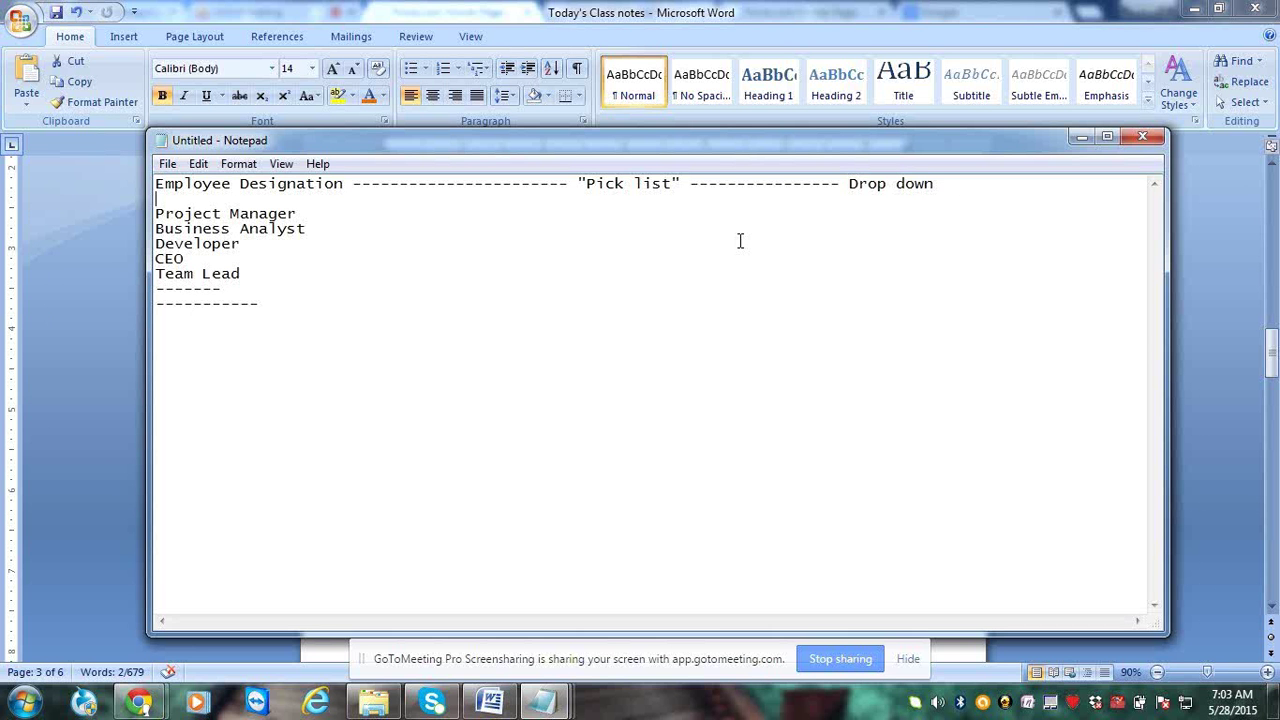
pyautogui.press('Return')
pyautogui.press('Return')
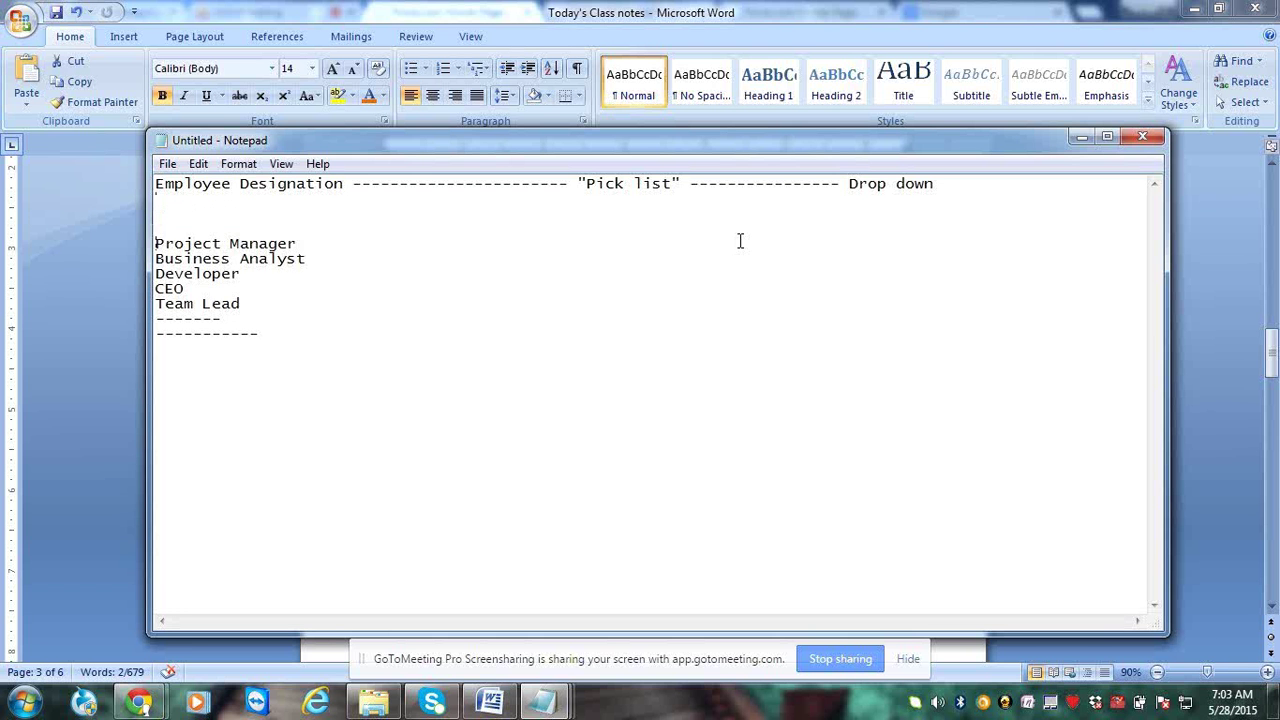
pyautogui.hotkey('shift', 'End')
pyautogui.press('Down')
pyautogui.press('Down')
pyautogui.write('County')
pyautogui.press('BackSpace')
pyautogui.write('ry: -----------')
# List USA, UK and Australia under Country, followed by dashed placeholder lines
pyautogui.press('Return')
pyautogui.press('Return')
pyautogui.write('USA')
pyautogui.press('Return')
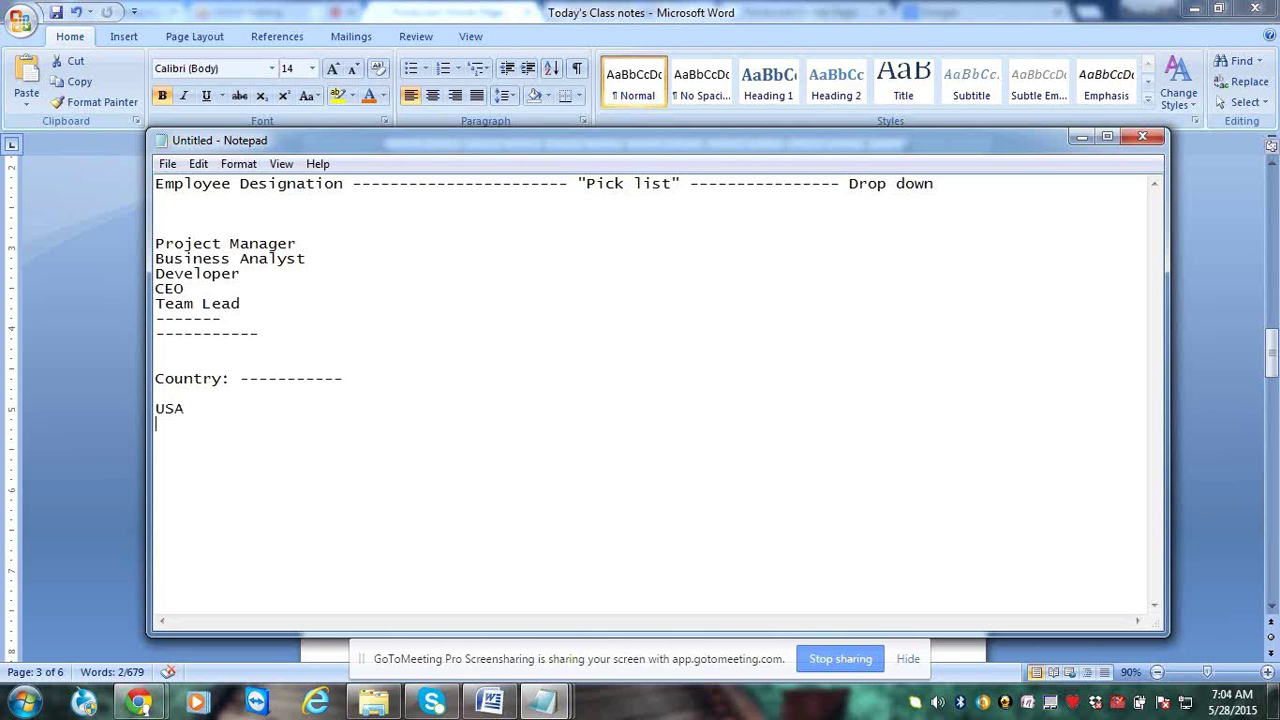
pyautogui.write('UK')
pyautogui.press('Return')
pyautogui.write('Australia')
pyautogui.press('Return')
pyautogui.write('-------')
pyautogui.press('Return')
pyautogui.write('----------')
pyautogui.press('Return')
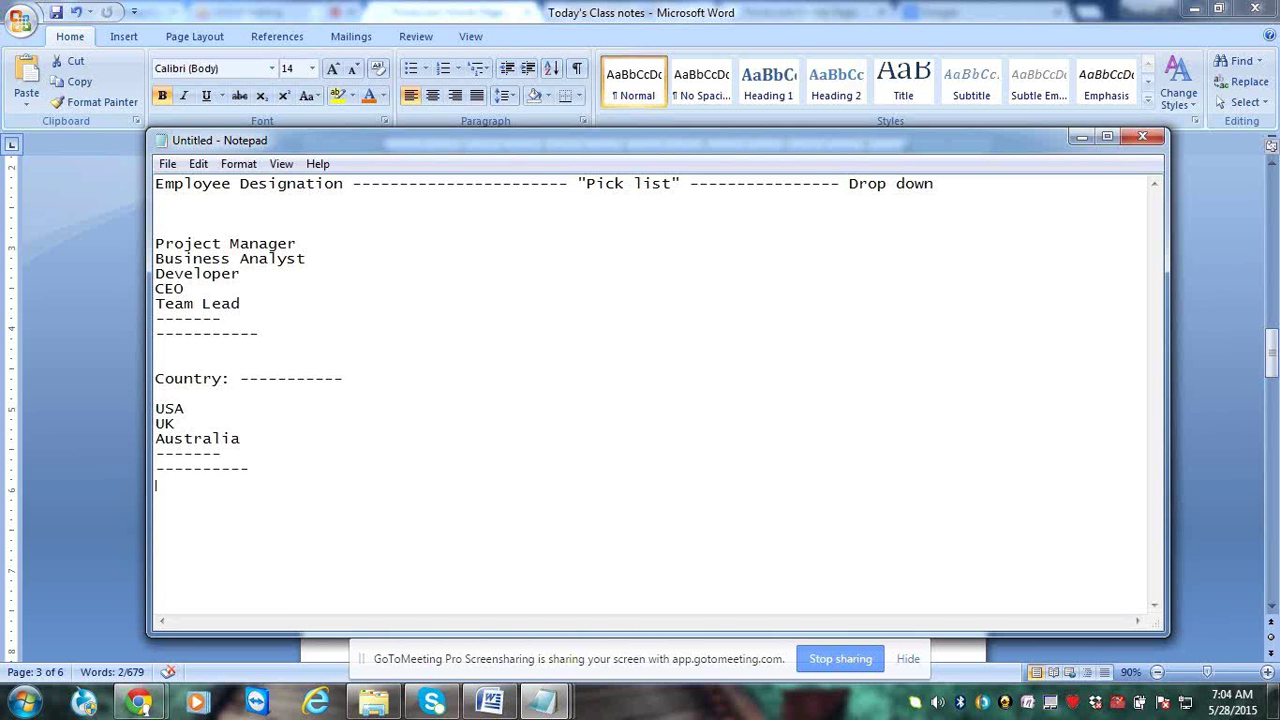
pyautogui.write('-----------')
pyautogui.press('Return')
pyautogui.write('----------')
# Delete the extra blank line above Project Manager
pyautogui.moveTo(156, 408); pyautogui.dragTo(318, 485)
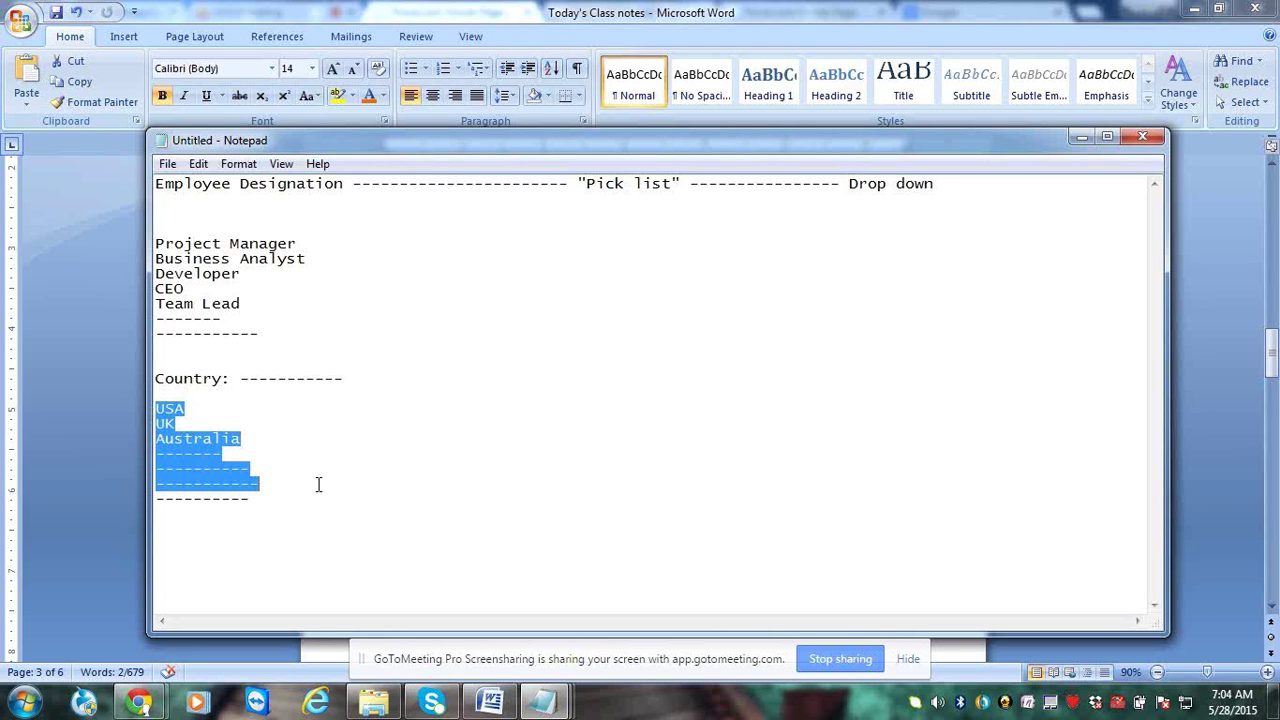
pyautogui.click(255, 498)
pyautogui.doubleClick(155, 408)
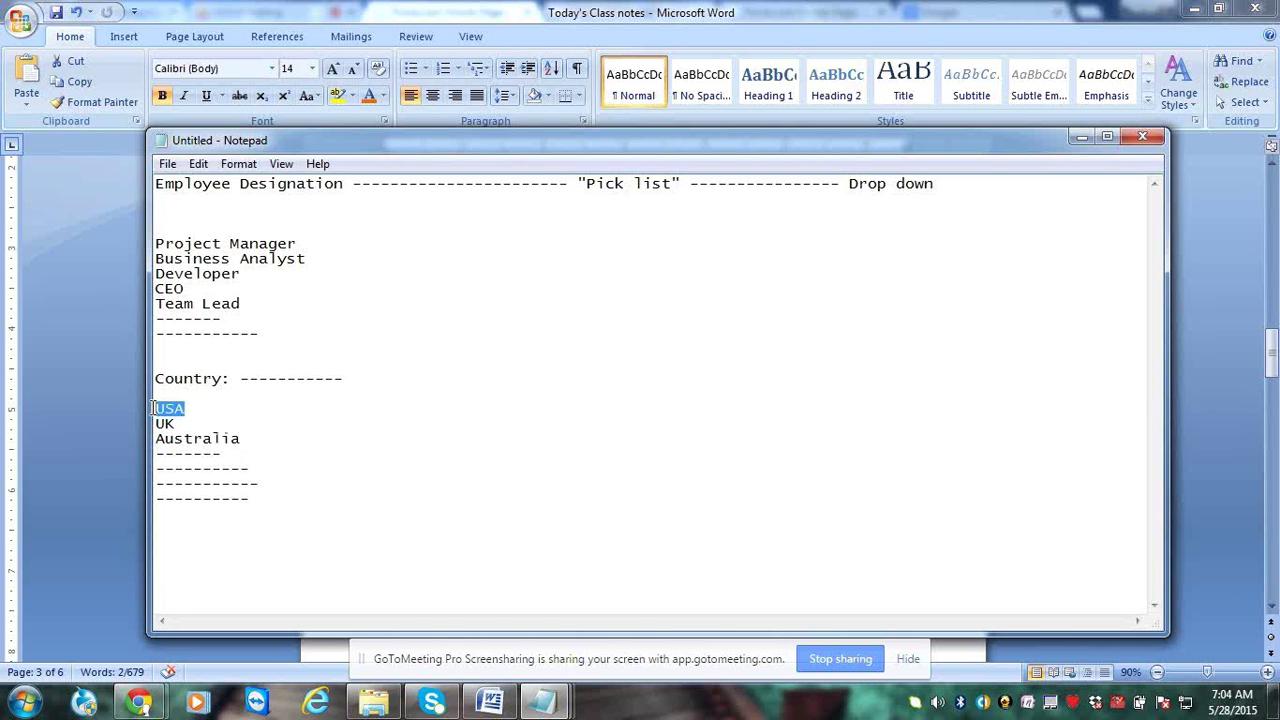
pyautogui.click(207, 425)
pyautogui.click(282, 453)
pyautogui.click(194, 213)
pyautogui.press('BackSpace')
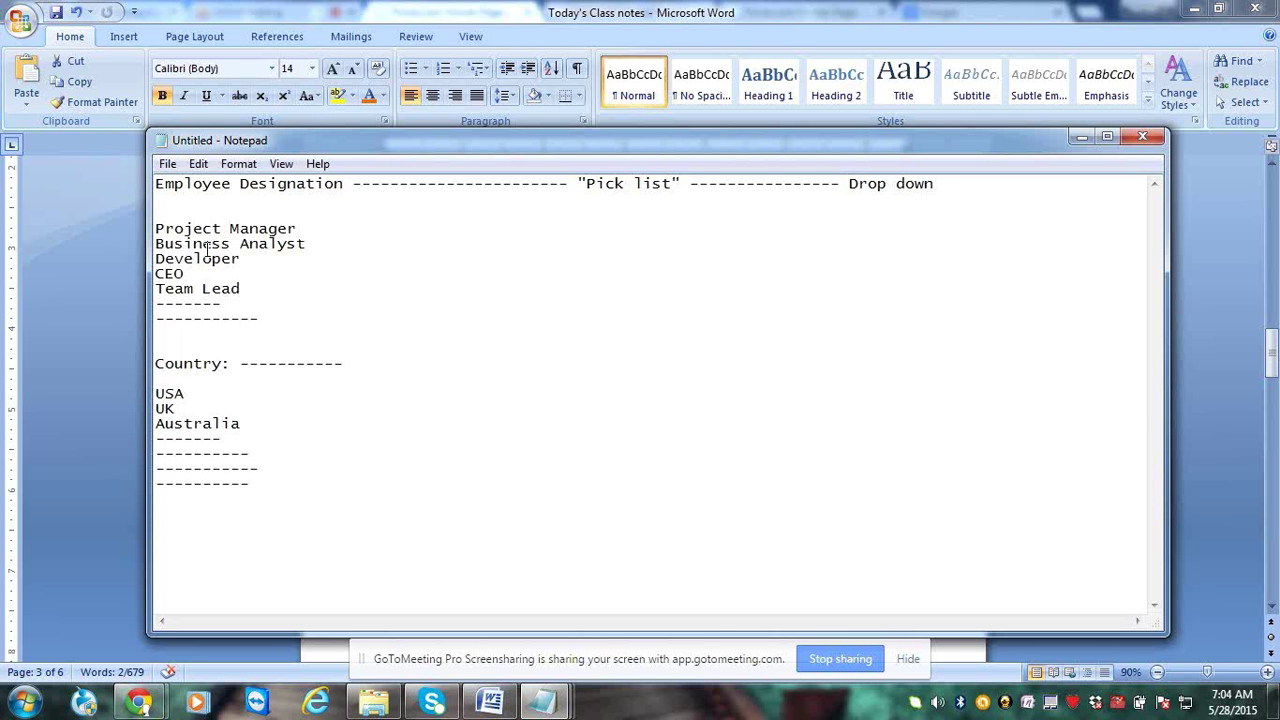
# Close Notepad without saving the scratch notes
pyautogui.moveTo(155, 228); pyautogui.dragTo(245, 288)
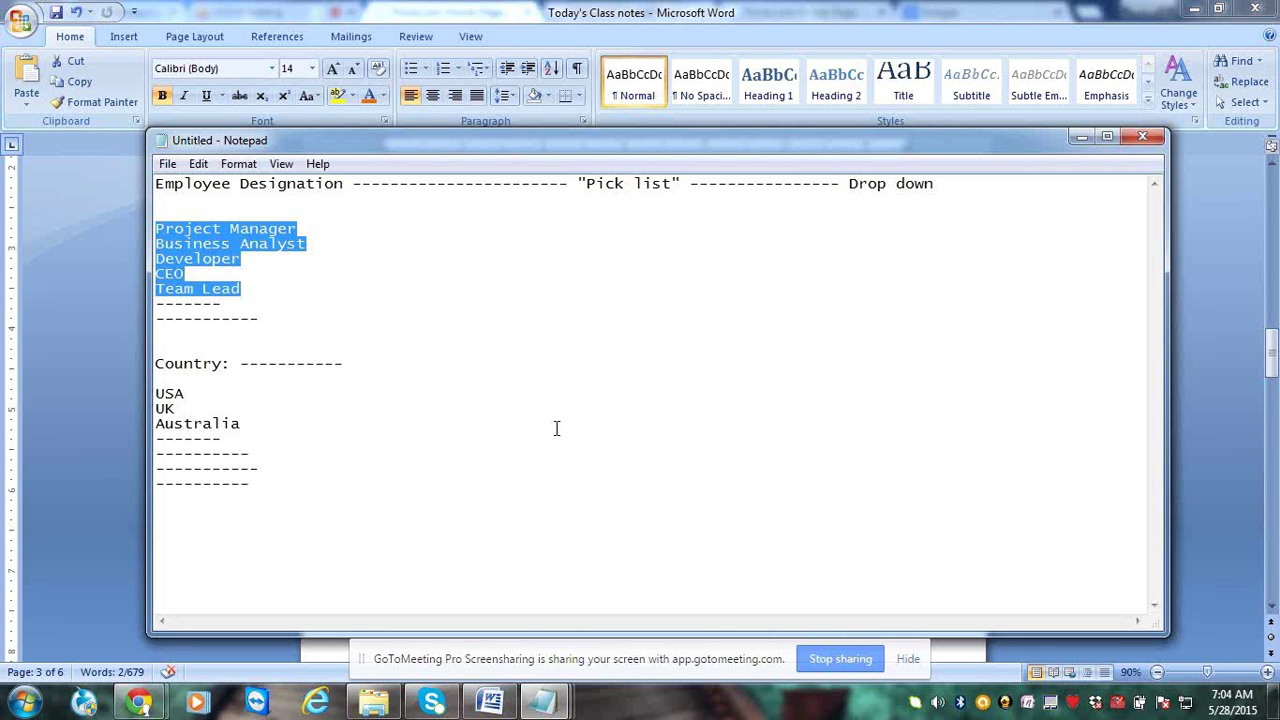
pyautogui.click(658, 375)
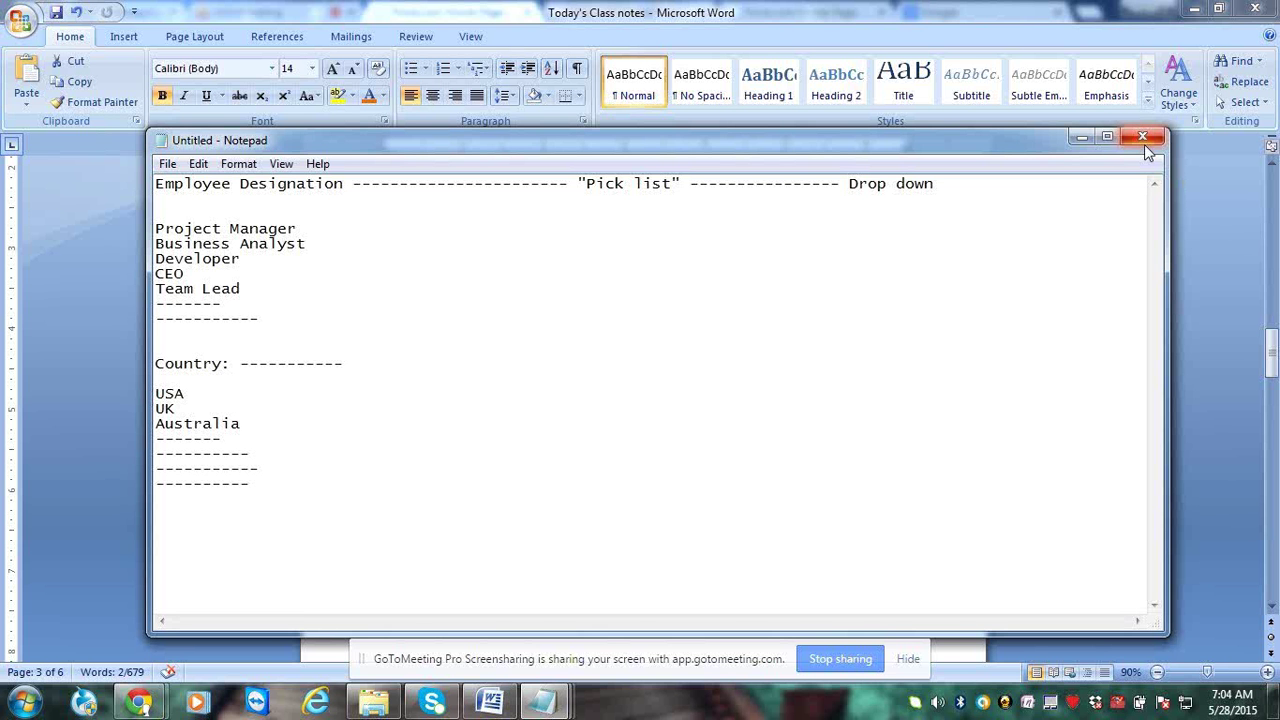
pyautogui.hotkey('alt', 'F4')
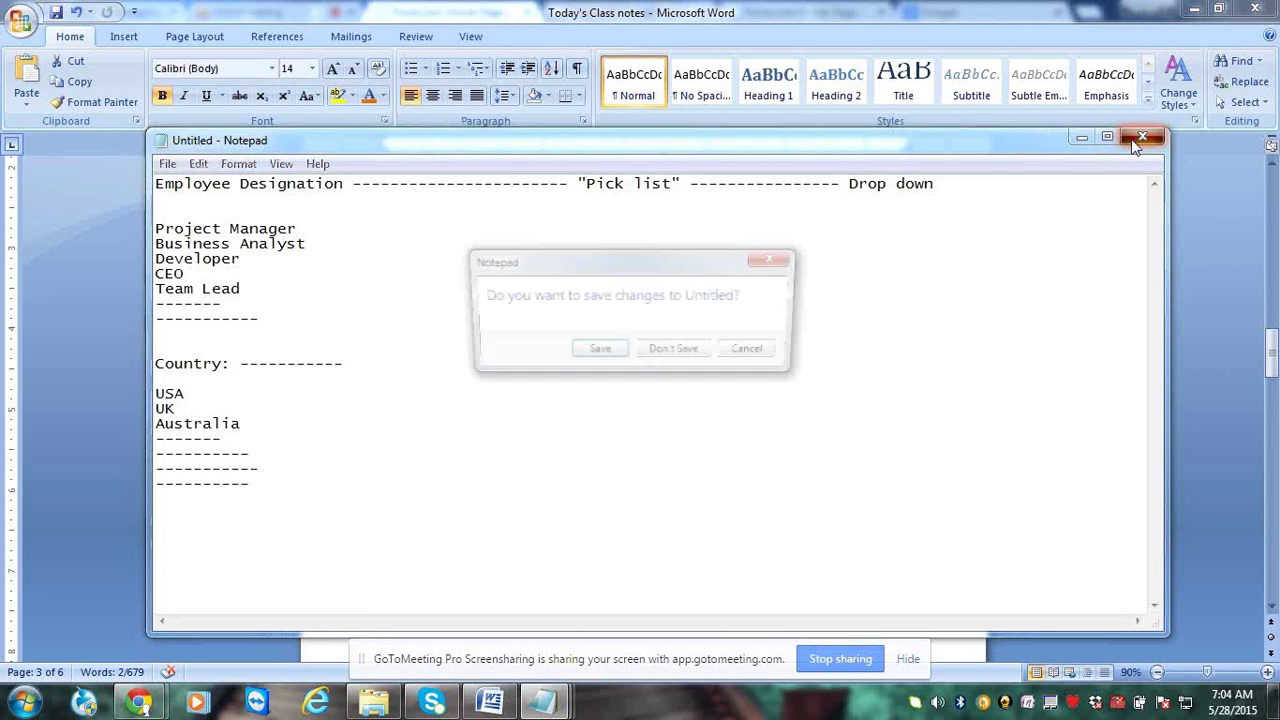
pyautogui.click(672, 357)
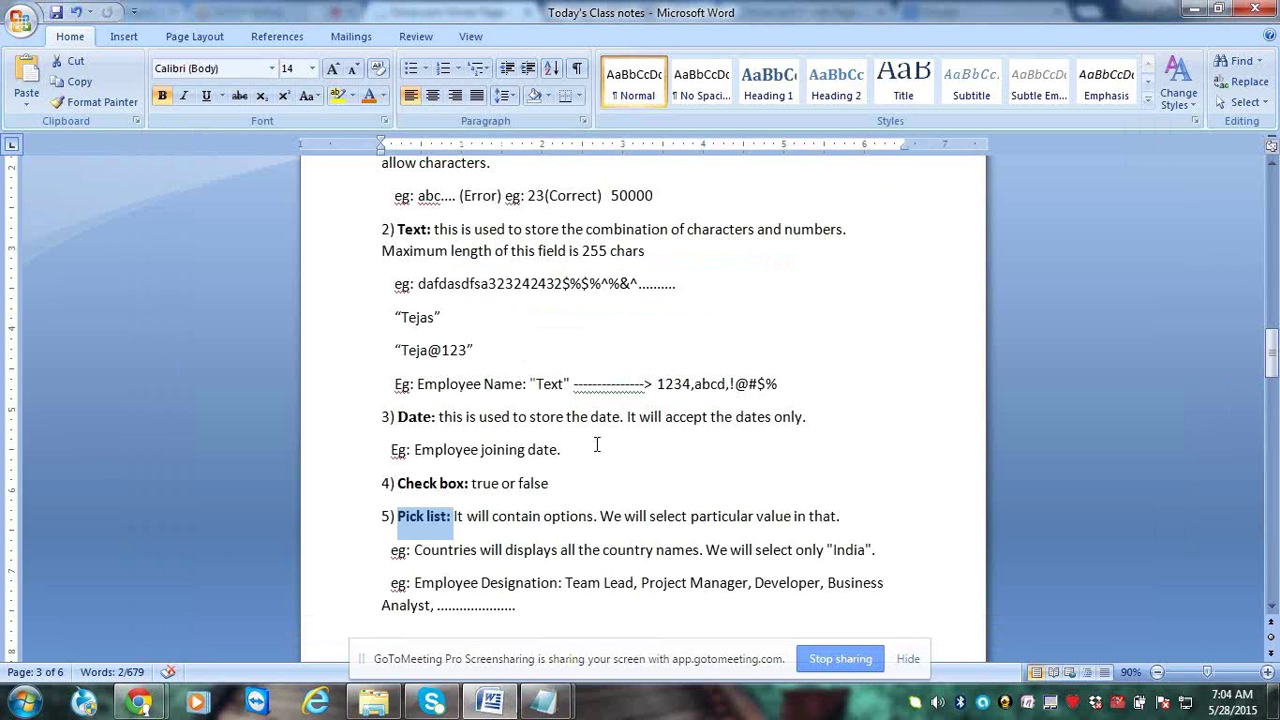
# Delete the empty line above '6) Pick list (Multi)' and select that heading
pyautogui.click(427, 594)
pyautogui.click(430, 518)
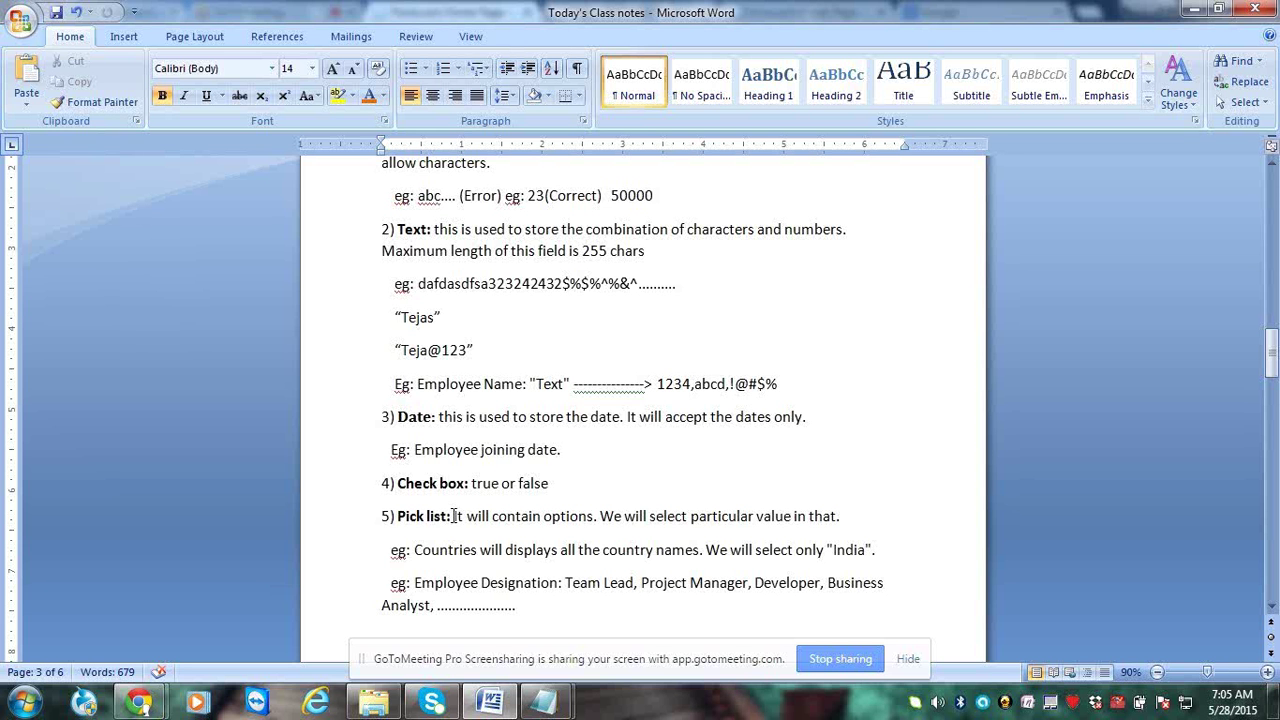
pyautogui.click(464, 551)
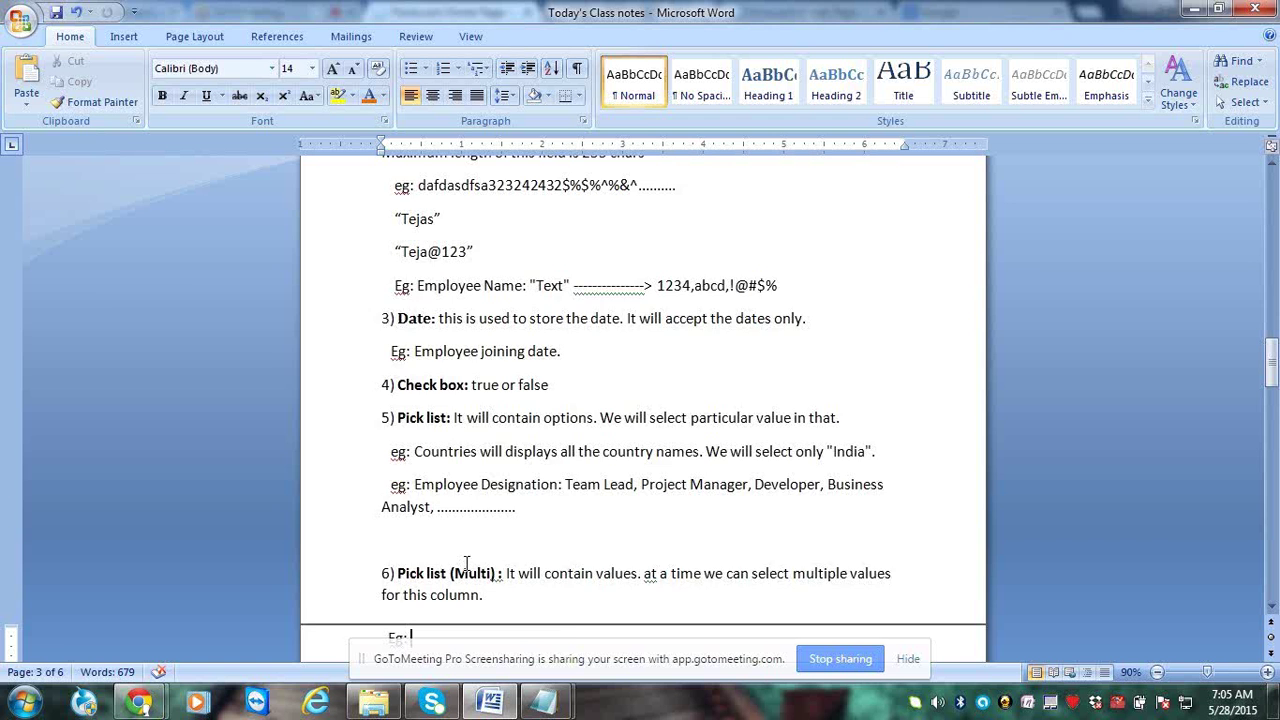
pyautogui.scroll(1, 466, 563)
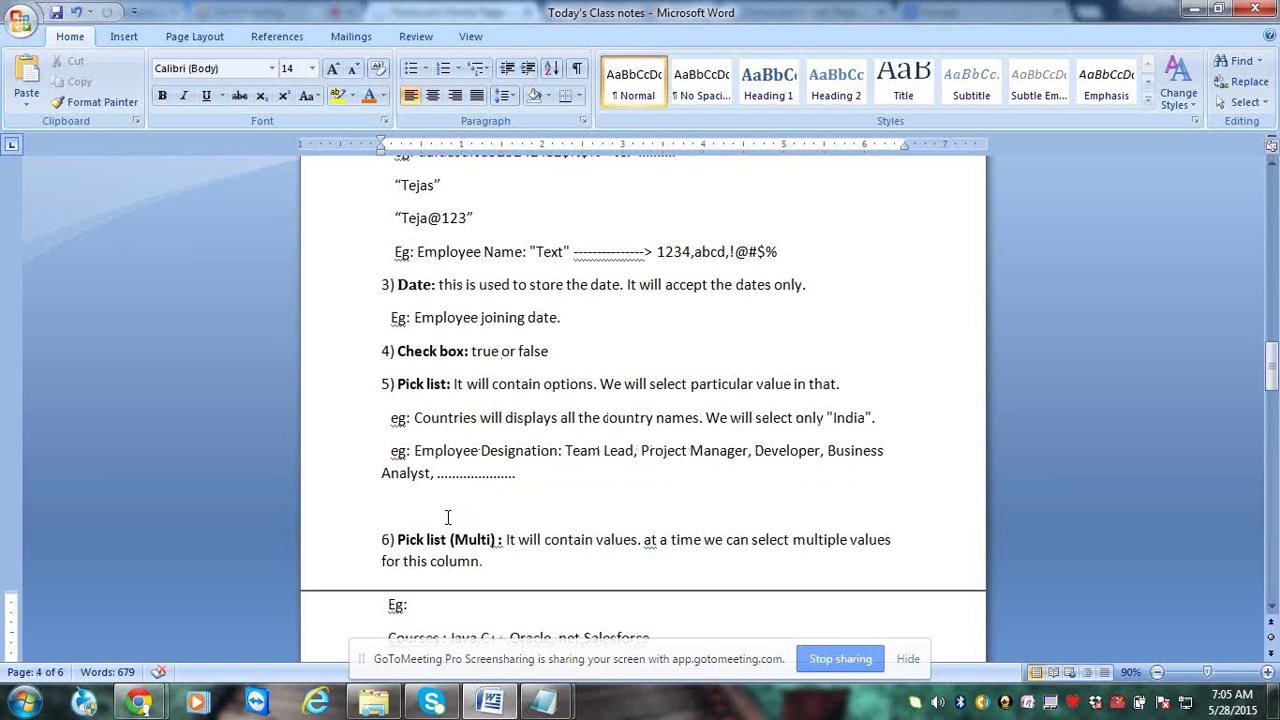
pyautogui.click(441, 512)
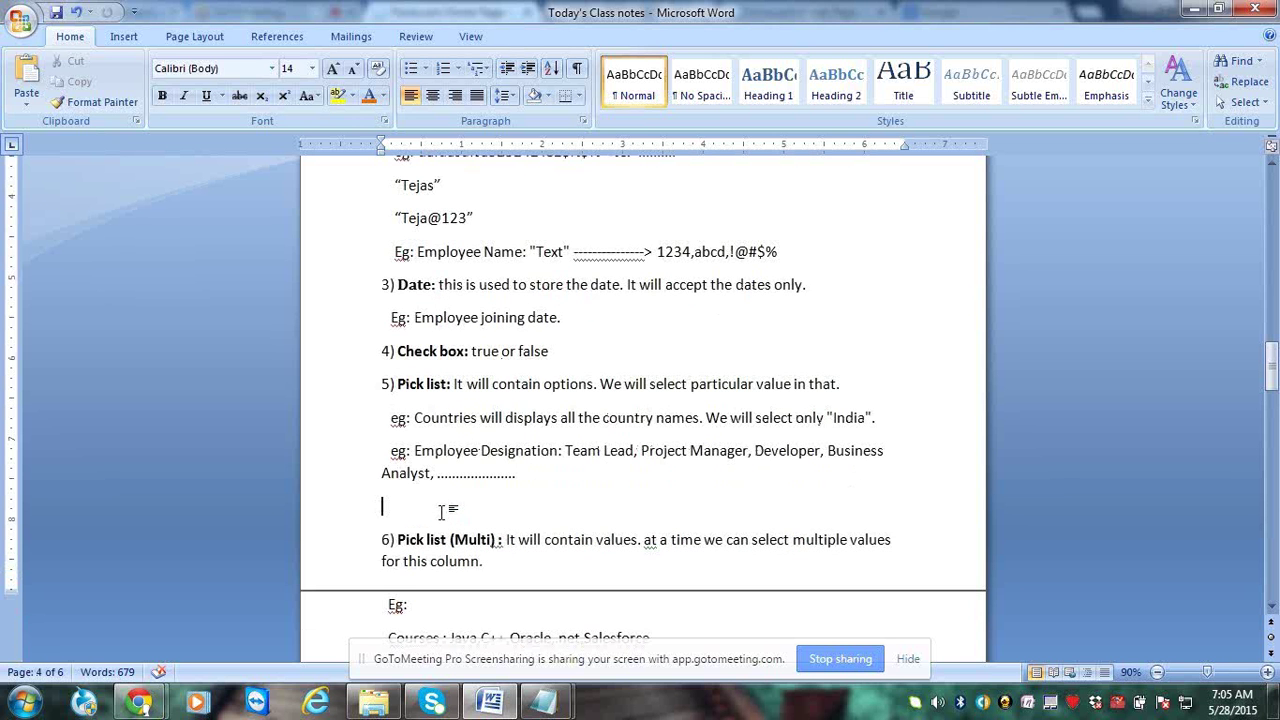
pyautogui.press('Delete')
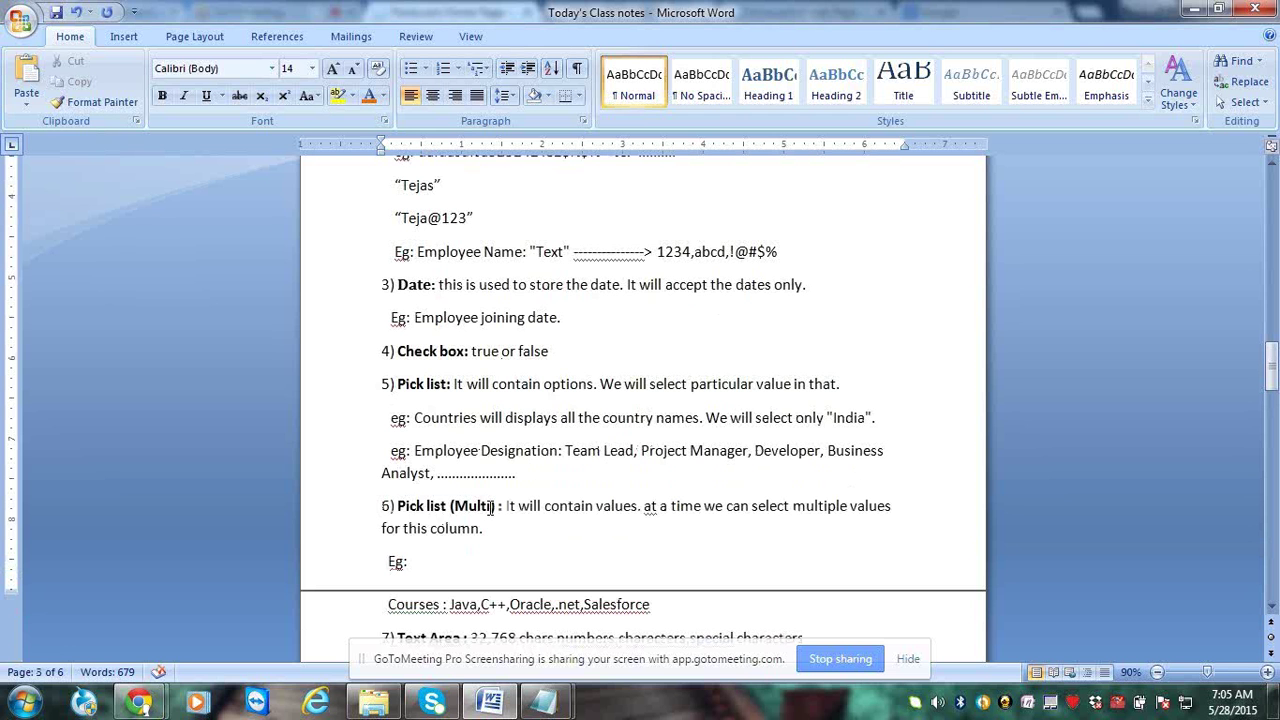
pyautogui.keyDown('shift'); pyautogui.click(492, 507); pyautogui.keyUp('shift')
pyautogui.moveTo(483, 507); pyautogui.dragTo(499, 507)
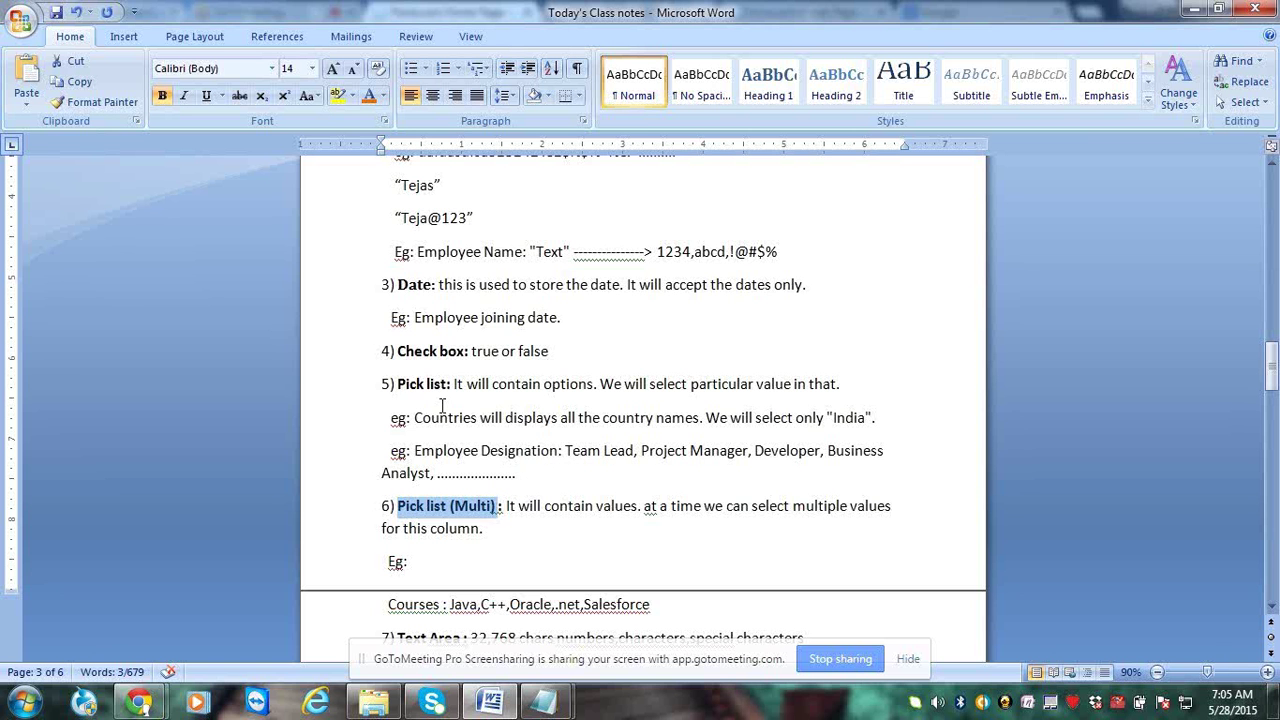
# Highlight the Pick list and Pick list (Multi) headings in items 5 and 6
pyautogui.moveTo(452, 386); pyautogui.dragTo(409, 388)
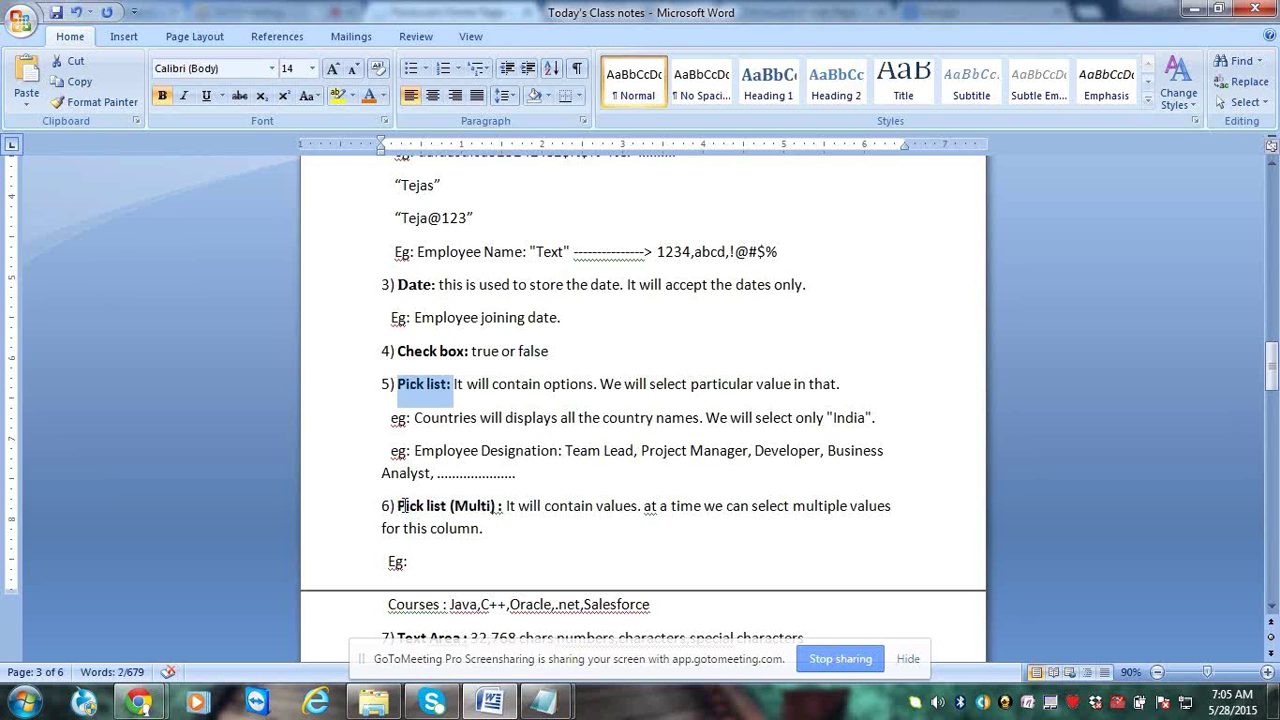
pyautogui.moveTo(400, 505); pyautogui.dragTo(493, 508)
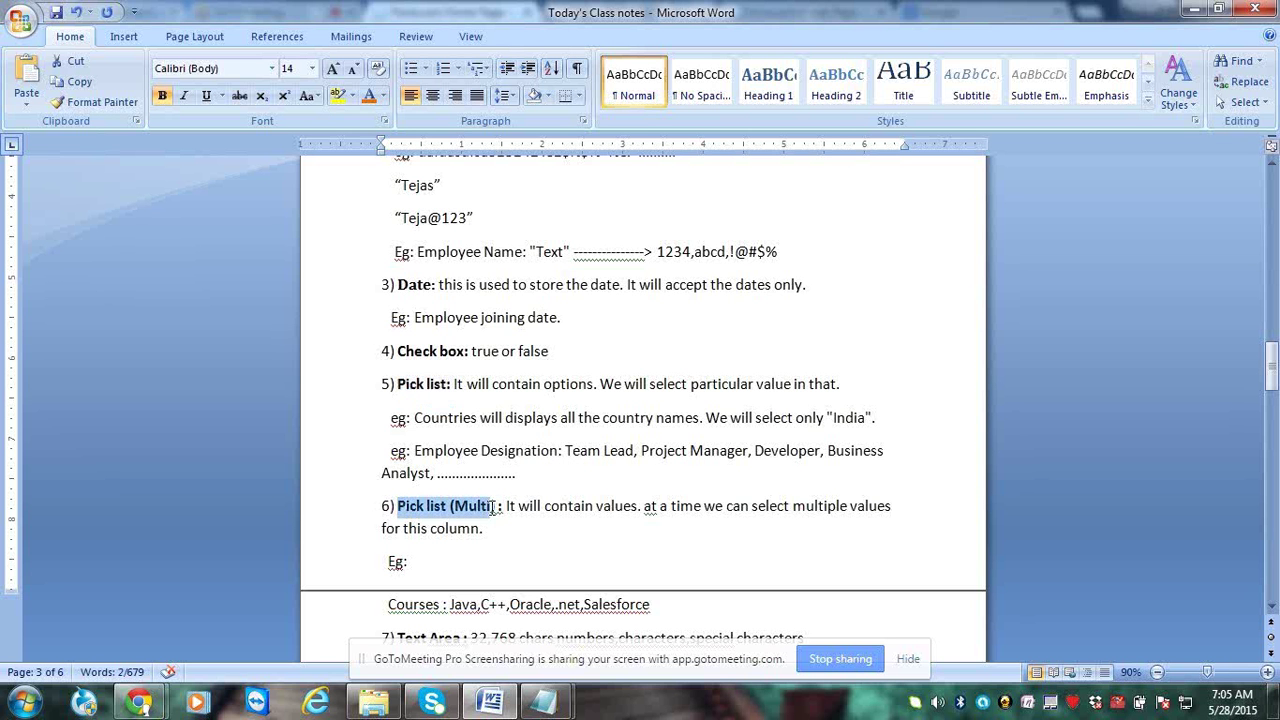
pyautogui.click(563, 539)
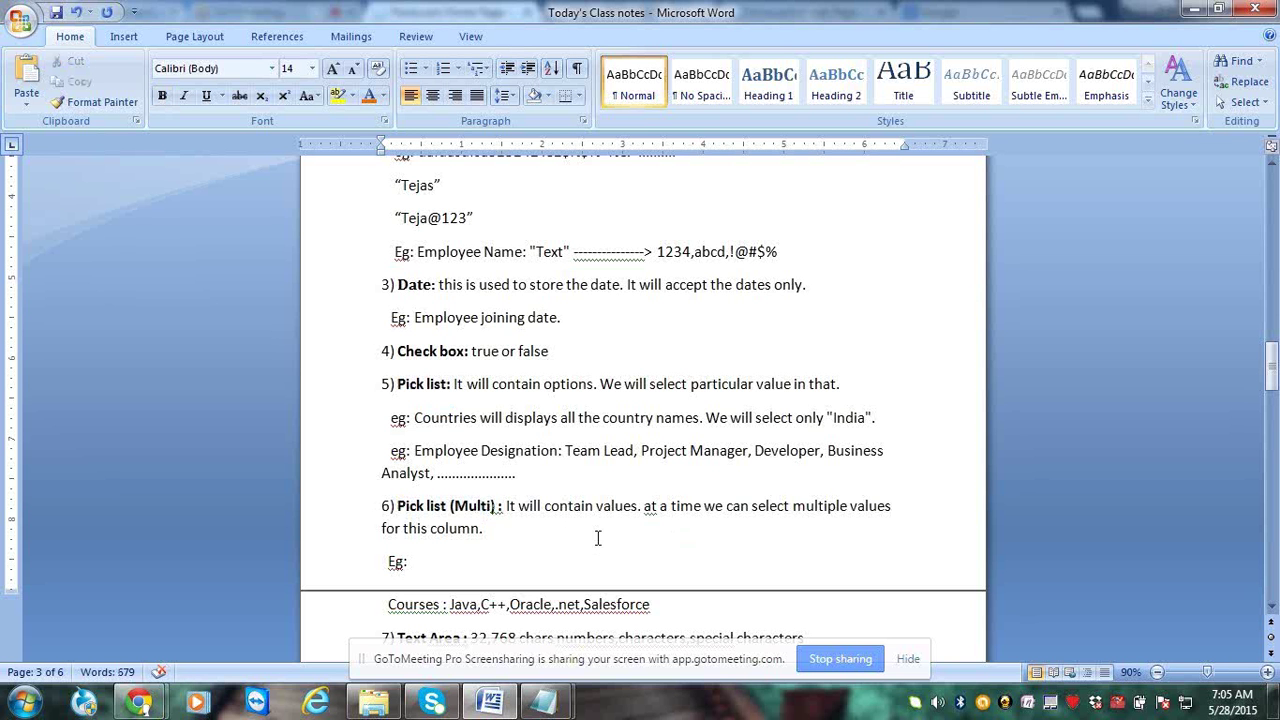
# Fix the comma and spacing so Courses reads Java, C++, Oracle, .net, Salesforce
pyautogui.click(563, 558)
pyautogui.click(502, 604)
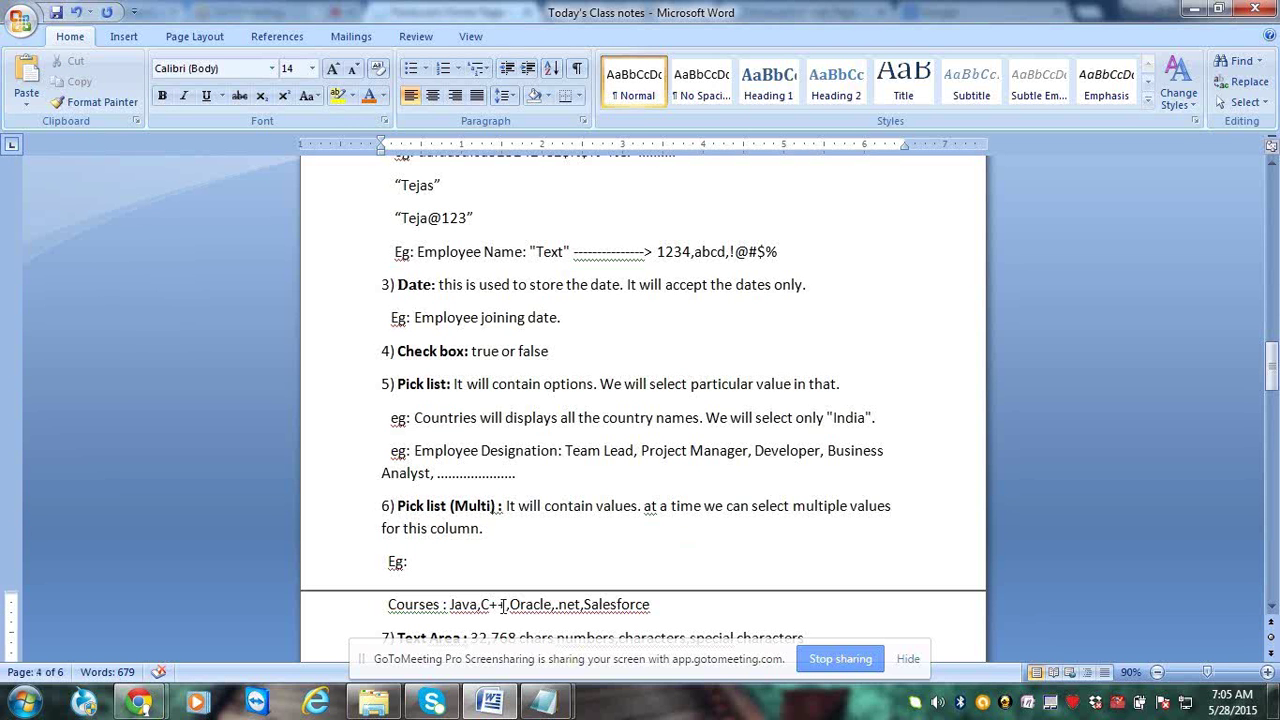
pyautogui.click(483, 604)
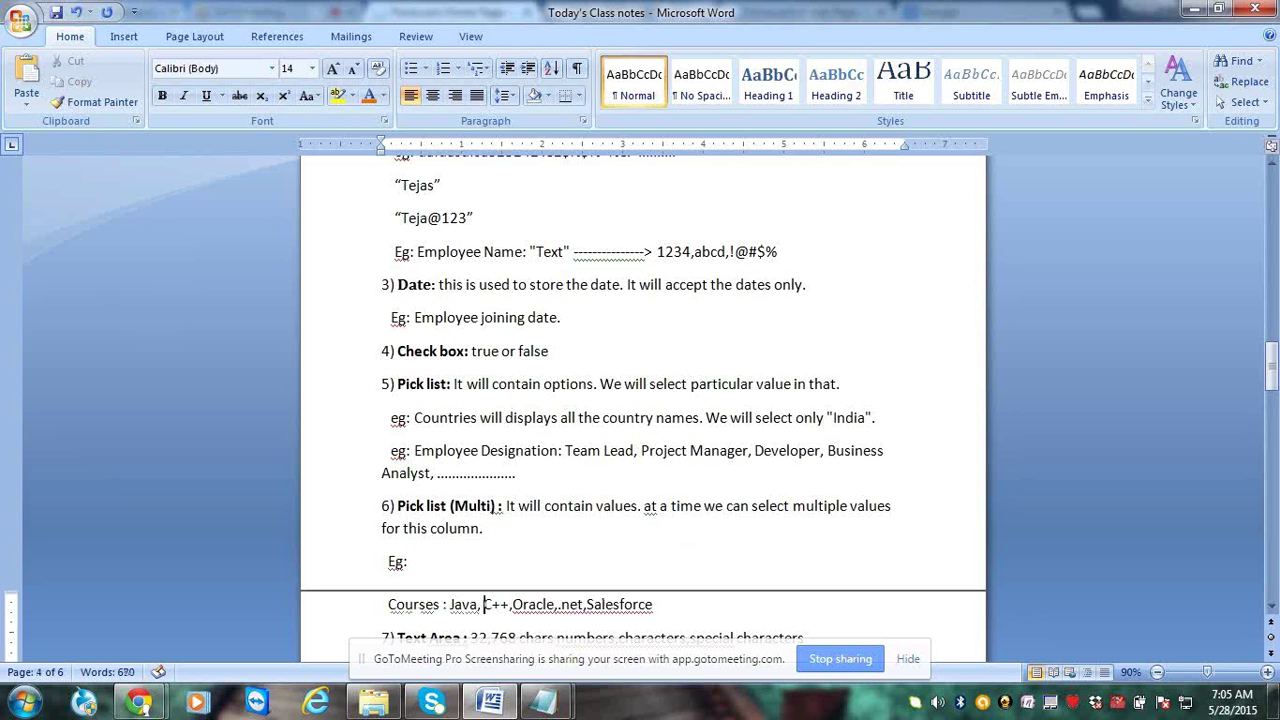
pyautogui.moveTo(446, 604); pyautogui.dragTo(411, 604)
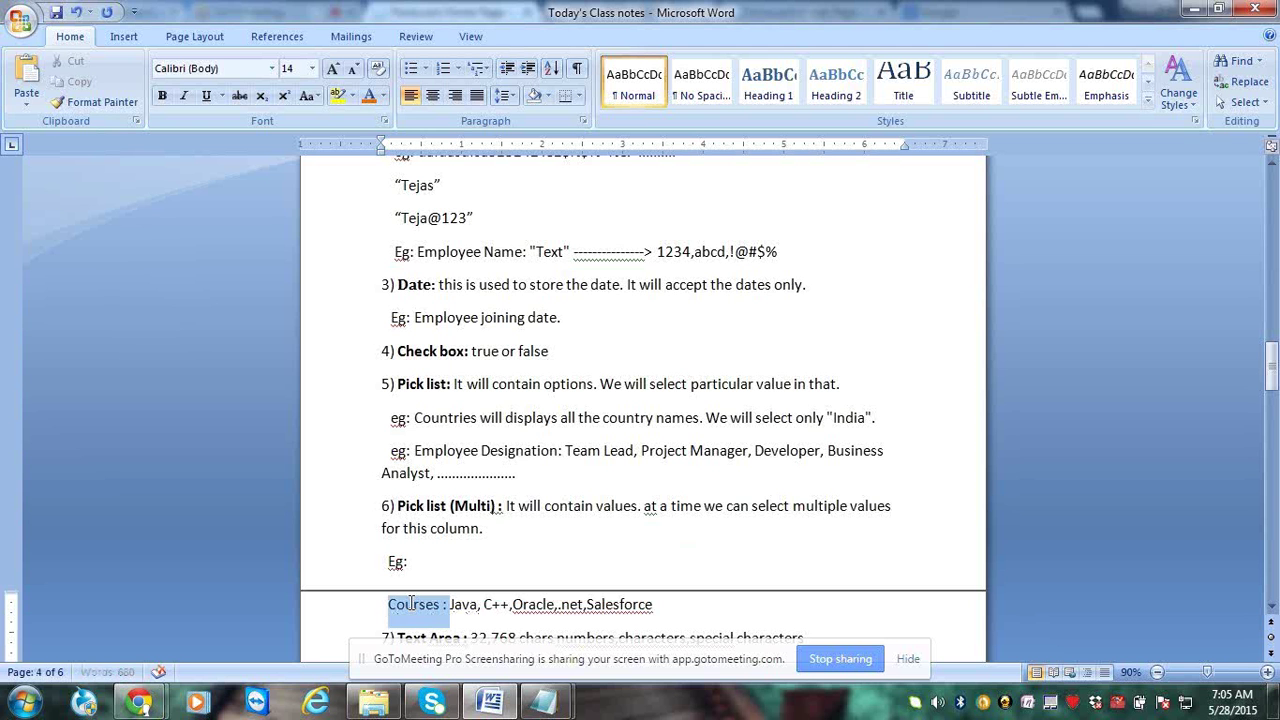
pyautogui.click(461, 608)
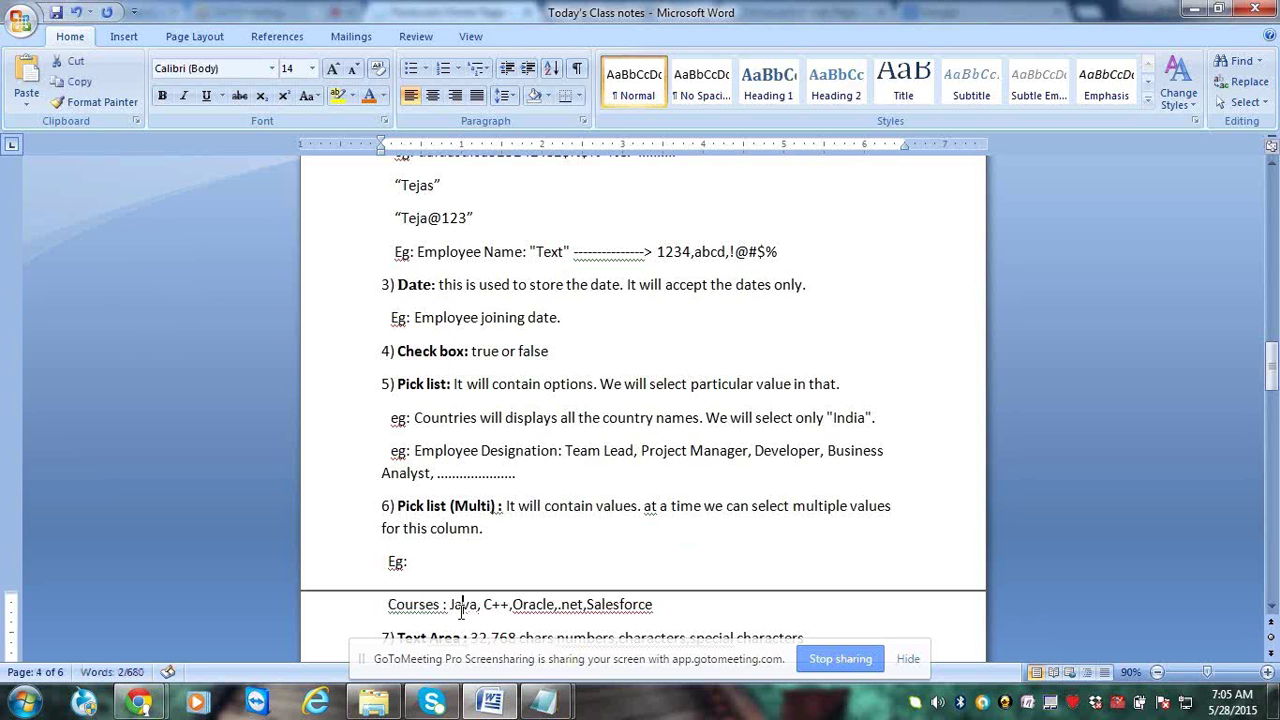
pyautogui.click(478, 606)
pyautogui.write(',')
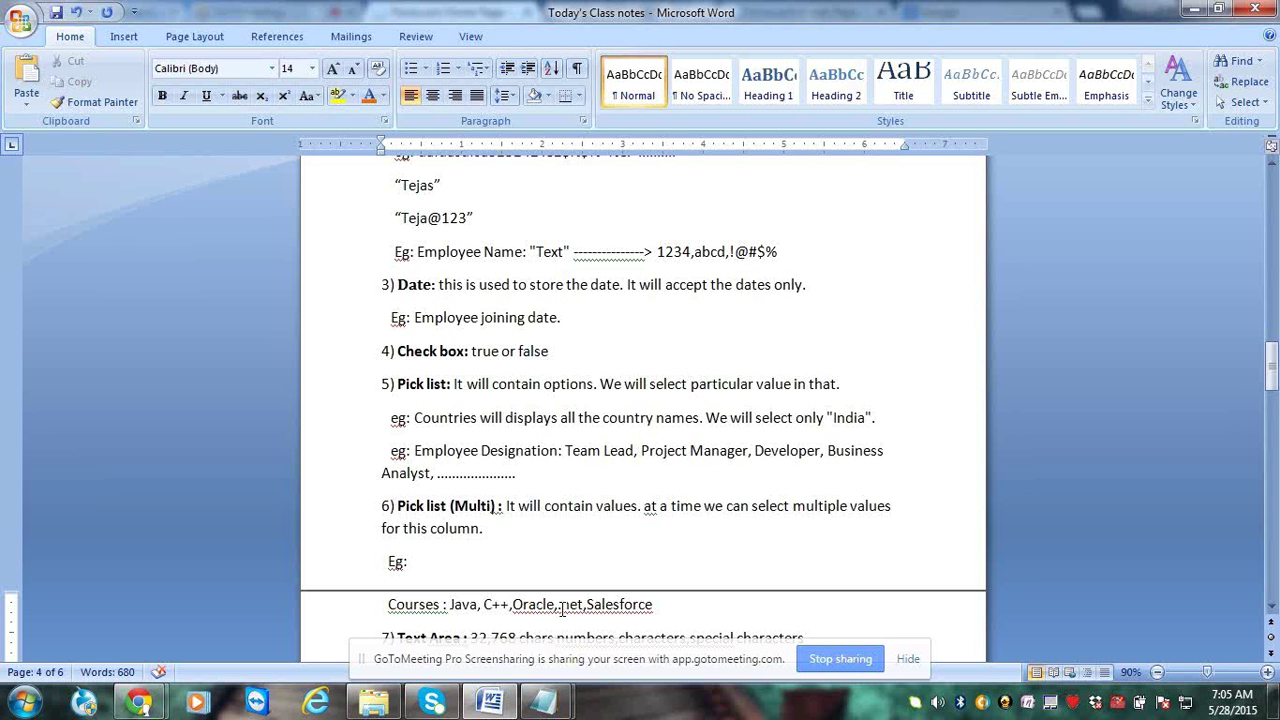
pyautogui.click(562, 607)
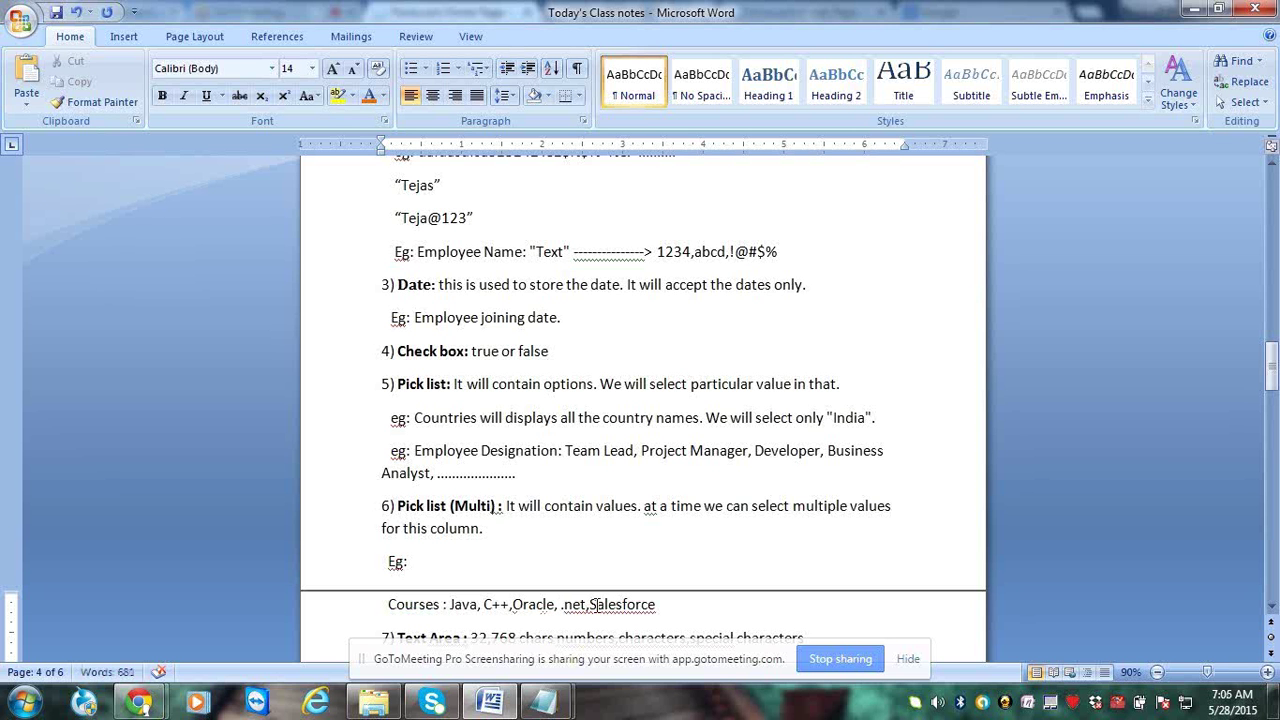
pyautogui.click(591, 605)
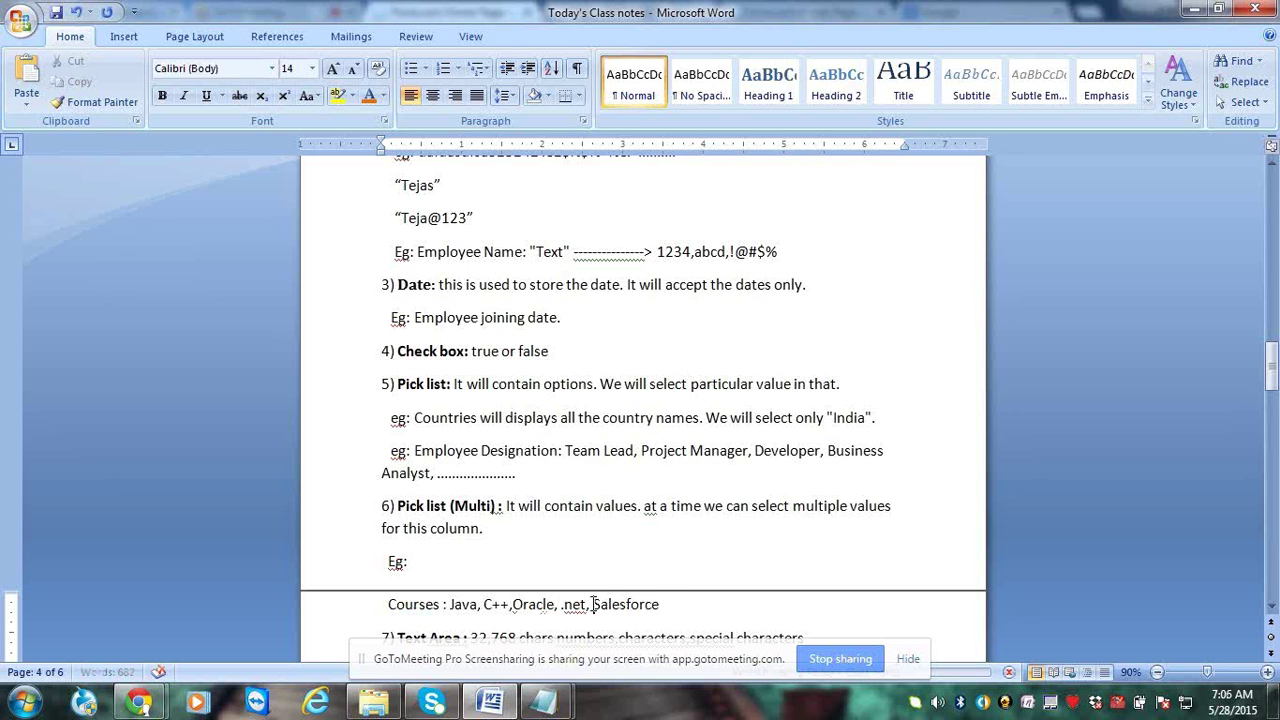
pyautogui.scroll(-3, 593, 604)
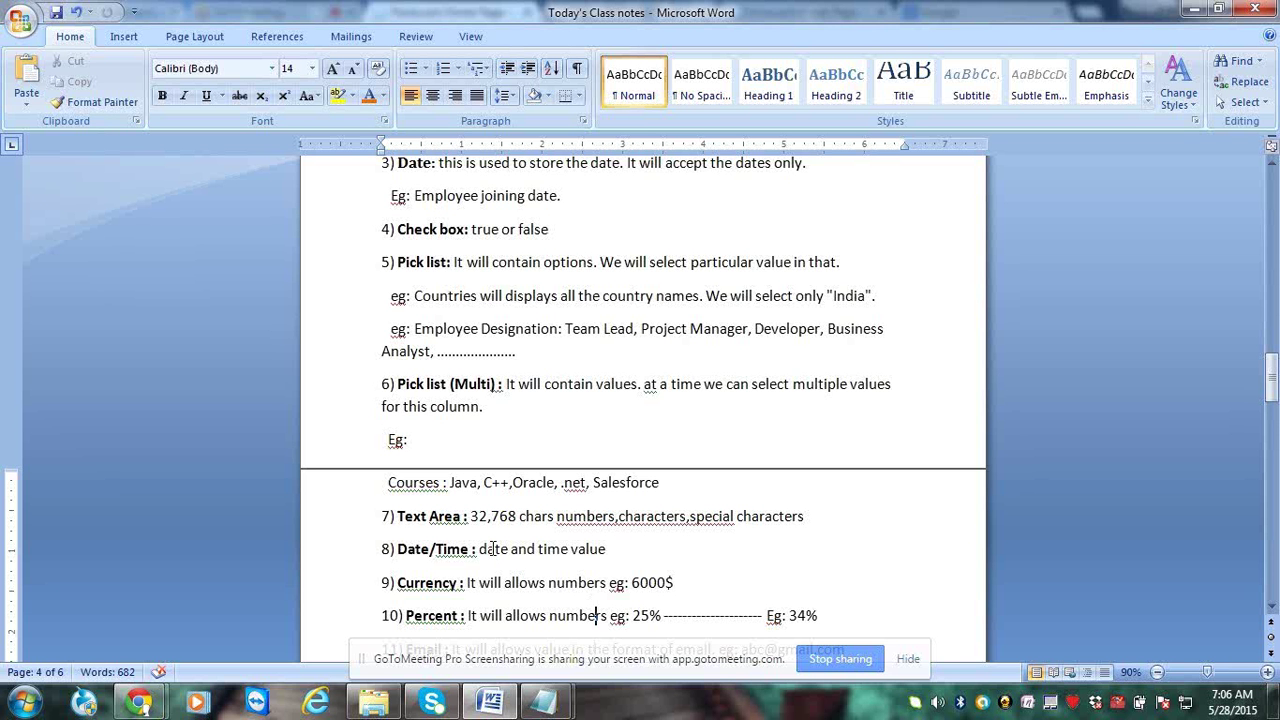
pyautogui.scroll(1, 492, 548)
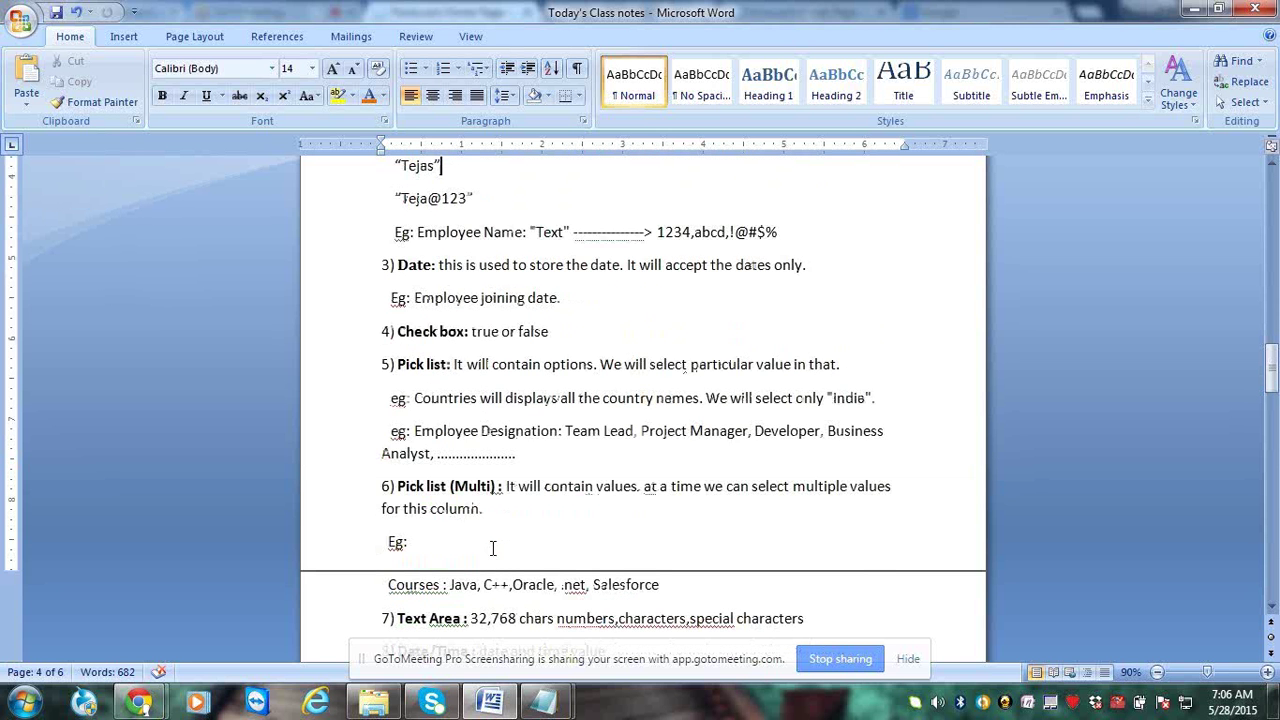
pyautogui.scroll(1, 492, 548)
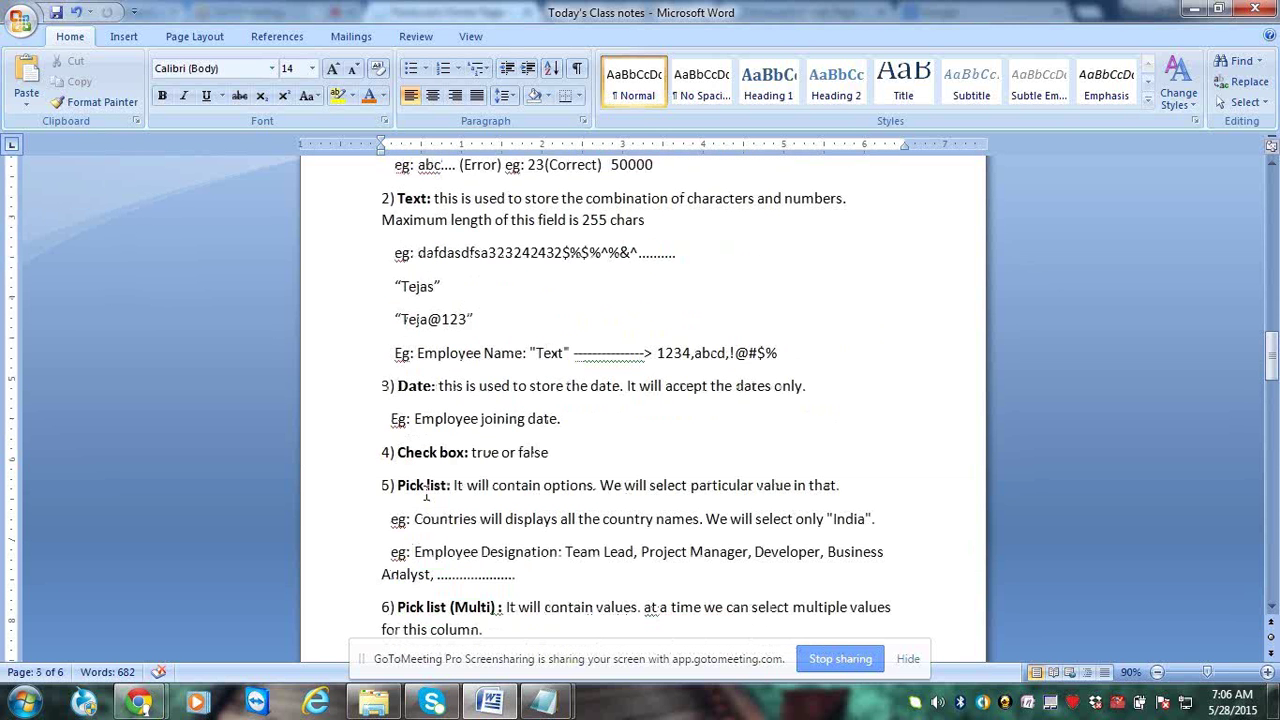
pyautogui.moveTo(397, 198); pyautogui.dragTo(435, 198)
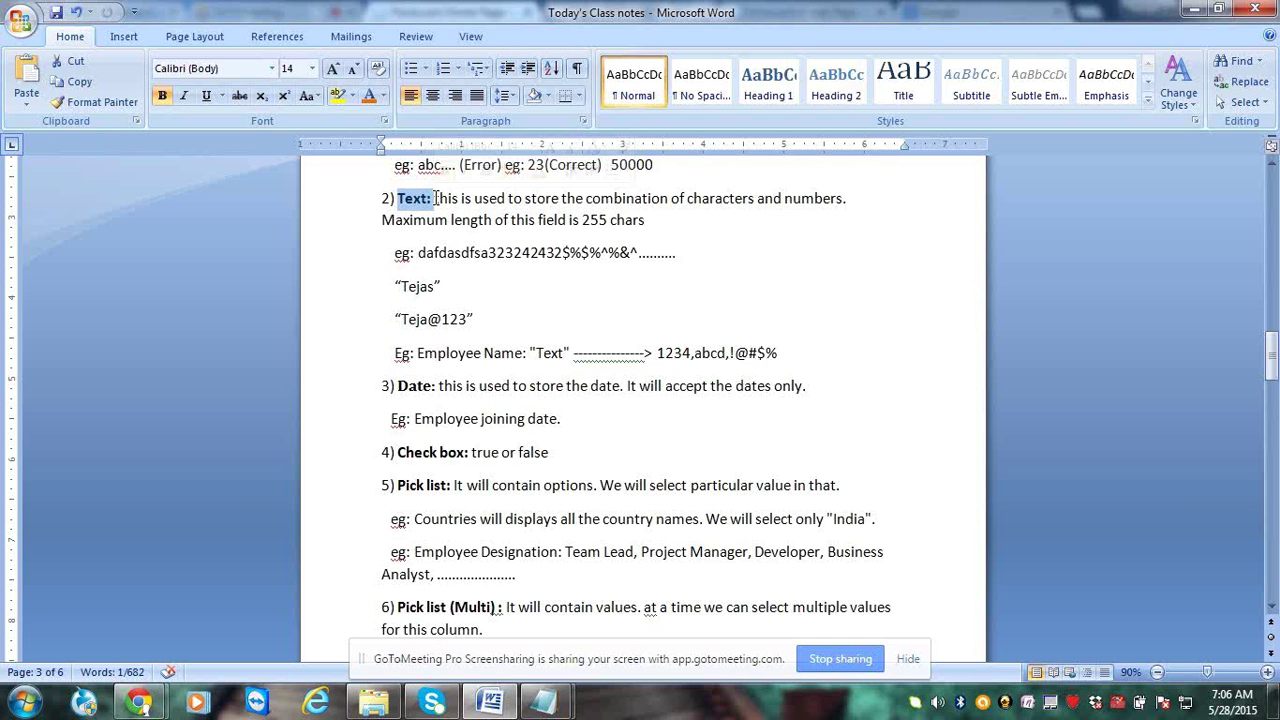
pyautogui.click(449, 220)
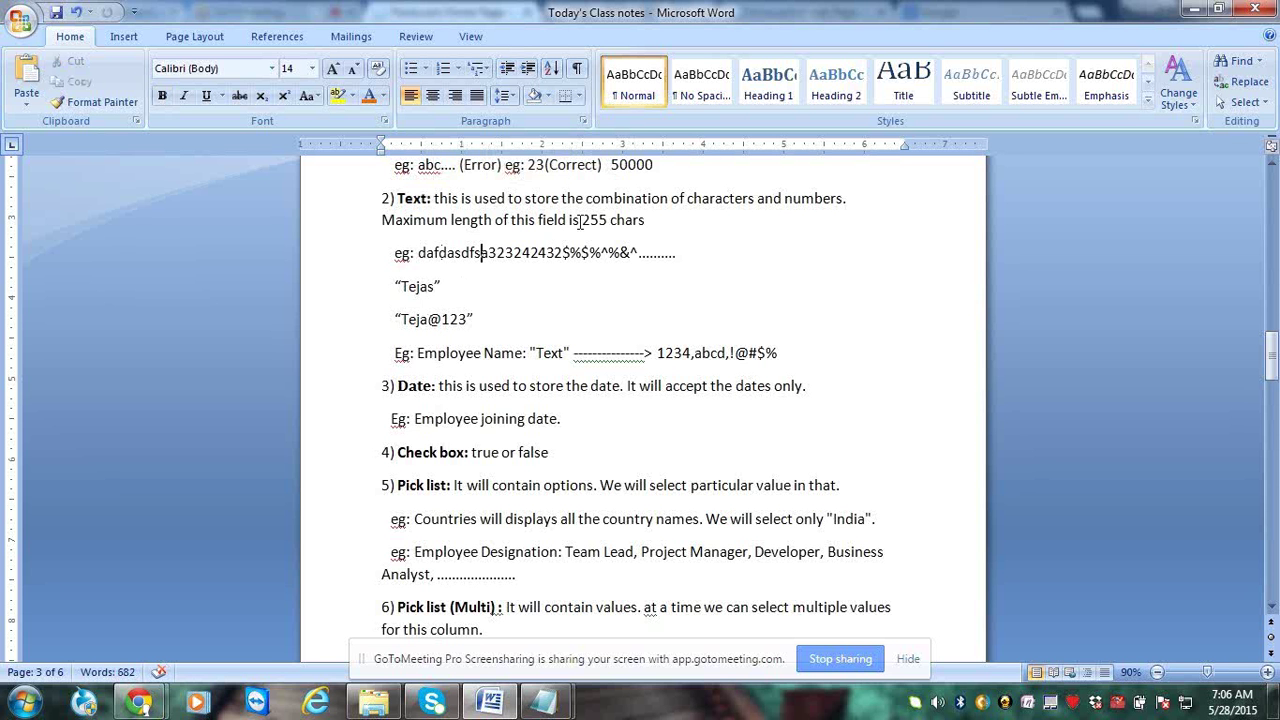
pyautogui.moveTo(578, 220); pyautogui.dragTo(612, 221)
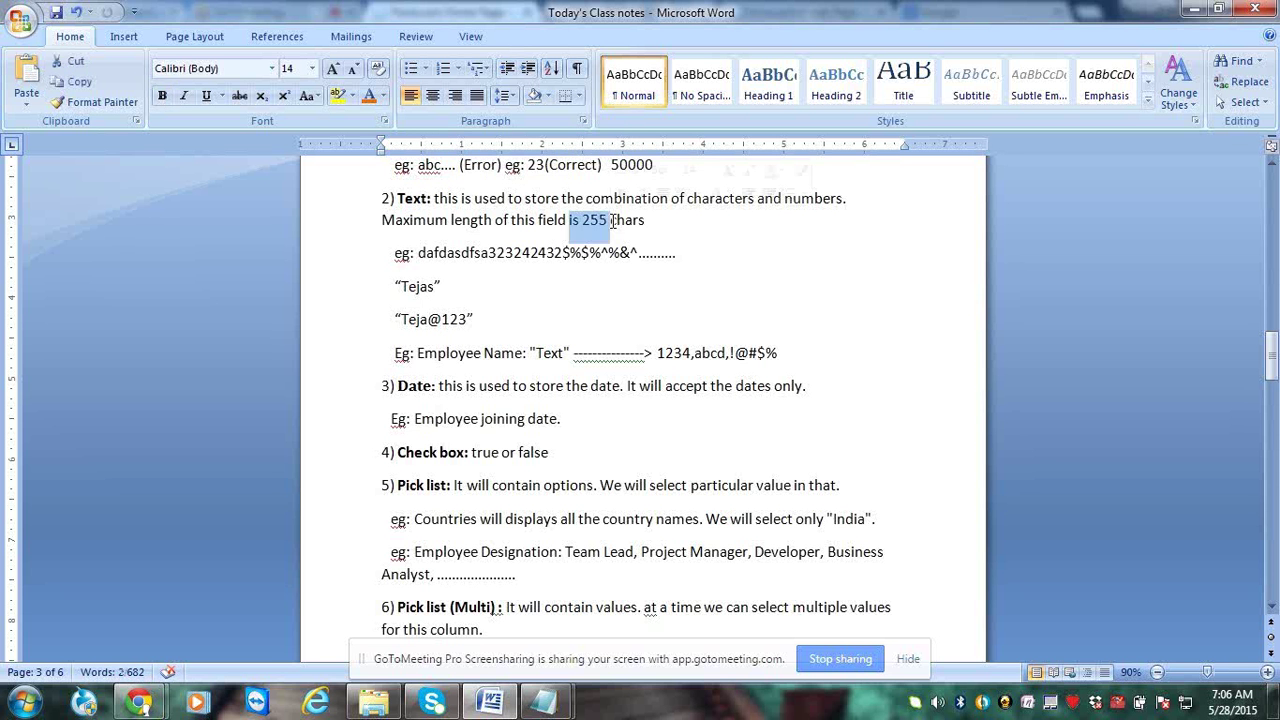
pyautogui.click(610, 221)
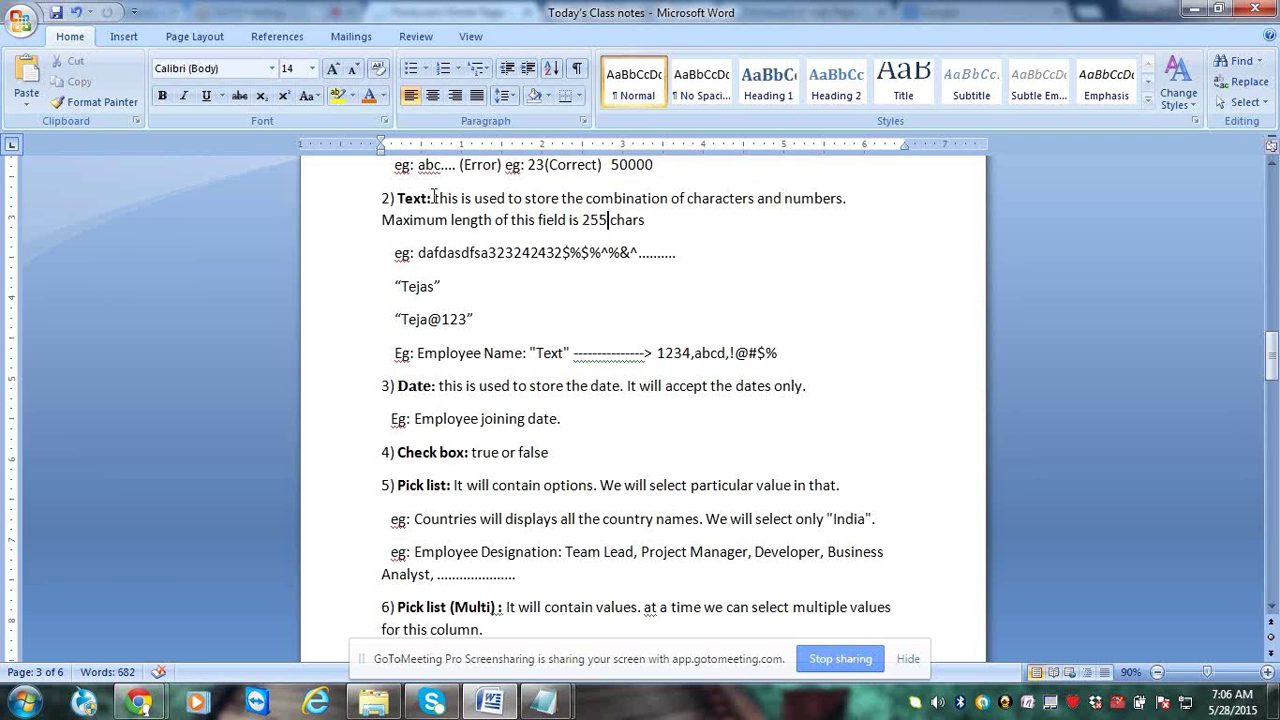
pyautogui.moveTo(433, 197); pyautogui.dragTo(399, 197)
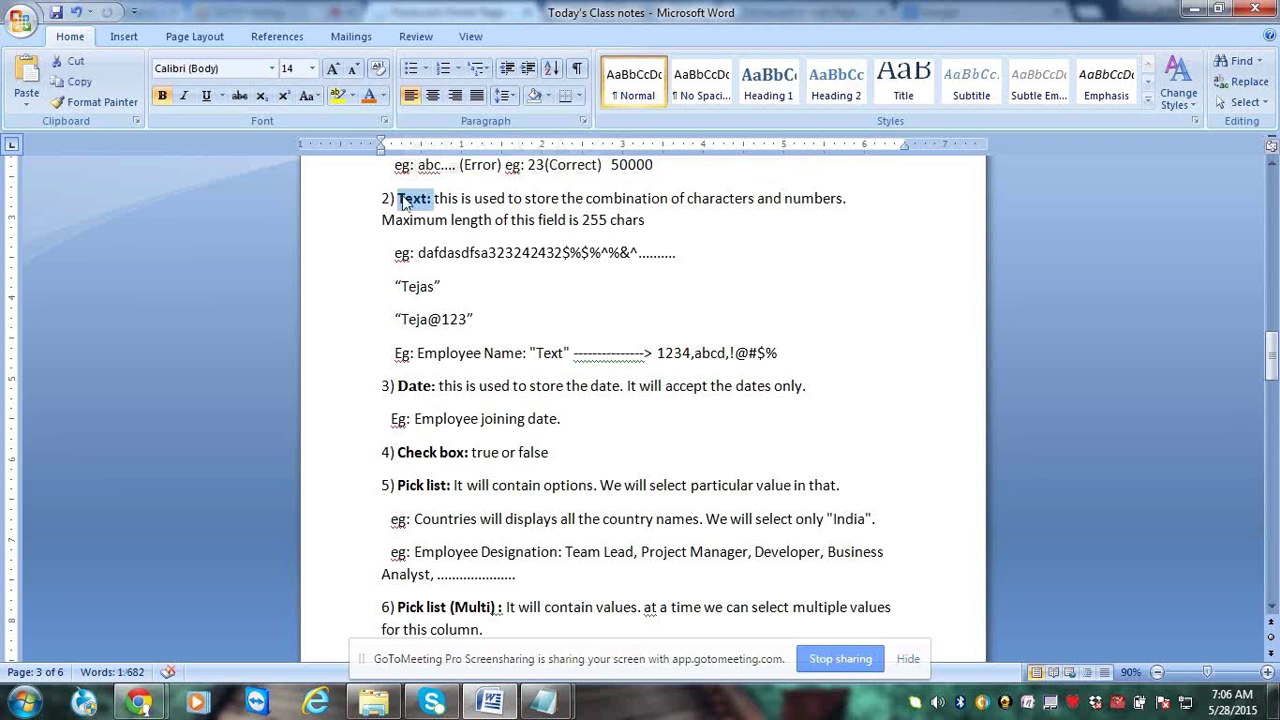
pyautogui.click(435, 250)
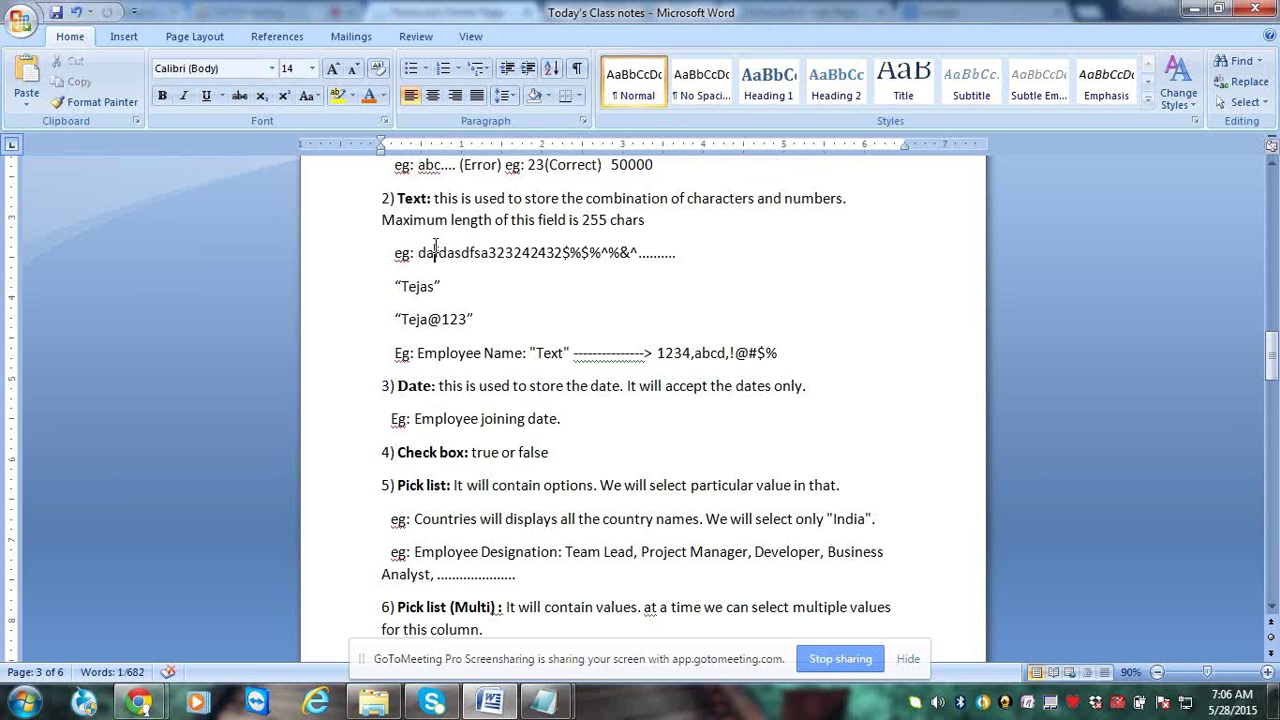
pyautogui.moveTo(582, 220); pyautogui.dragTo(607, 220)
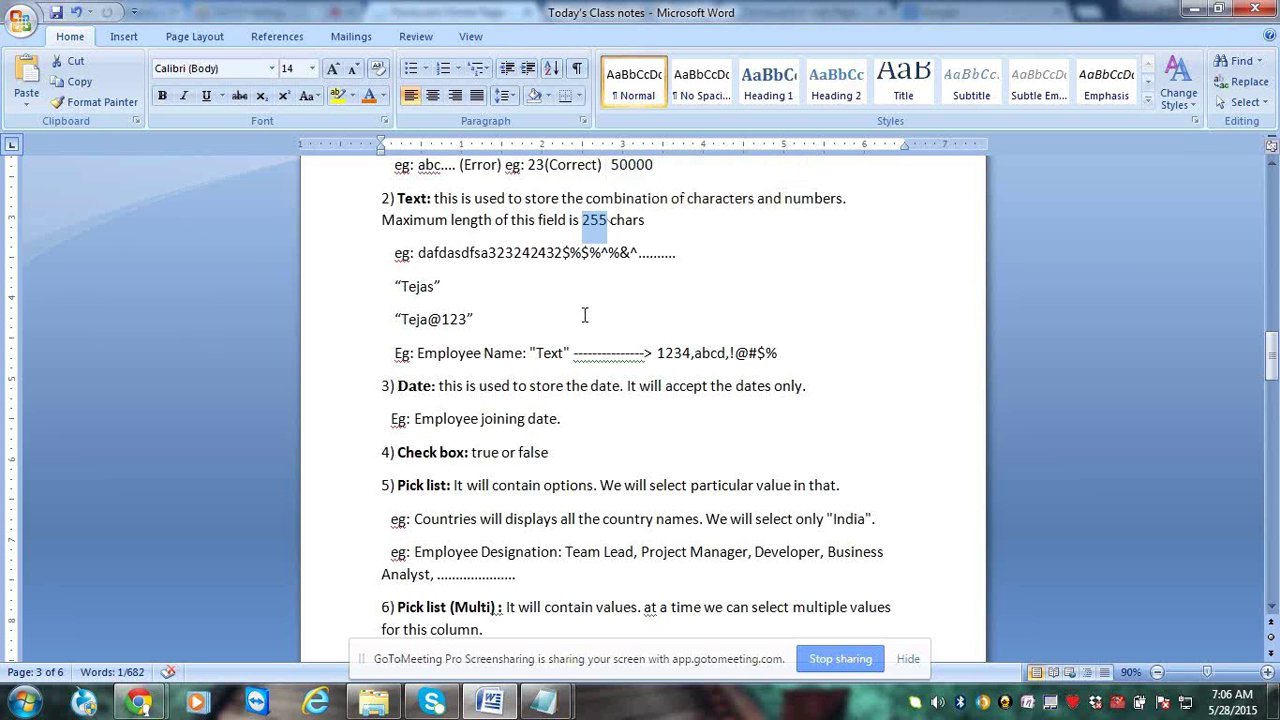
pyautogui.click(585, 230)
pyautogui.moveTo(585, 230); pyautogui.dragTo(603, 222)
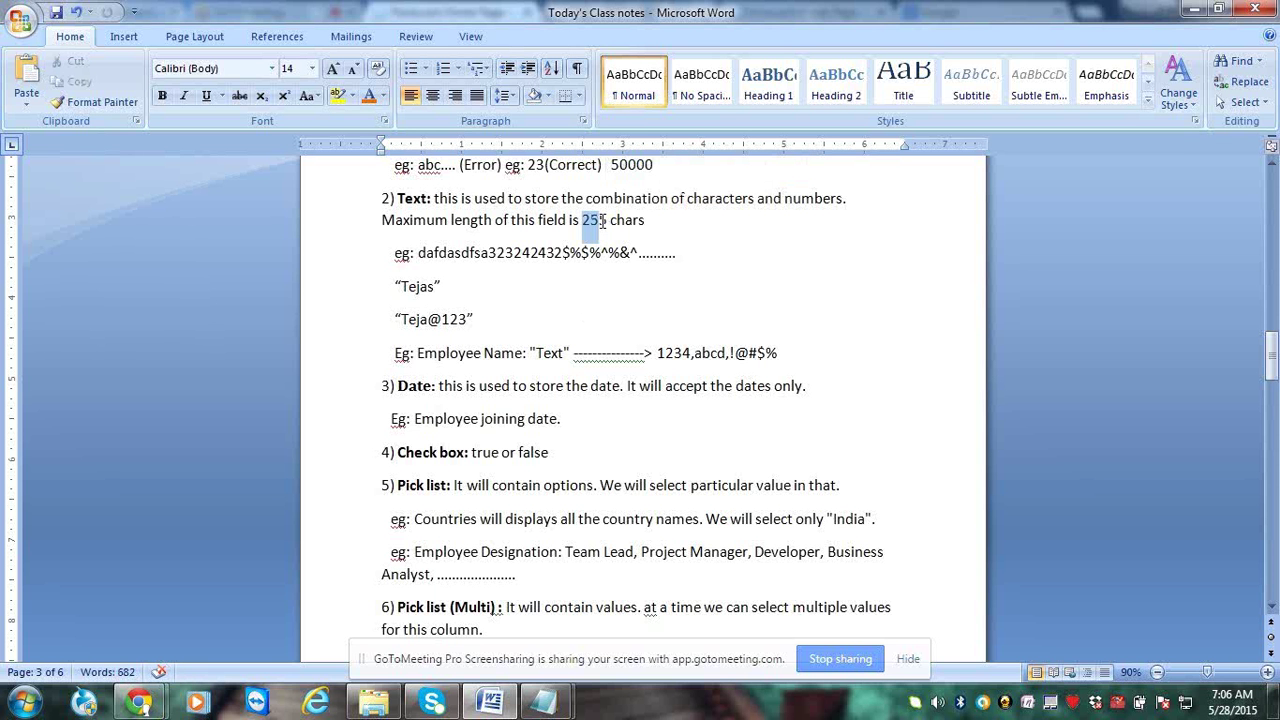
pyautogui.click(557, 321)
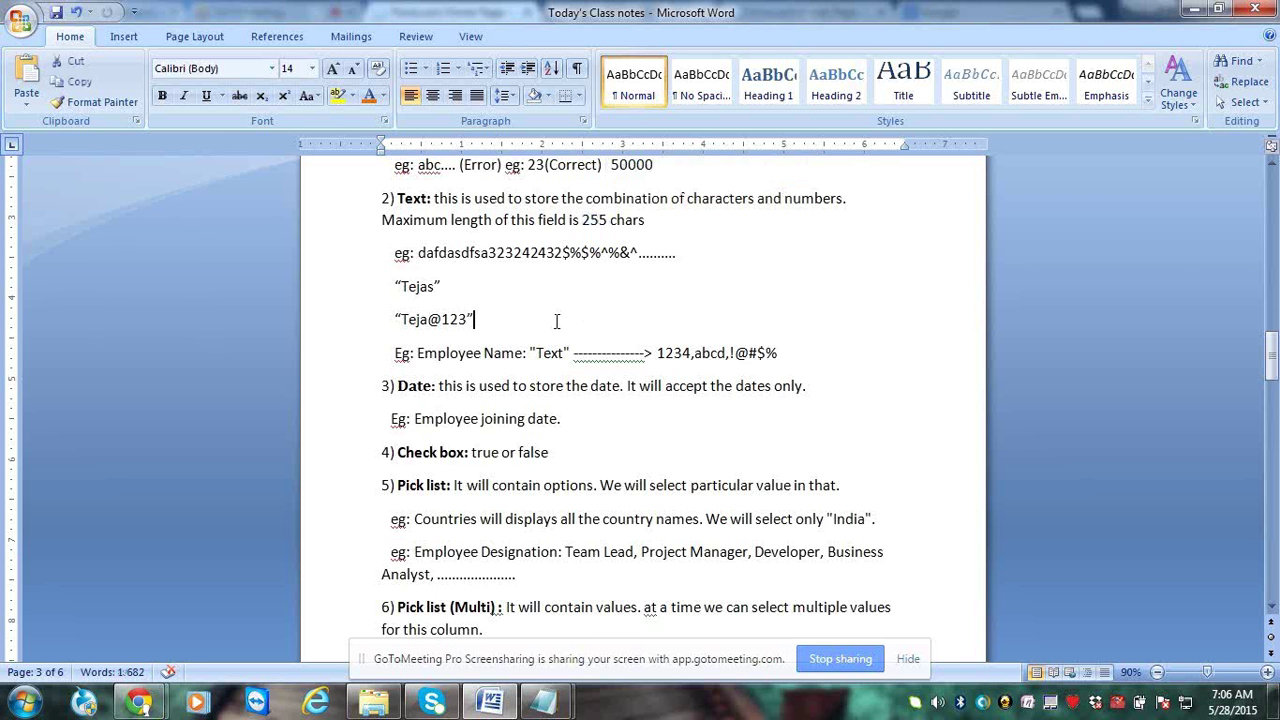
pyautogui.scroll(-2, 557, 321)
pyautogui.scroll(-1, 557, 321)
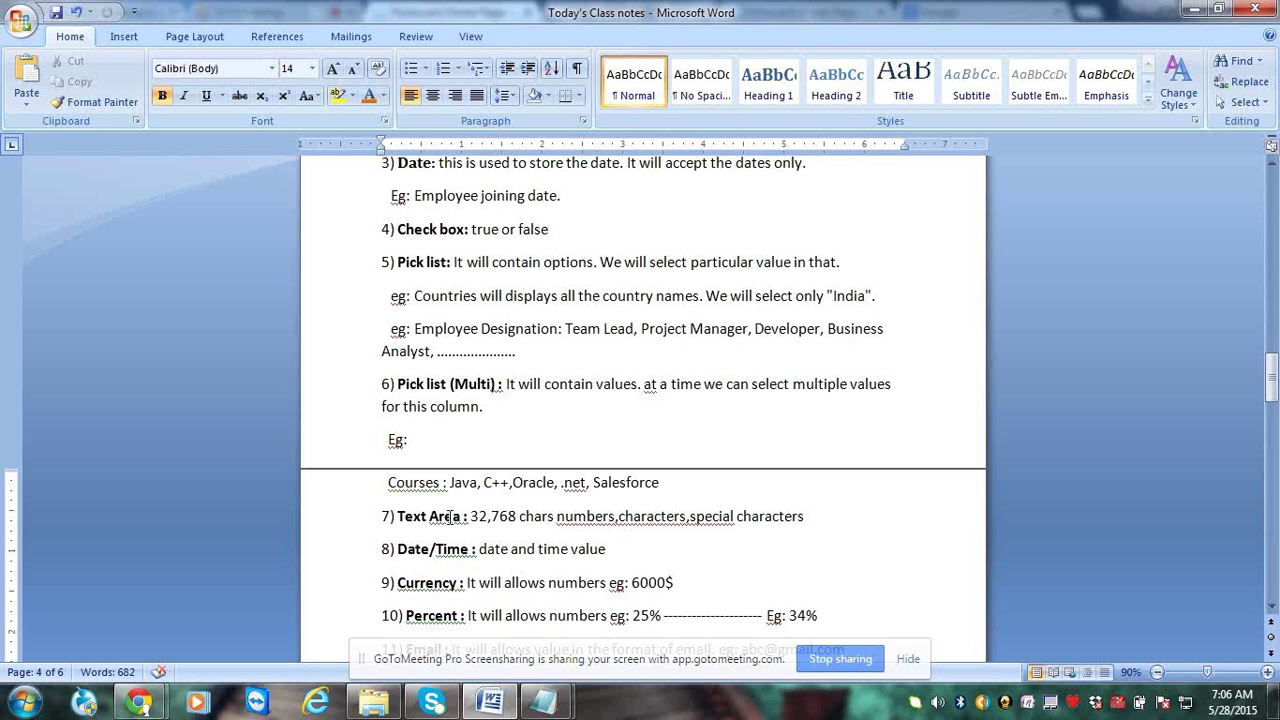
# Highlight the 32,768 chars limit in item 7, Text Area, and add a space after 'numbers,'
pyautogui.moveTo(472, 516); pyautogui.dragTo(400, 516)
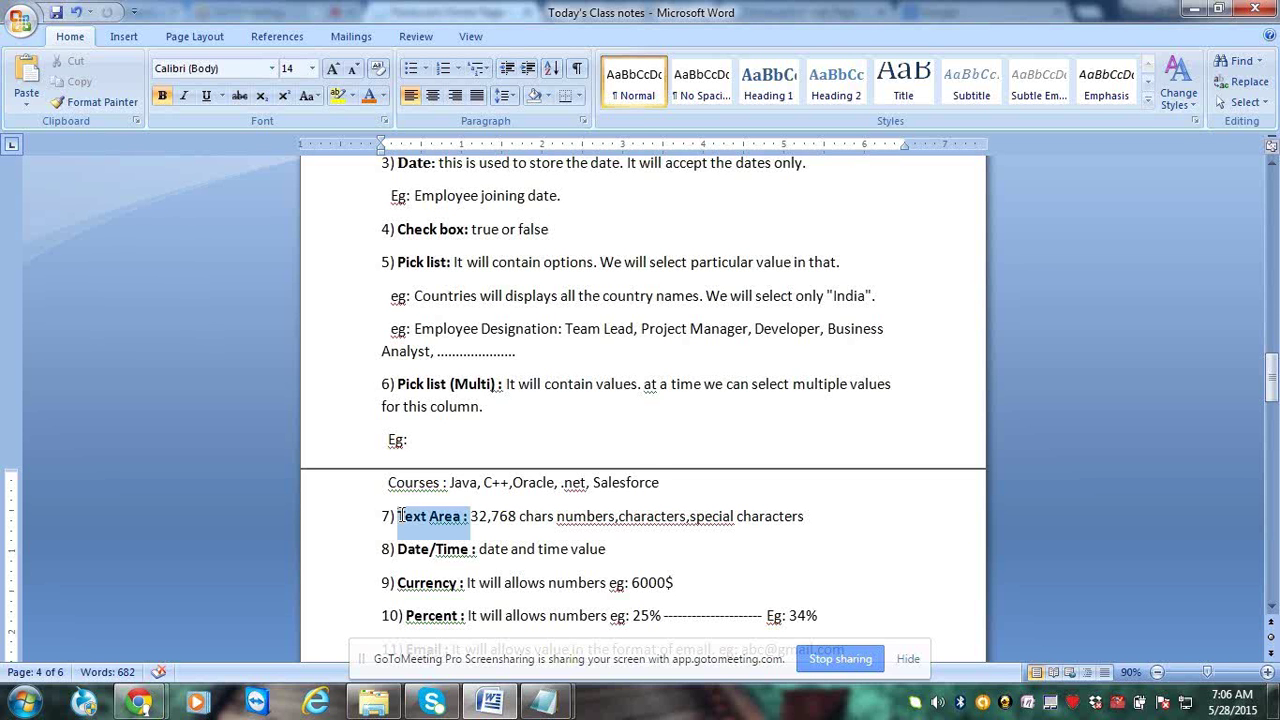
pyautogui.click(462, 518)
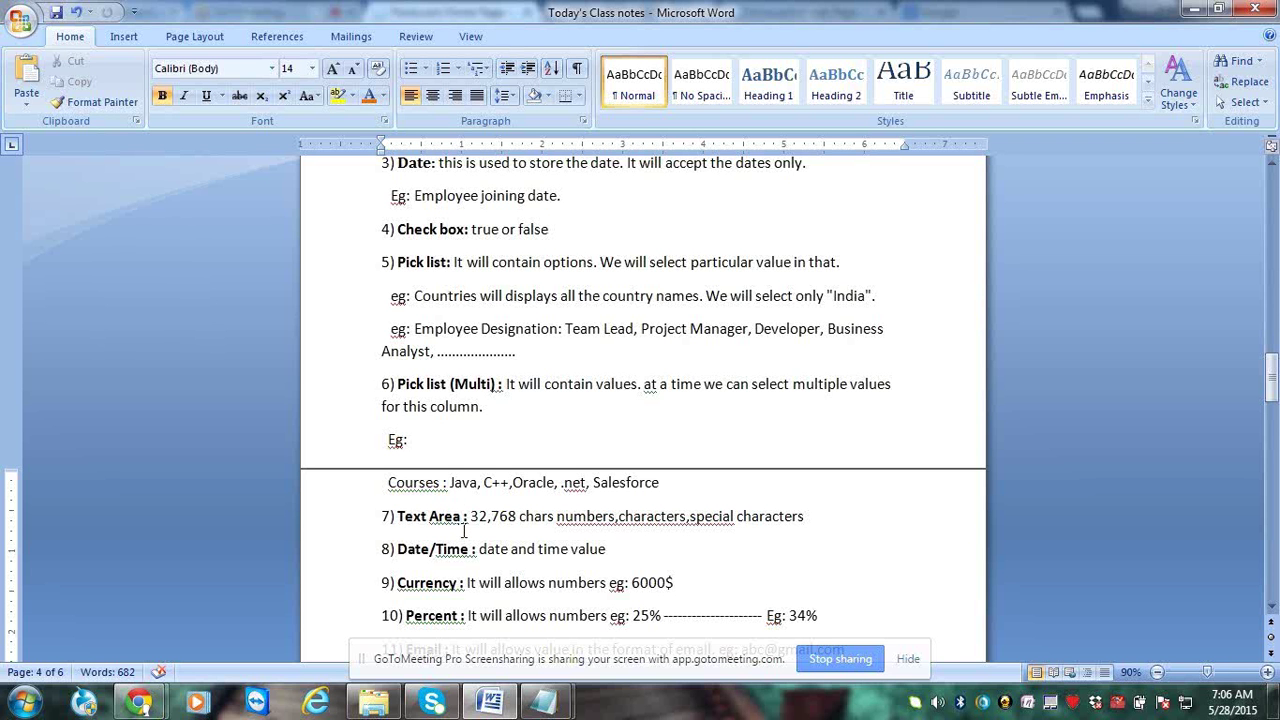
pyautogui.doubleClick(495, 516)
pyautogui.moveTo(495, 516); pyautogui.dragTo(534, 517)
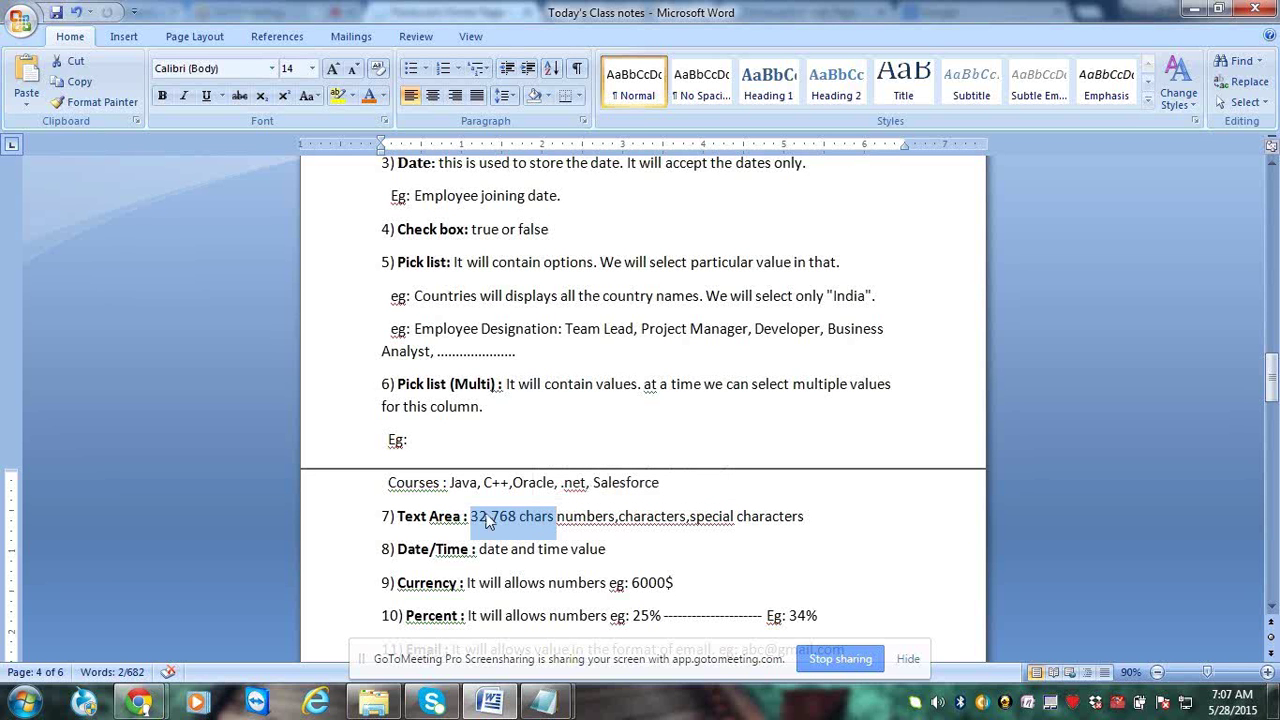
pyautogui.moveTo(468, 517)
pyautogui.mouseDown()
pyautogui.moveTo(408, 516)
pyautogui.moveTo(490, 521)
pyautogui.mouseUp()
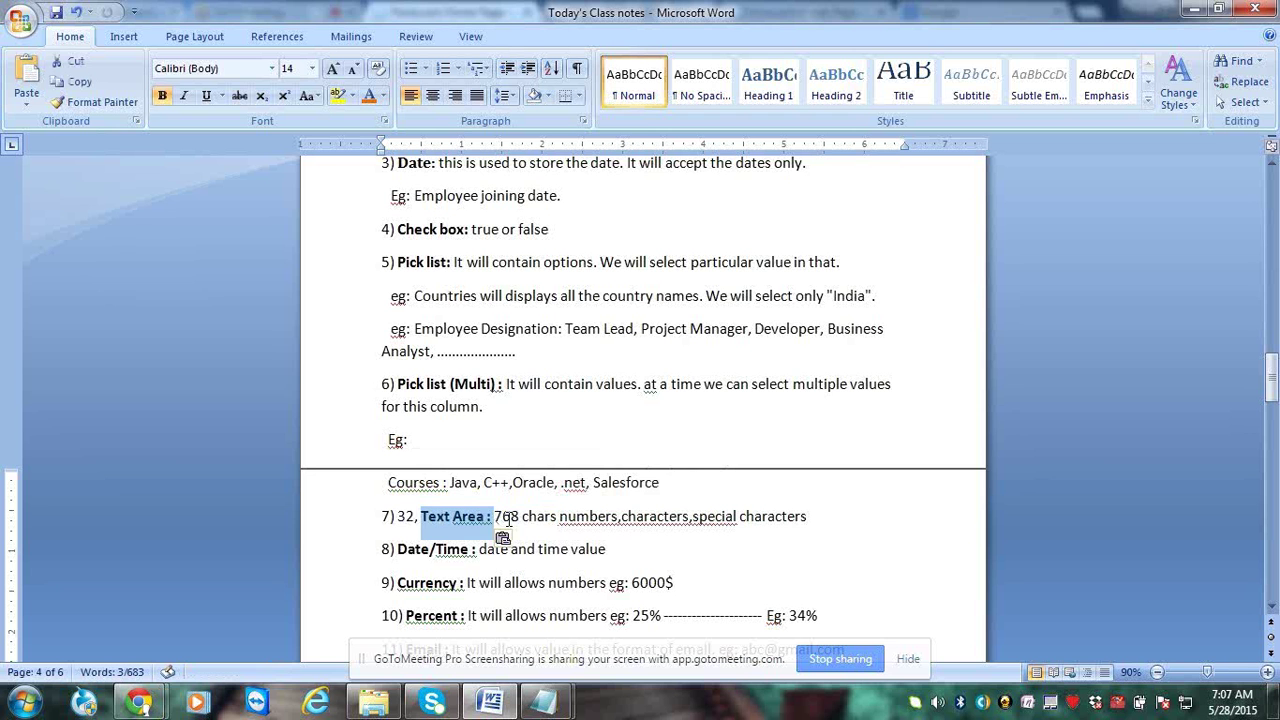
pyautogui.hotkey('ctrl', 'z')
pyautogui.click(508, 518)
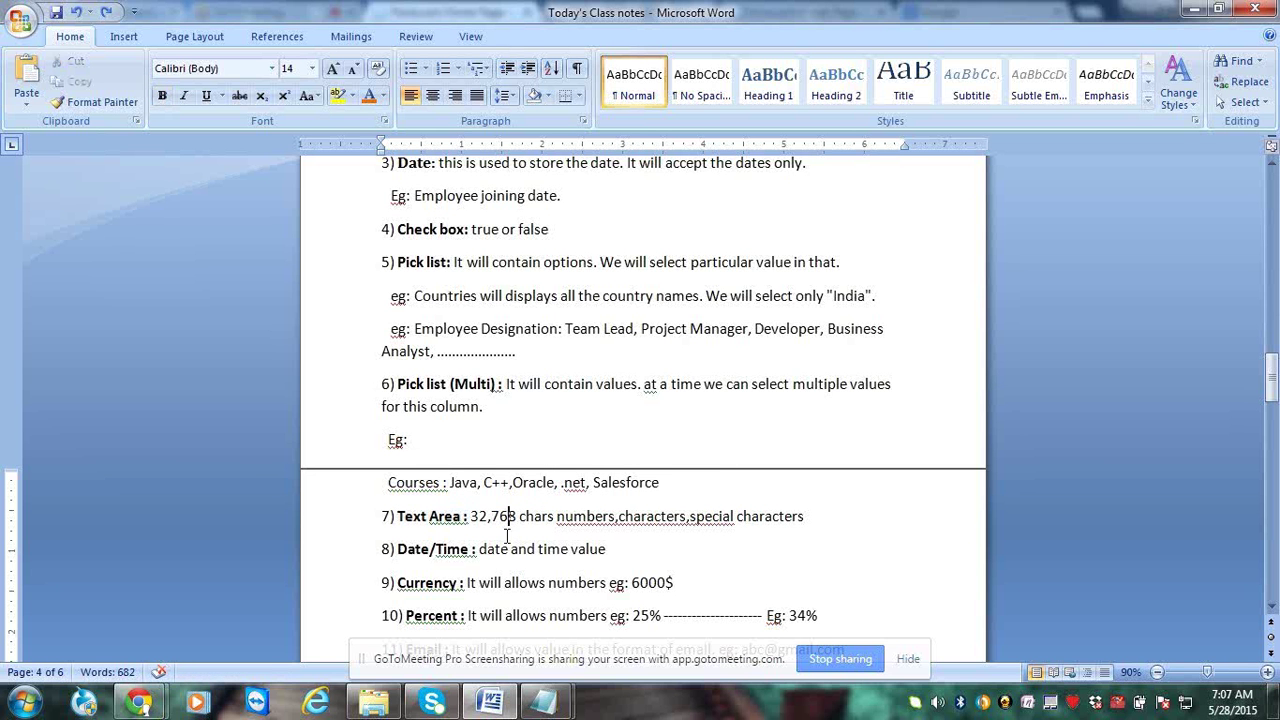
pyautogui.click(617, 517)
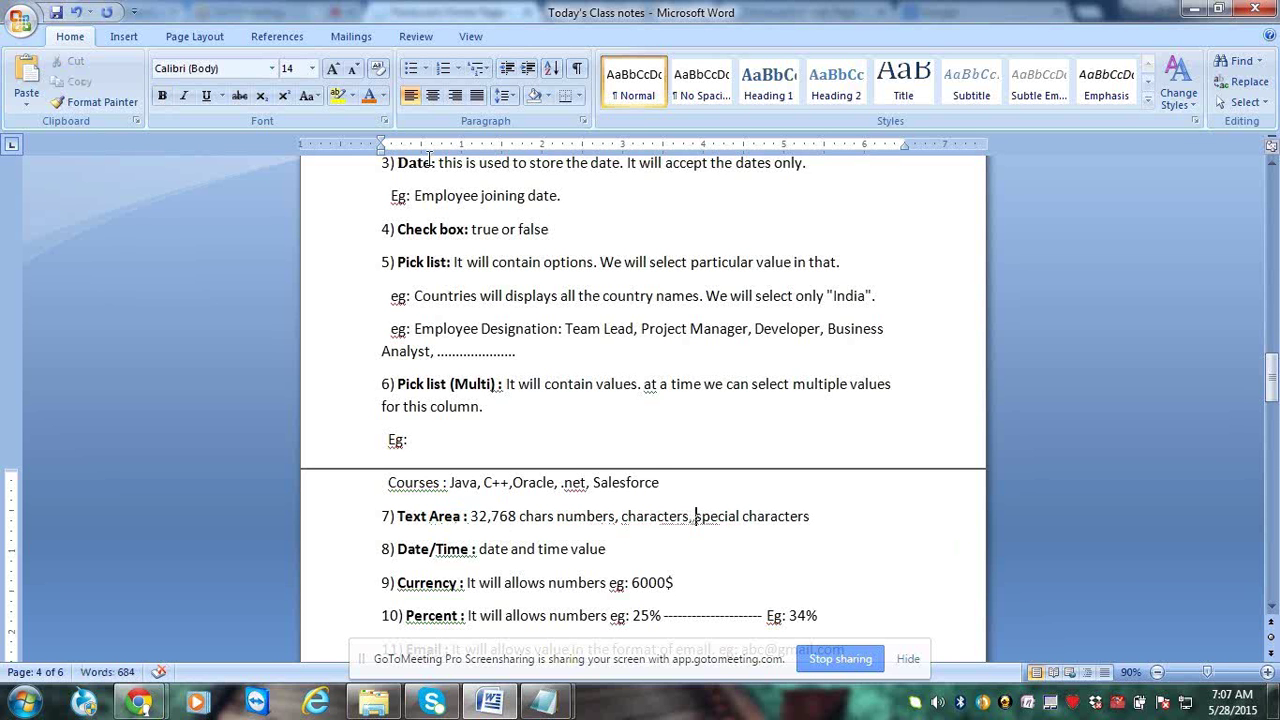
# Highlight 'date and time value' as the description of item 8, Date/Time
pyautogui.moveTo(437, 162); pyautogui.dragTo(399, 164)
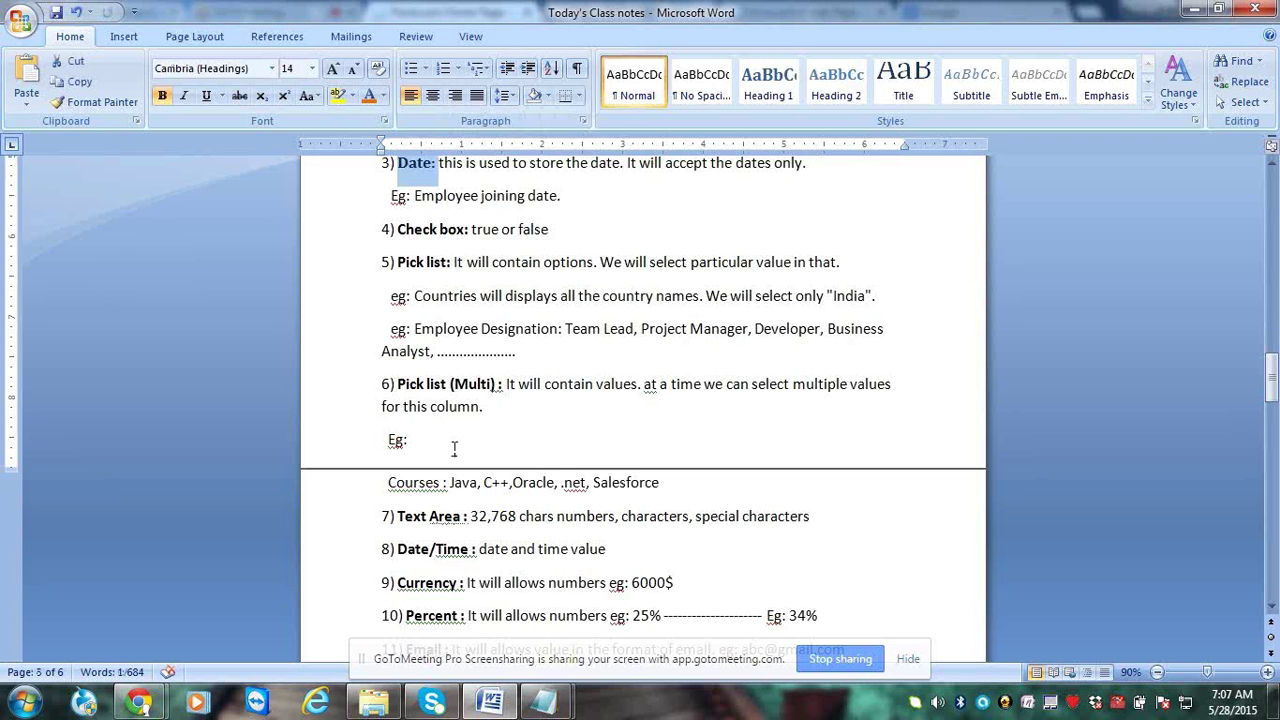
pyautogui.click(437, 543)
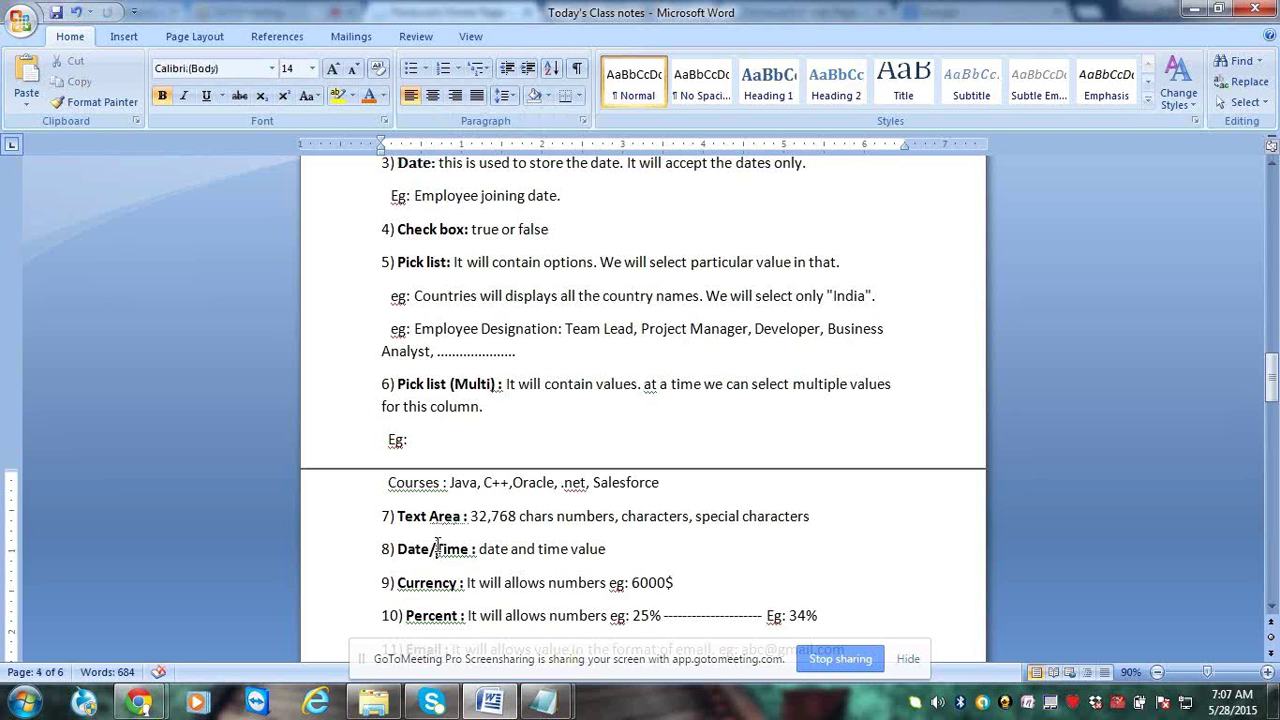
pyautogui.moveTo(479, 549); pyautogui.dragTo(618, 558)
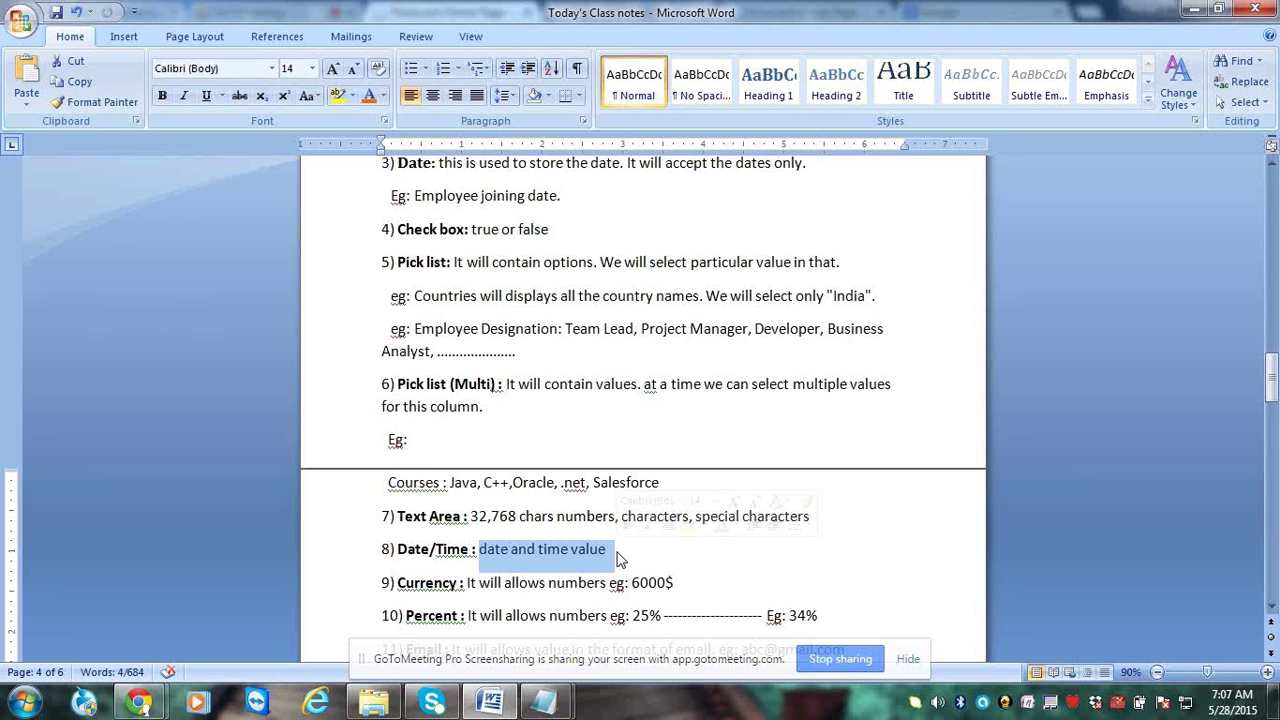
pyautogui.click(617, 559)
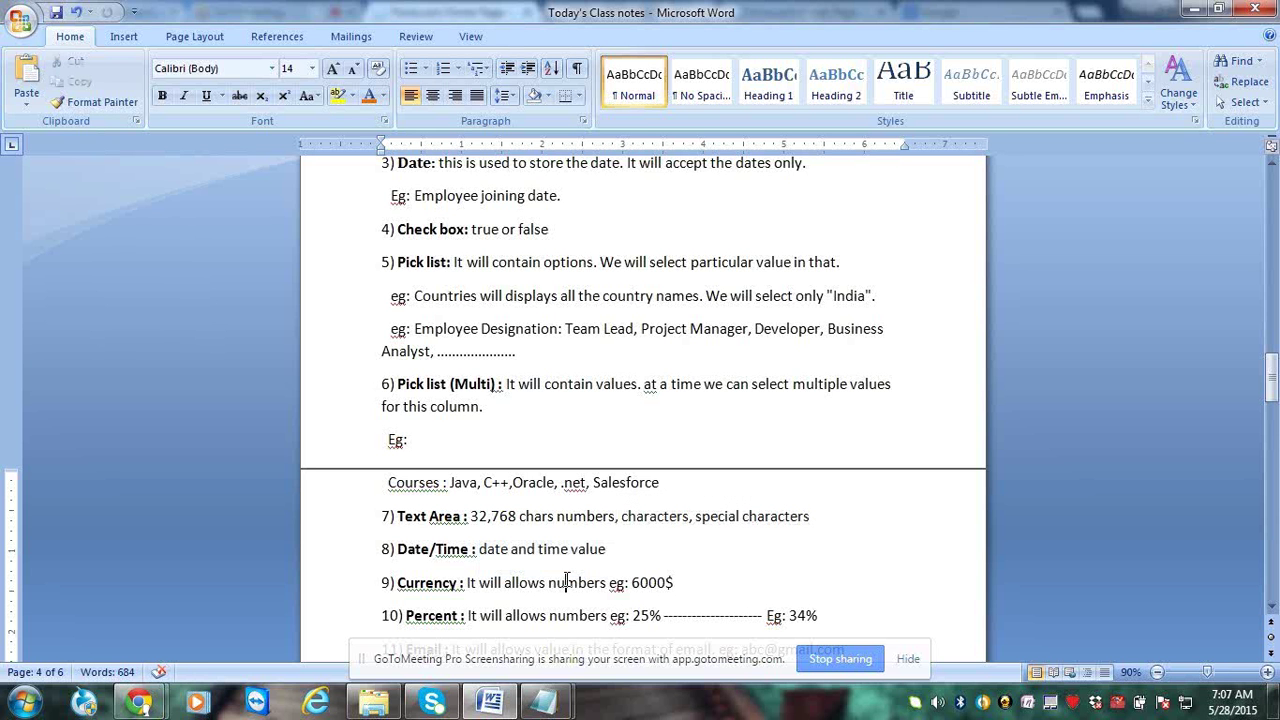
# Extend the Currency examples to 6000$, 5000$, 4000$ without a trailing comma
pyautogui.scroll(-6, 567, 581)
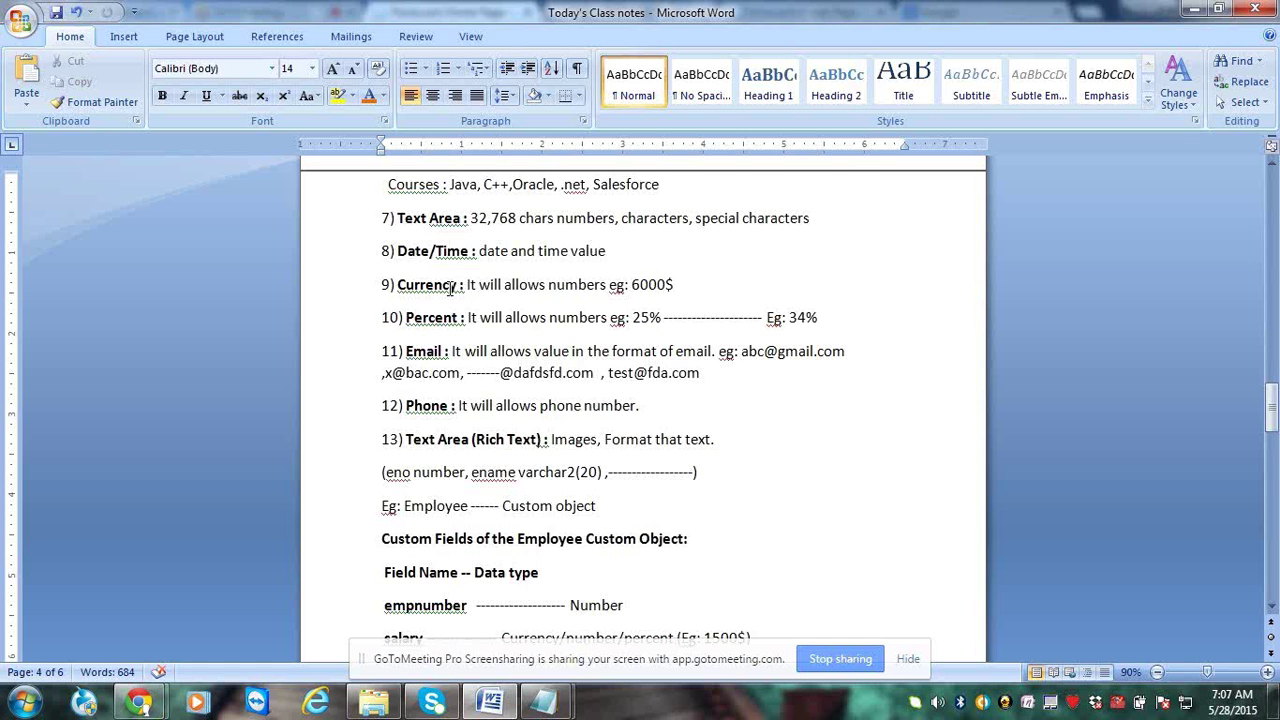
pyautogui.moveTo(464, 287); pyautogui.dragTo(437, 287)
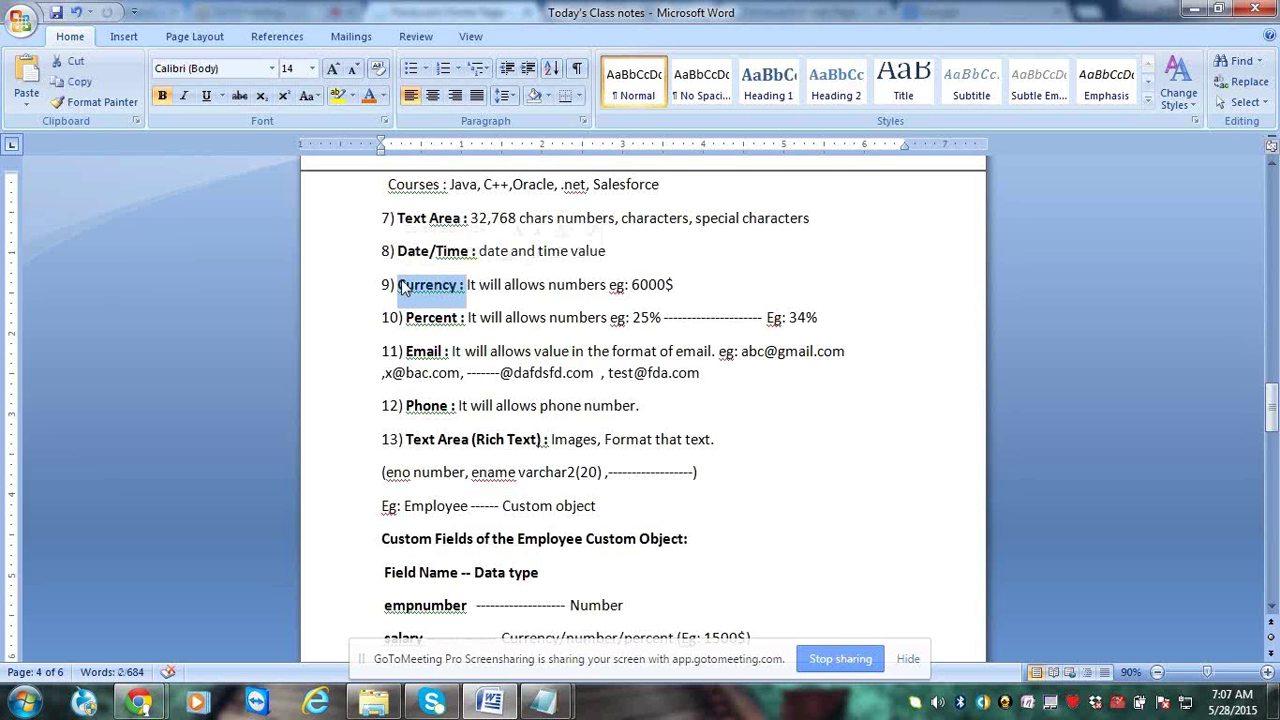
pyautogui.click(461, 285)
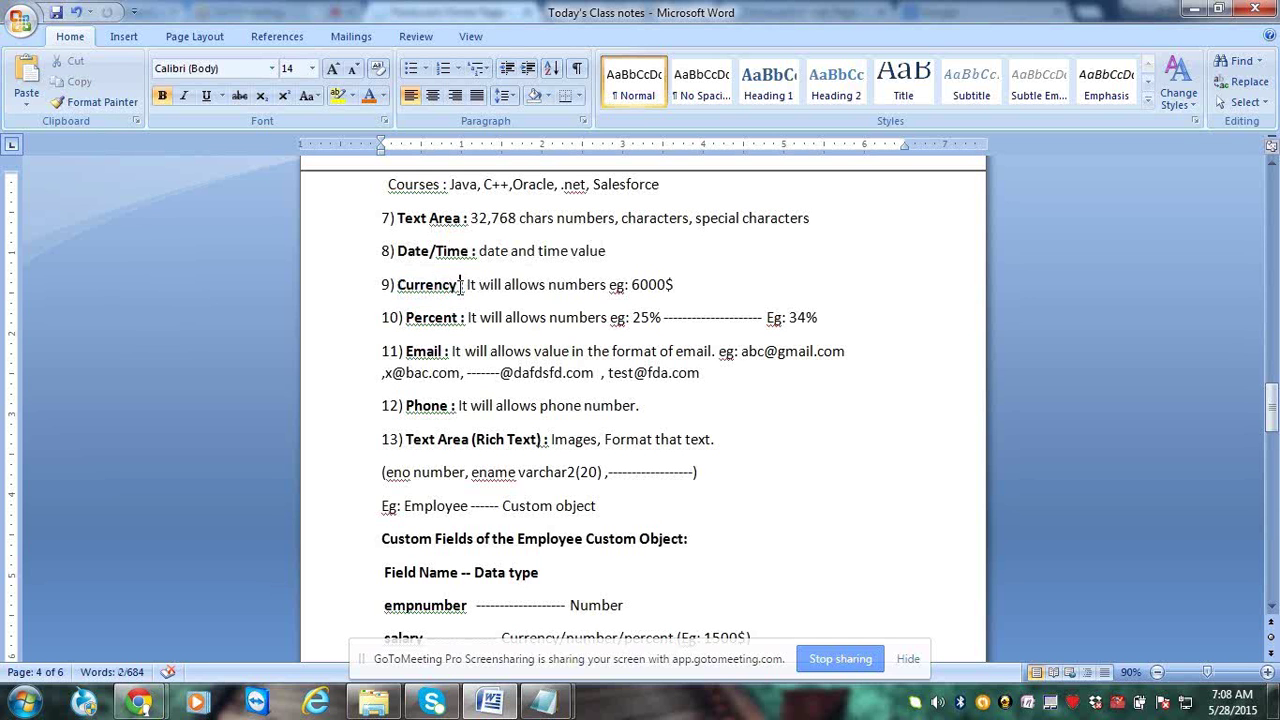
pyautogui.moveTo(468, 288); pyautogui.dragTo(425, 284)
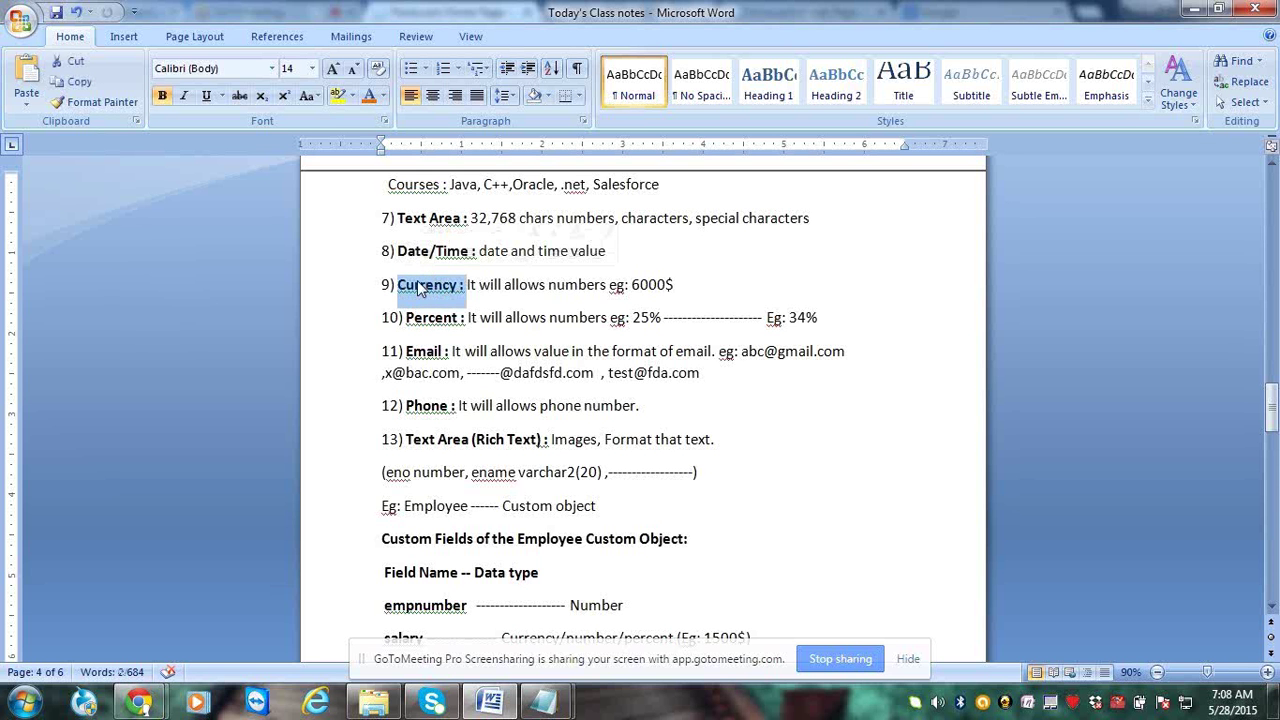
pyautogui.click(598, 297)
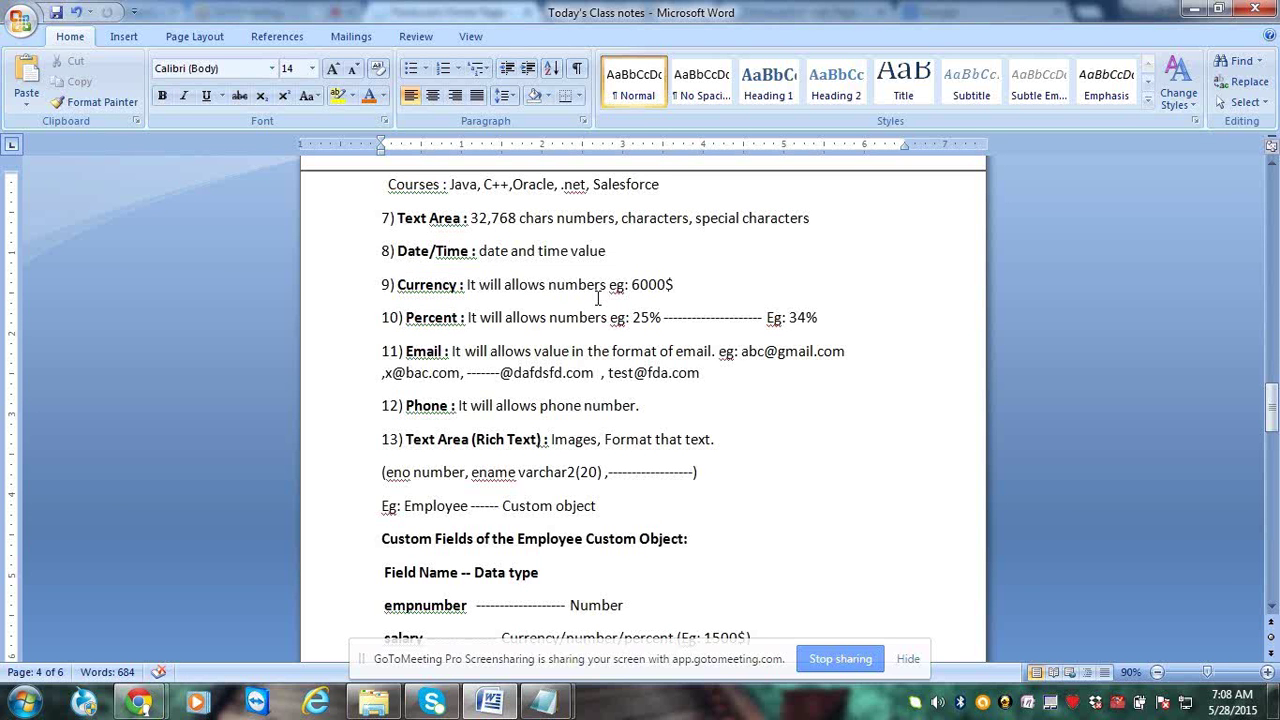
pyautogui.moveTo(665, 286); pyautogui.dragTo(677, 284)
pyautogui.click(696, 285)
pyautogui.write(', 5000$')
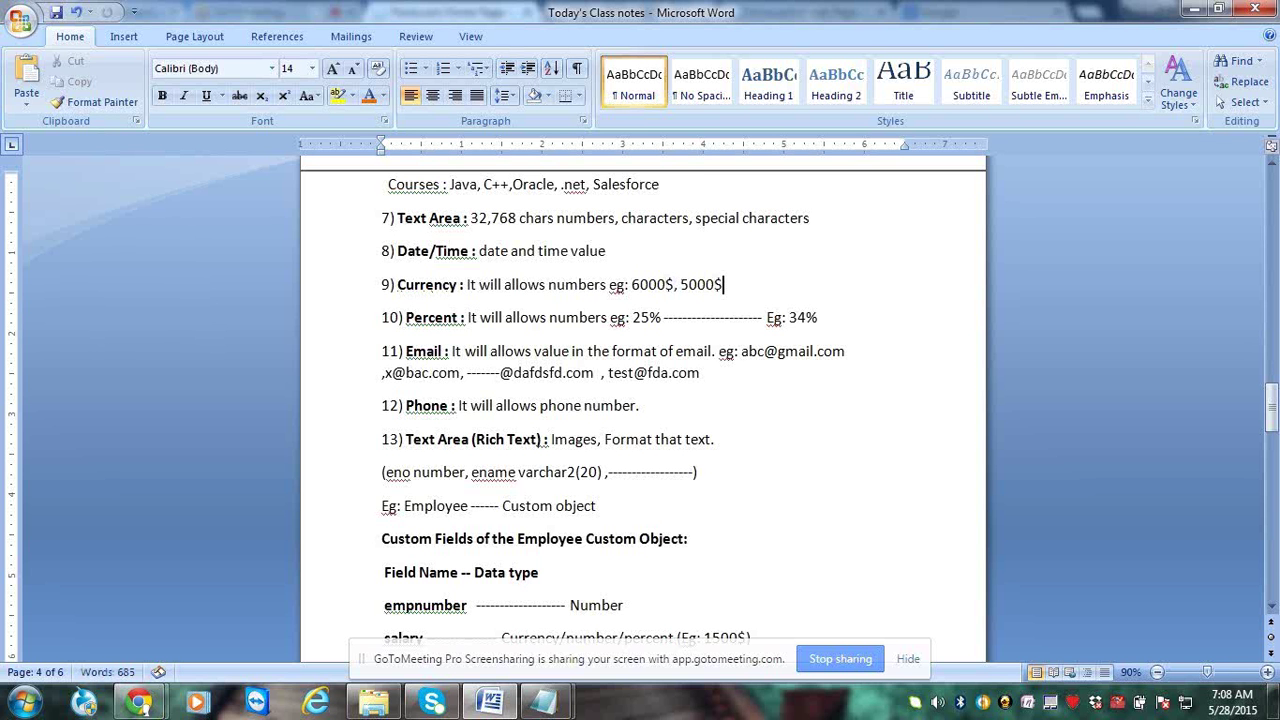
pyautogui.write(', 4000$,')
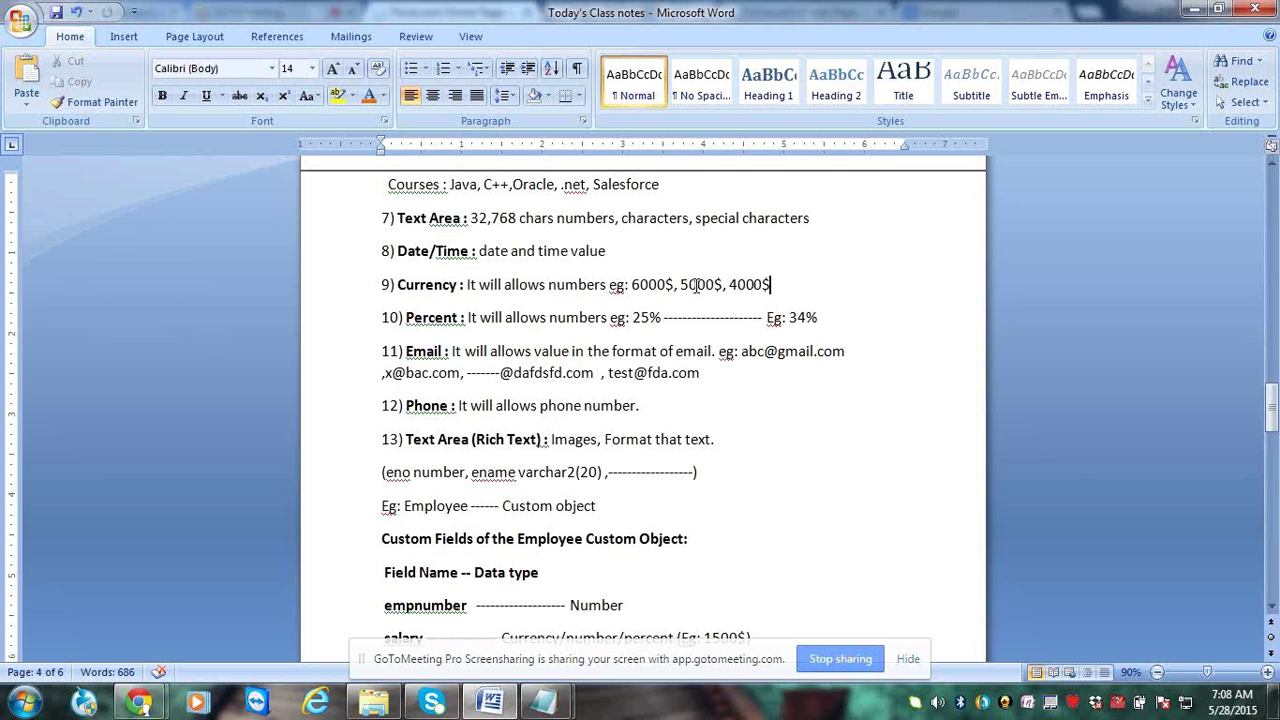
pyautogui.write(',')
pyautogui.press('BackSpace')
# Extend the Percent examples to 34%, 45%, 63%
pyautogui.moveTo(467, 319); pyautogui.dragTo(423, 319)
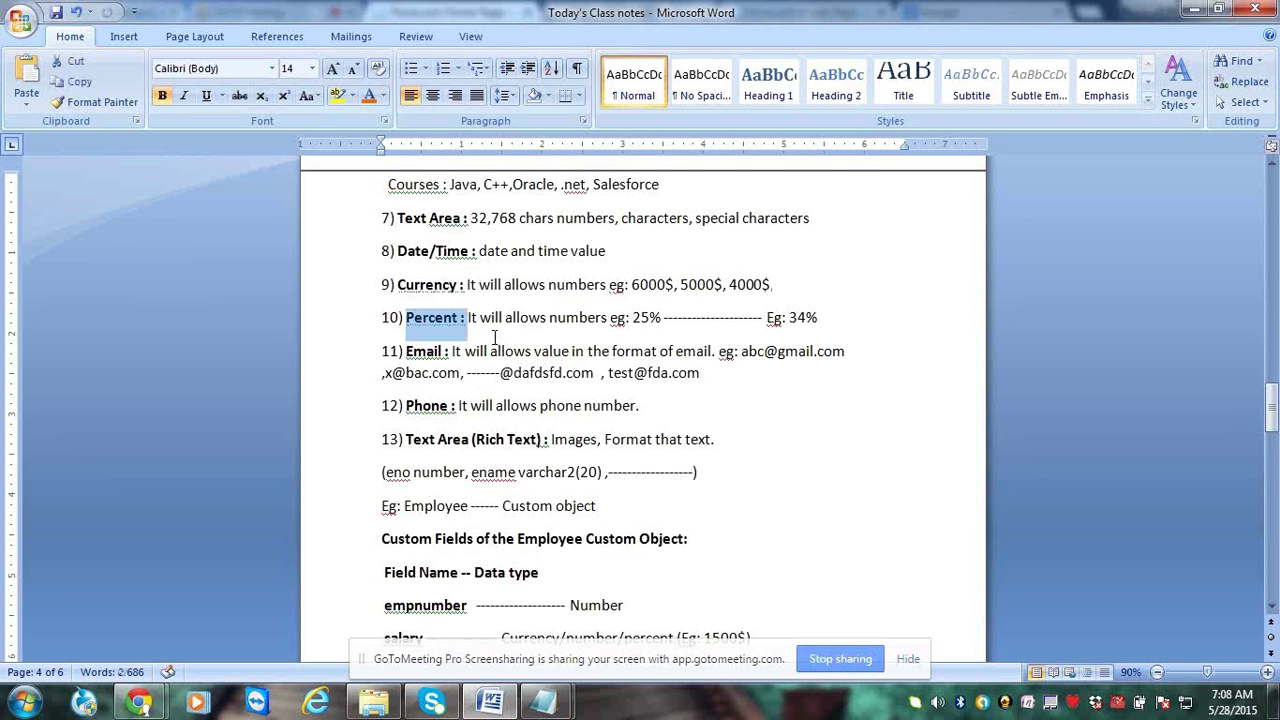
pyautogui.click(643, 316)
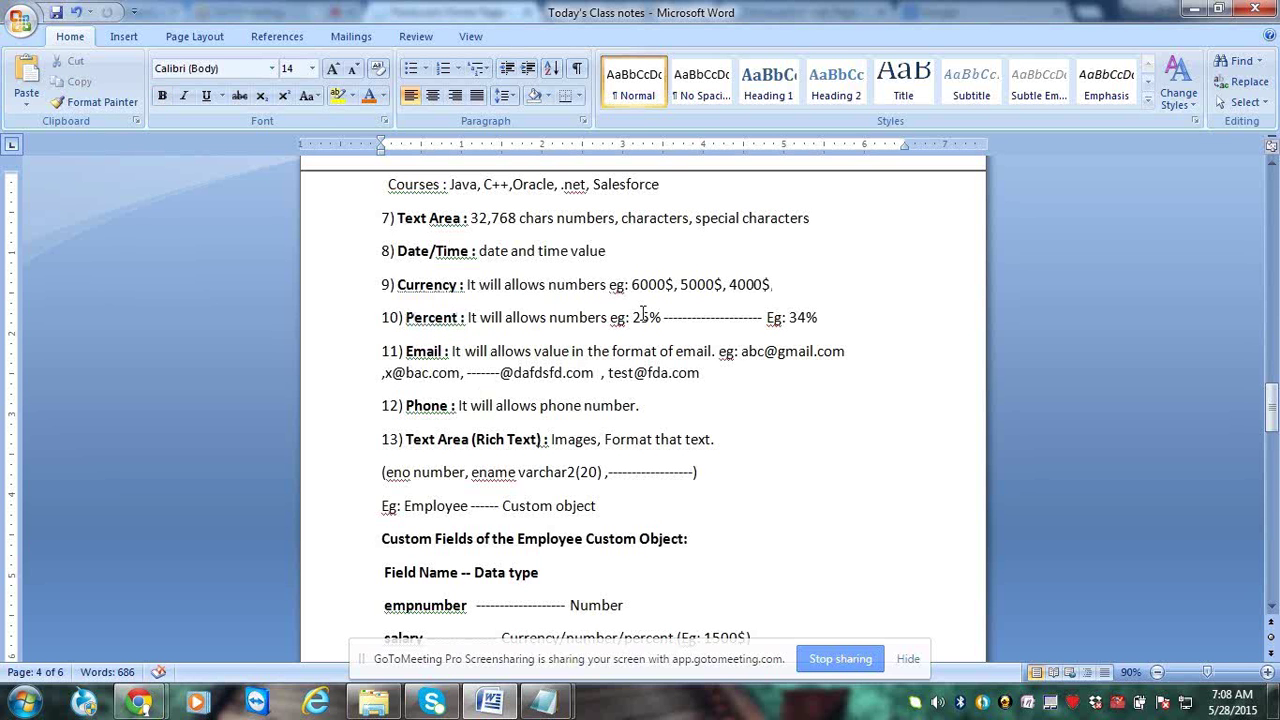
pyautogui.press('End')
pyautogui.write(', 45%,')
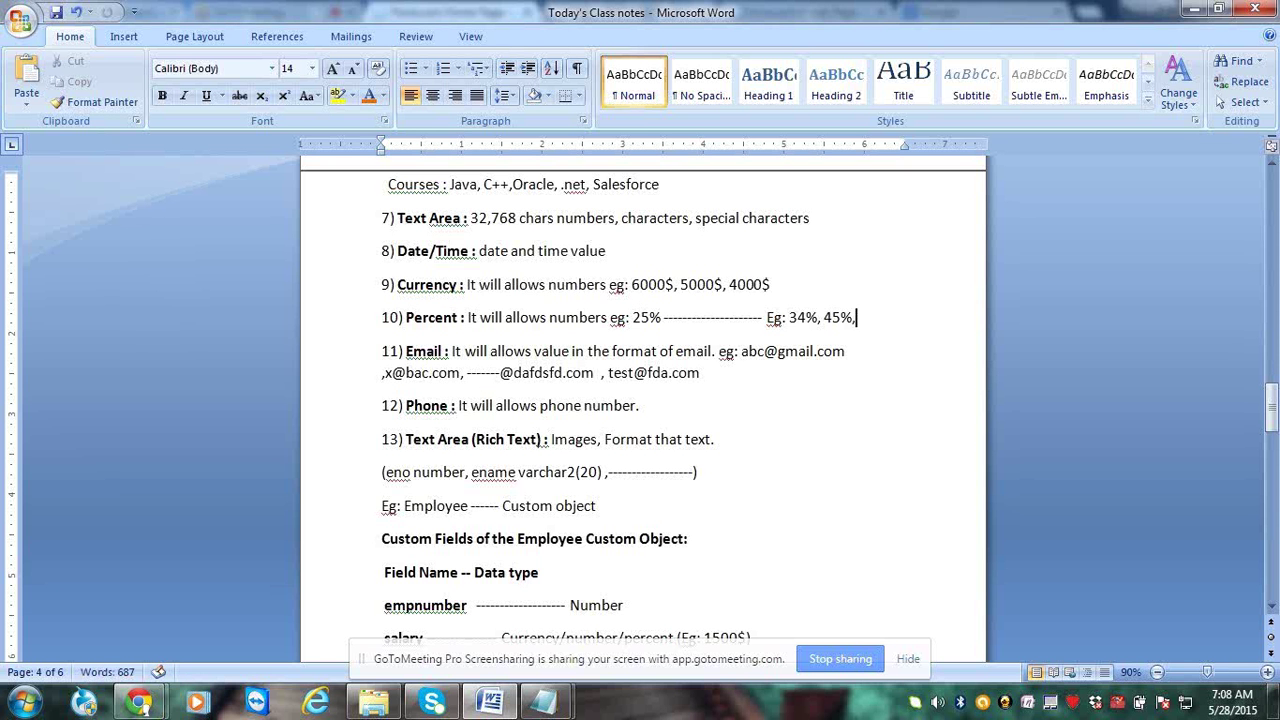
pyautogui.write(' 63%')
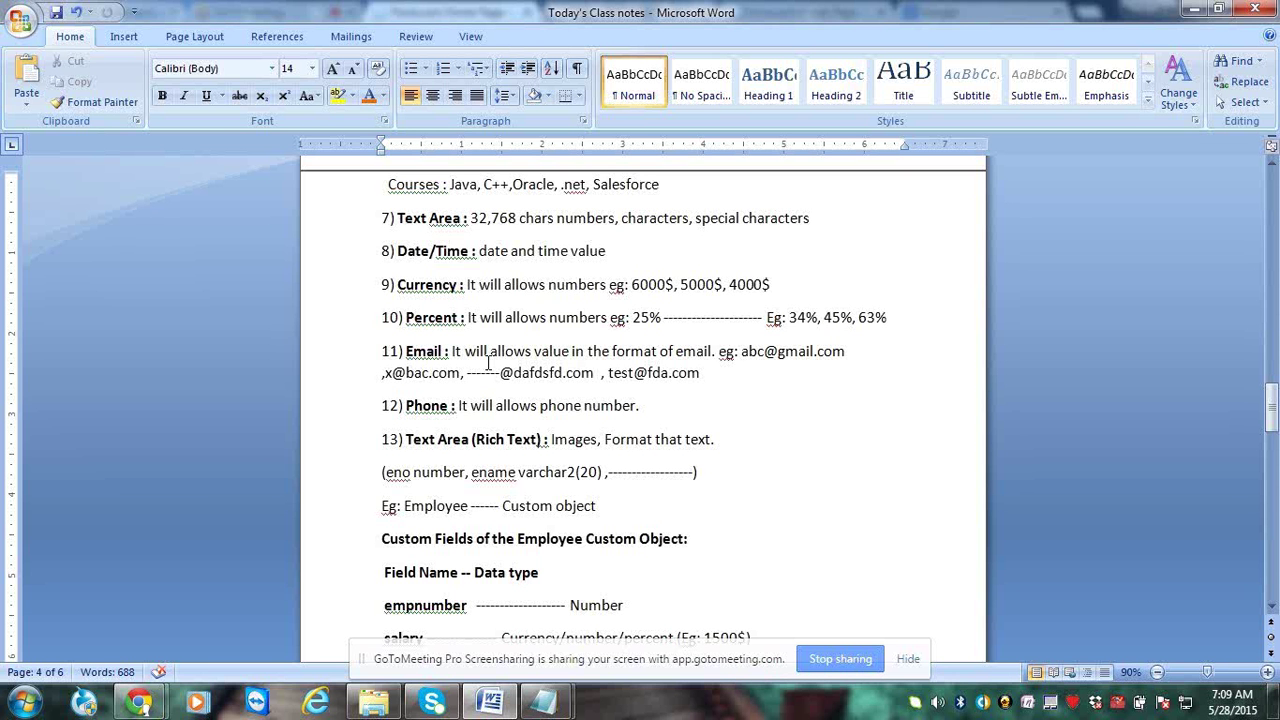
pyautogui.moveTo(452, 352); pyautogui.dragTo(406, 352)
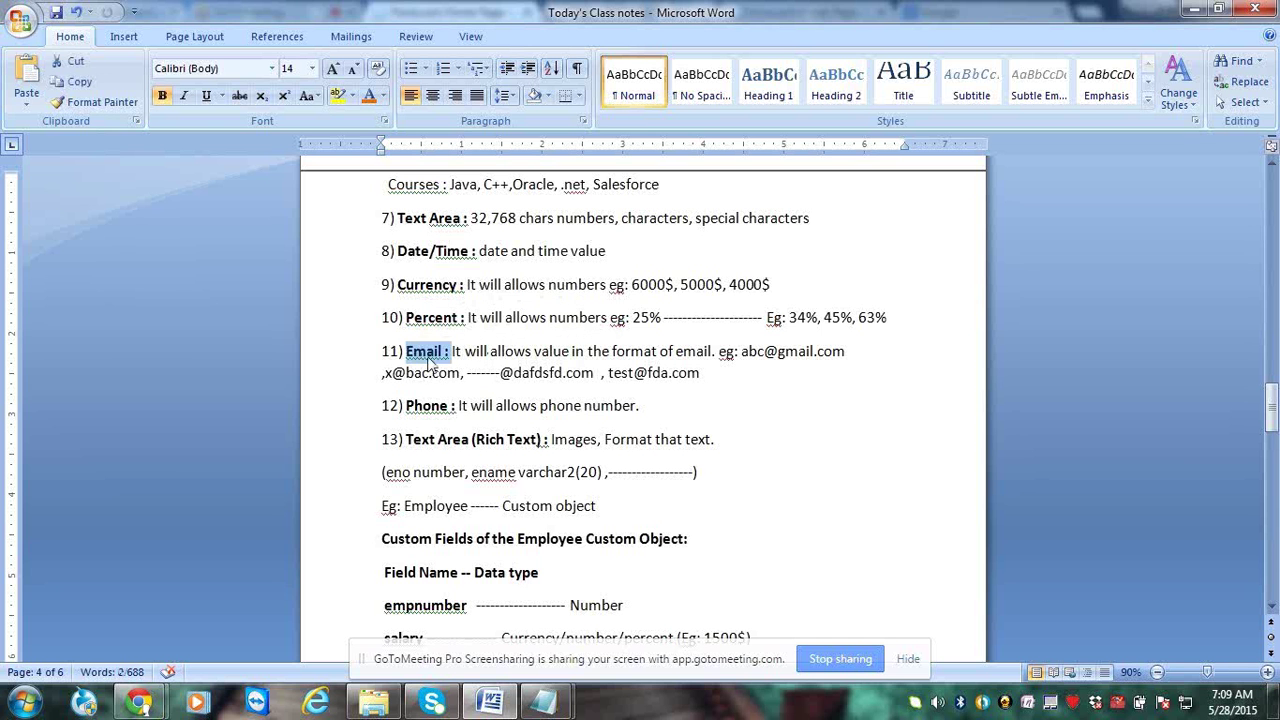
pyautogui.click(427, 355)
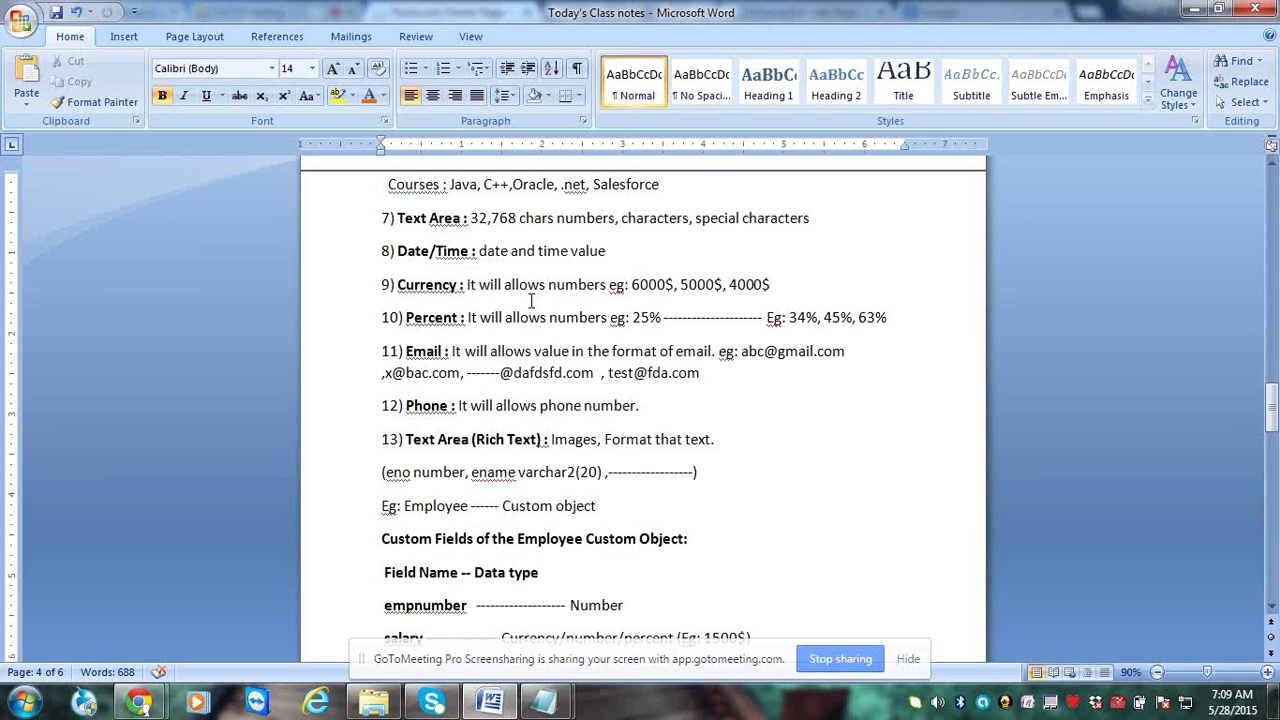
pyautogui.press('Return')
pyautogui.press('Return')
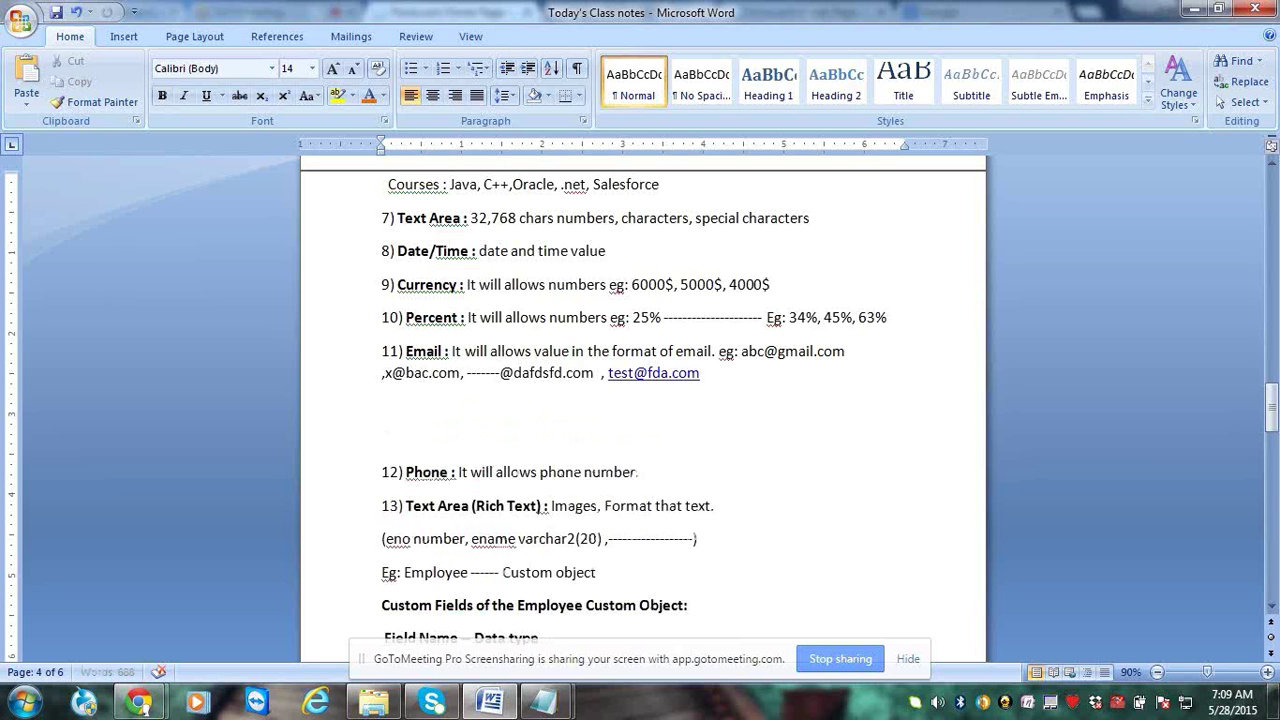
pyautogui.write('abc -----------------------')
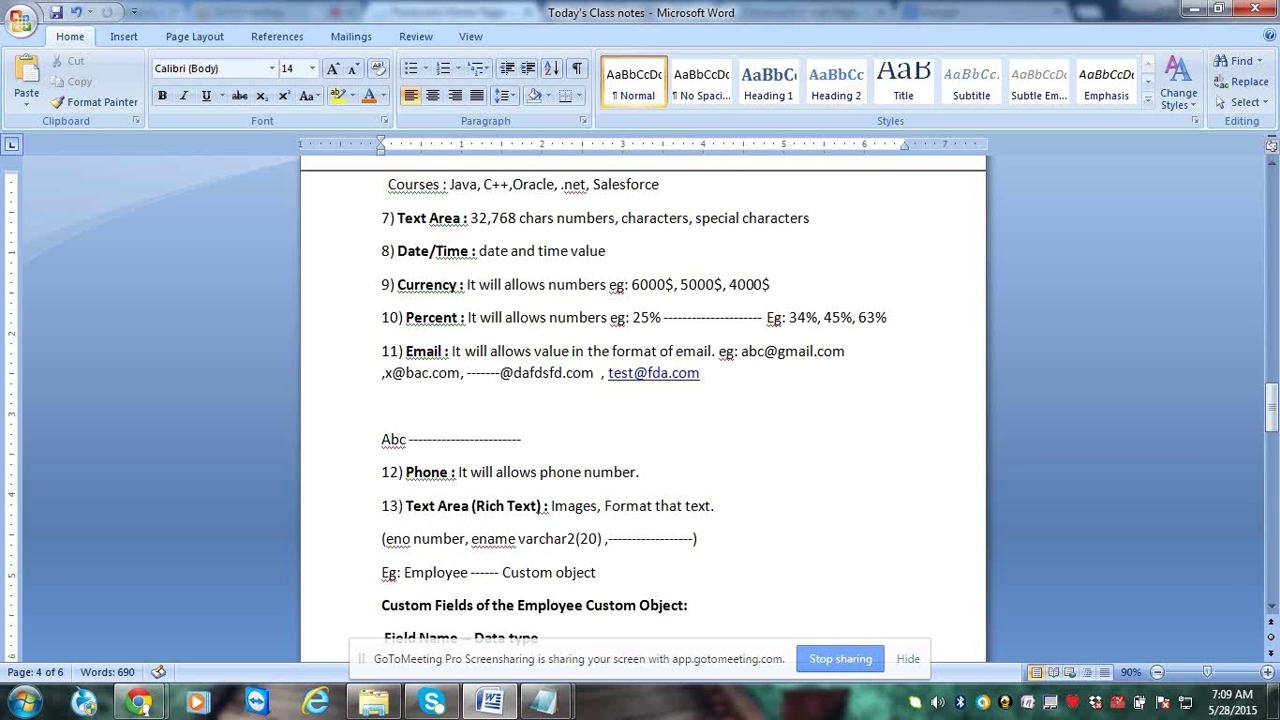
pyautogui.press('Return')
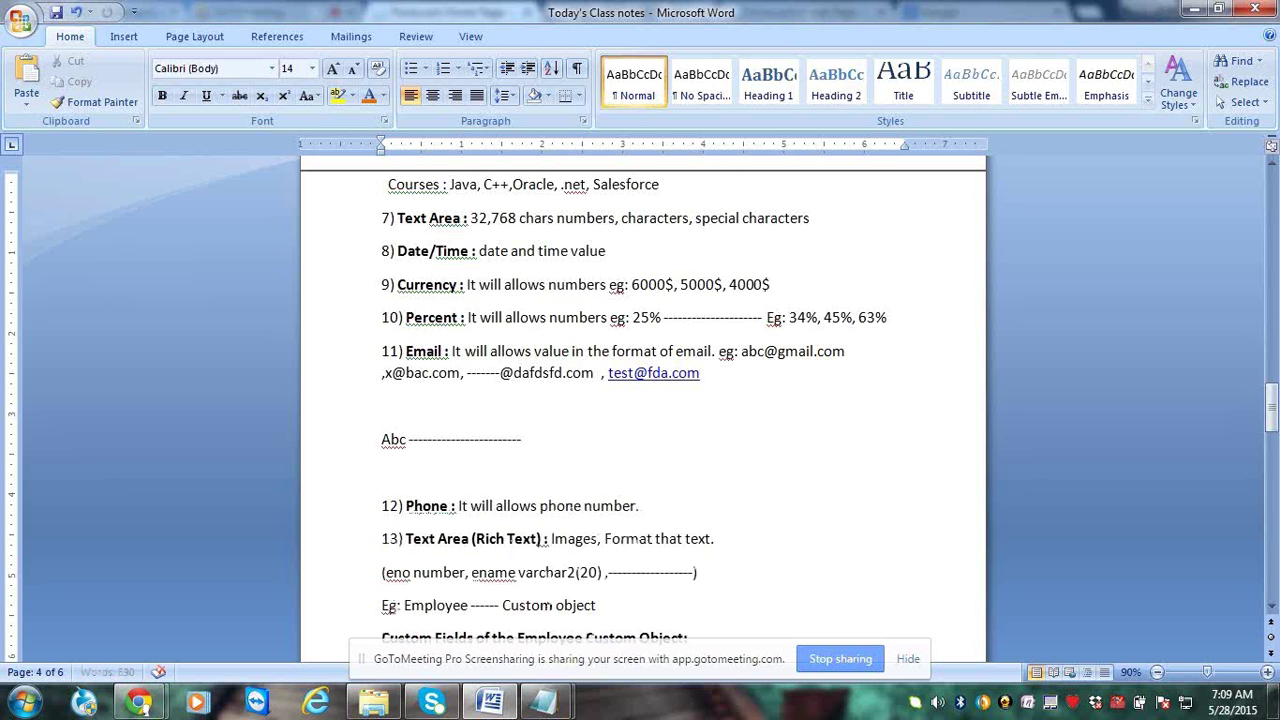
pyautogui.write('abc')
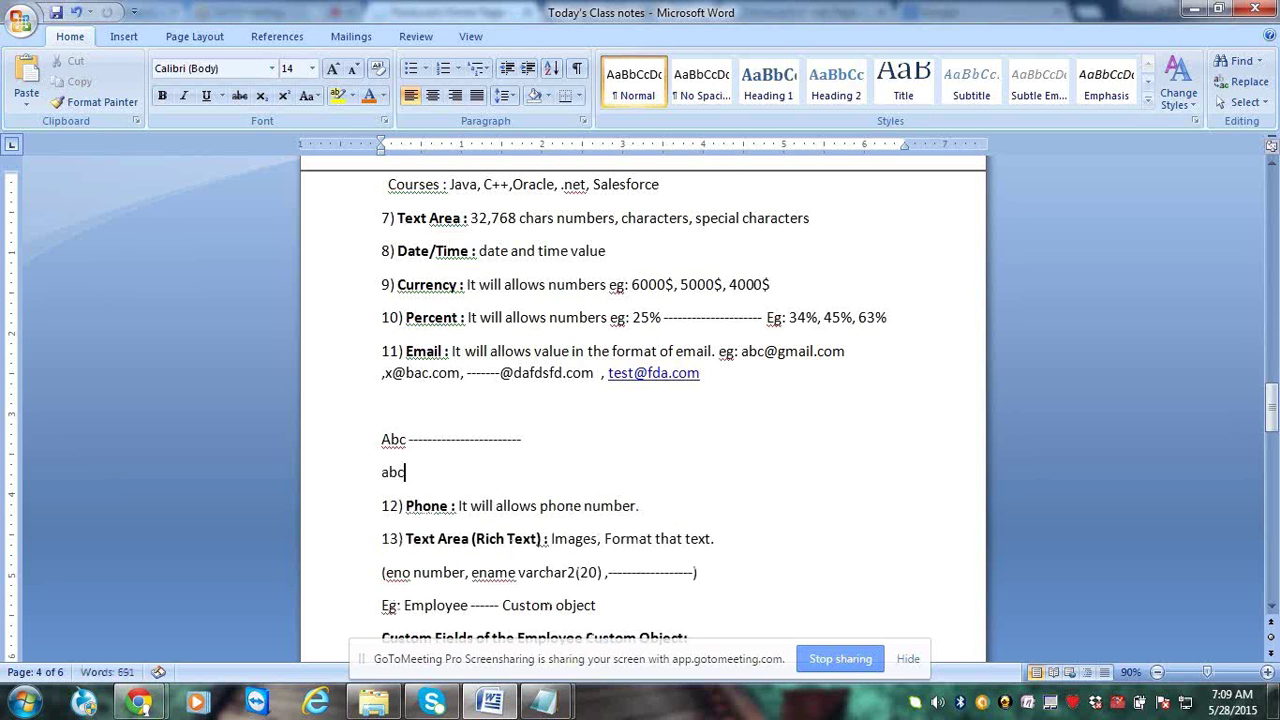
pyautogui.write('@123.com ----------------')
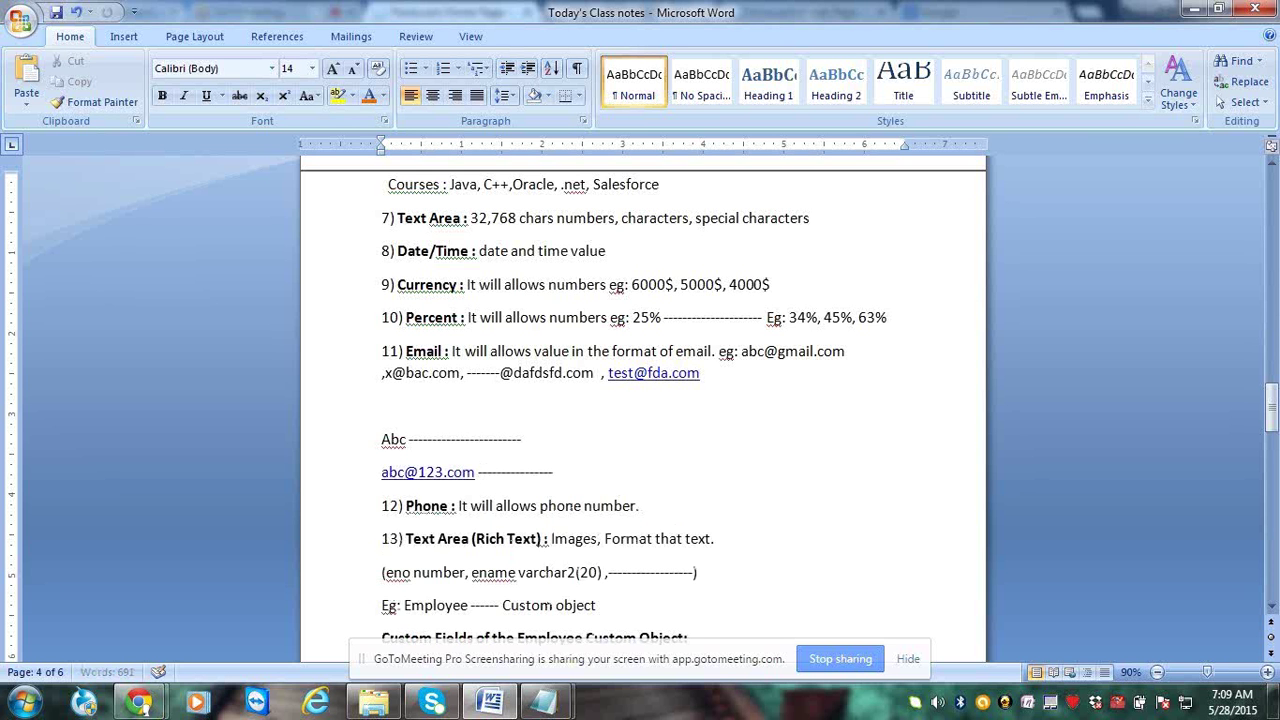
pyautogui.write(' Email id -------- correct')
pyautogui.click(527, 439)
pyautogui.click(699, 472)
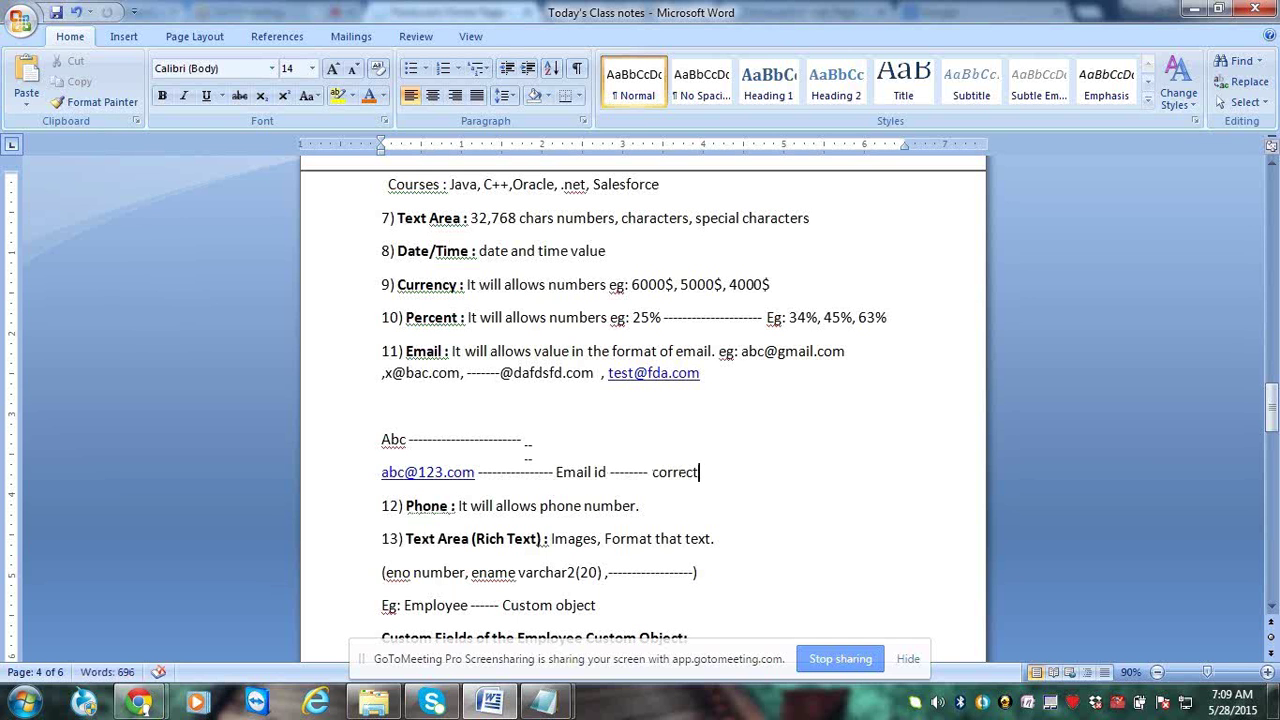
pyautogui.click(528, 448)
pyautogui.write('Not in emai')
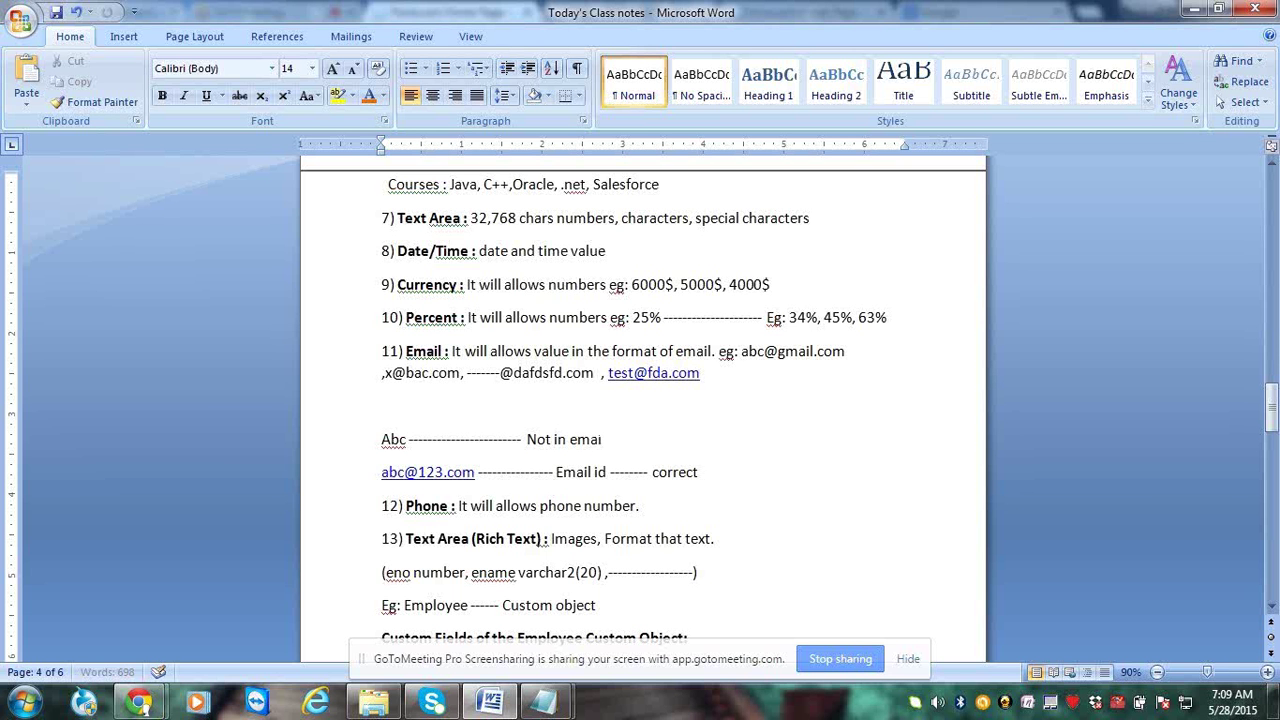
pyautogui.write('l id format --------------- ')
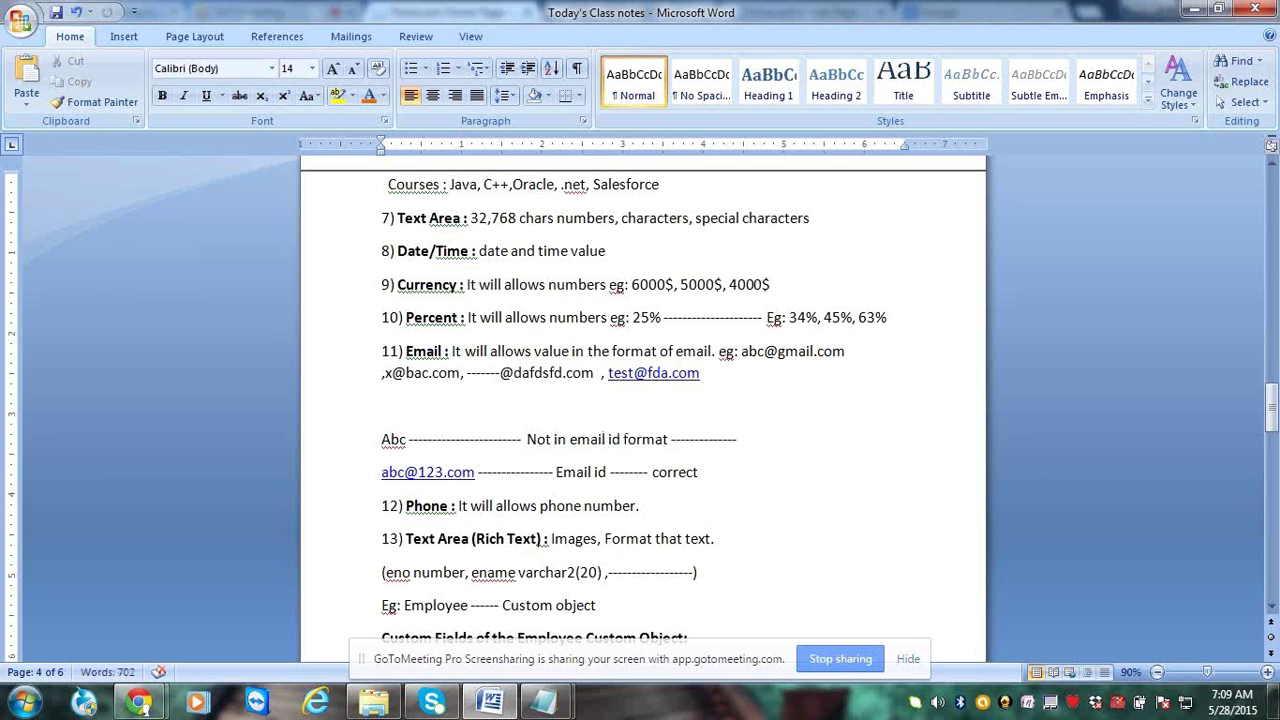
pyautogui.write('wrong')
pyautogui.press('Home')
pyautogui.press('BackSpace')
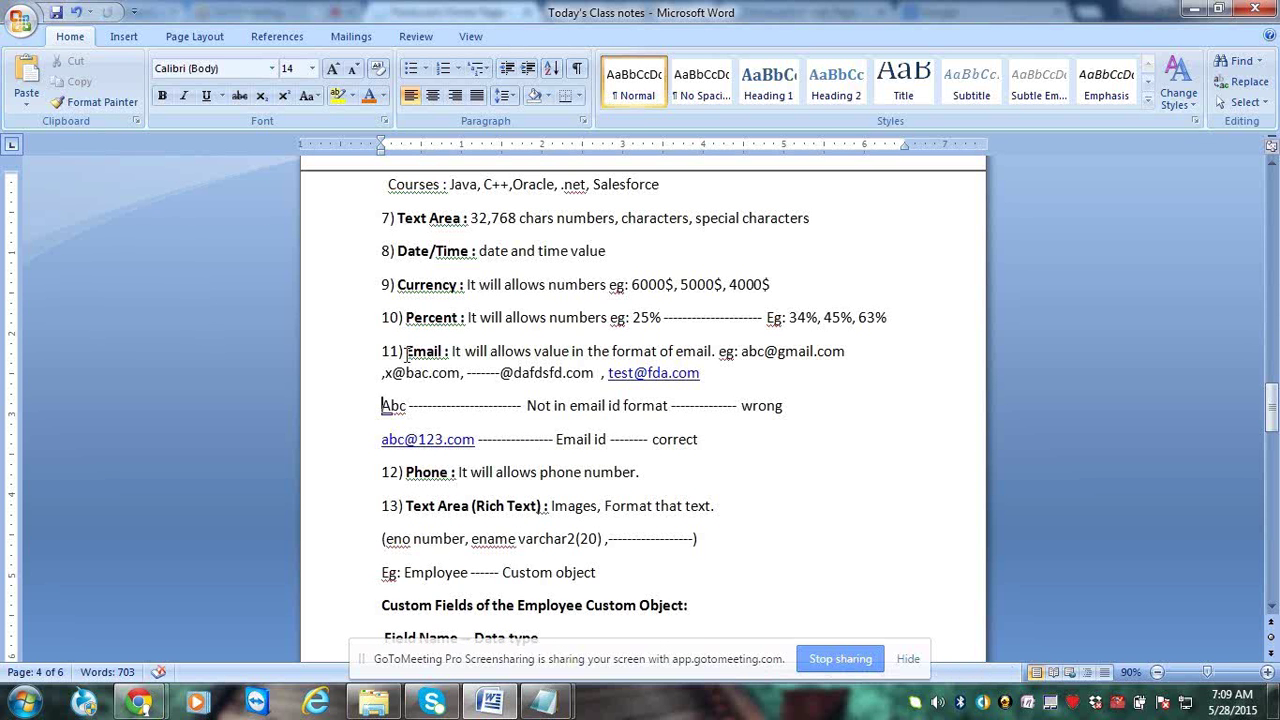
# Highlight the Email and Phone labels and delete the space before the colon after 'Text Area (Rich Text)'
pyautogui.moveTo(407, 354); pyautogui.dragTo(450, 352)
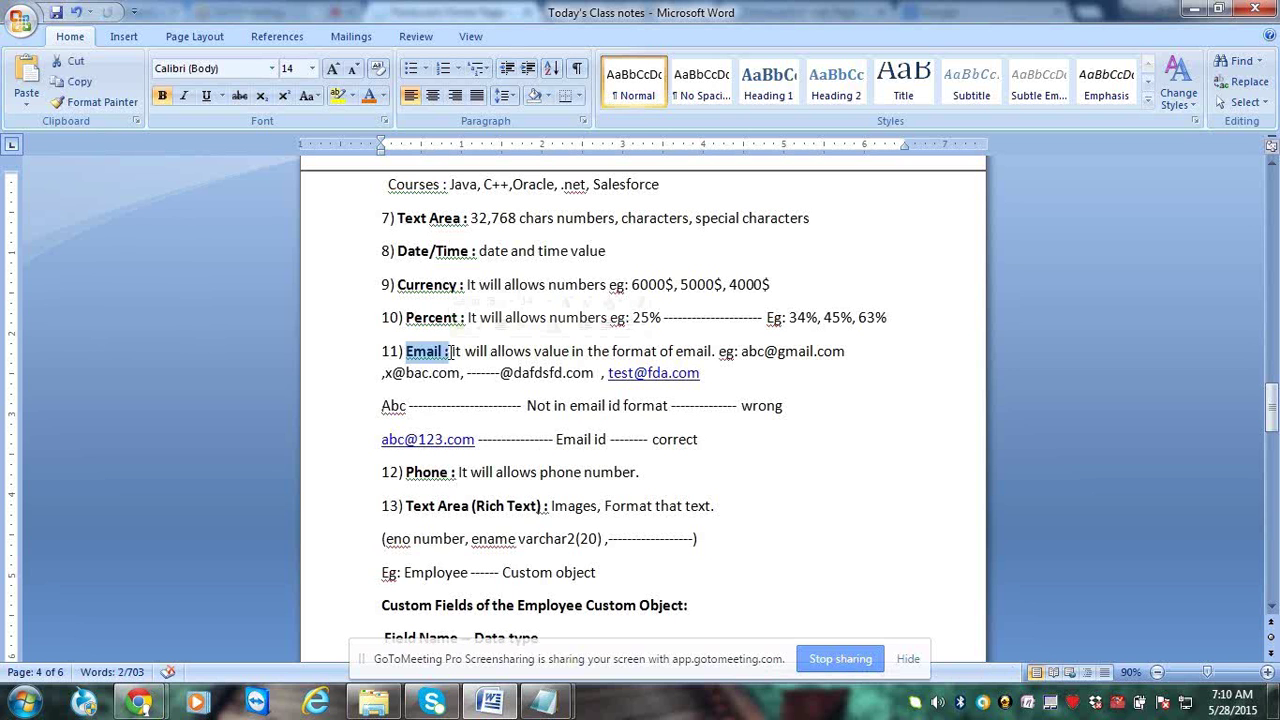
pyautogui.moveTo(457, 473); pyautogui.dragTo(418, 473)
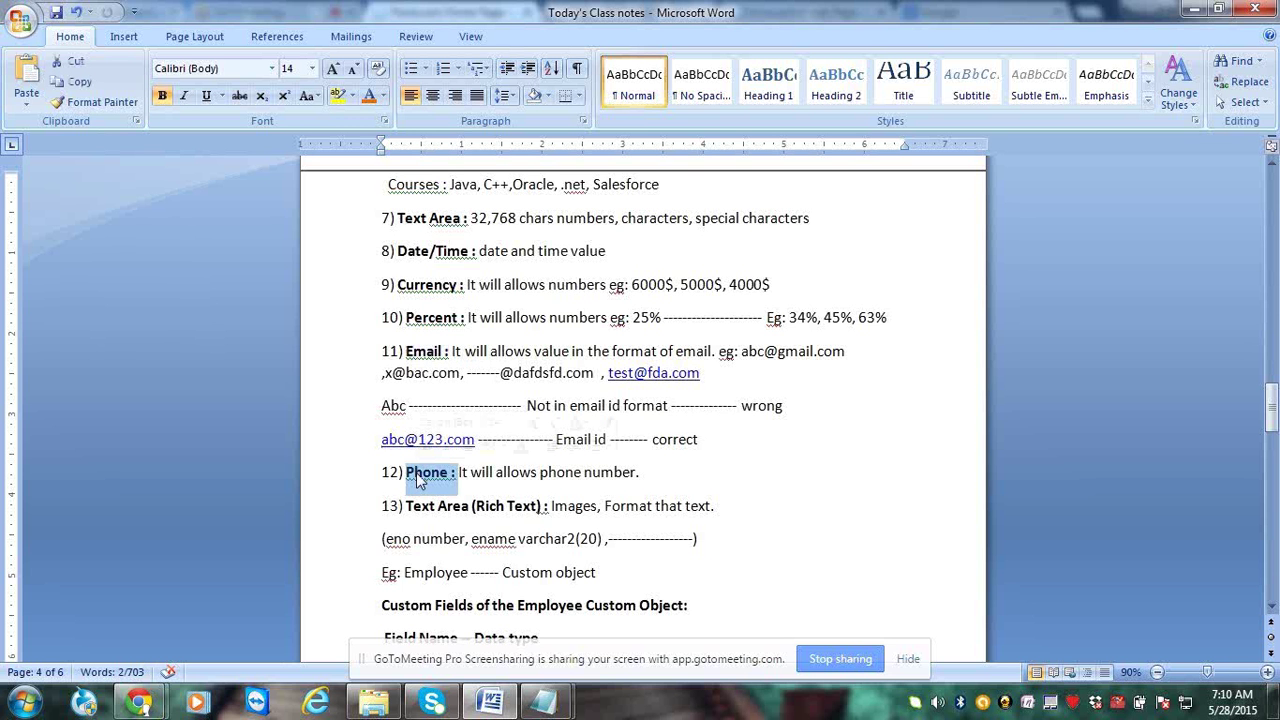
pyautogui.moveTo(407, 505); pyautogui.dragTo(547, 506)
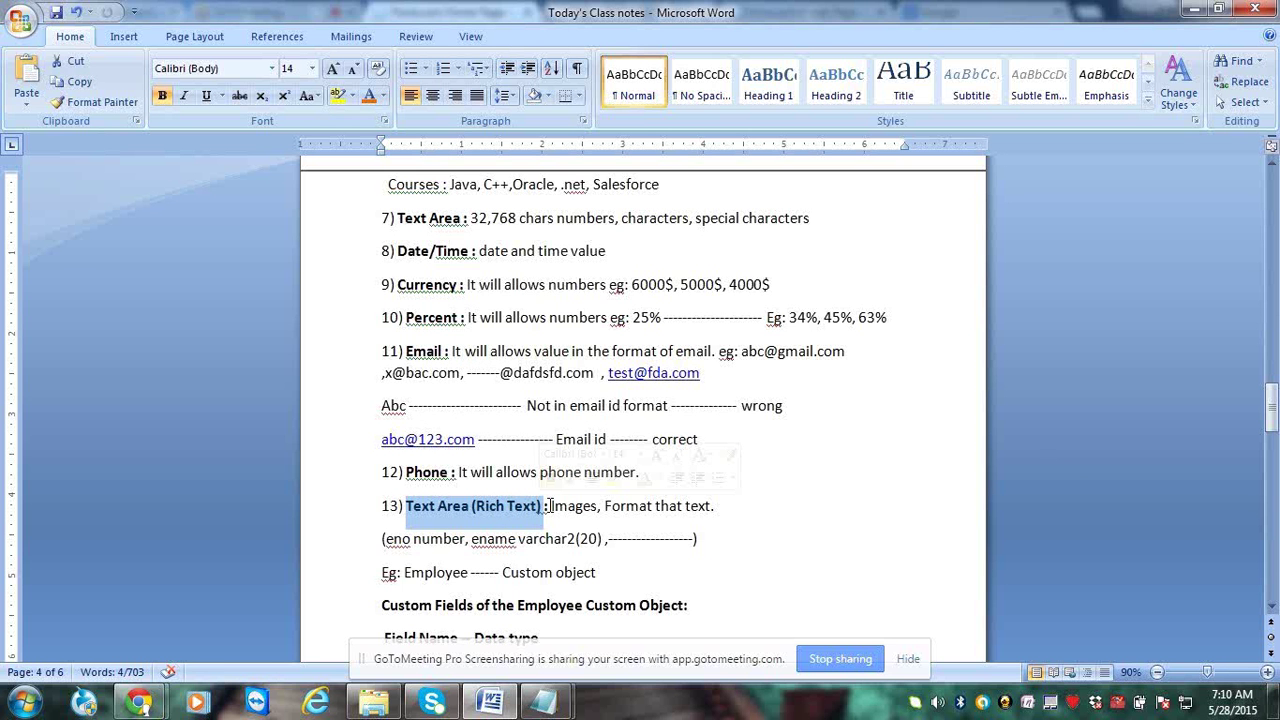
pyautogui.click(548, 506)
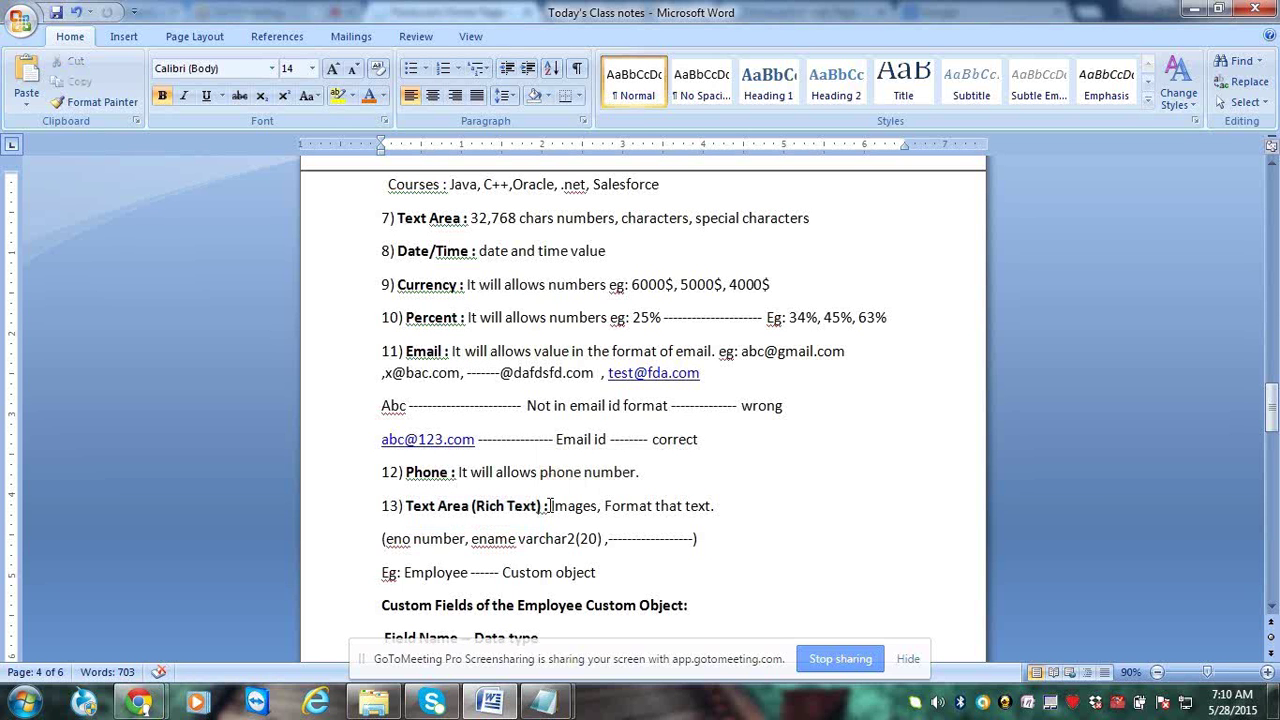
pyautogui.press('BackSpace')
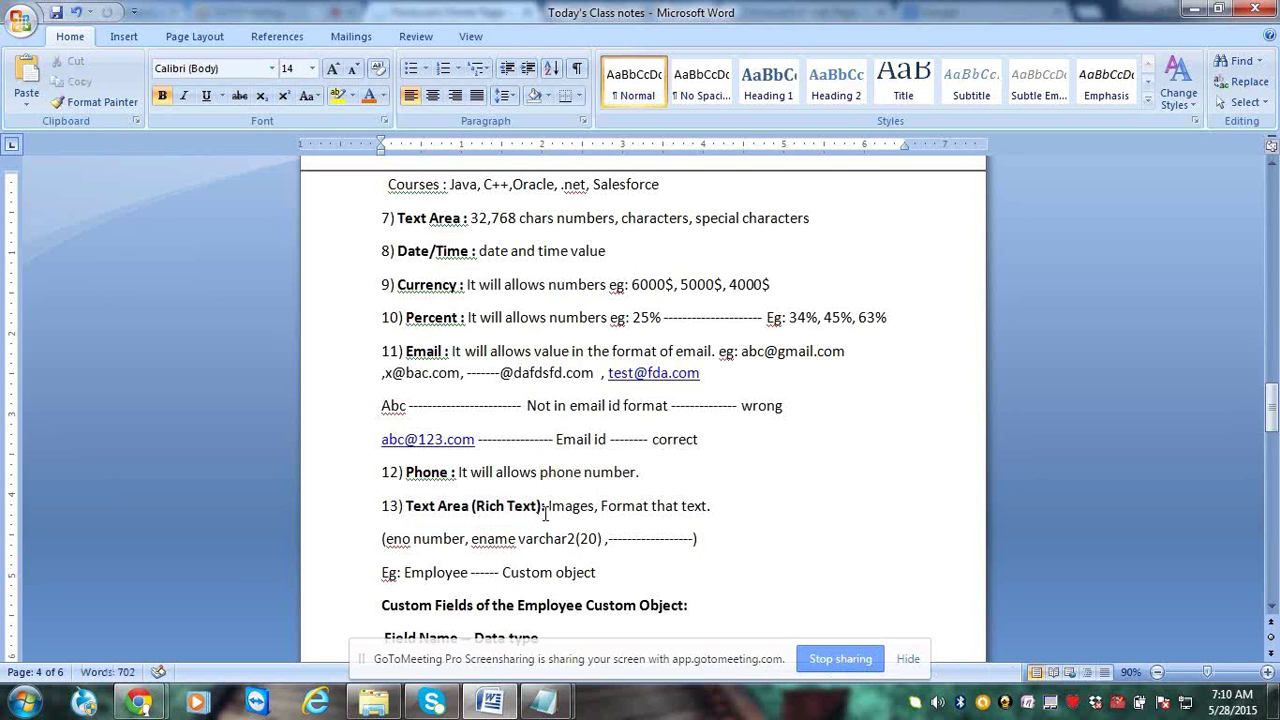
# Highlight the Text Area (Rich Text): heading and its 'Images, Format that text.' description
pyautogui.click(550, 507)
pyautogui.moveTo(551, 507); pyautogui.dragTo(591, 507)
pyautogui.click(521, 506)
pyautogui.moveTo(431, 512); pyautogui.dragTo(547, 513)
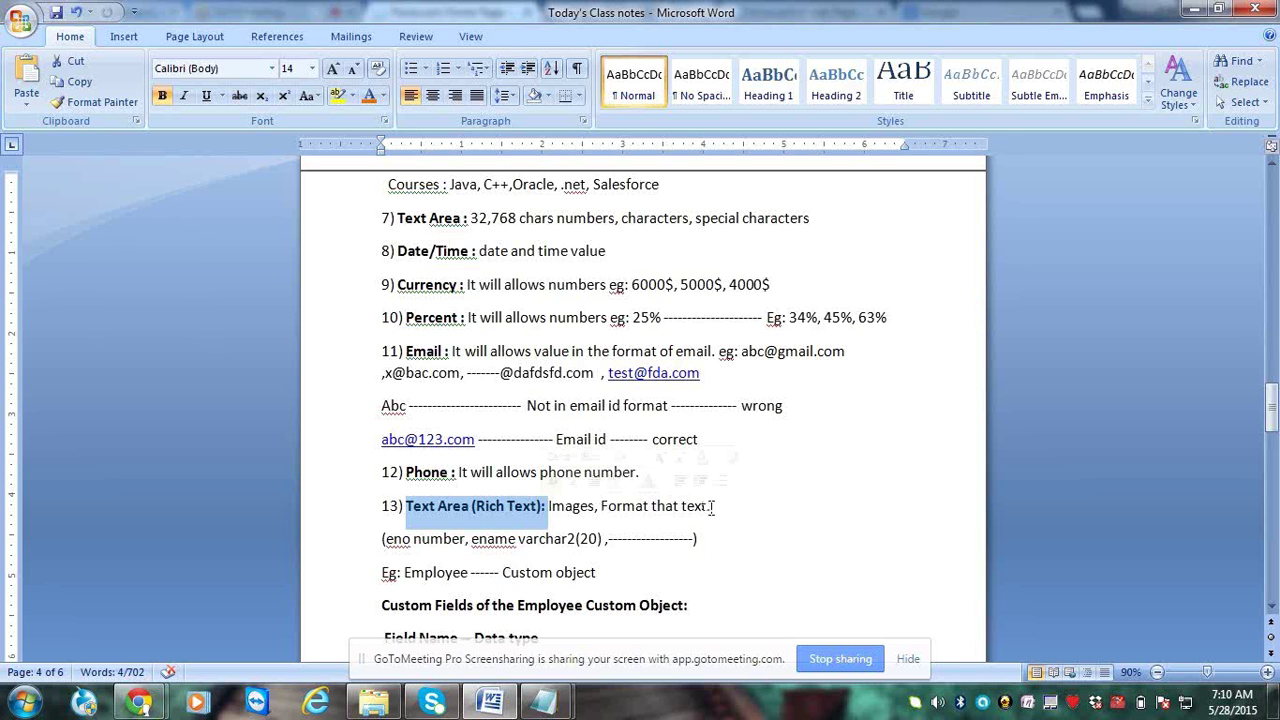
pyautogui.moveTo(711, 507); pyautogui.dragTo(568, 510)
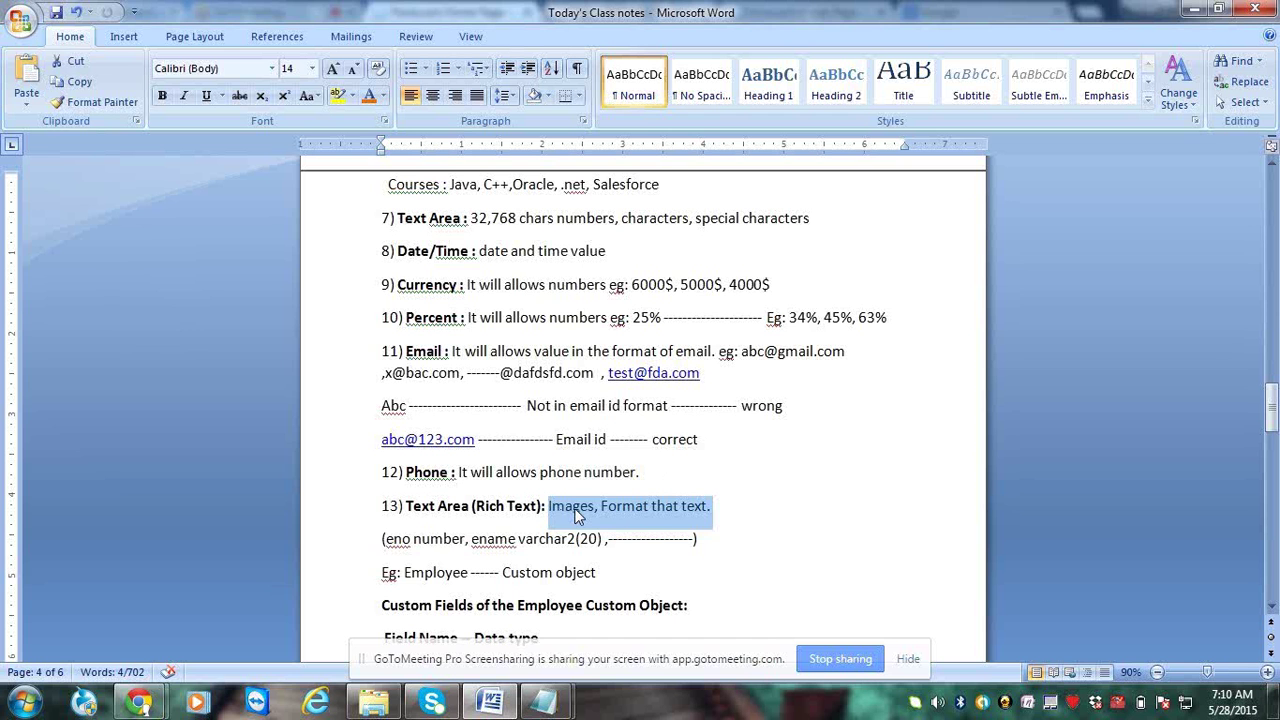
pyautogui.click(614, 510)
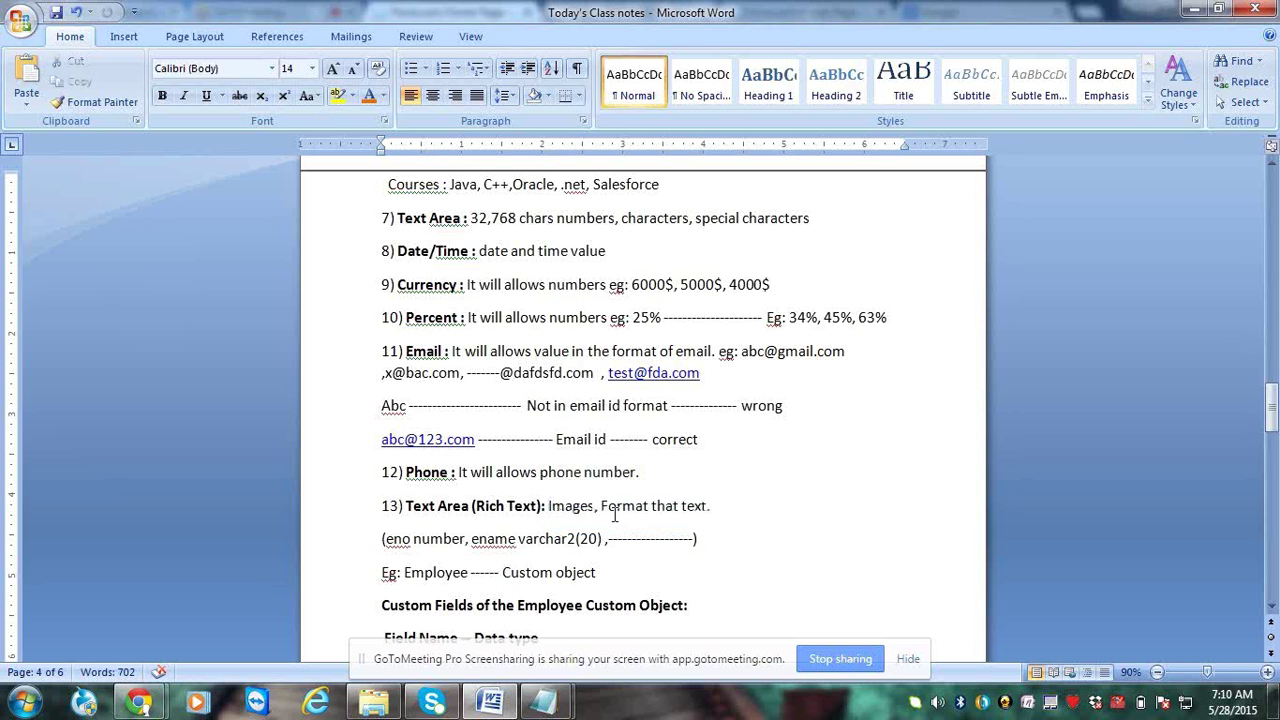
# Launch Notepad and list Number, Text, Date and Date/Time on separate lines
pyautogui.press('super')
pyautogui.write('note')
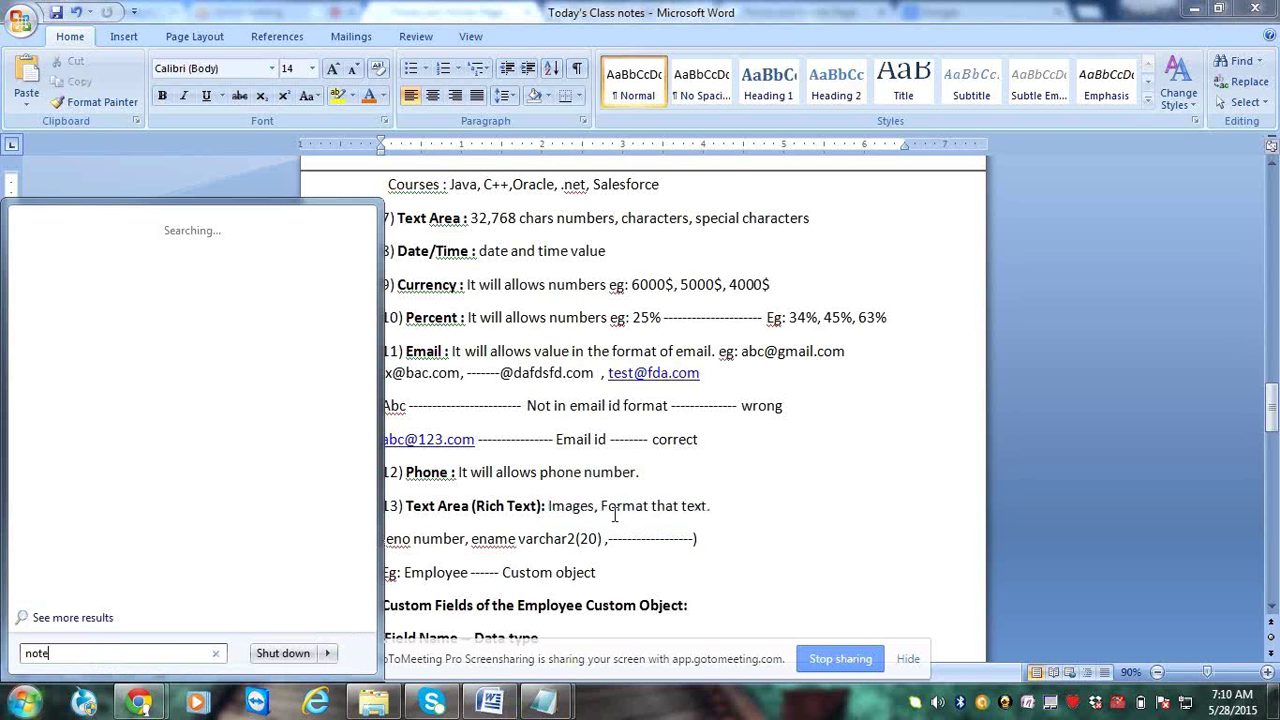
pyautogui.press('Return')
pyautogui.write('Nu')
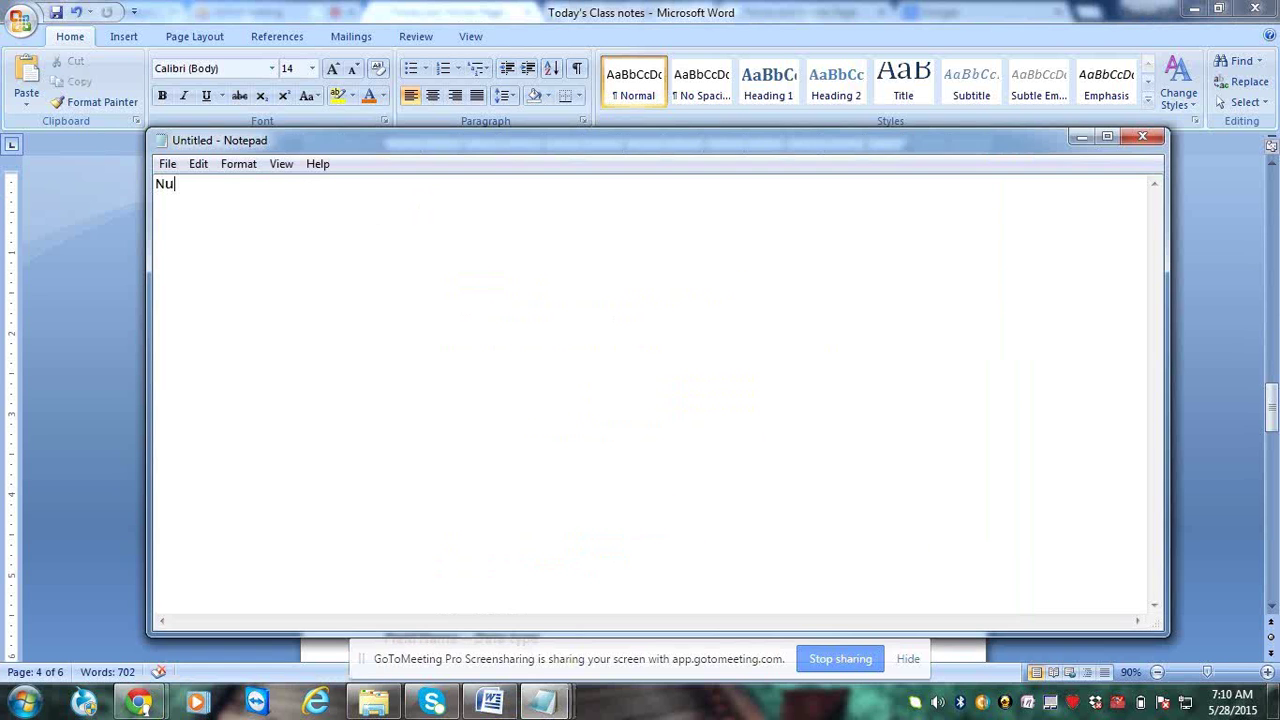
pyautogui.write('mber')
pyautogui.press('Return')
pyautogui.press('Return')
pyautogui.write('Text')
pyautogui.press('Return')
pyautogui.write('Date')
pyautogui.press('Return')
pyautogui.press('Return')
pyautogui.write('Date/T')
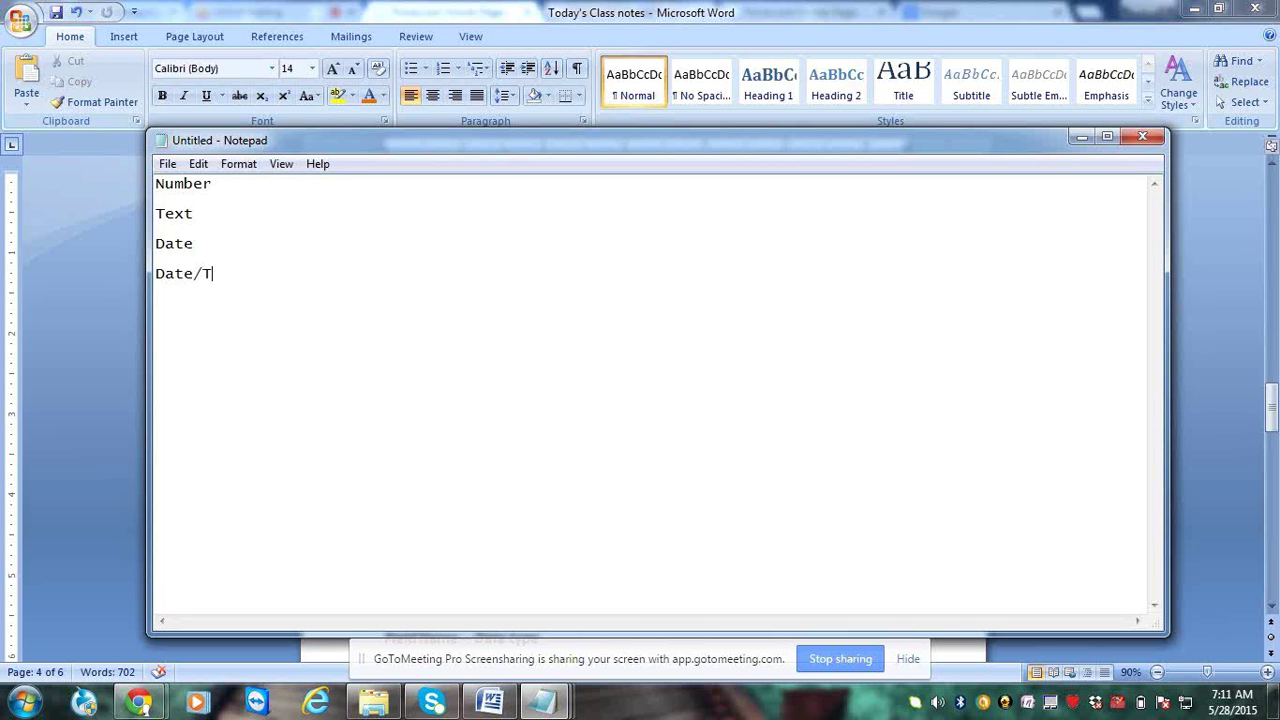
pyautogui.write('ime')
pyautogui.press('Return')
pyautogui.press('Return')
# Continue the list with Picklist, Picklist(Multiselect), Email, Phone, Percent and Currency
pyautogui.write('Picl')
pyautogui.press('BackSpace')
pyautogui.write('klist')
pyautogui.press('Return')
pyautogui.press('Return')
pyautogui.write('Picklis')
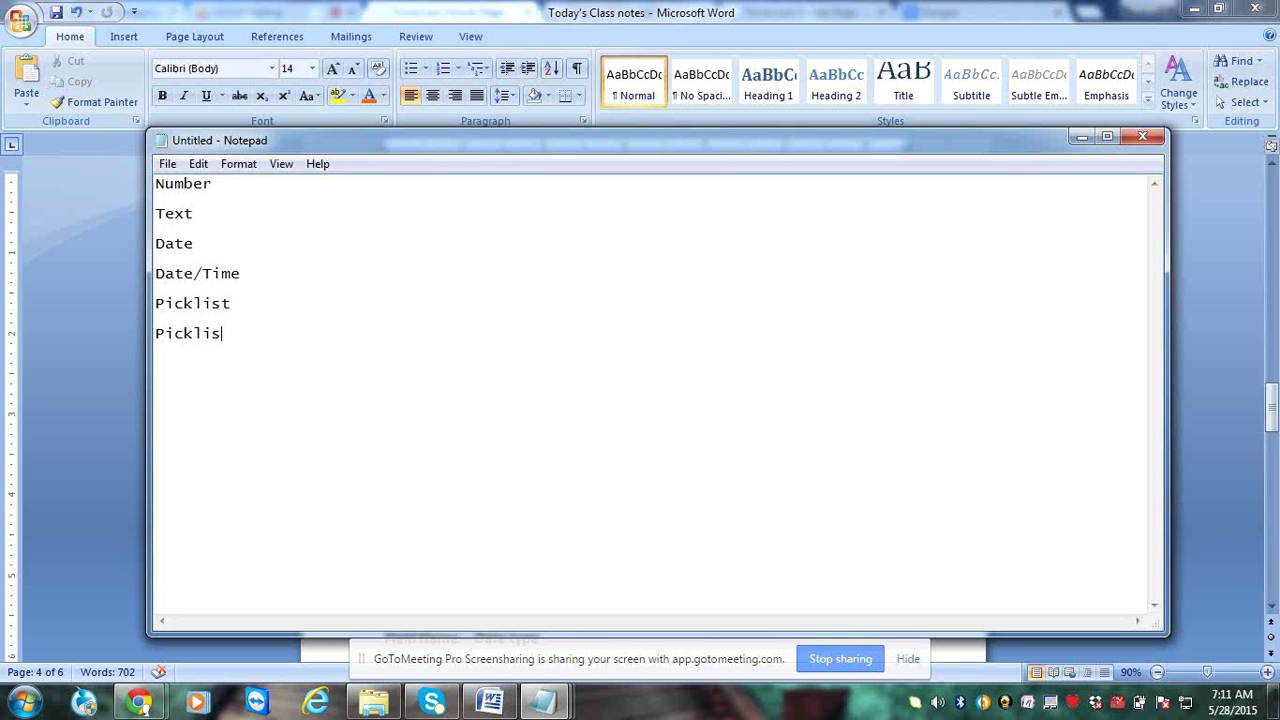
pyautogui.write('t(Multiselect)')
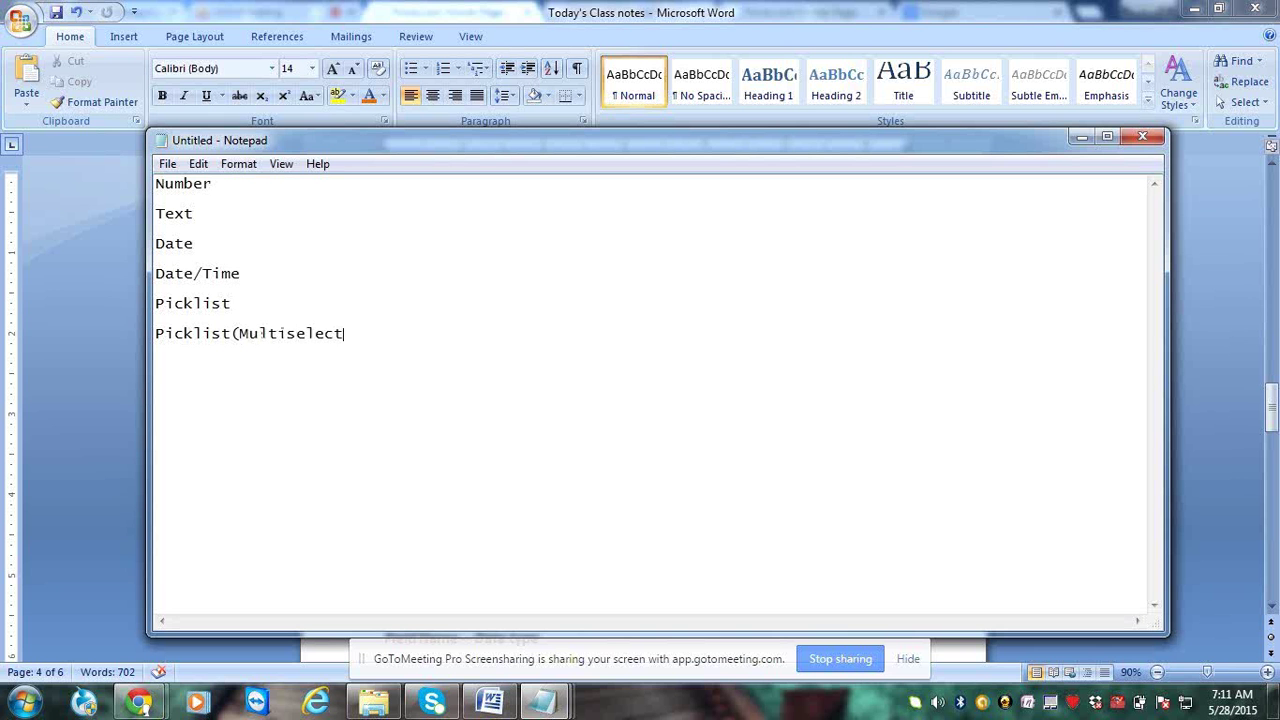
pyautogui.press('Return')
pyautogui.press('Return')
pyautogui.write('Eam')
pyautogui.press('BackSpace')
pyautogui.press('BackSpace')
pyautogui.write('mail')
pyautogui.press('Return')
pyautogui.write('Phone')
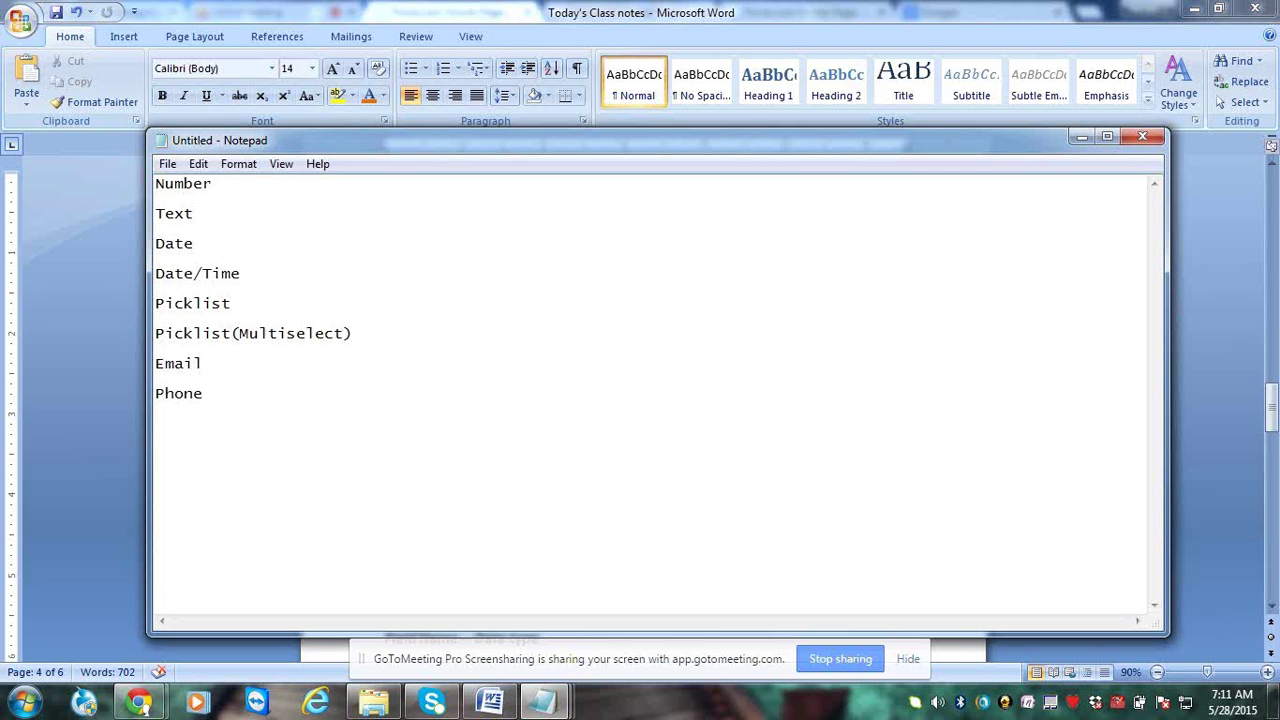
pyautogui.press('Return')
pyautogui.write('Percent')
pyautogui.press('Return')
pyautogui.write('Curren')
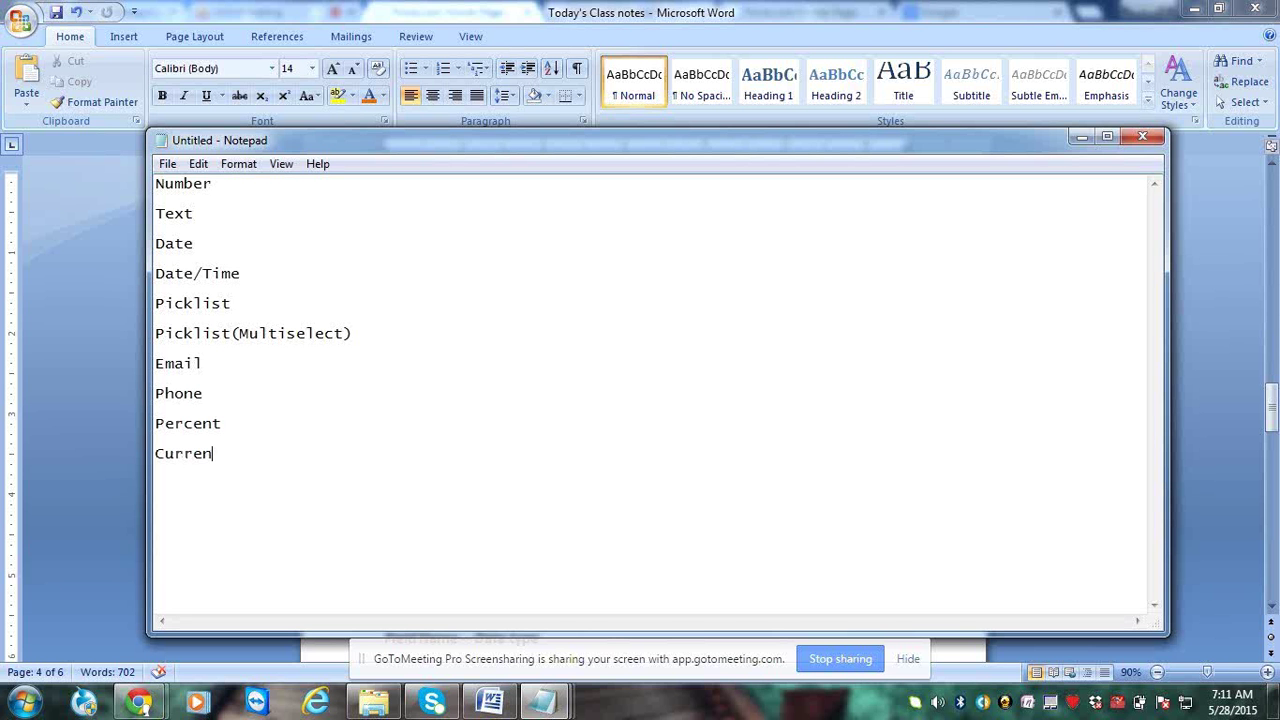
pyautogui.write('cy')
# Add Text Area and Text Area (Rich Text) below Currency in the Notepad list
pyautogui.moveTo(140, 122); pyautogui.dragTo(572, 127)
pyautogui.press('Return')
pyautogui.write('Te')
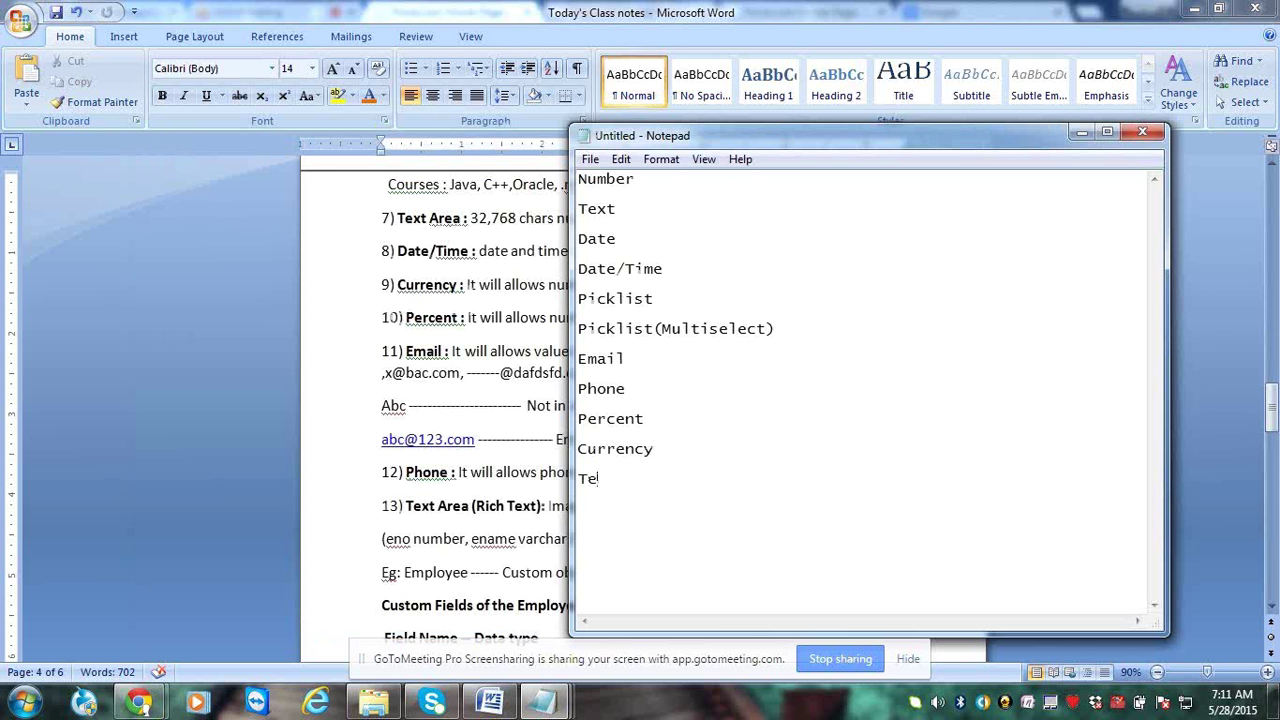
pyautogui.write('xt Area')
pyautogui.press('Return')
pyautogui.write('Text Area (Rich ')
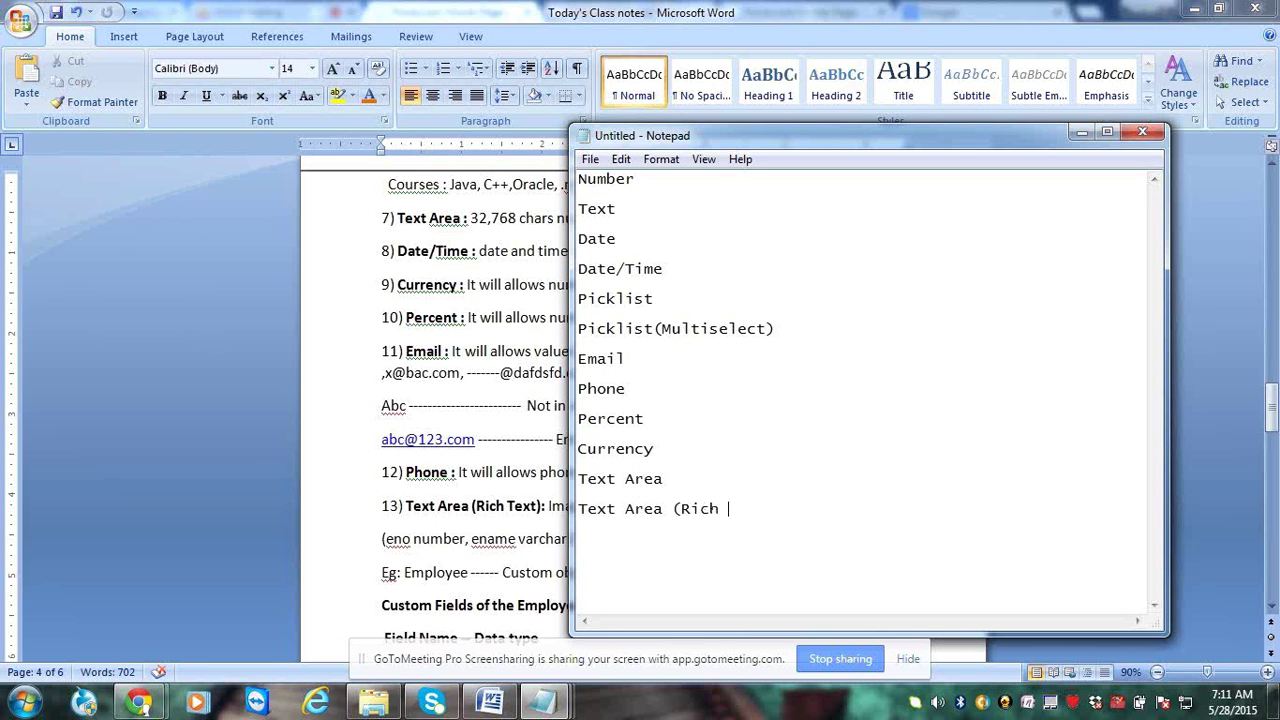
pyautogui.write('Text)')
# Check the Word notes, then add Checkbox to the Notepad list
pyautogui.hotkey('alt', 'Tab')
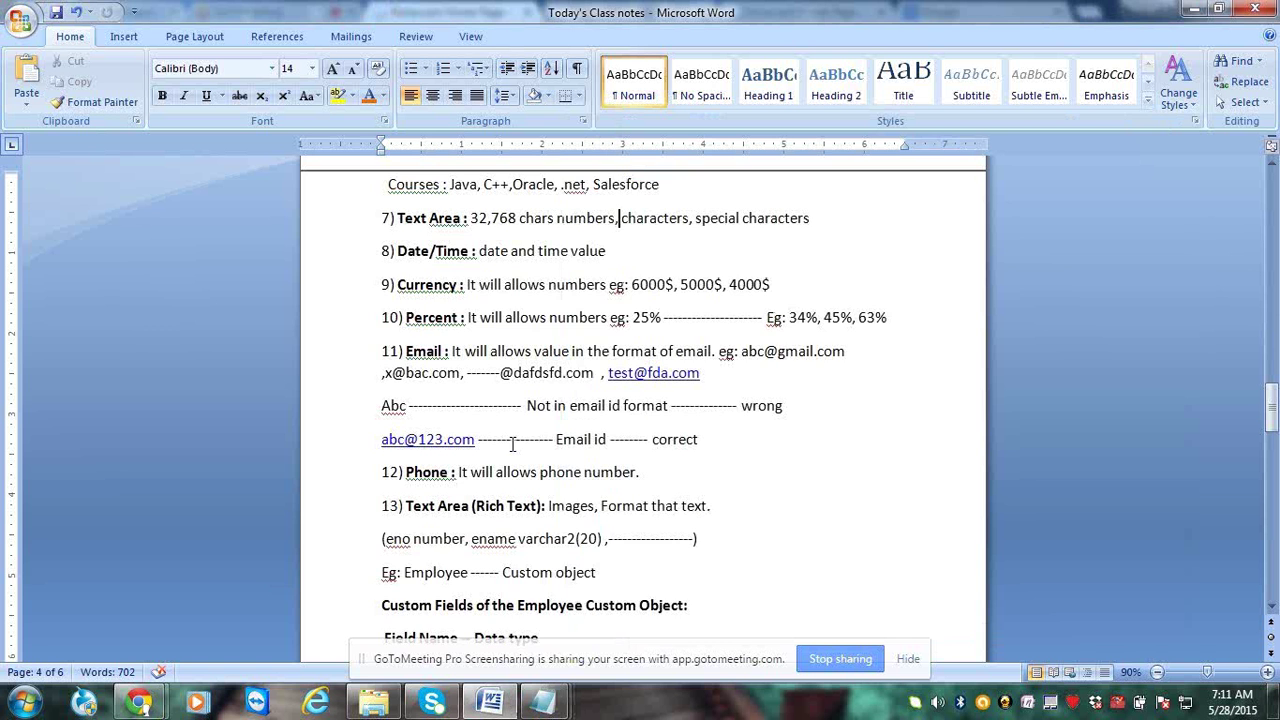
pyautogui.scroll(2, 512, 444)
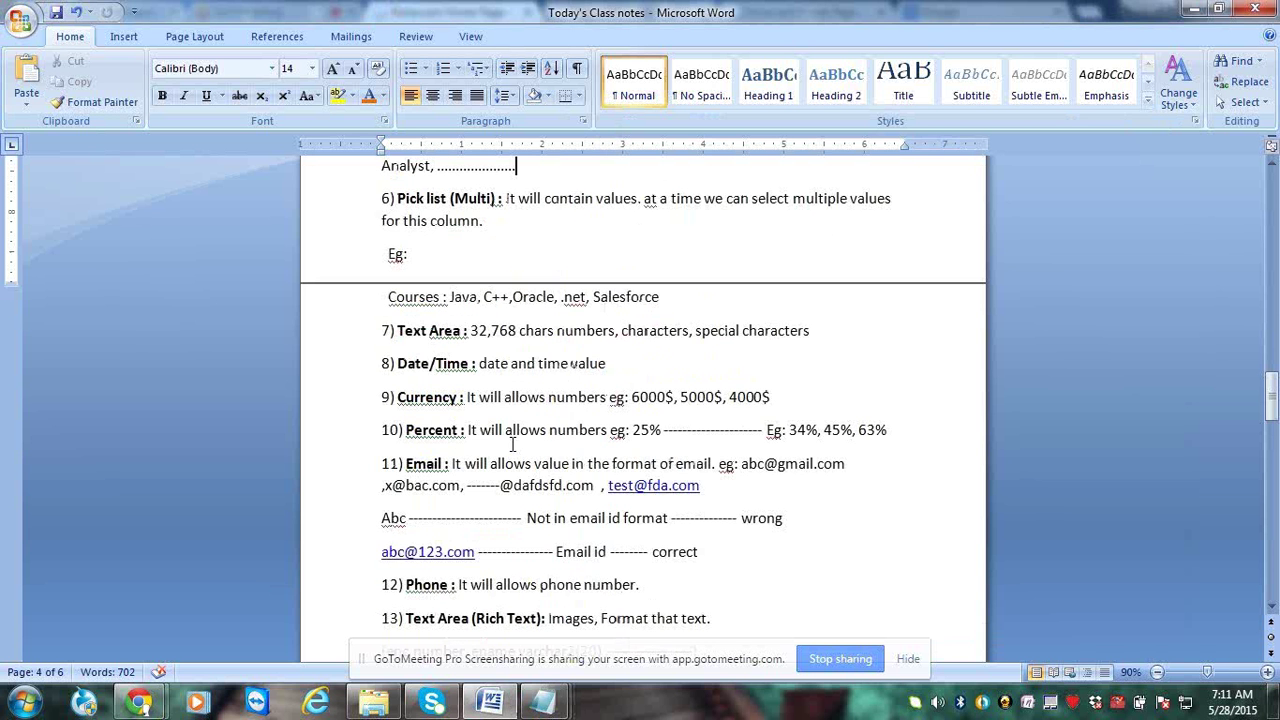
pyautogui.scroll(4, 512, 444)
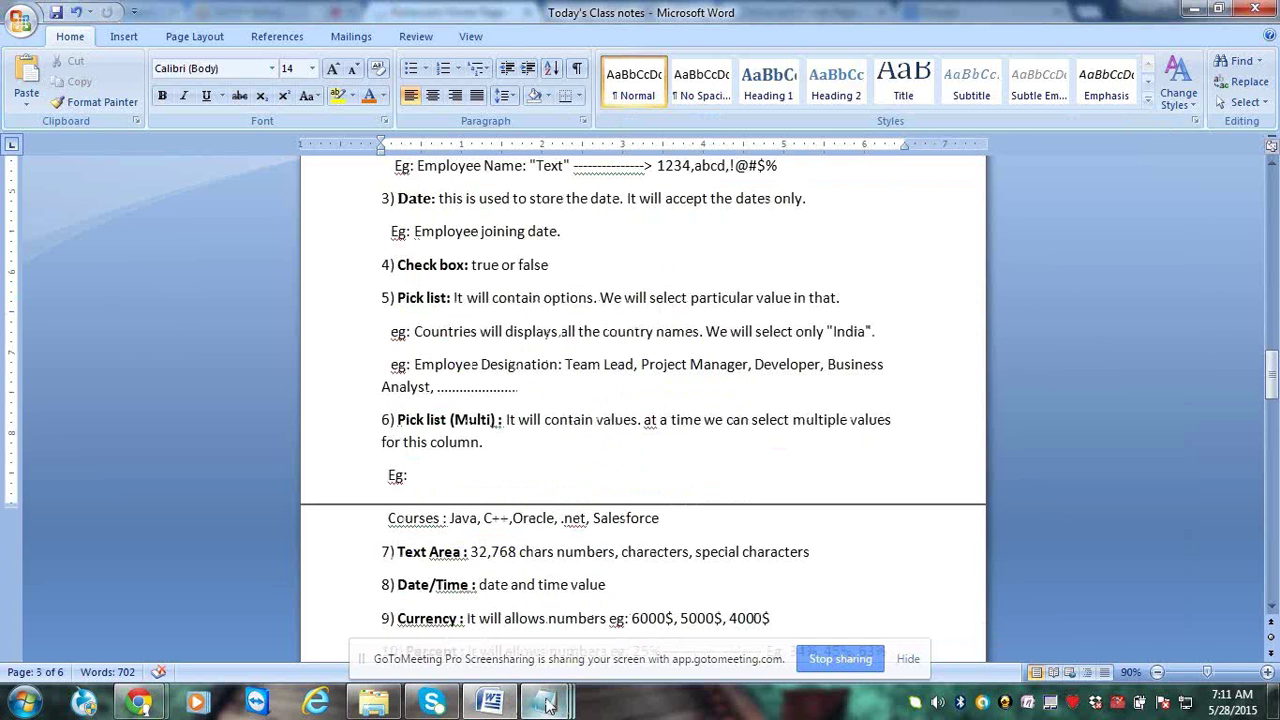
pyautogui.click(547, 705)
pyautogui.write('Checkbox')
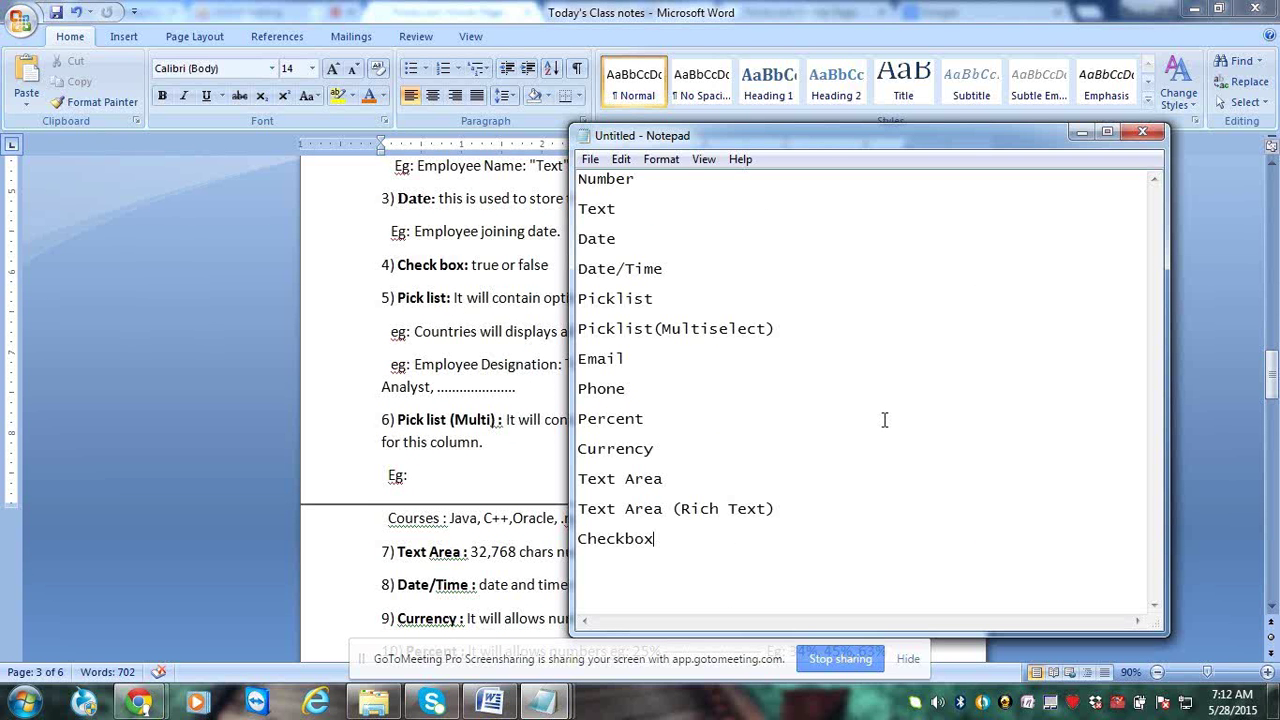
# Enlarge the Notepad window and add a dashed separator line below Checkbox
pyautogui.moveTo(964, 143); pyautogui.dragTo(782, 105)
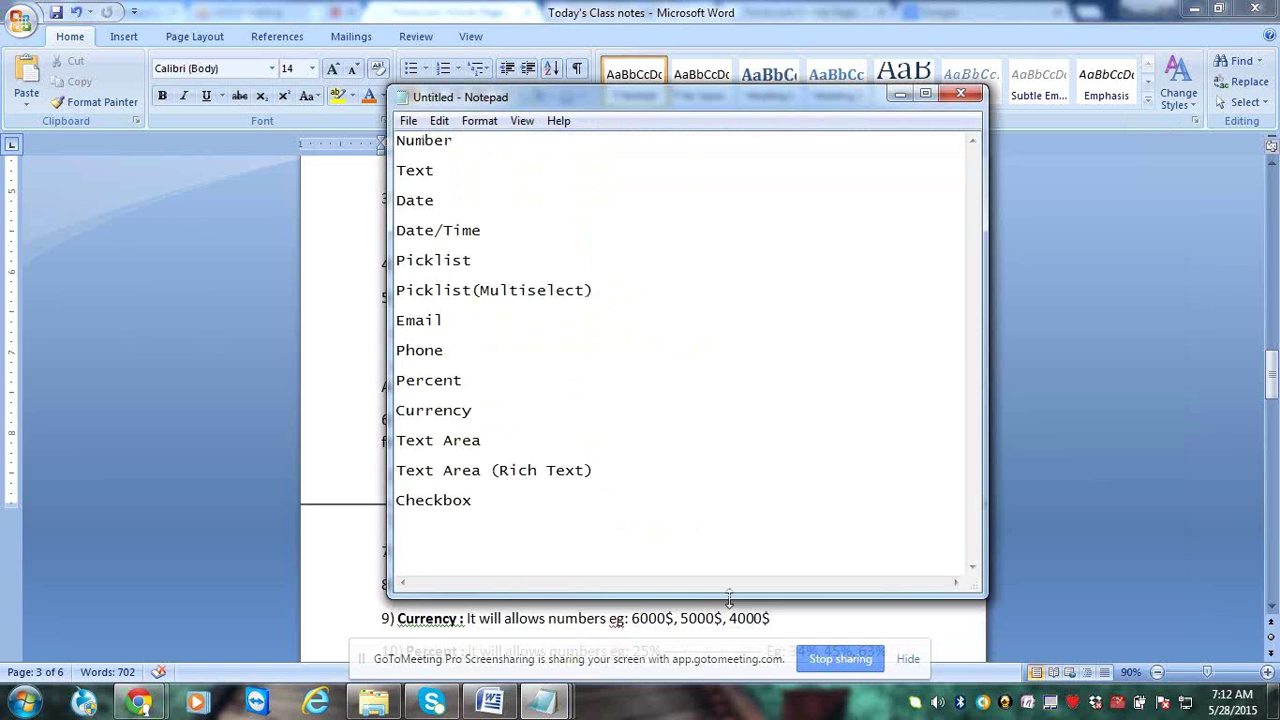
pyautogui.moveTo(730, 597); pyautogui.dragTo(733, 645)
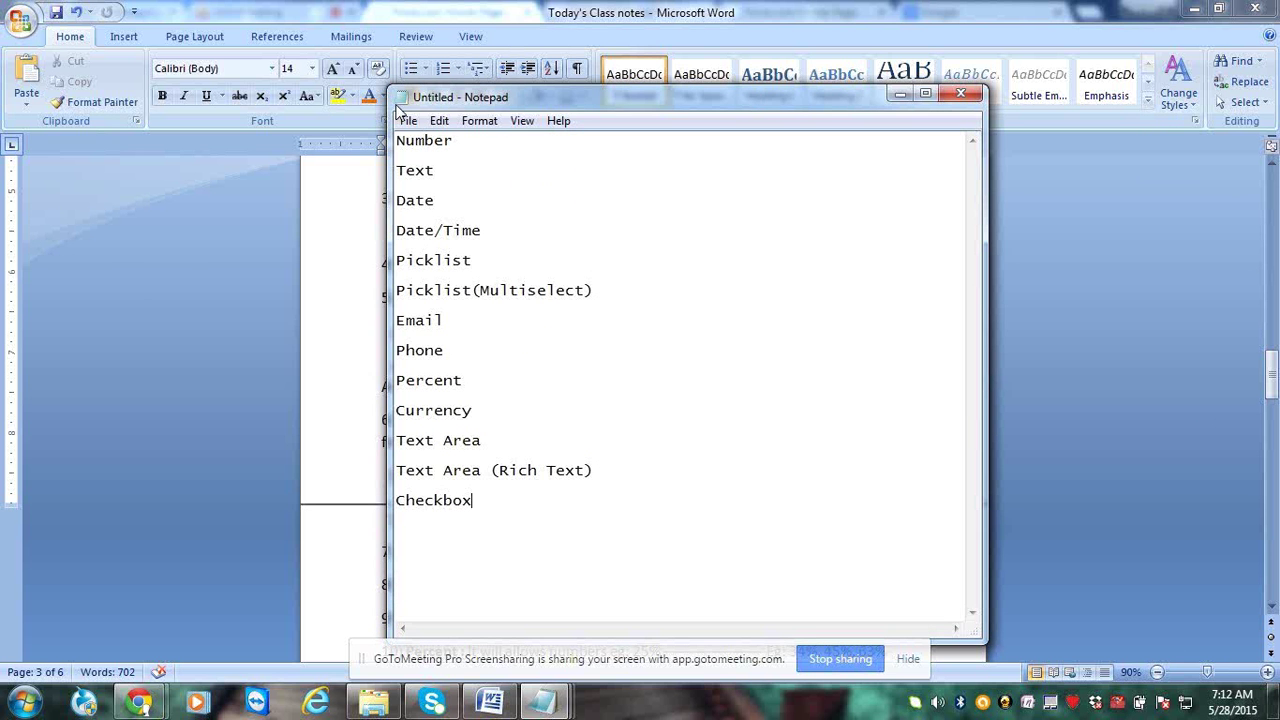
pyautogui.moveTo(396, 106); pyautogui.dragTo(275, 49)
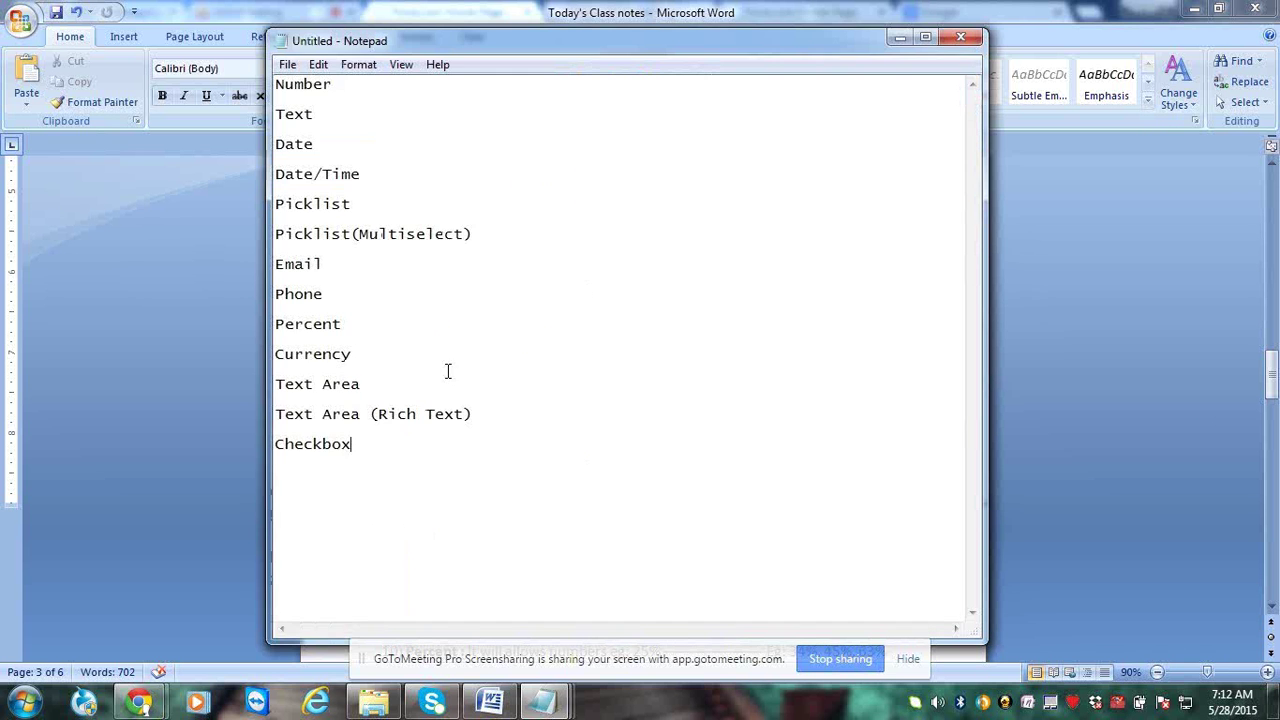
pyautogui.press('Return')
pyautogui.write('-----------------------------------------------------------')
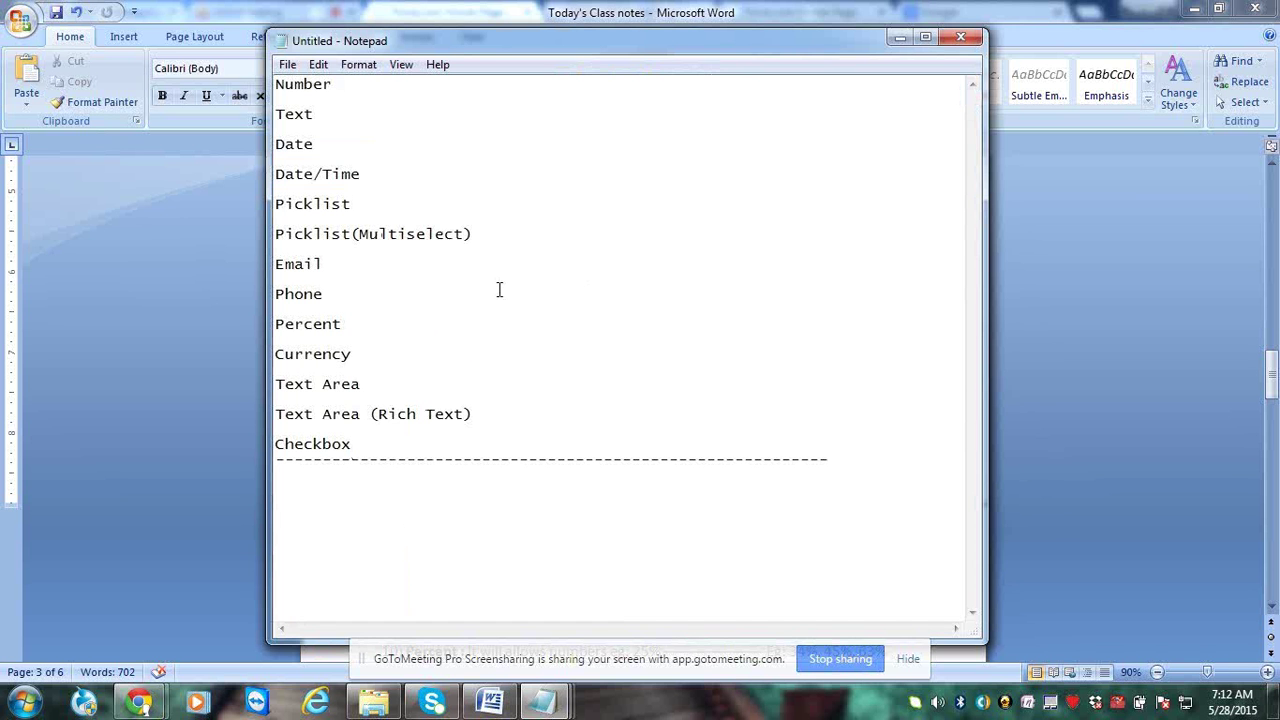
pyautogui.press('Return')
pyautogui.press('Return')
pyautogui.press('Return')
pyautogui.press('BackSpace')
# List Employee No:, Salary, Designation, Known Technologies, Email id, Image and Commission fields
pyautogui.write('Employee No:')
pyautogui.press('Return')
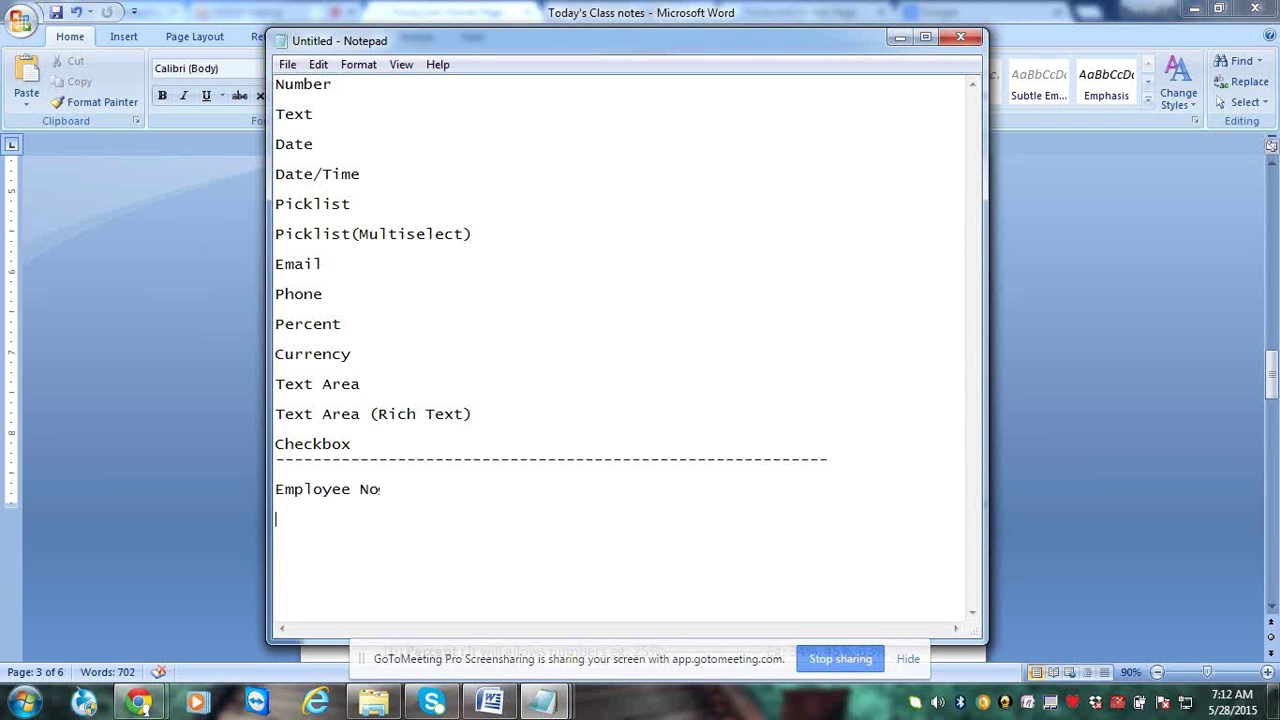
pyautogui.write('Employee Salary')
pyautogui.press('Return')
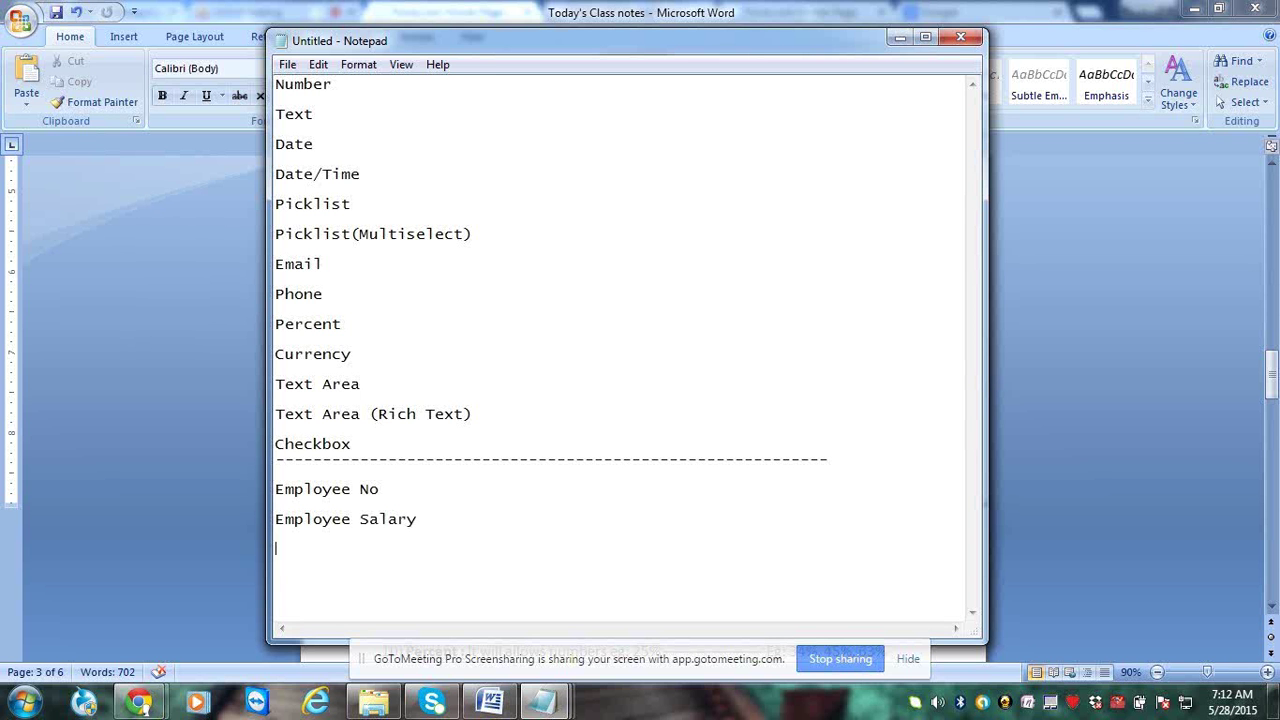
pyautogui.write('Employee Designation')
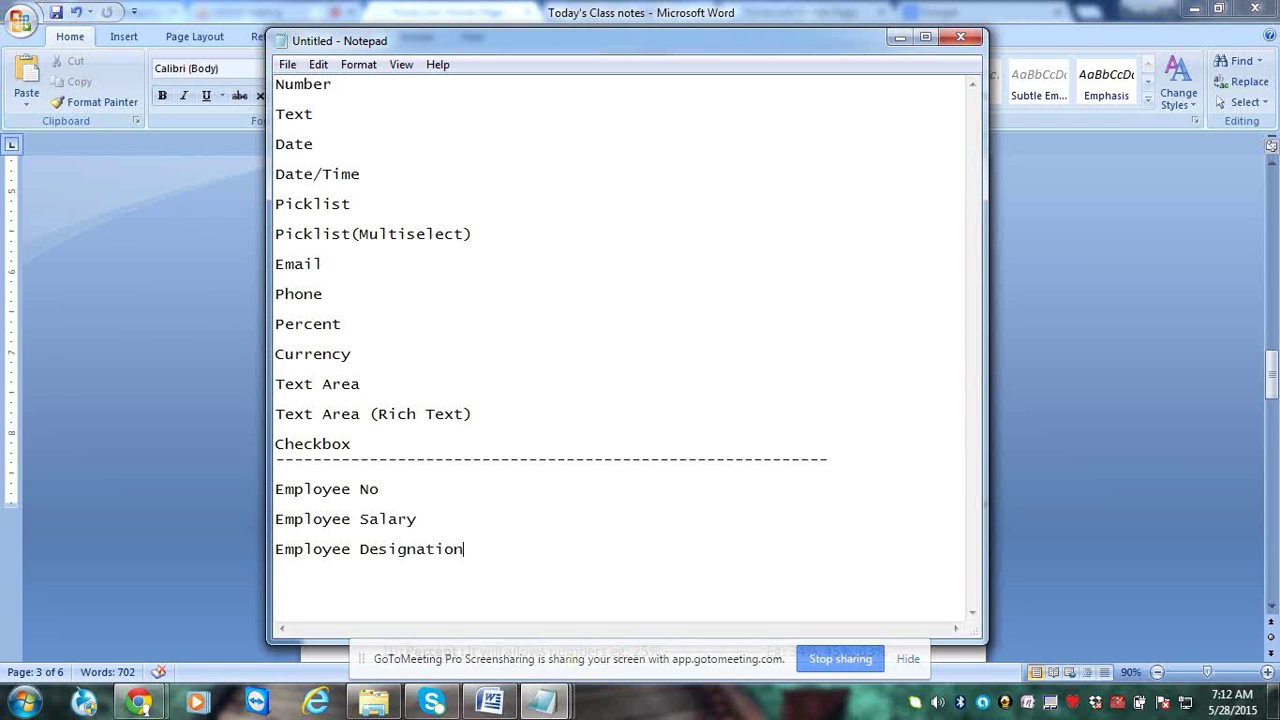
pyautogui.press('Return')
pyautogui.write('Employee Known ')
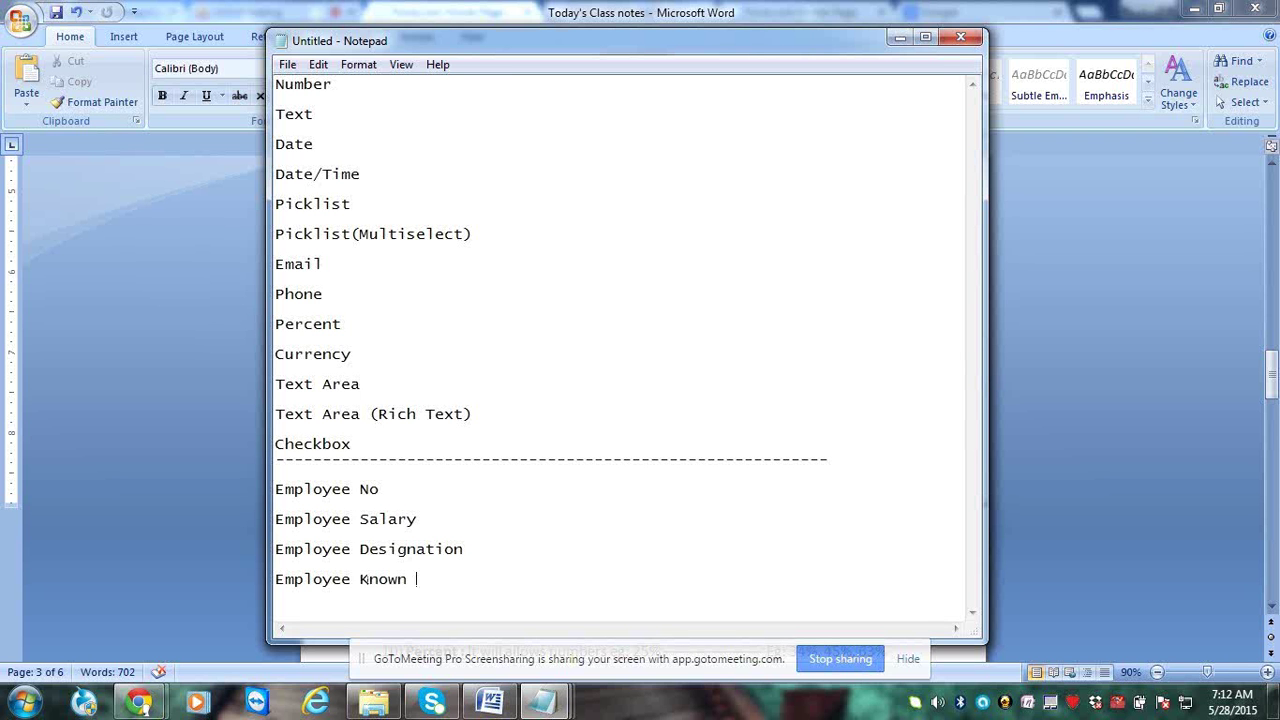
pyautogui.write('Technologies')
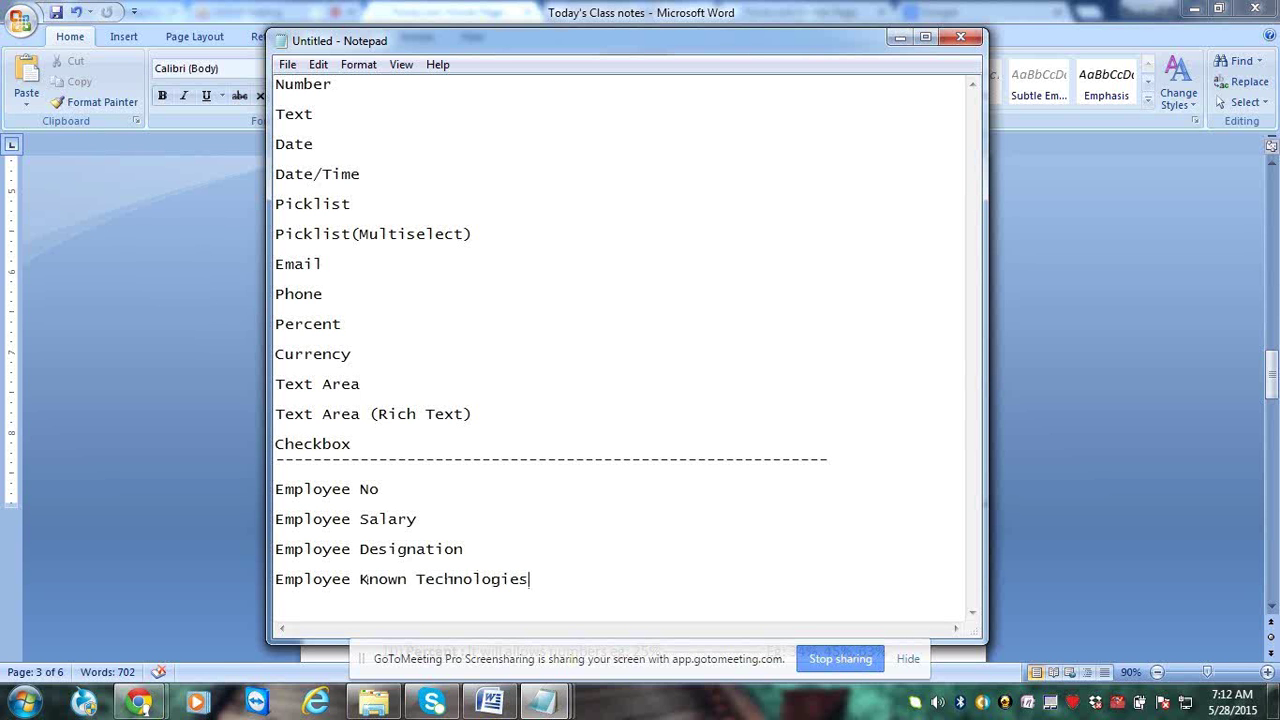
pyautogui.press('Return')
pyautogui.write('Employee Ea')
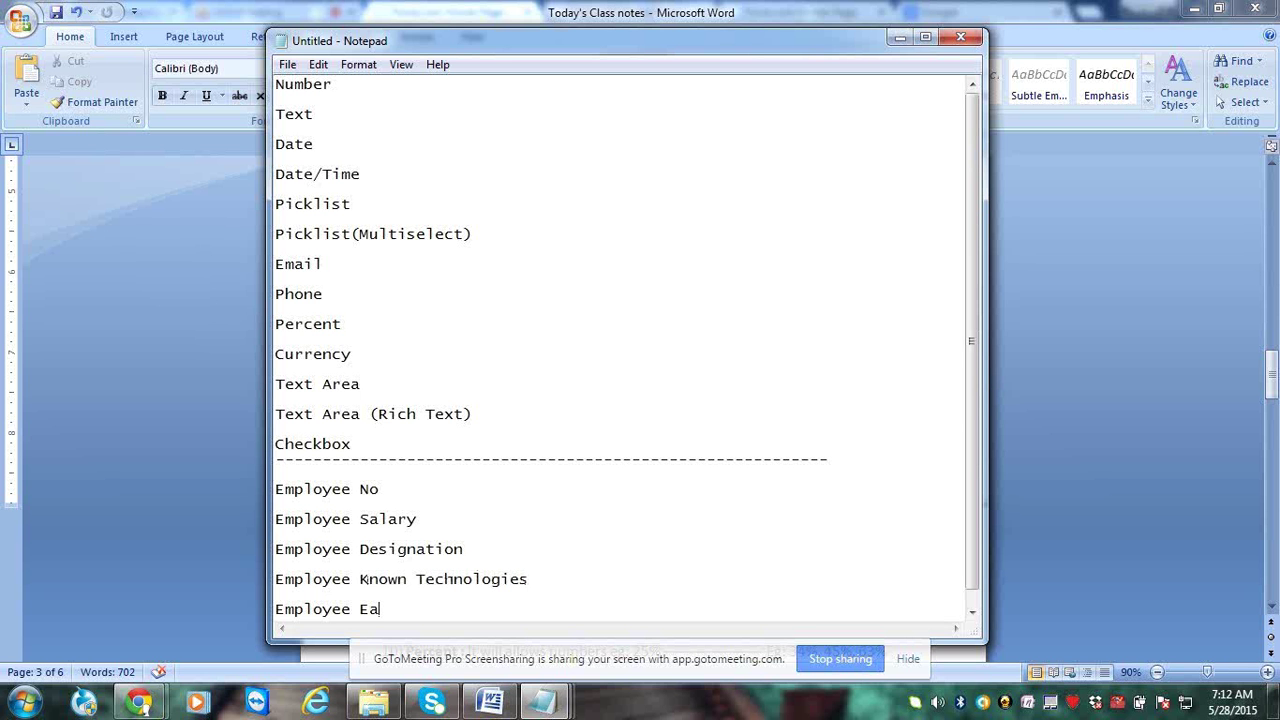
pyautogui.write('mail id')
pyautogui.press('Return')
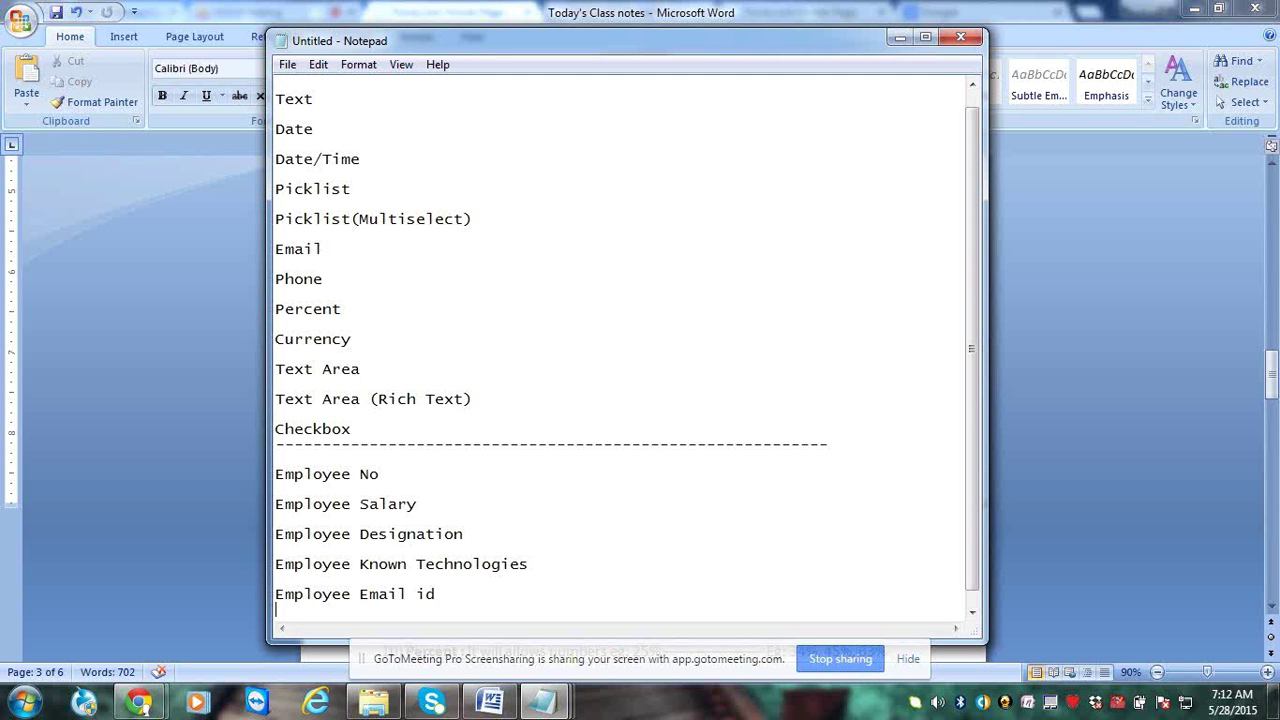
pyautogui.write('Em')
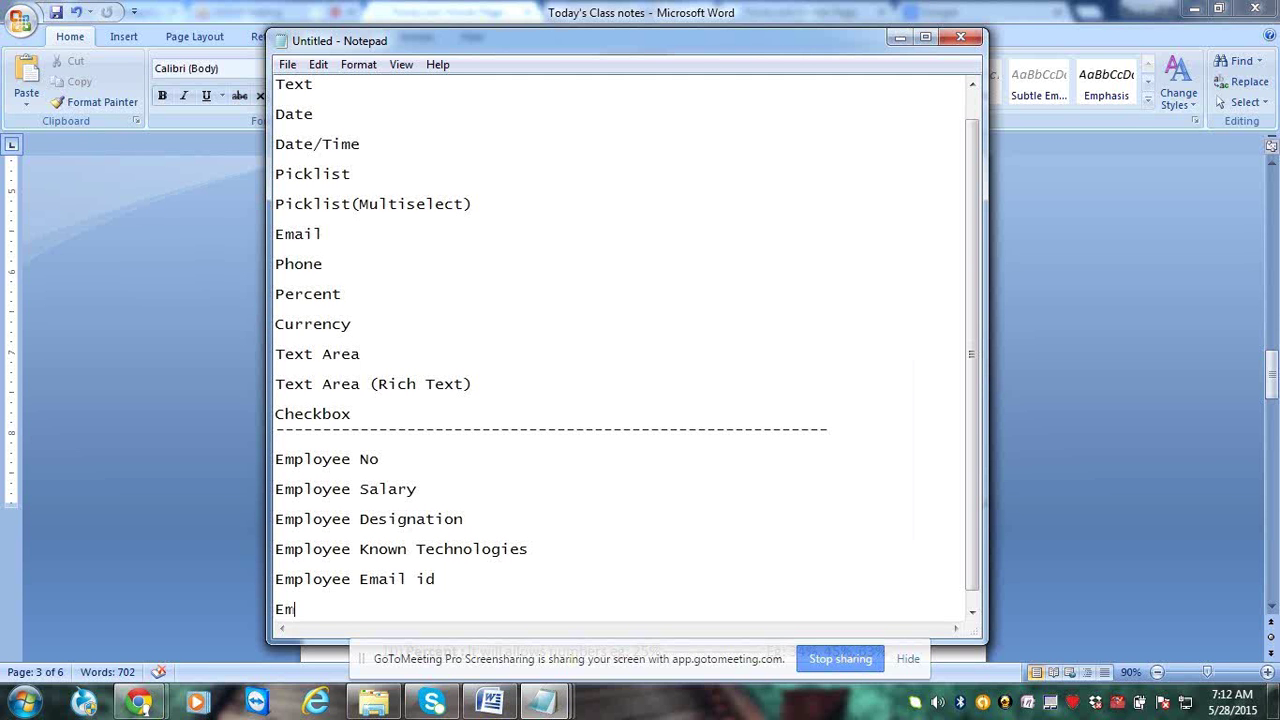
pyautogui.write('ployee Image')
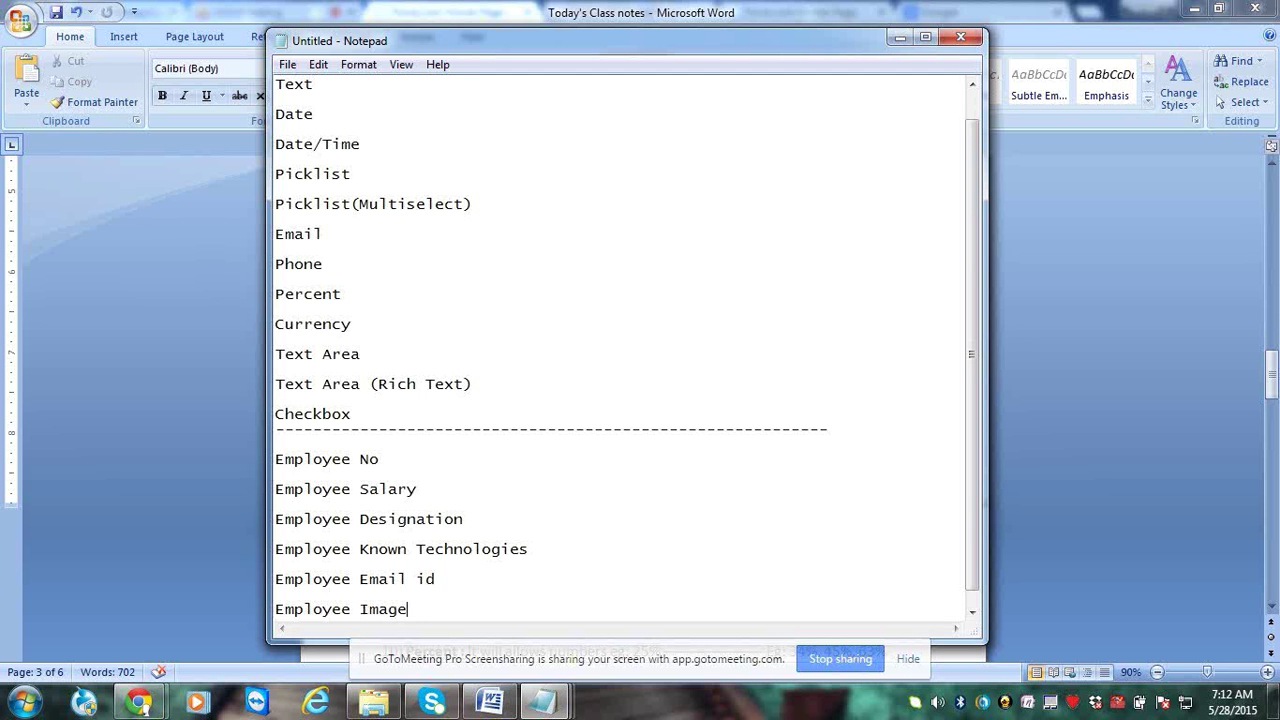
pyautogui.press('Return')
pyautogui.write('Emplo')
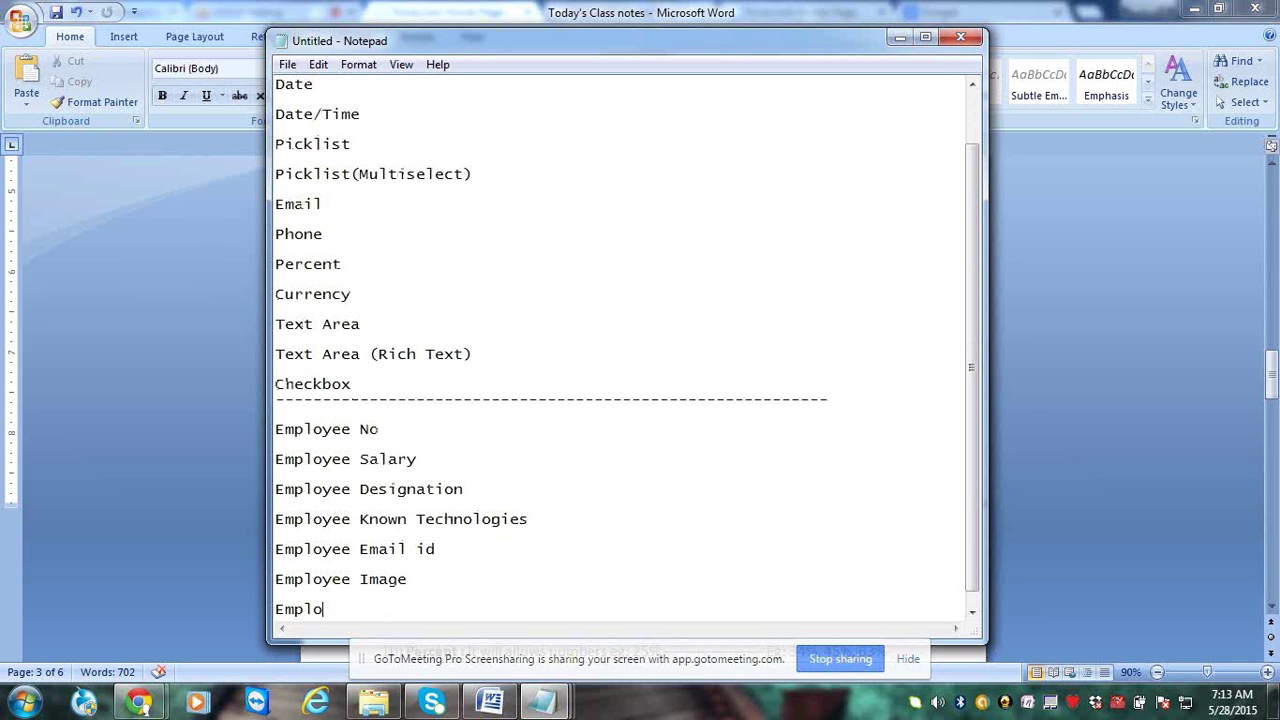
pyautogui.write('yee Commmission')
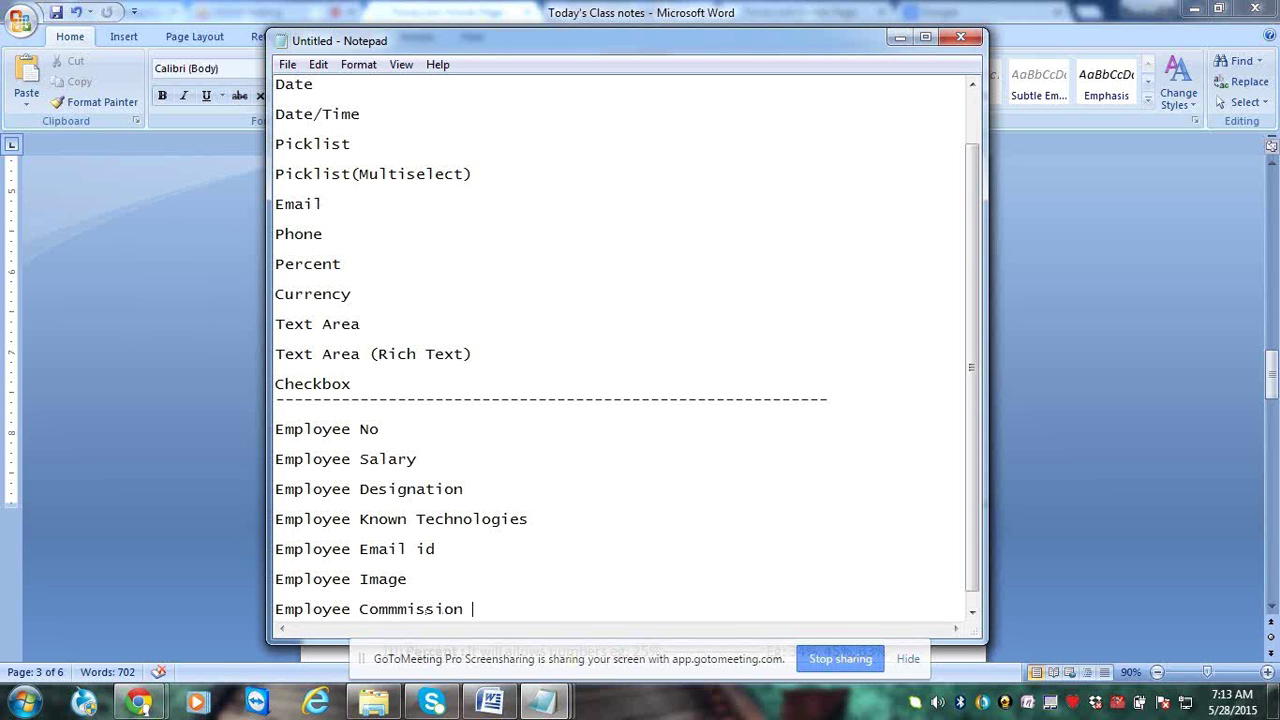
pyautogui.press('Return')
# Add two dashed lines, then insert Employee Phone number and Employee Joining date after Employee Image
pyautogui.write('----------------------')
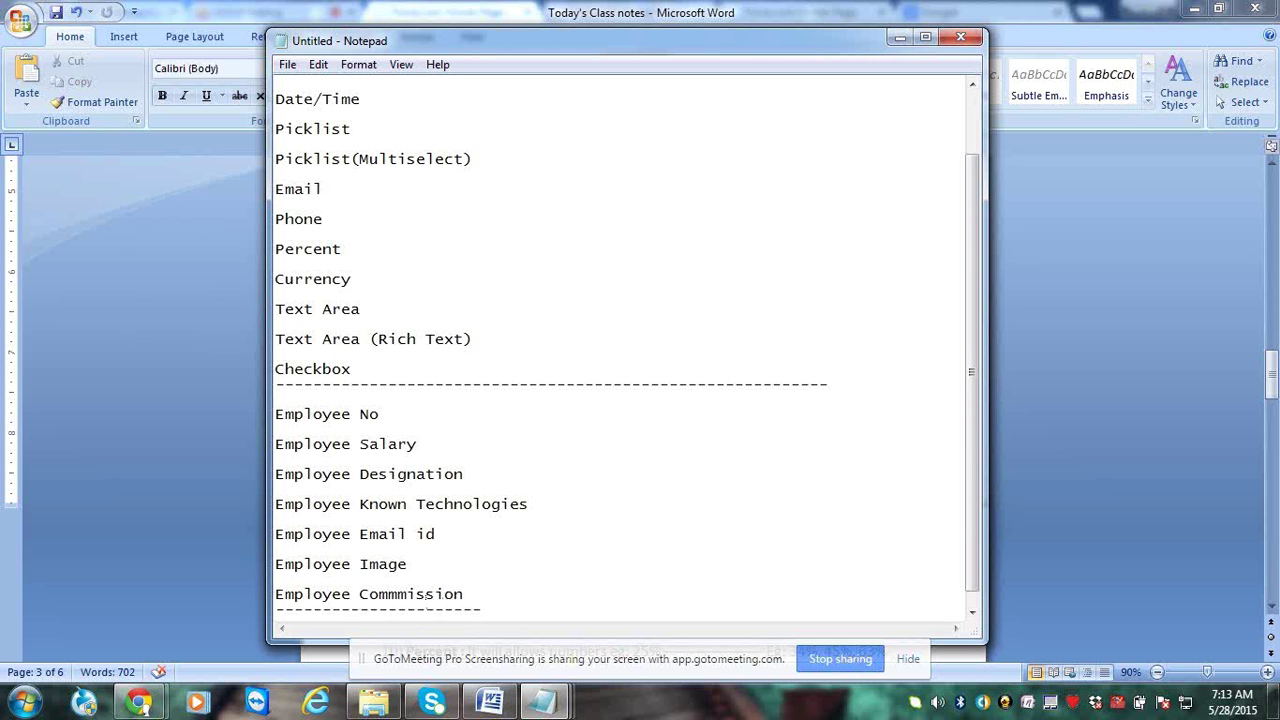
pyautogui.press('Return')
pyautogui.write('----------------------')
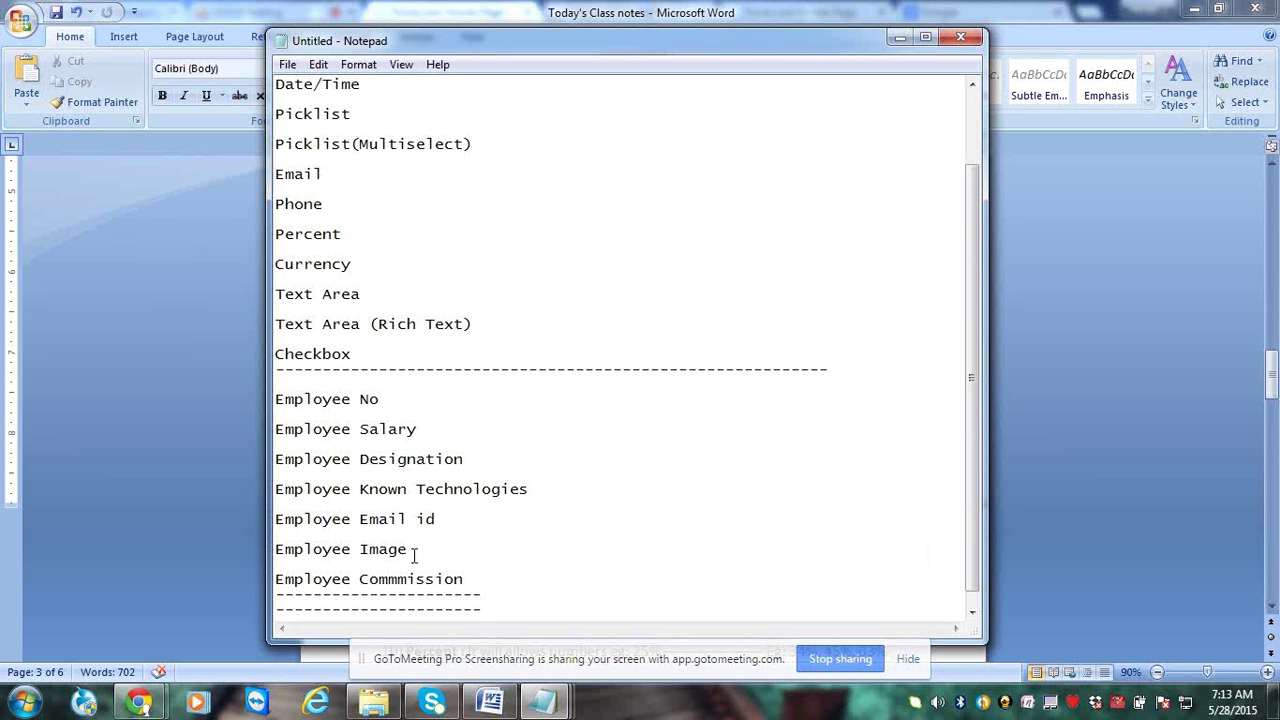
pyautogui.click(450, 553)
pyautogui.press('Return')
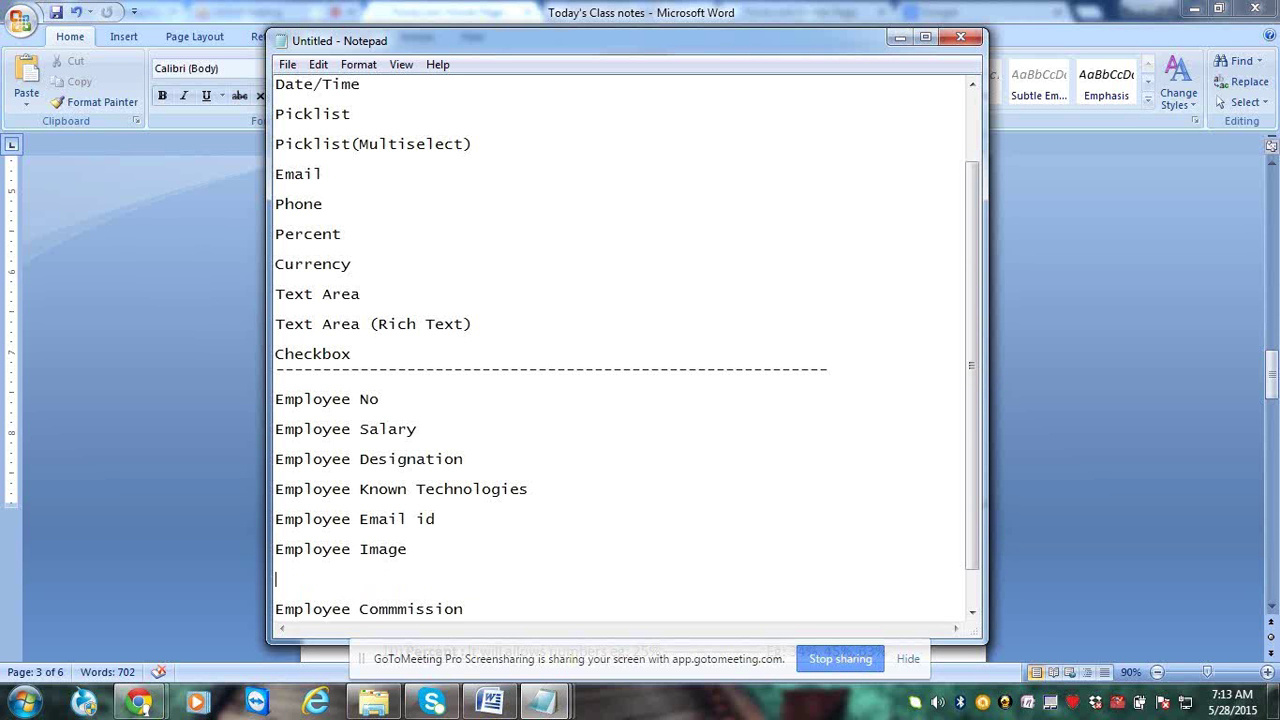
pyautogui.write('Employee Phone')
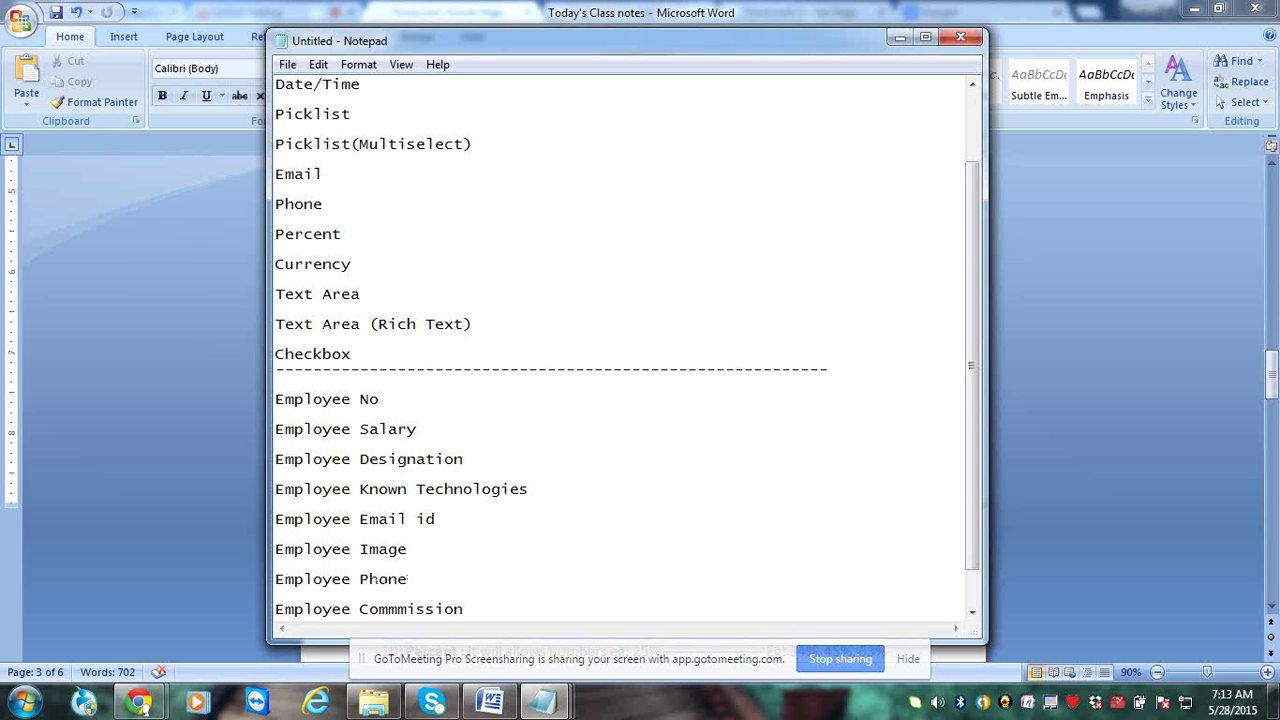
pyautogui.write(' number')
pyautogui.press('Return')
pyautogui.write('E')
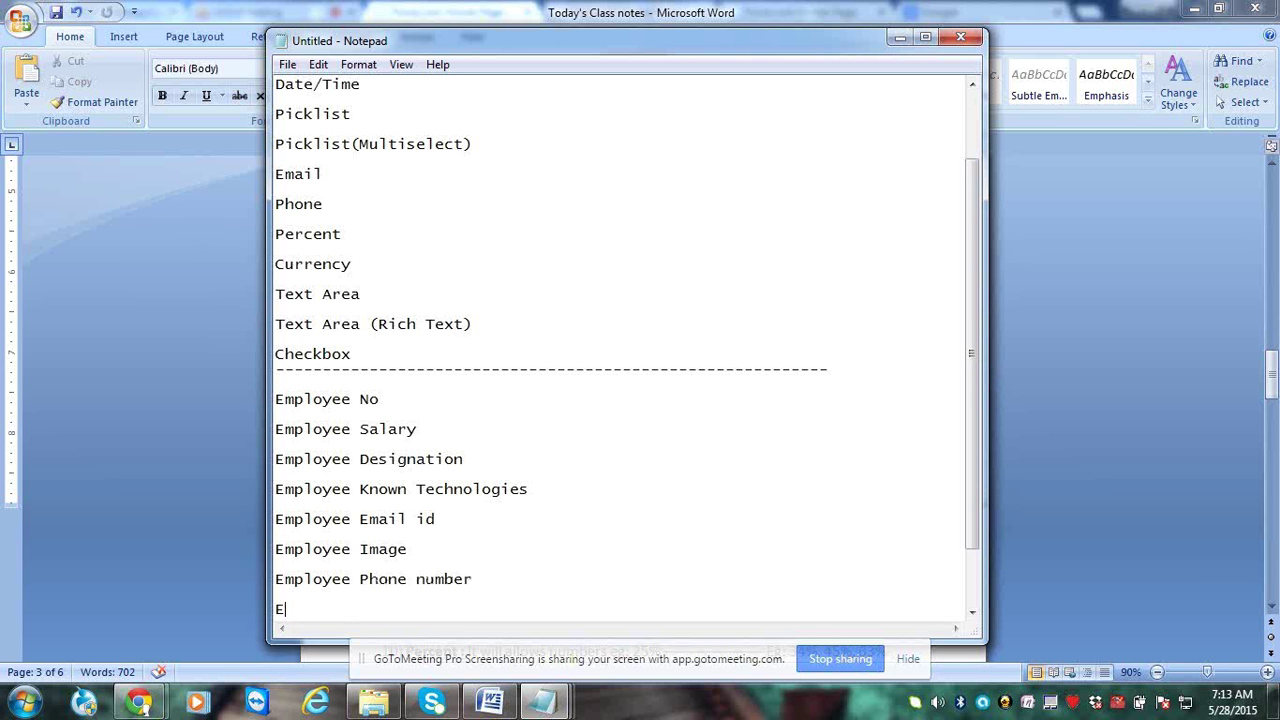
pyautogui.write('mployee Joining ')
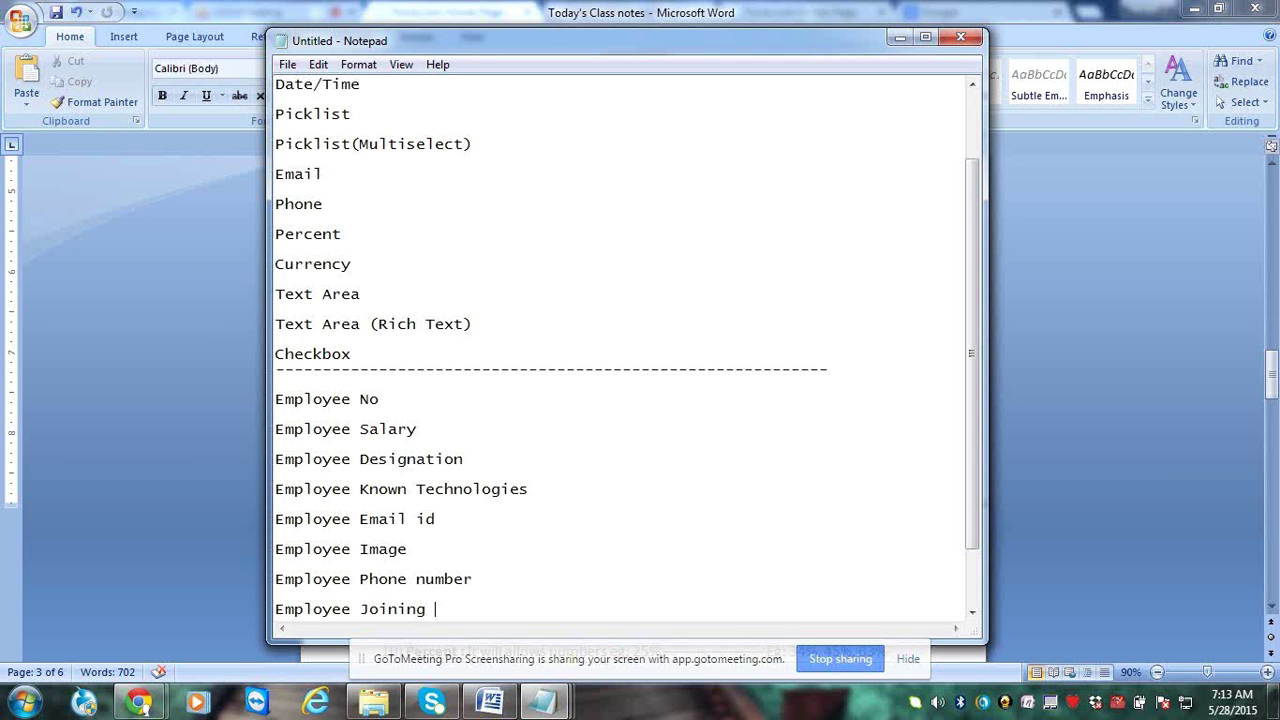
pyautogui.write('date')
# Enlarge the Notepad window and map Employee No to Number with a dashed connector
pyautogui.moveTo(641, 35); pyautogui.dragTo(633, 5)
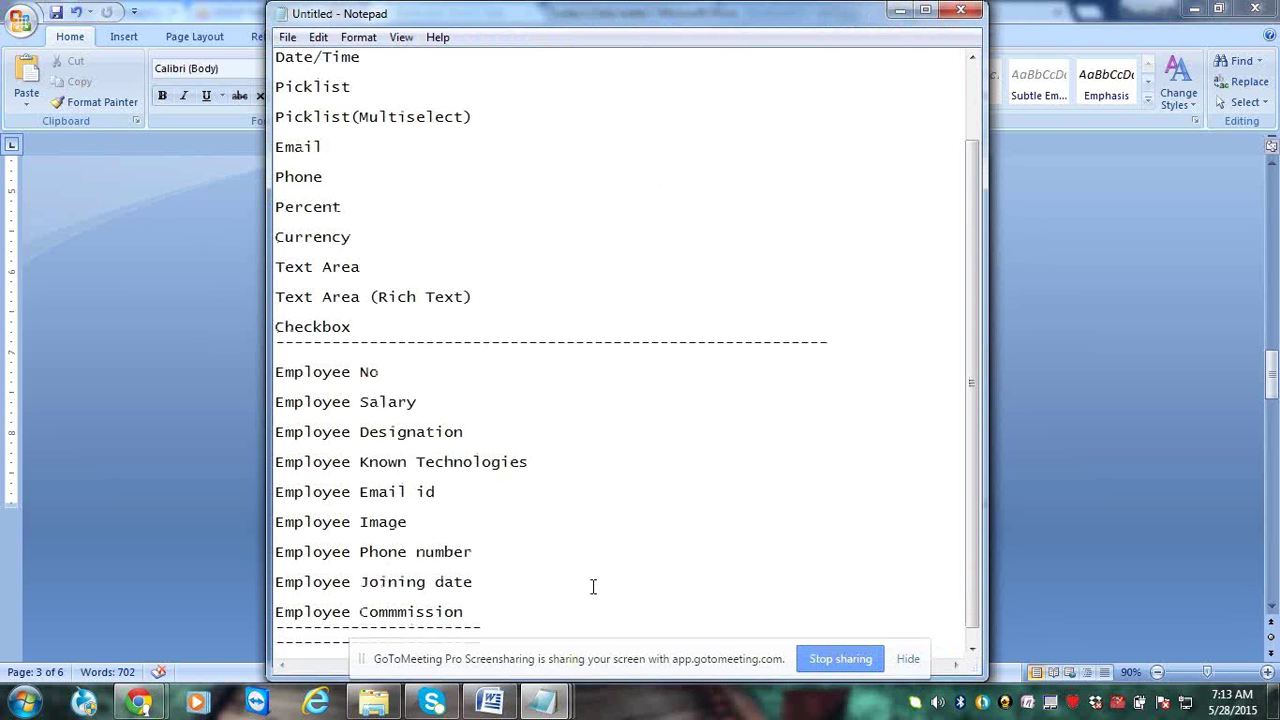
pyautogui.scroll(-1, 588, 600)
pyautogui.scroll(-1, 583, 619)
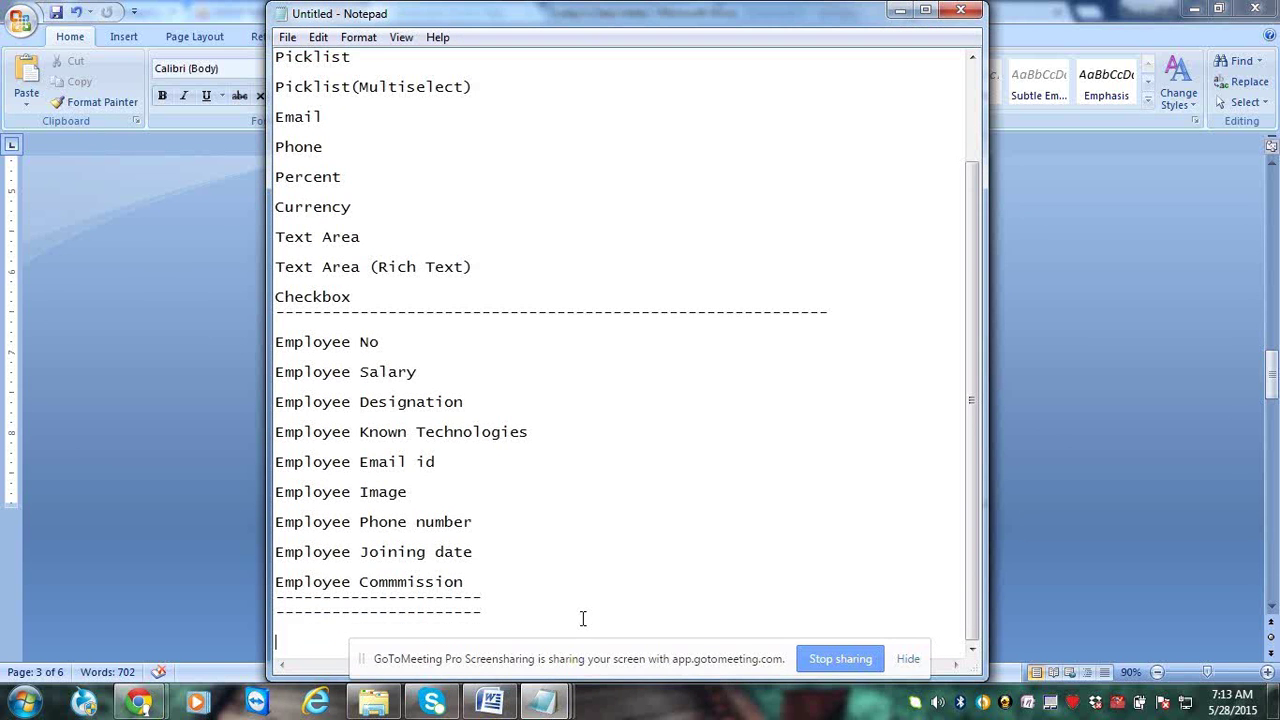
pyautogui.scroll(-1, 583, 619)
pyautogui.click(422, 323)
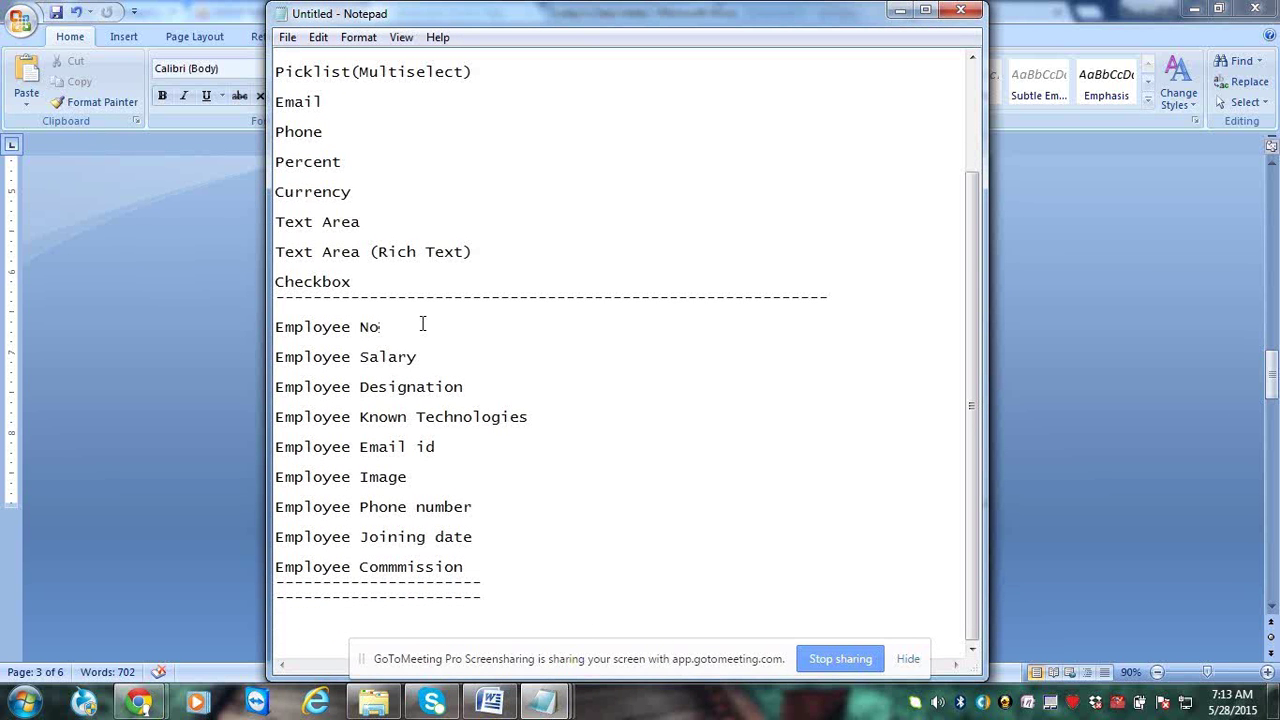
pyautogui.write('------------------------')
pyautogui.write('Number')
# Map Employee Salary to Number/currency by pasting the dashed connector after it
pyautogui.press('Down')
pyautogui.press('Down')
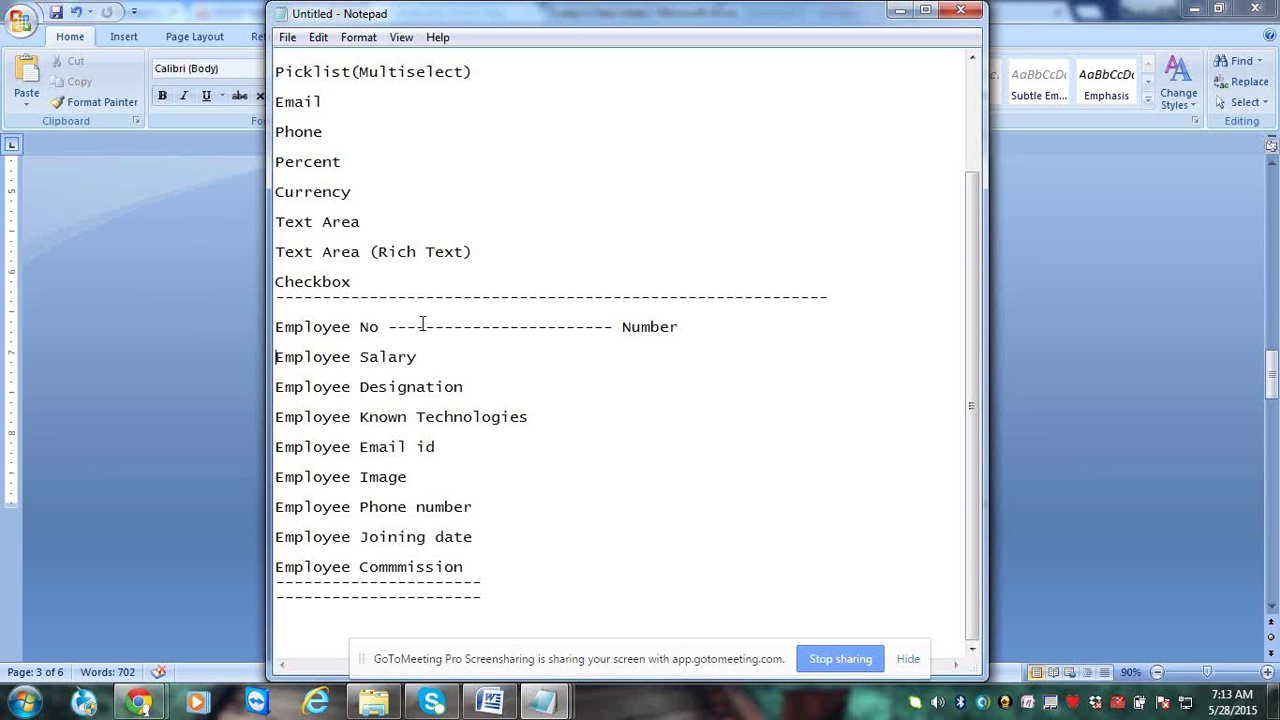
pyautogui.press('End')
pyautogui.write('------------------------')
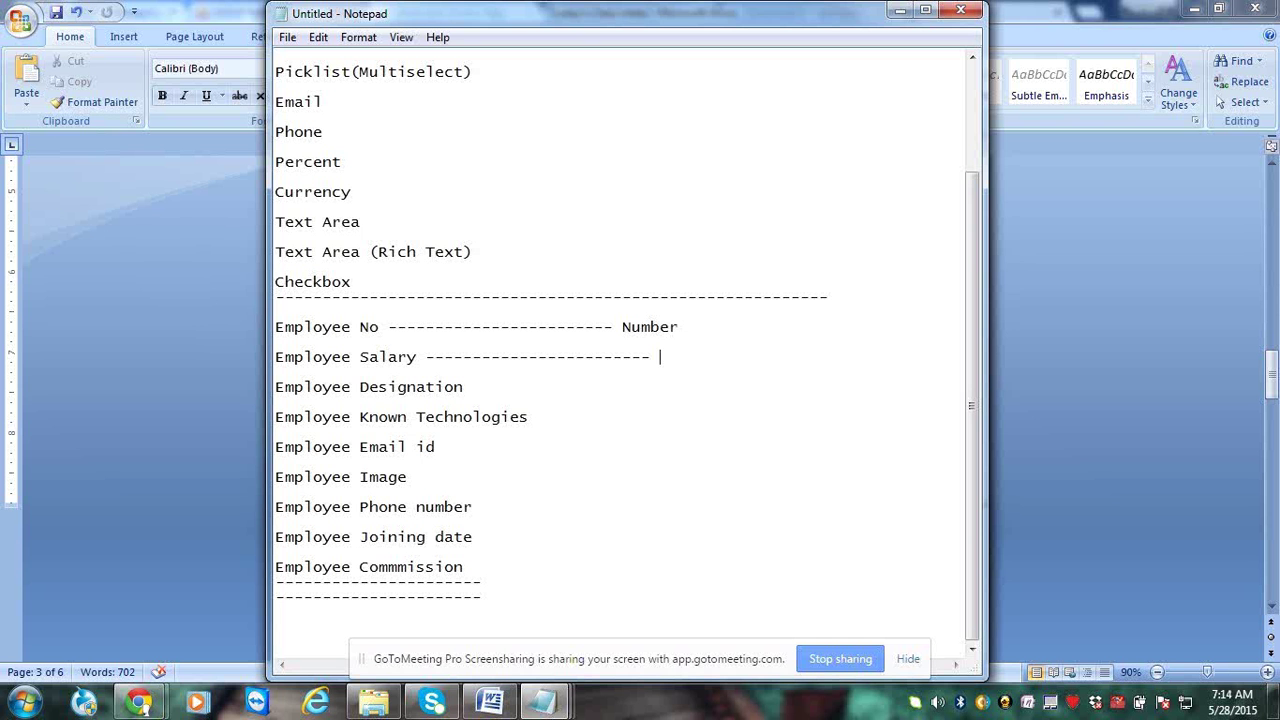
pyautogui.write('Number/currency')
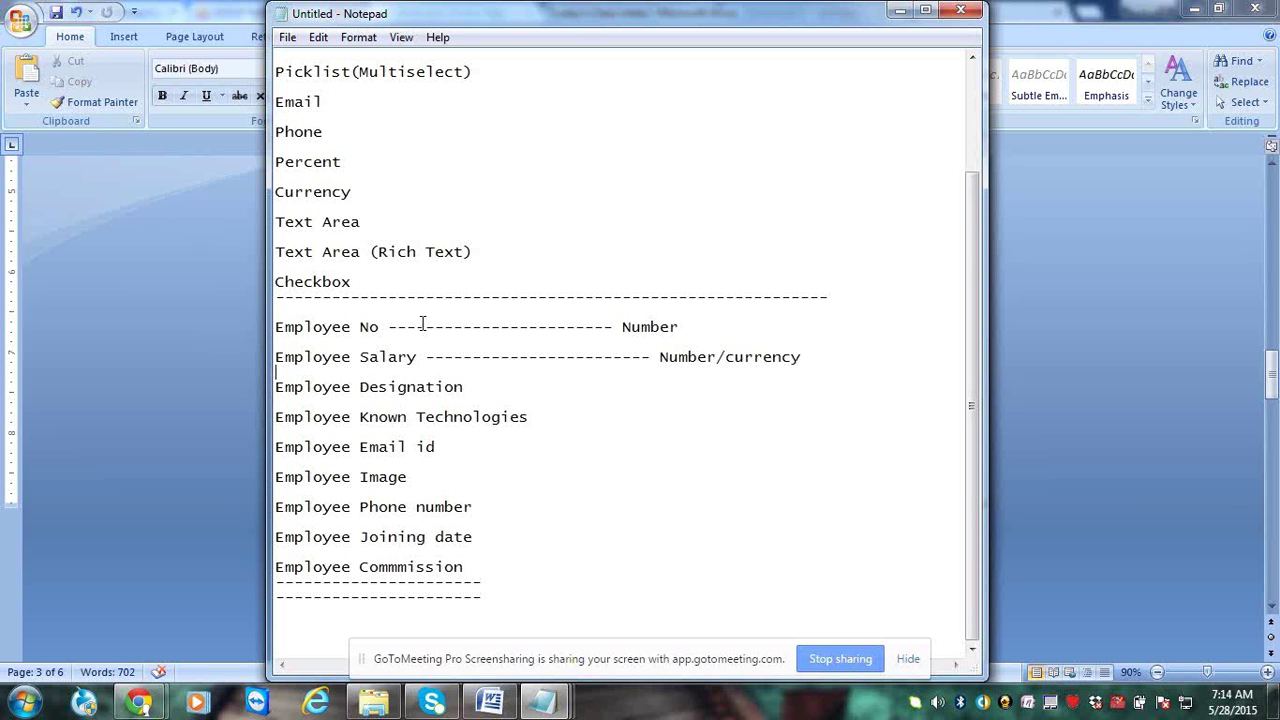
# Map Employee Designation to Text/ Picklist (Developer,Business Analyst,Tester), widening the window
pyautogui.press('End')
pyautogui.write('--------------------')
pyautogui.moveTo(986, 298); pyautogui.dragTo(1192, 287)
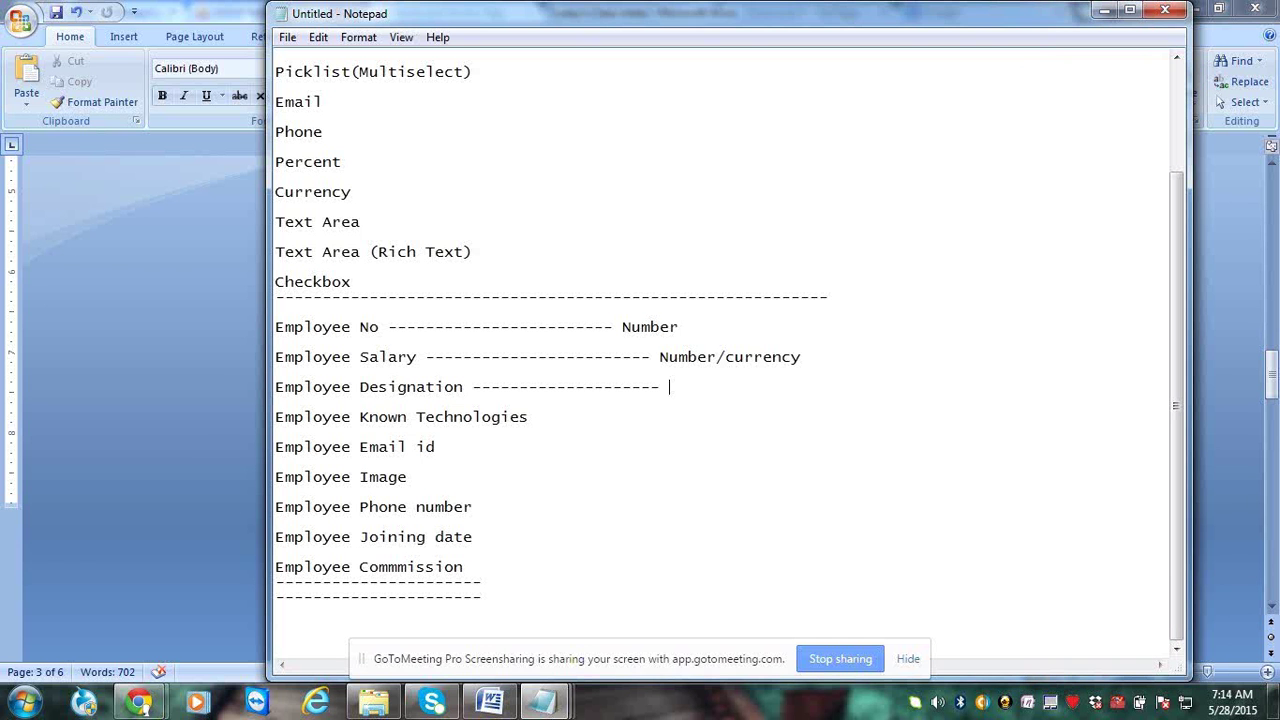
pyautogui.write('Text/ Picklist')
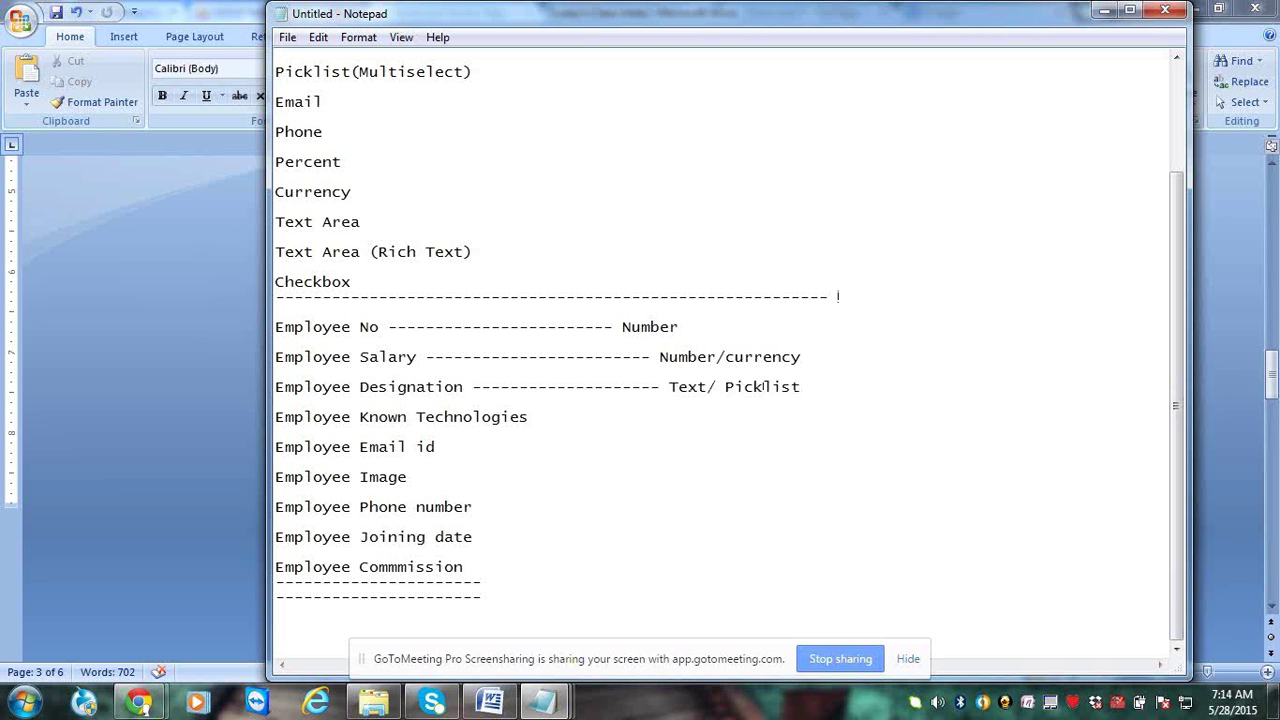
pyautogui.click(838, 296)
pyautogui.write('Developer')
pyautogui.press('BackSpace')
pyautogui.press('BackSpace')
pyautogui.press('BackSpace')
pyautogui.press('BackSpace')
pyautogui.press('BackSpace')
pyautogui.press('BackSpace')
pyautogui.press('BackSpace')
pyautogui.press('BackSpace')
pyautogui.press('BackSpace')
pyautogui.click(848, 387)
pyautogui.write('(D')
pyautogui.write('evelo')
pyautogui.write('per')
pyautogui.write(',')
pyautogui.write('Buen')
pyautogui.press('BackSpace')
pyautogui.press('BackSpace')
pyautogui.write('sin')
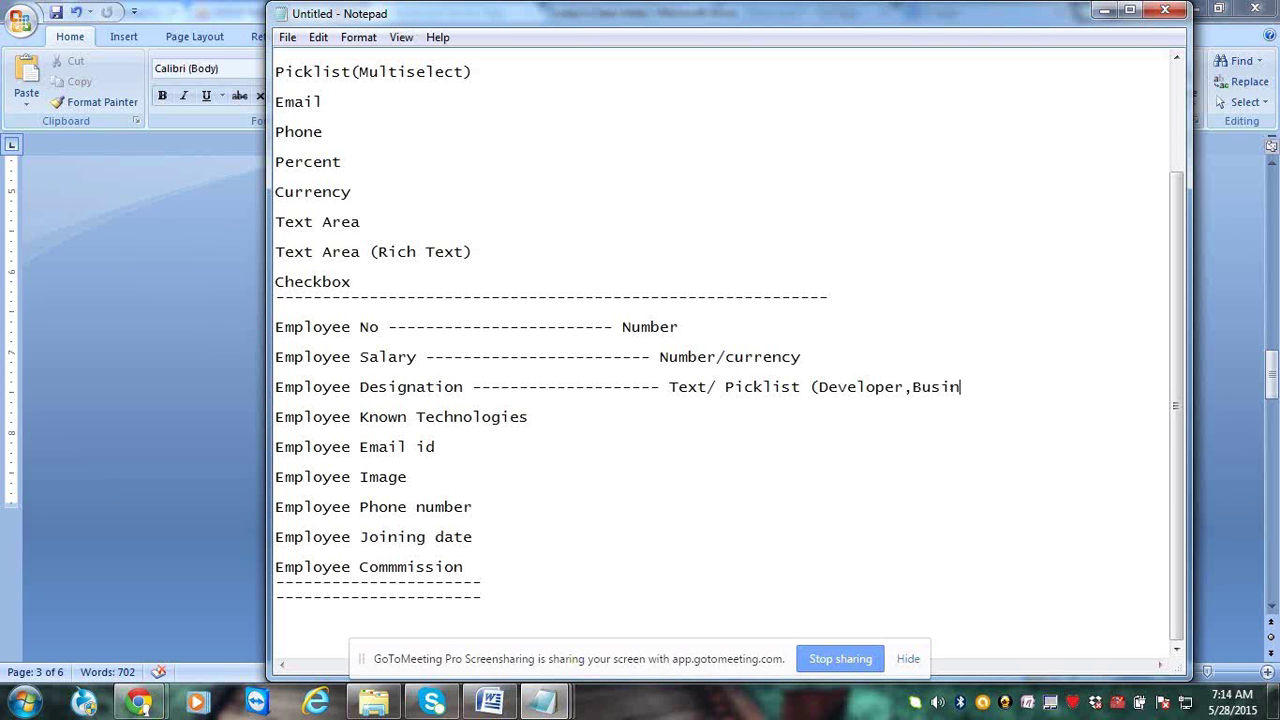
pyautogui.write('ess Analyst,Tes')
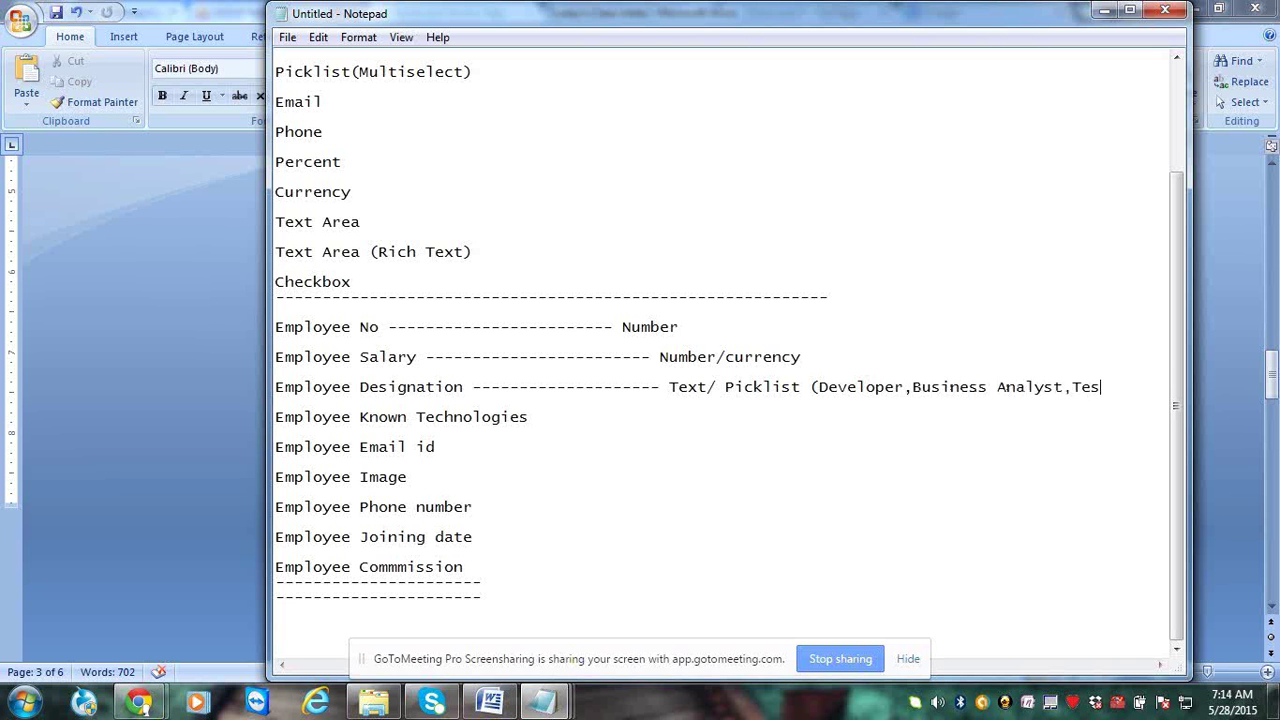
pyautogui.write('ter)')
pyautogui.click(643, 425)
# Map Employee Known Technologies to Picklist(Multi select) with (Java,Oracle,HTML,Salesforce..)
pyautogui.moveTo(265, 366); pyautogui.dragTo(148, 366)
pyautogui.write('-------------- ')
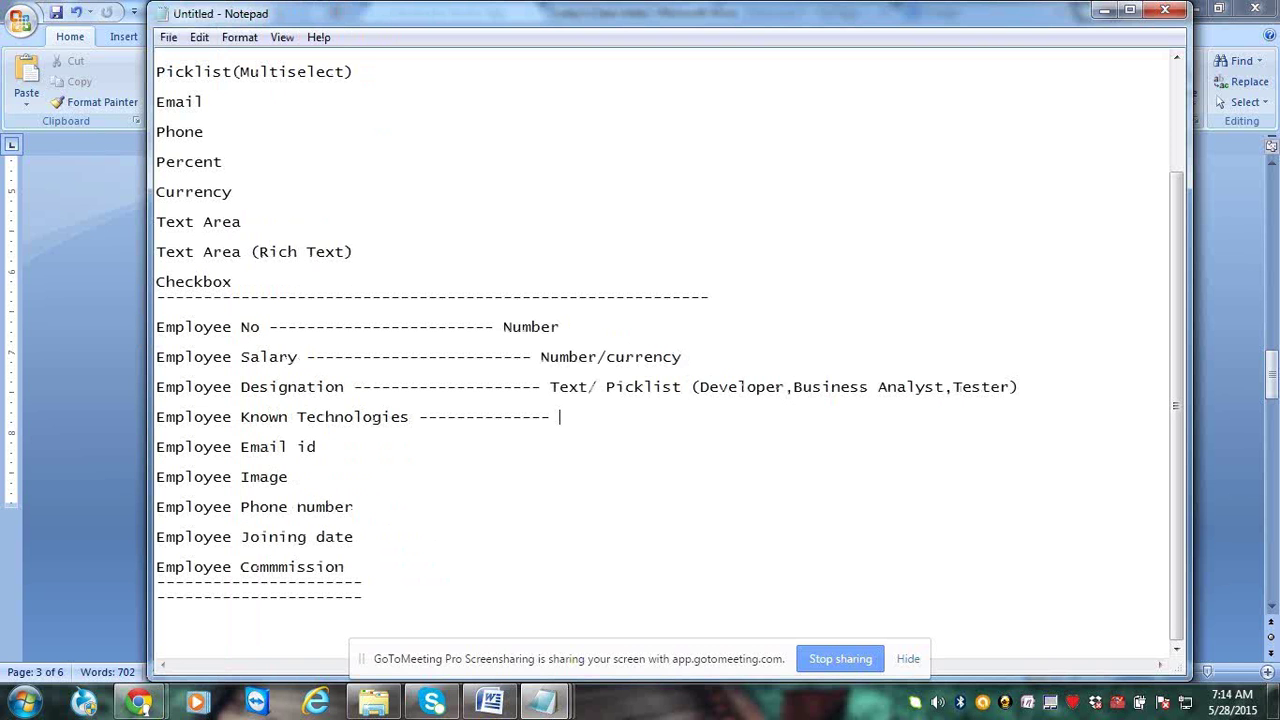
pyautogui.write('Picklist(Multi')
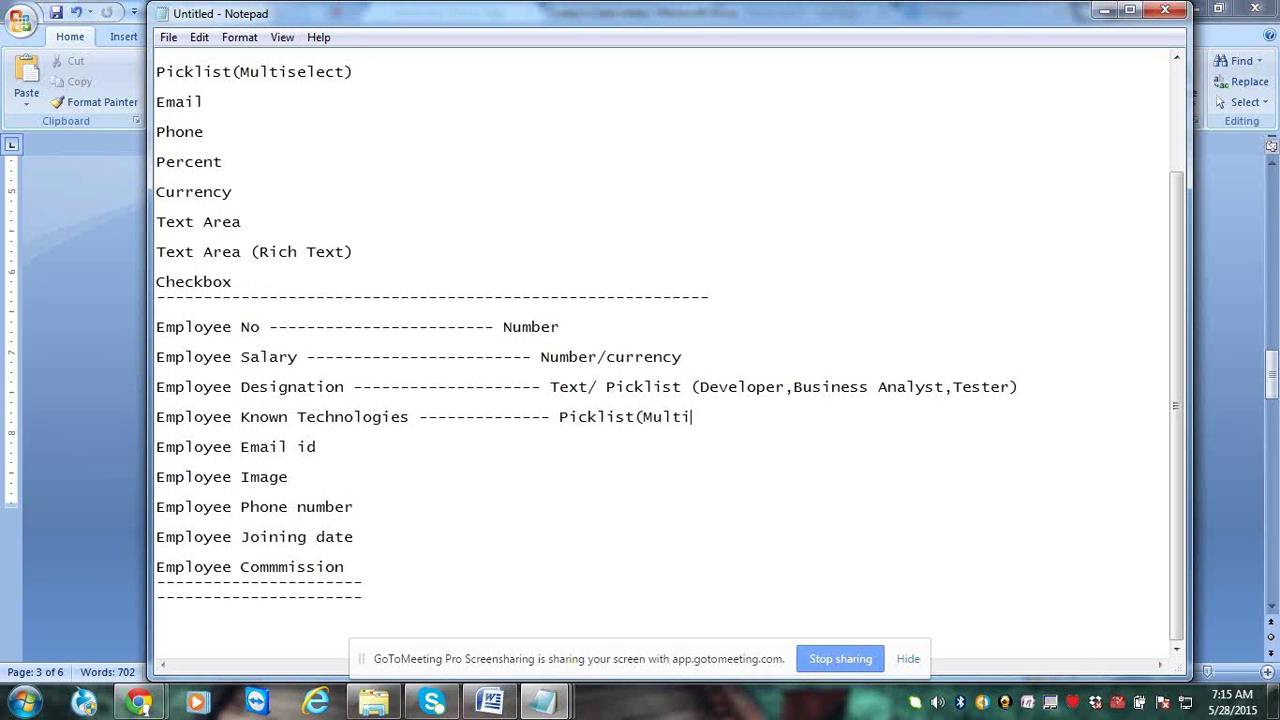
pyautogui.write(' select) -------------- (Java,Or')
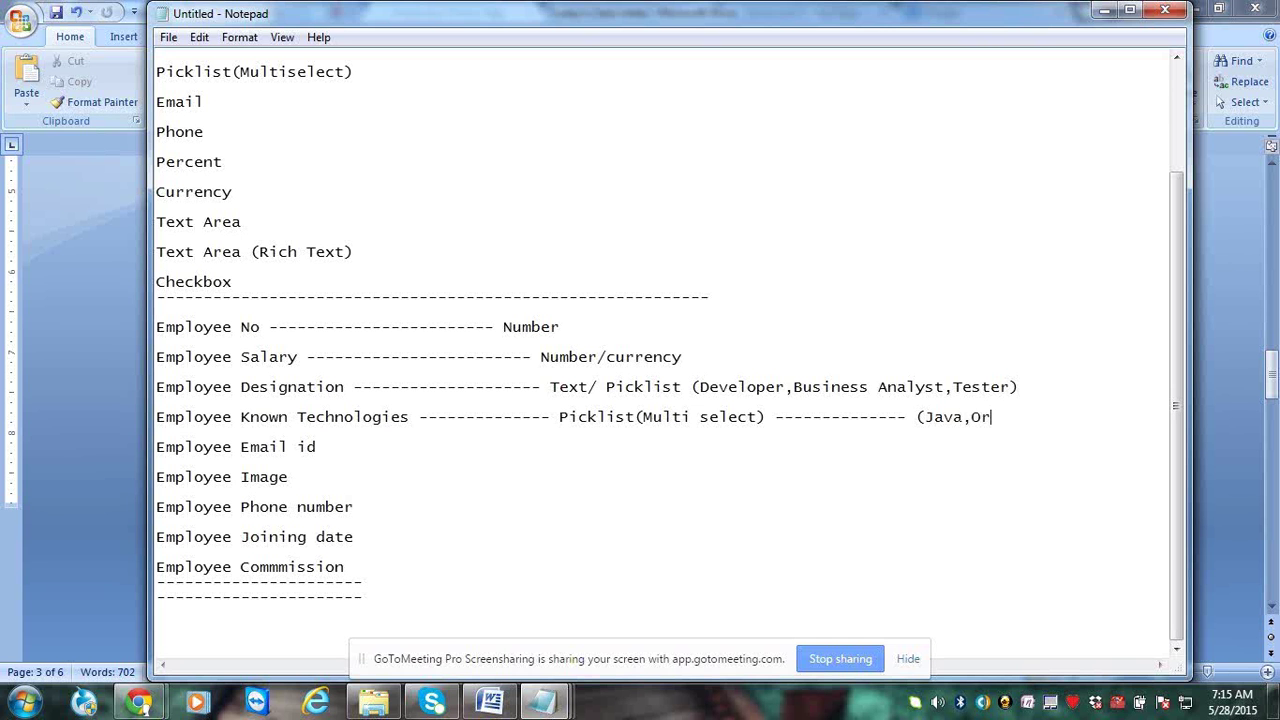
pyautogui.write('acle,HTML,Salesf')
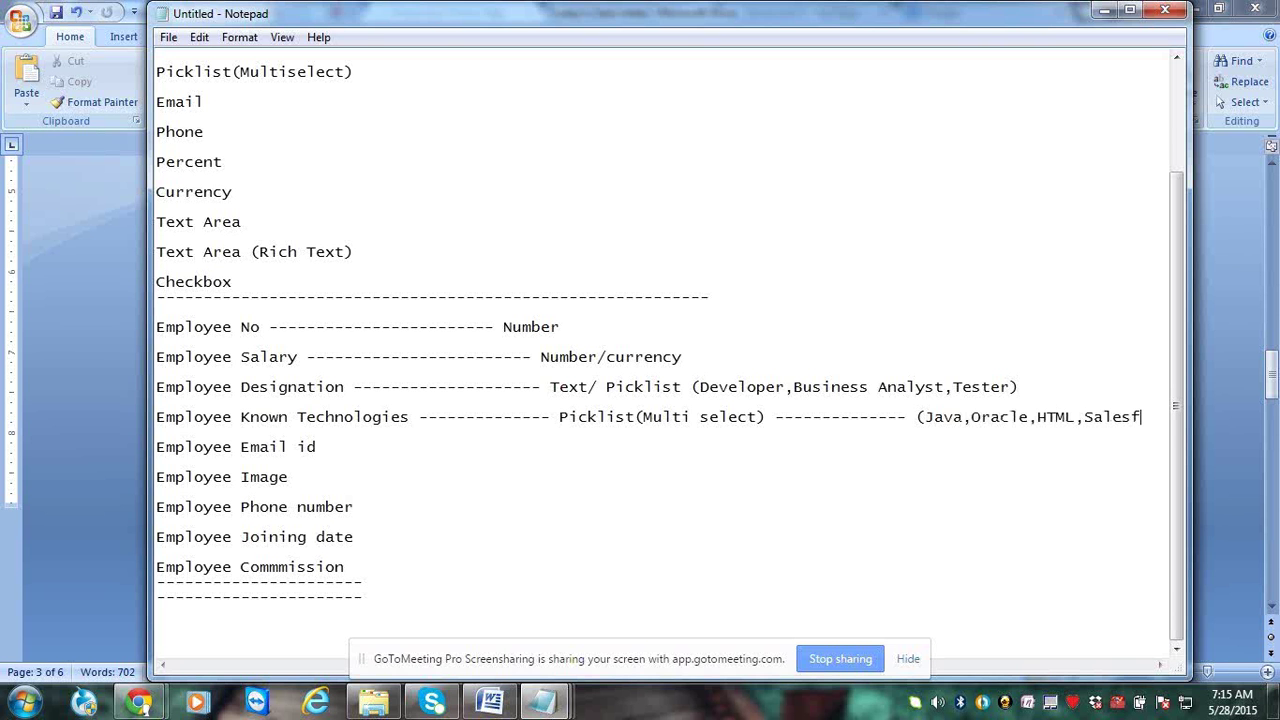
pyautogui.write('orce')
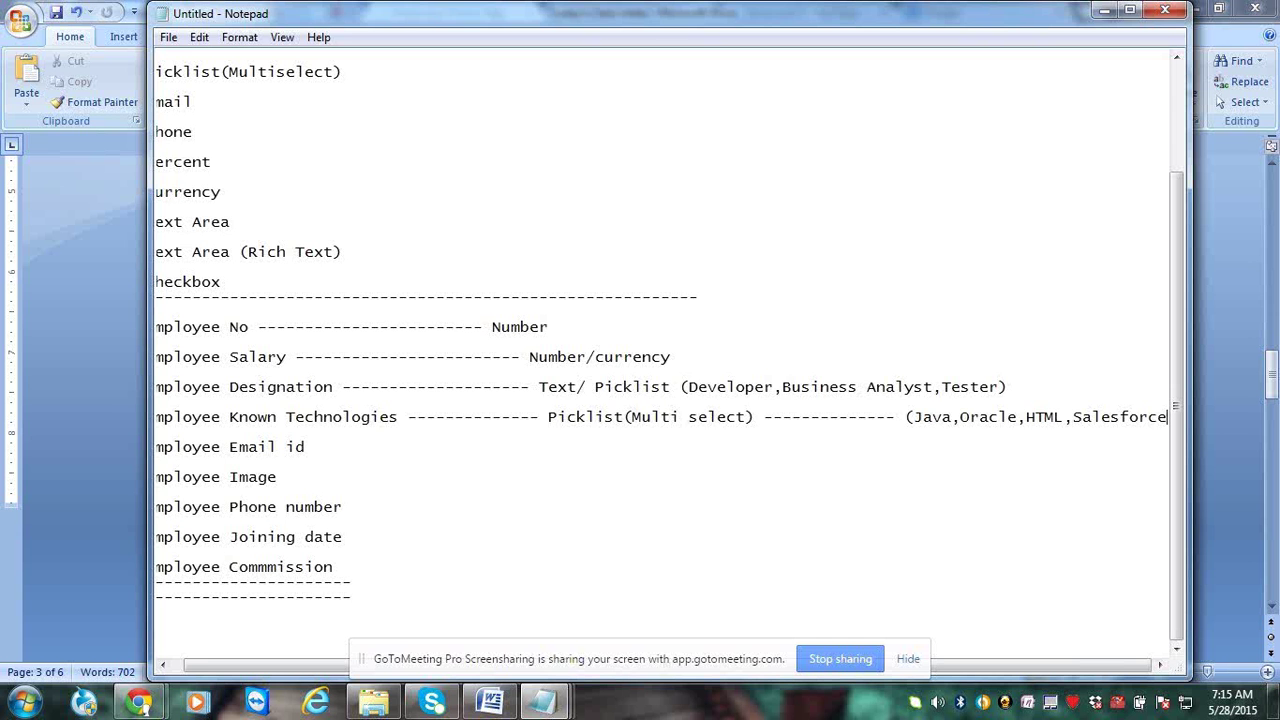
pyautogui.write('..)')
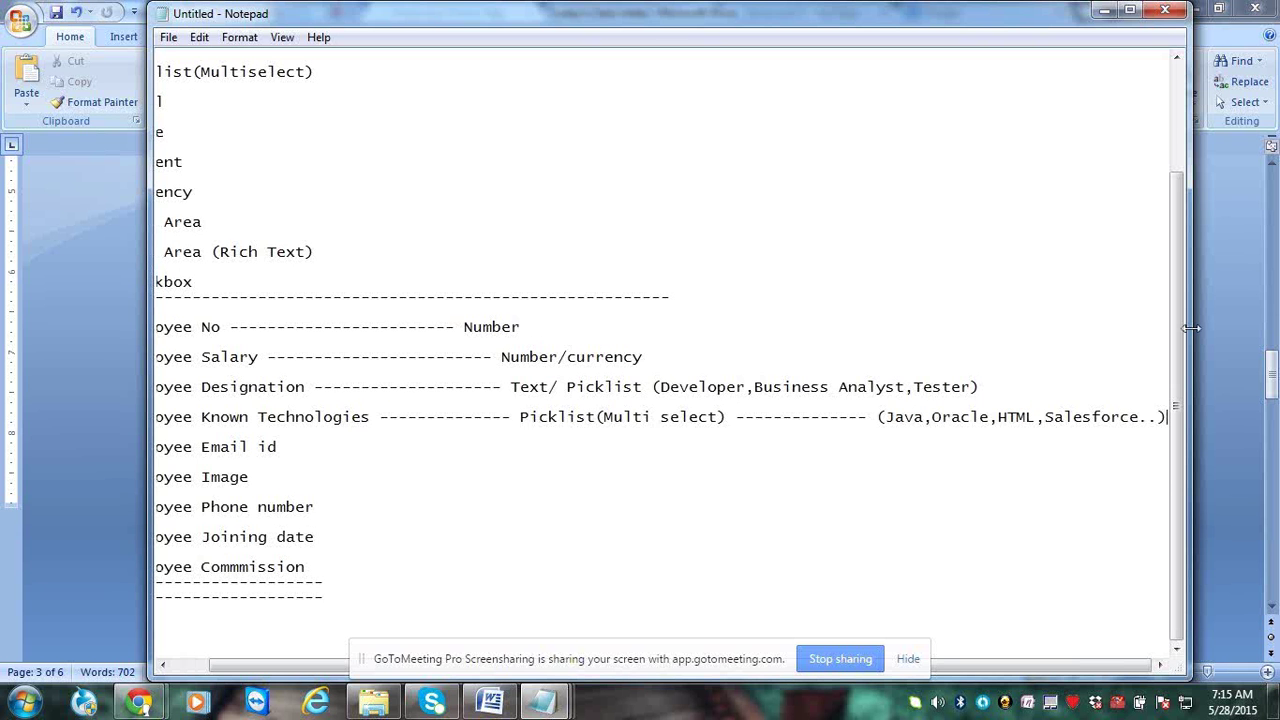
pyautogui.moveTo(1190, 328); pyautogui.dragTo(1270, 340)
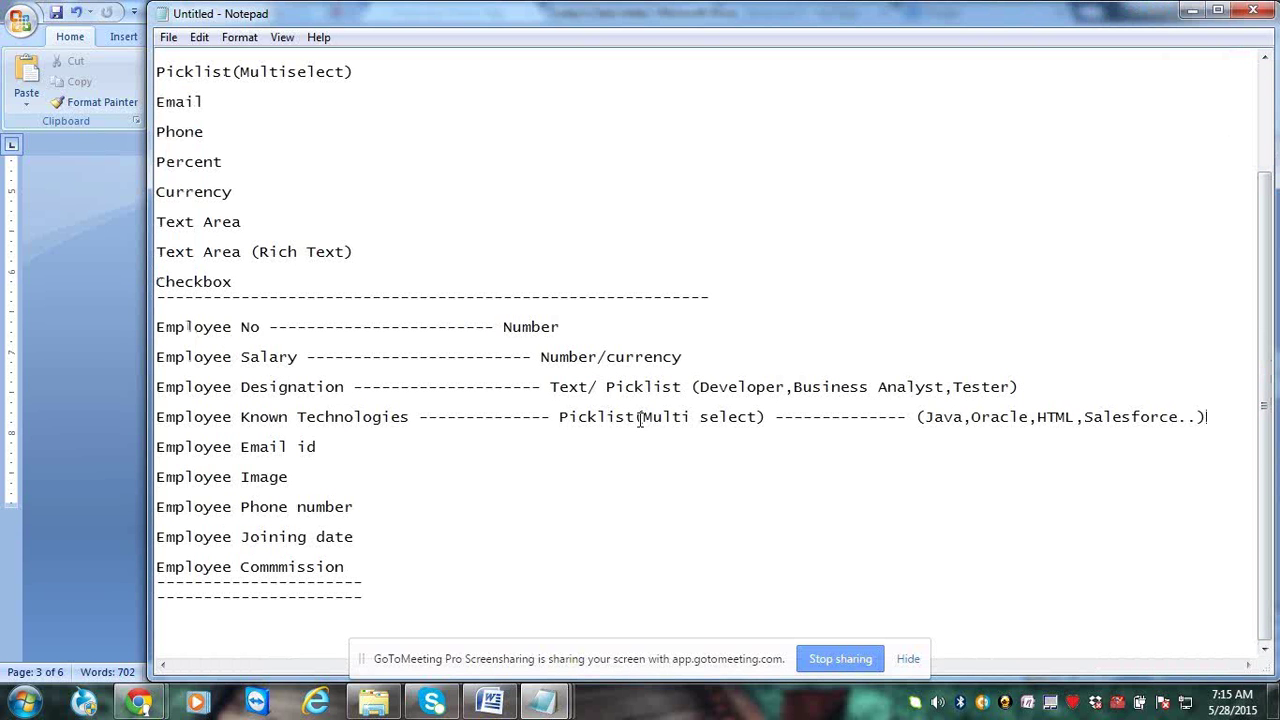
# Map Employee Email id to Email and Employee Image to Text Area (Rich Text)
pyautogui.click(444, 465)
pyautogui.click(424, 448)
pyautogui.write('--------------------------')
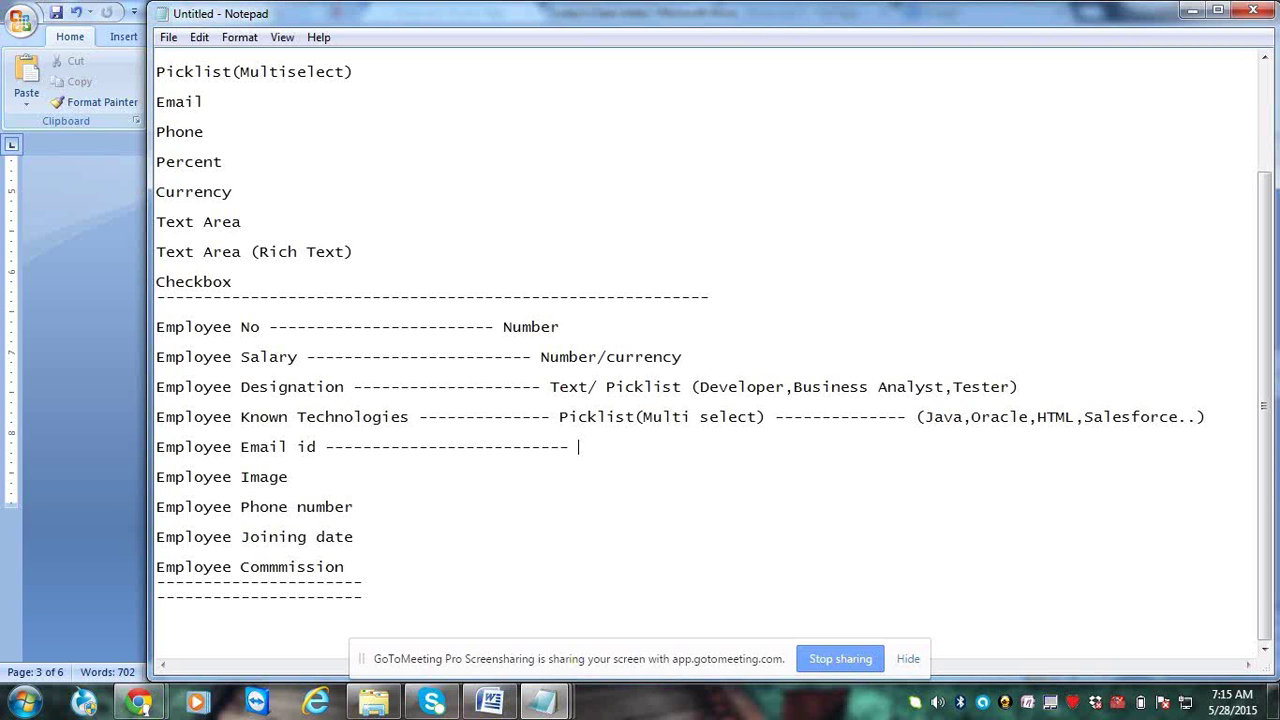
pyautogui.write('Email')
pyautogui.click(309, 483)
pyautogui.write('--------------------------------')
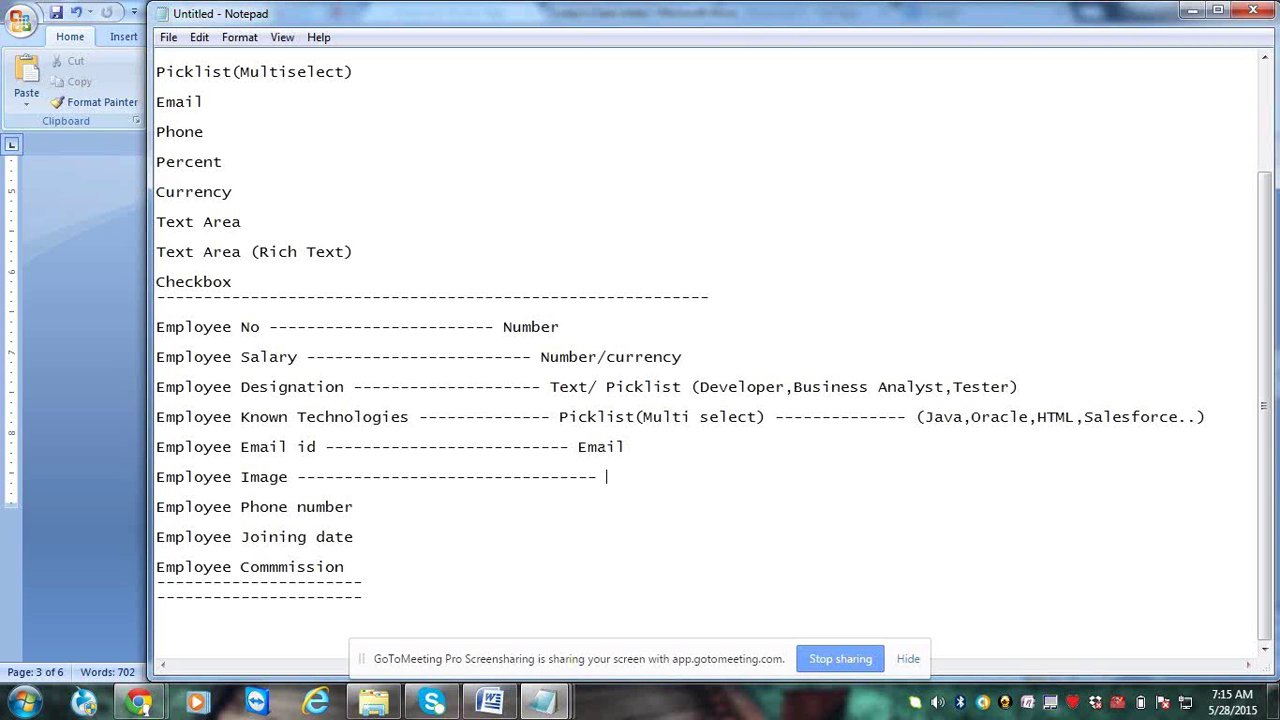
pyautogui.write(' Text Area (Rich ')
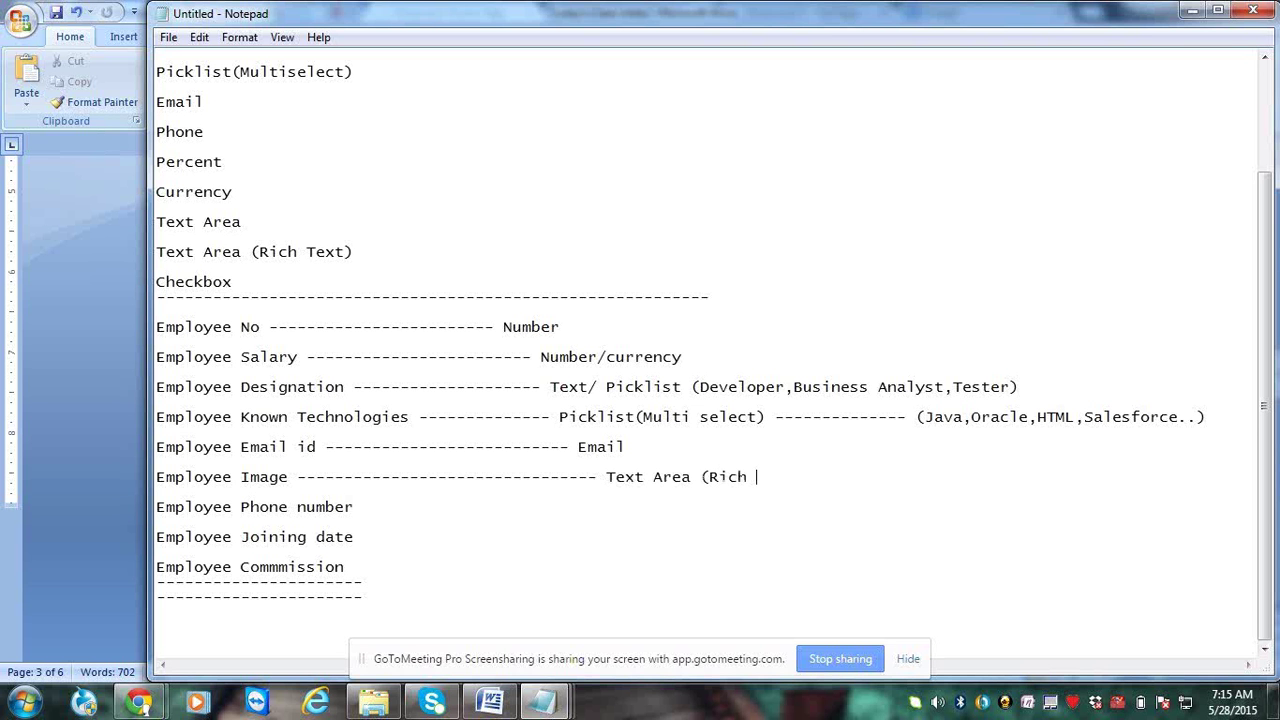
pyautogui.write('Text)')
# Map Phone number to Phone, Joining date to Date, and commission to Number / currency/ Percent
pyautogui.click(370, 506)
pyautogui.write('-----------------')
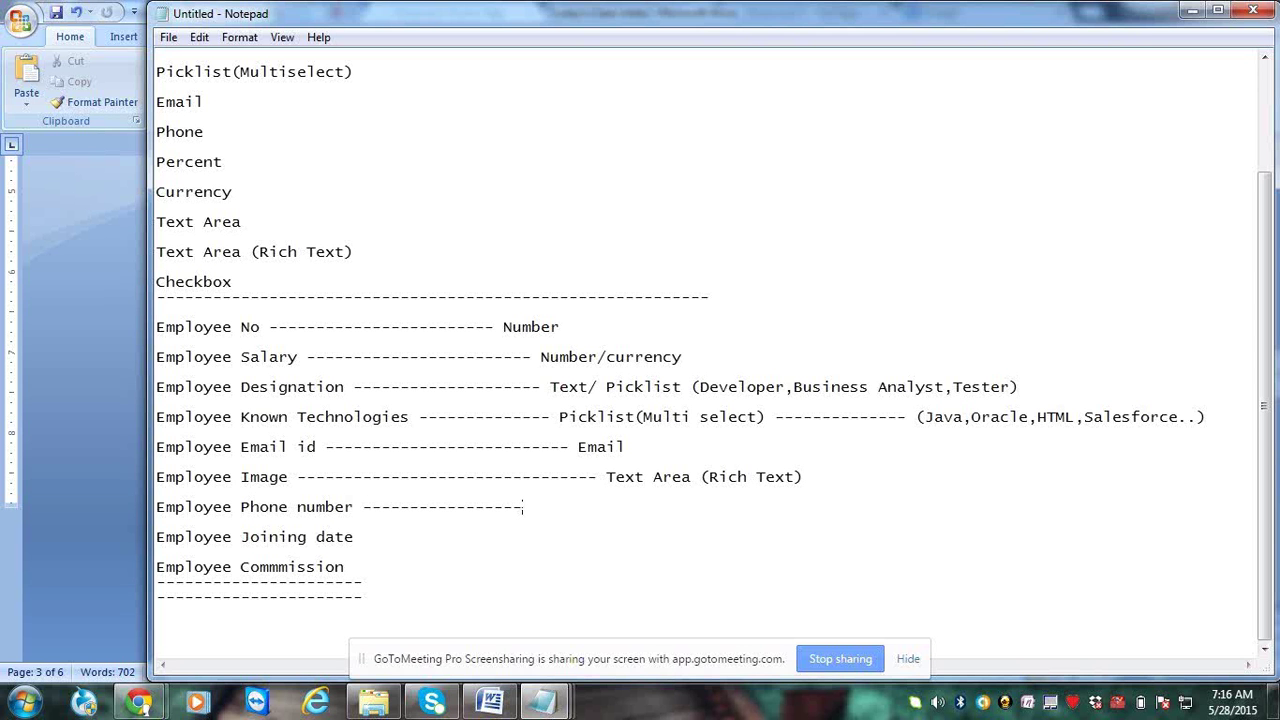
pyautogui.write('----')
pyautogui.write('Phone')
pyautogui.click(393, 546)
pyautogui.press('Up')
pyautogui.press('End')
pyautogui.write('-----------------')
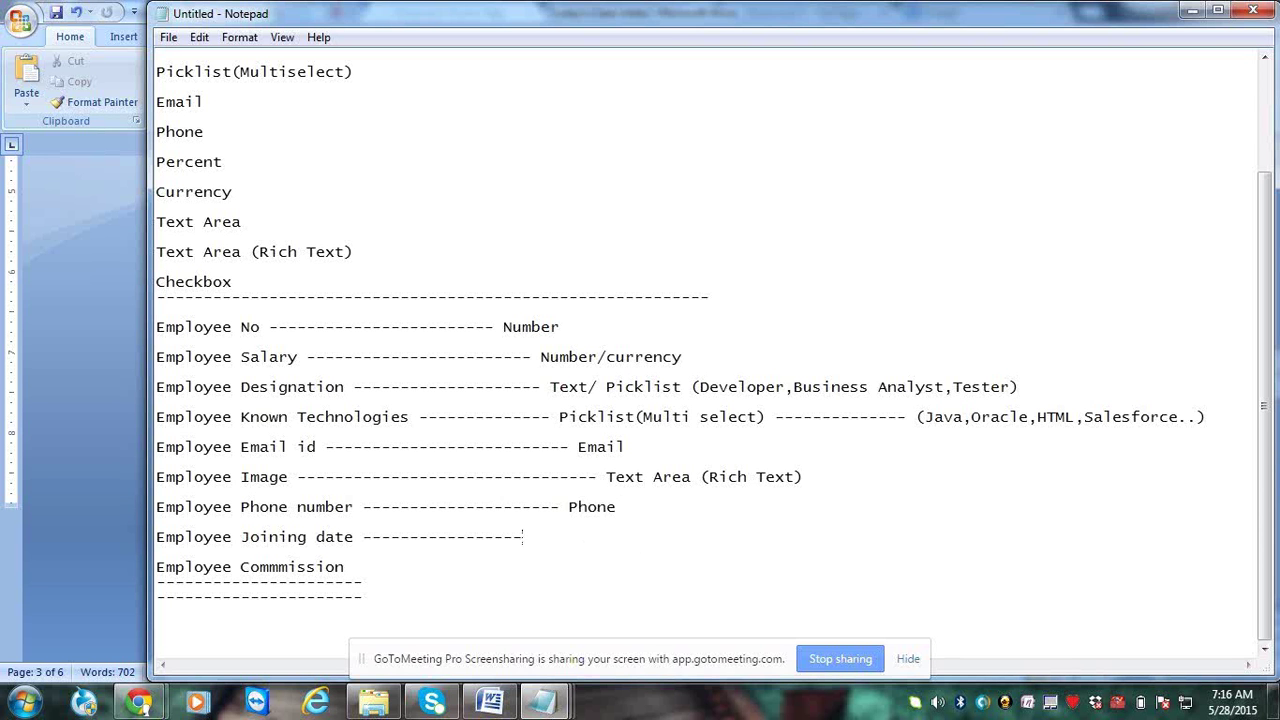
pyautogui.write('----- ')
pyautogui.write('D')
pyautogui.write('ate')
pyautogui.write('-----')
pyautogui.write('---------------------')
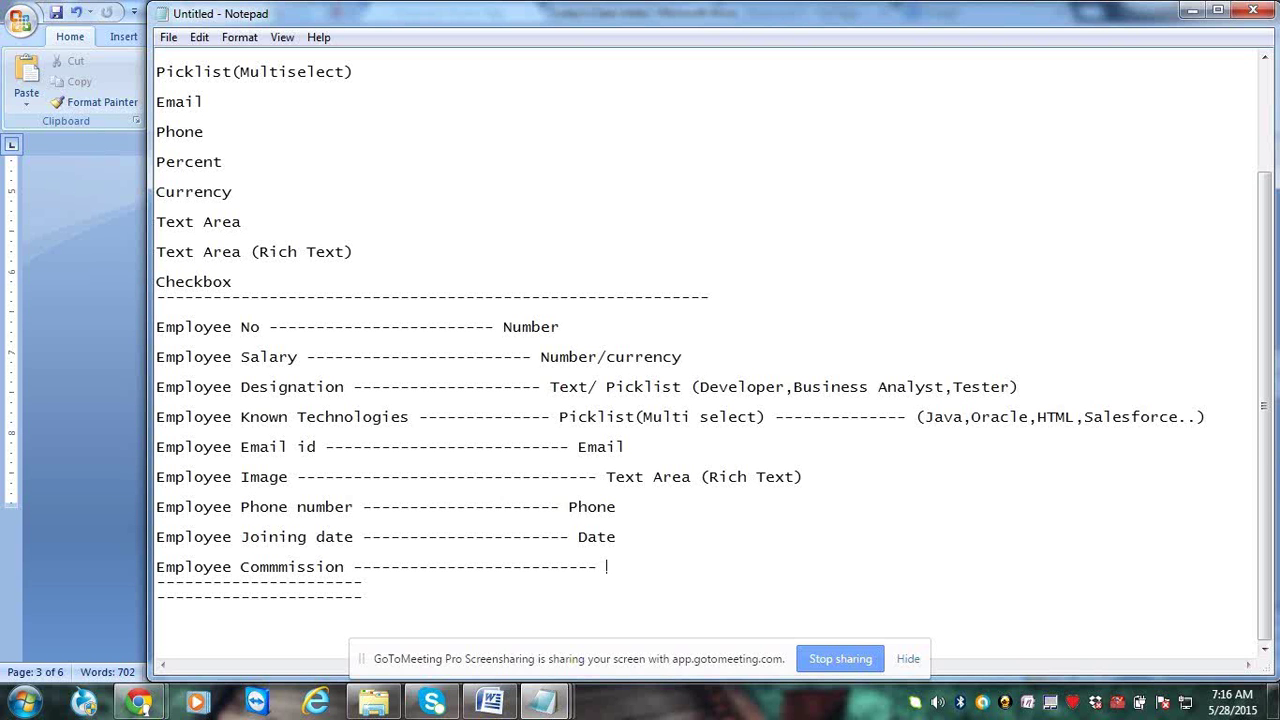
pyautogui.write('Number / curren')
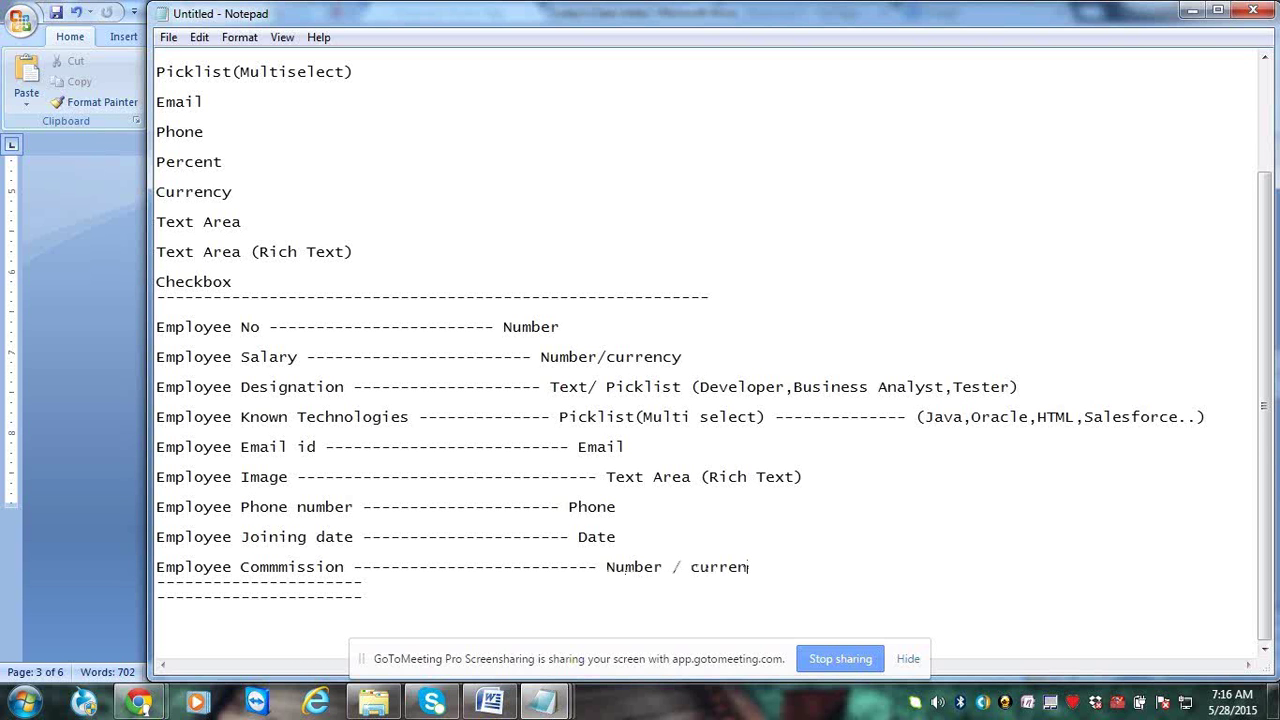
pyautogui.write('cy/ Percent')
# Add a 'Custom fields:' heading on a new line below the divider
pyautogui.click(750, 310)
pyautogui.click(748, 304)
pyautogui.press('Return')
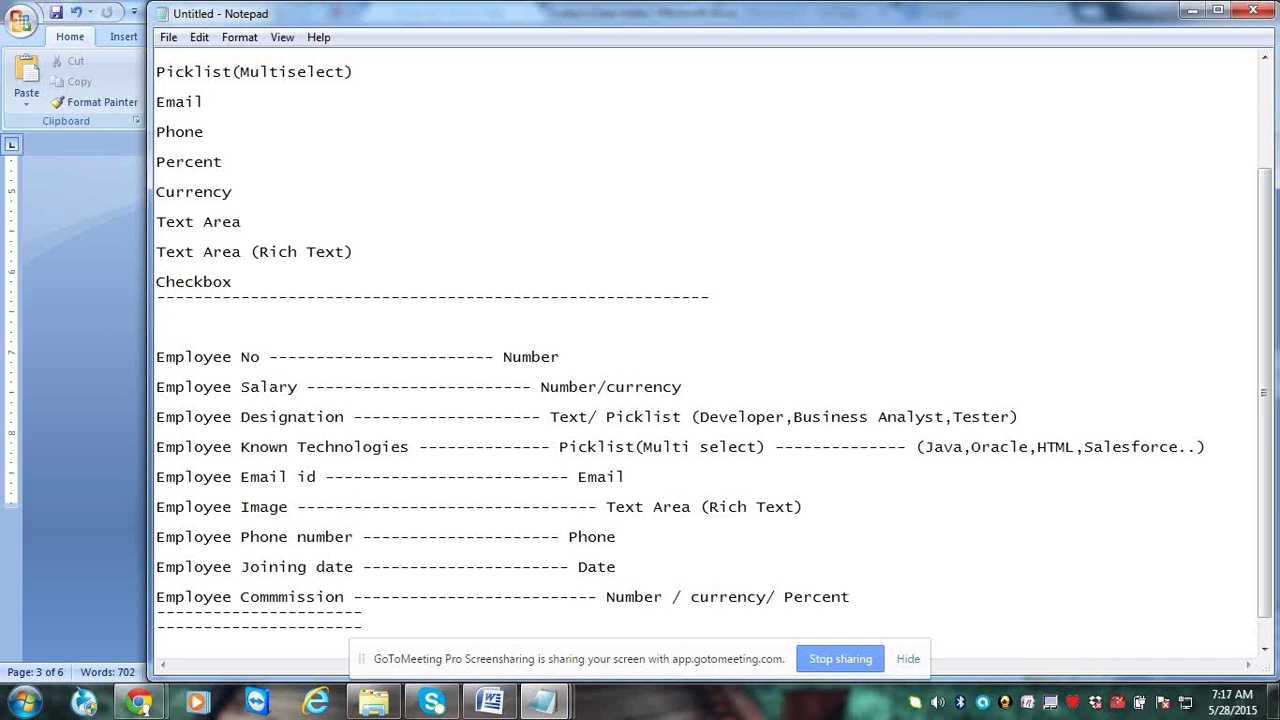
pyautogui.write('Custom fields')
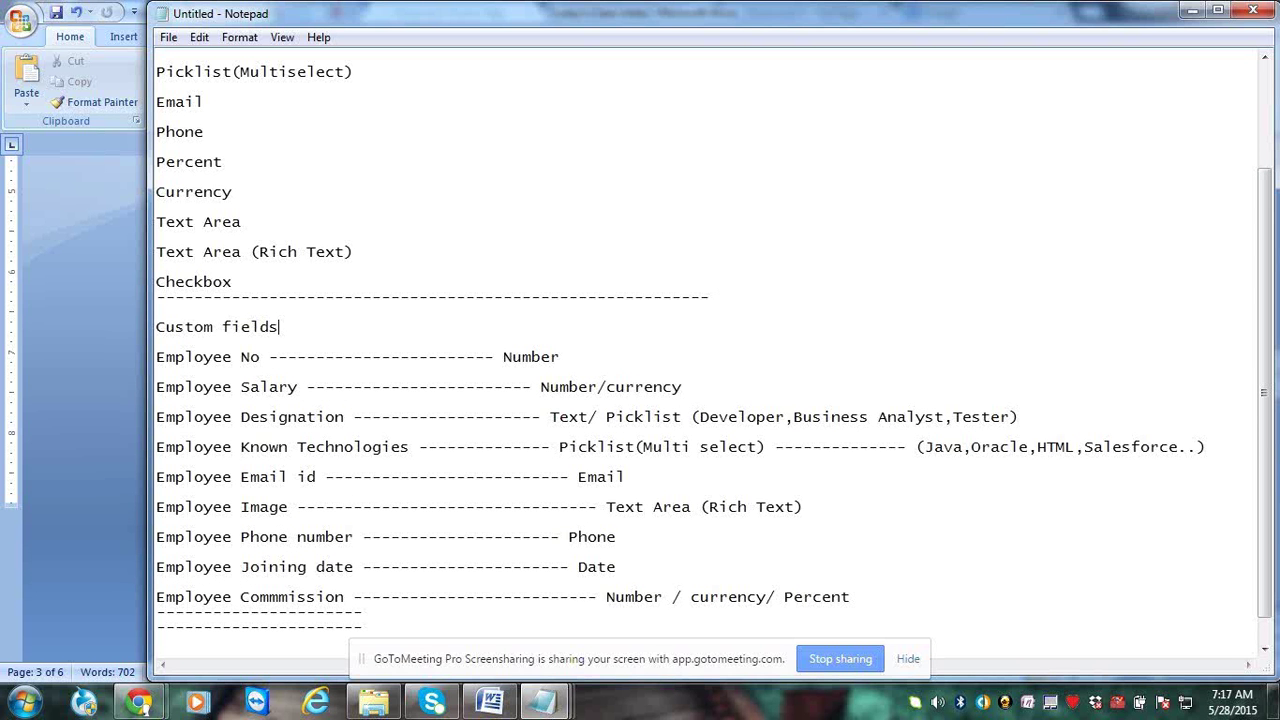
pyautogui.write(':')
pyautogui.press('Return')
pyautogui.write('---------------')
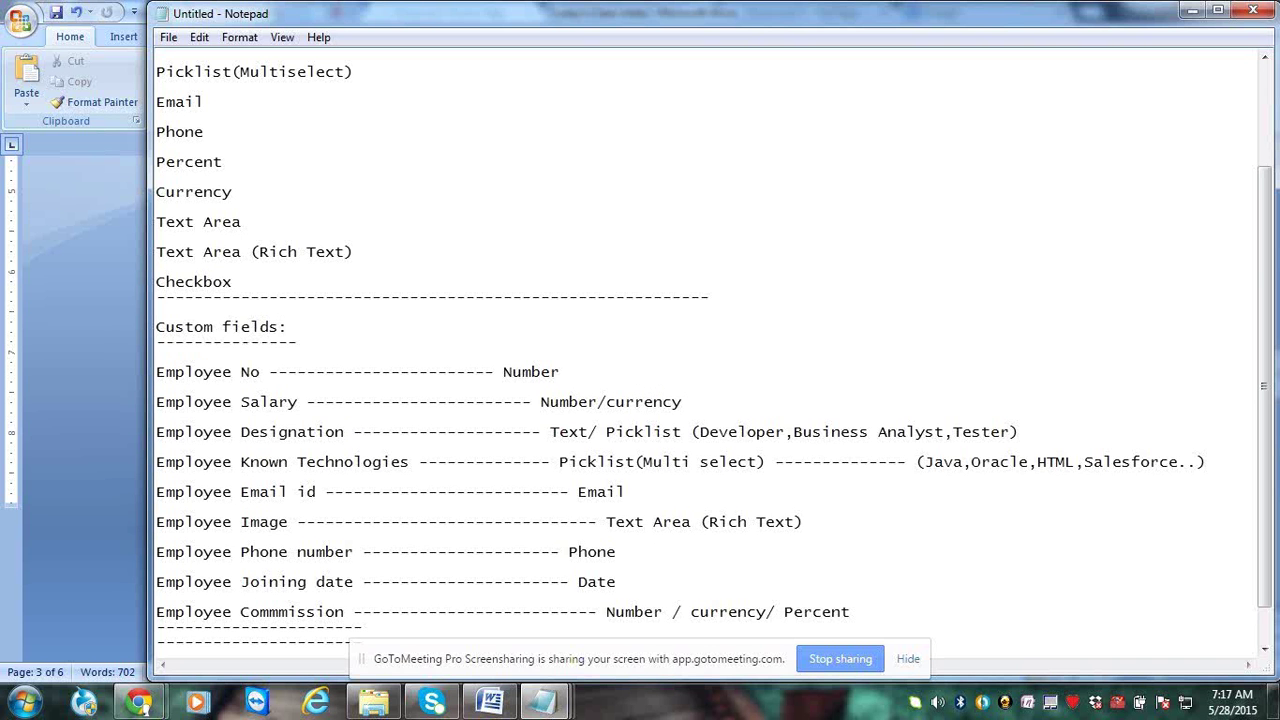
pyautogui.press('BackSpace')
pyautogui.scroll(-1, 748, 304)
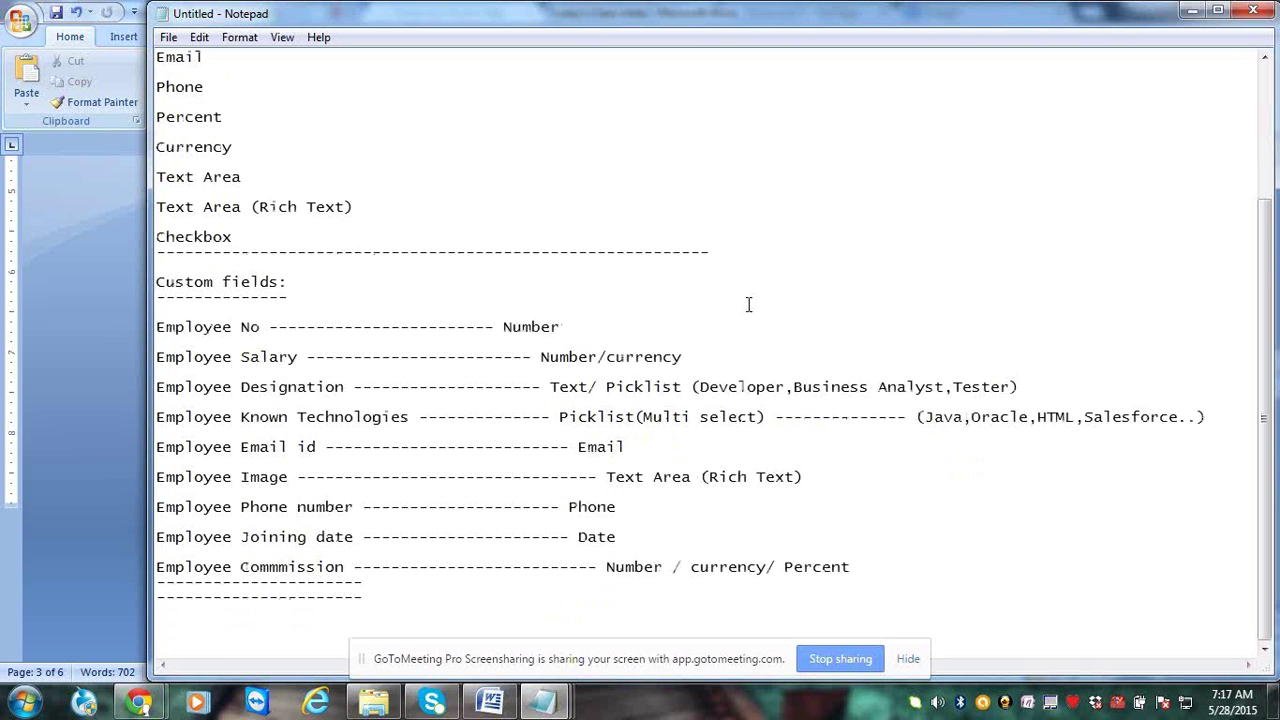
pyautogui.press('Up')
pyautogui.press('Up')
pyautogui.press('Up')
pyautogui.press('Up')
pyautogui.press('Up')
pyautogui.press('Up')
pyautogui.press('Return')
pyautogui.press('Return')
pyautogui.press('Up')
pyautogui.press('Up')
pyautogui.write('Emp')
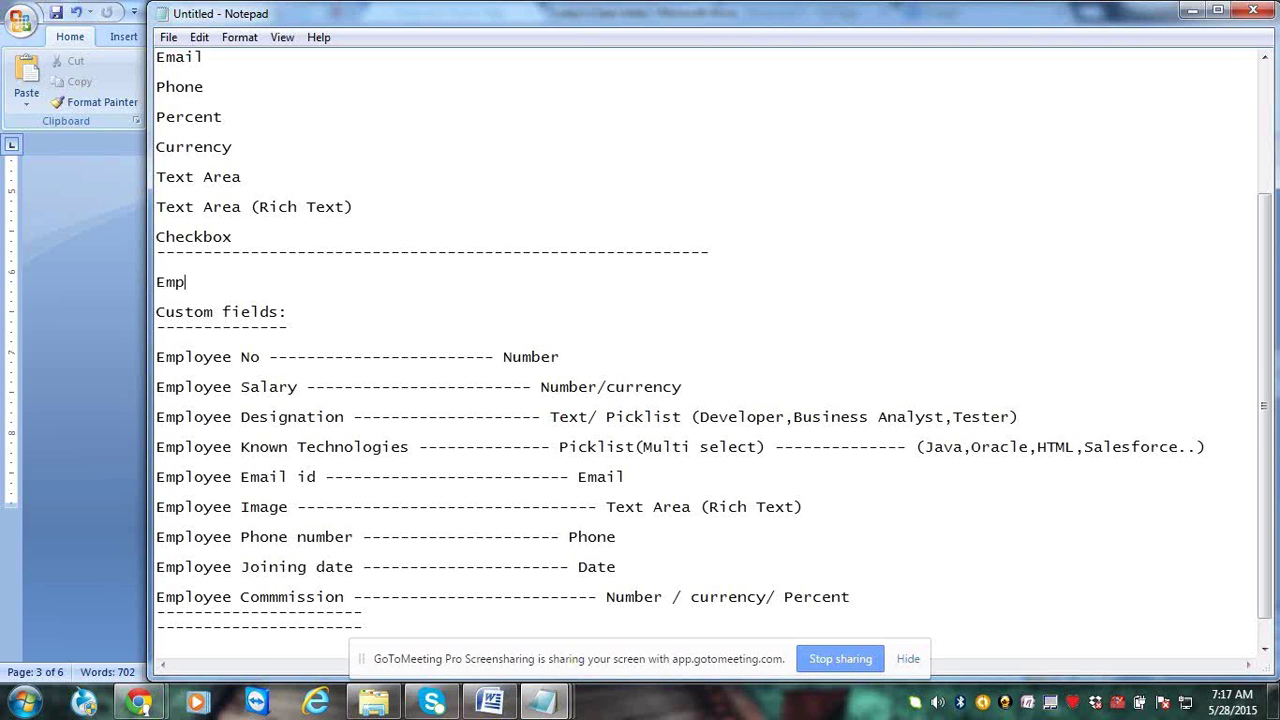
pyautogui.write('loyee "')
pyautogui.press('Home')
pyautogui.write('"')
pyautogui.press('End')
pyautogui.write('------------------------')
pyautogui.write('custom obj')
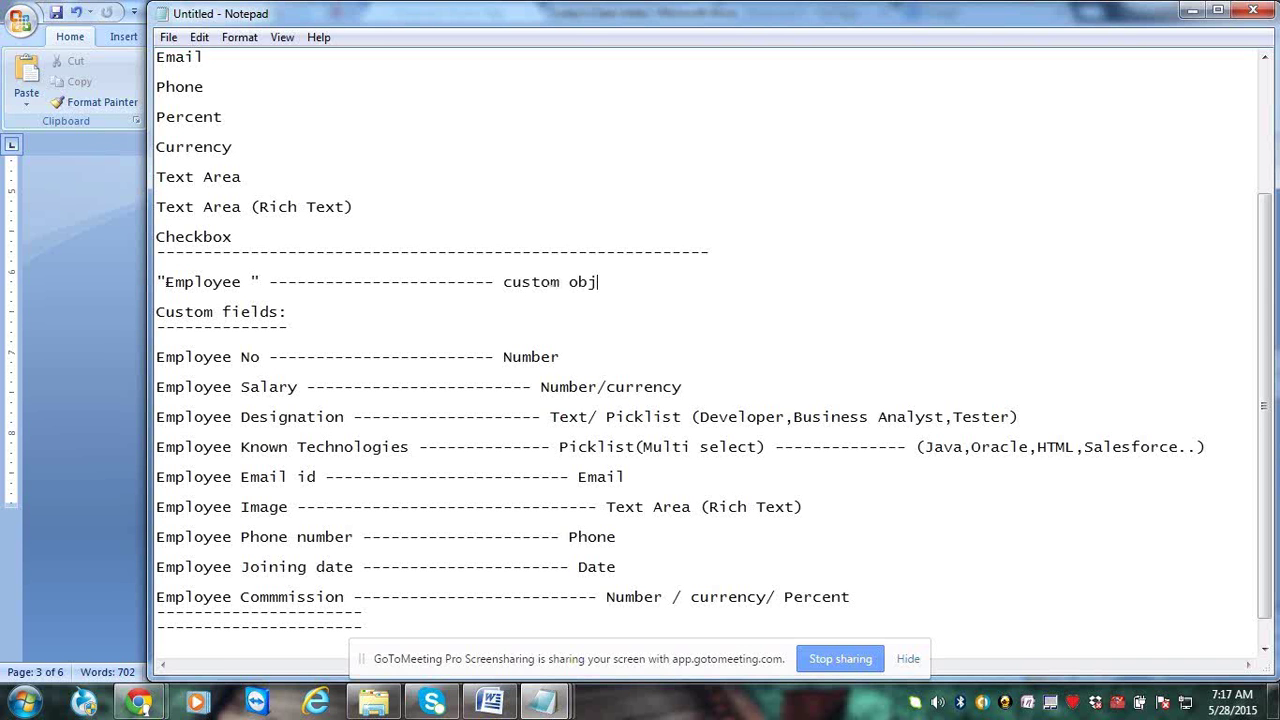
pyautogui.write('ect')
pyautogui.press('Down')
pyautogui.press('Down')
pyautogui.press('Down')
pyautogui.press('Home')
pyautogui.hotkey('ctrl', 'End')
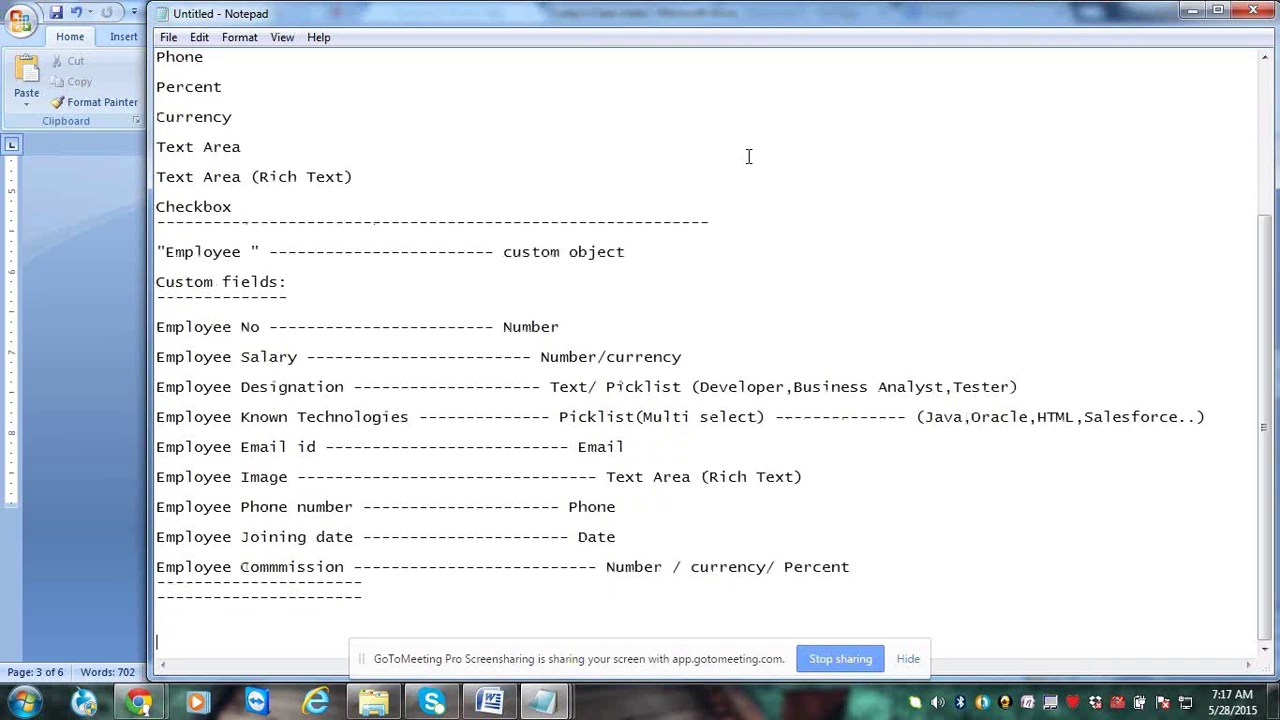
# In the Word class notes, scroll to and highlight the Standard Fields and Custom fields headings
pyautogui.click(311, 296)
pyautogui.click(308, 316)
pyautogui.click(100, 508)
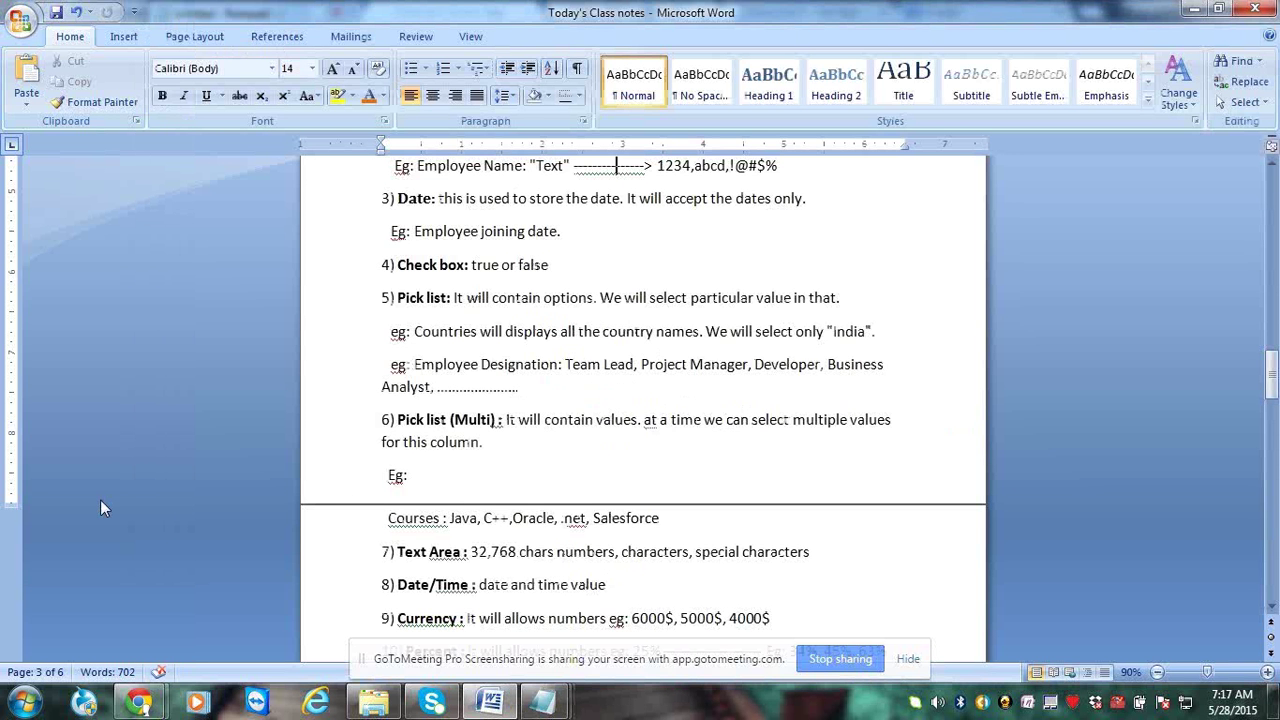
pyautogui.scroll(-7, 431, 528)
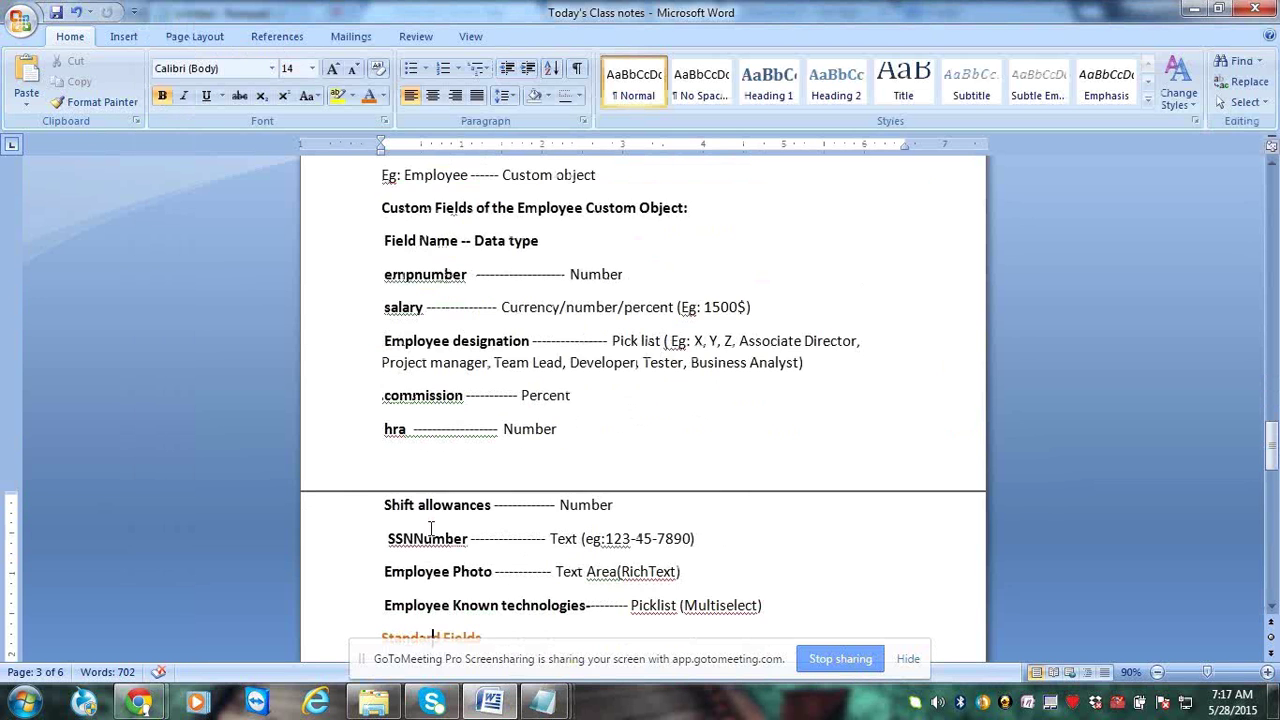
pyautogui.scroll(-2, 431, 528)
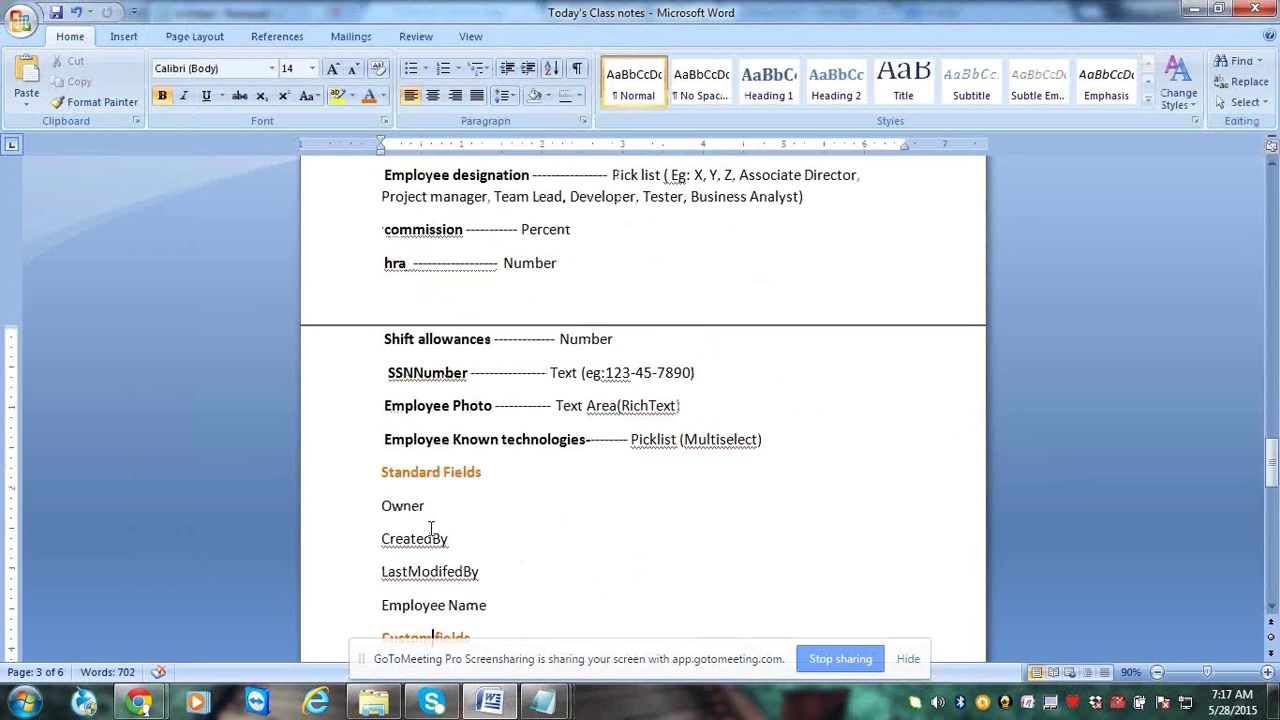
pyautogui.scroll(-2, 431, 528)
pyautogui.tripleClick(503, 272)
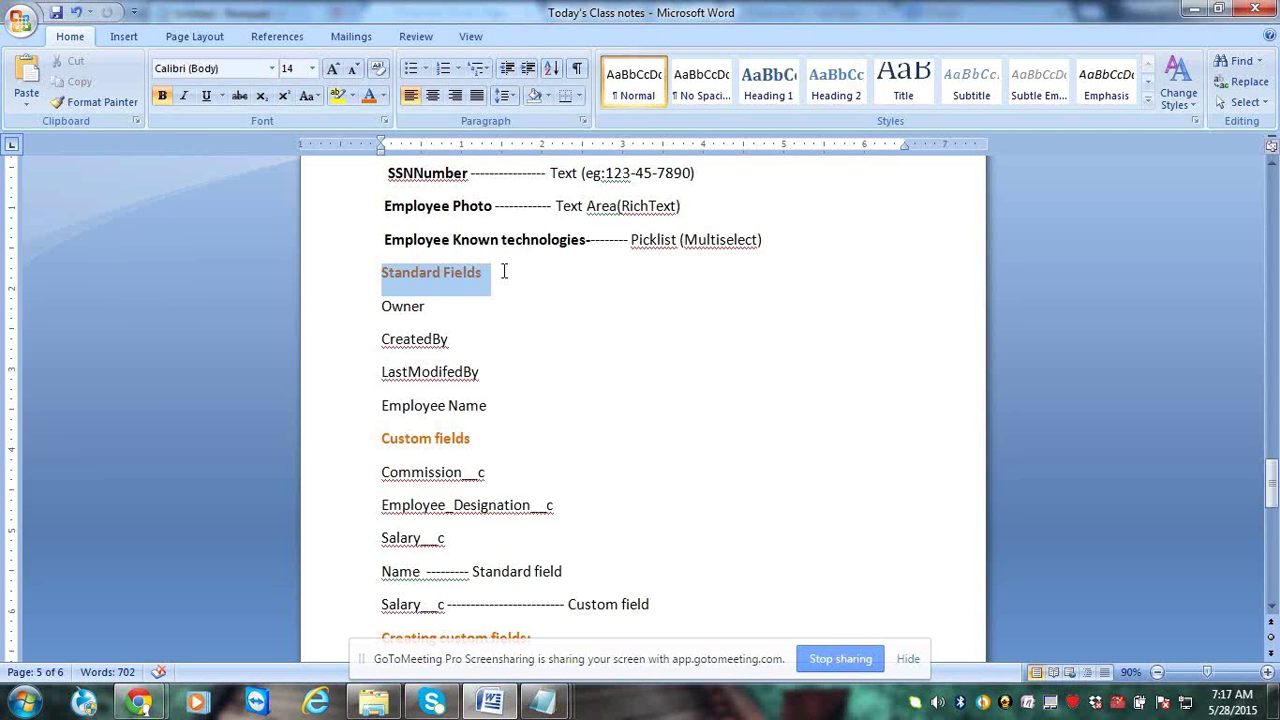
pyautogui.click(485, 437)
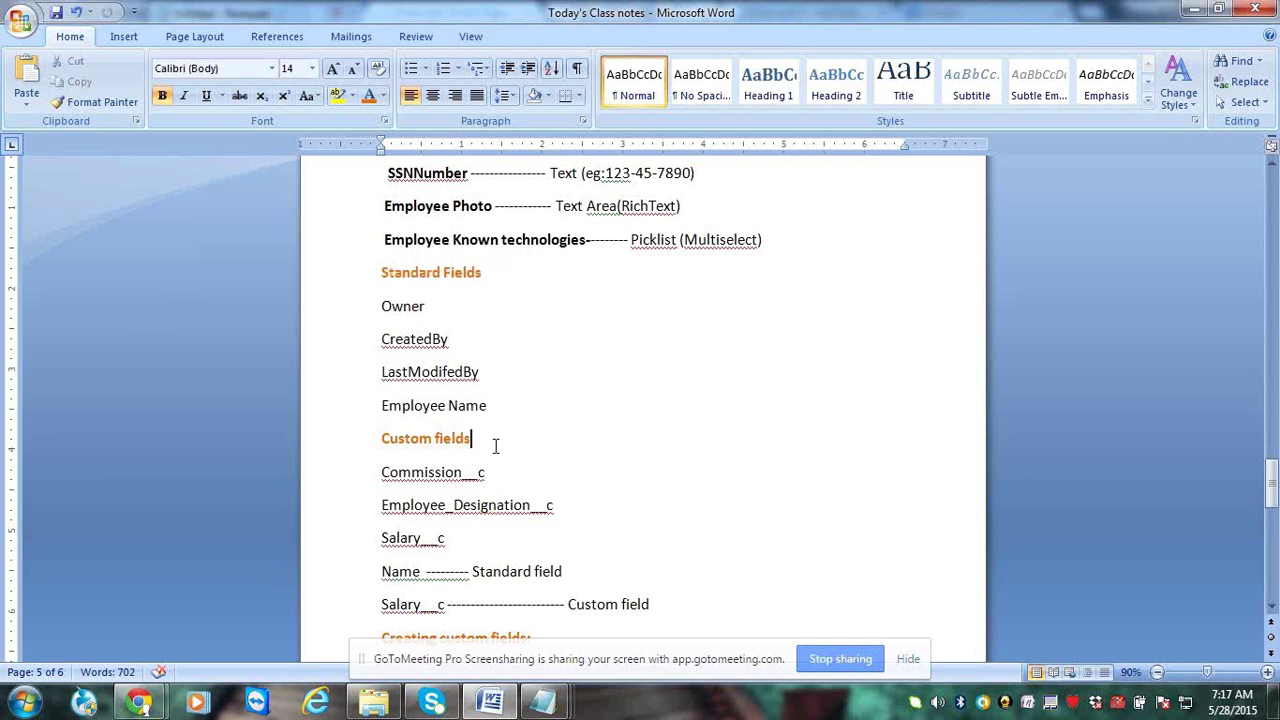
pyautogui.moveTo(495, 446); pyautogui.dragTo(393, 434)
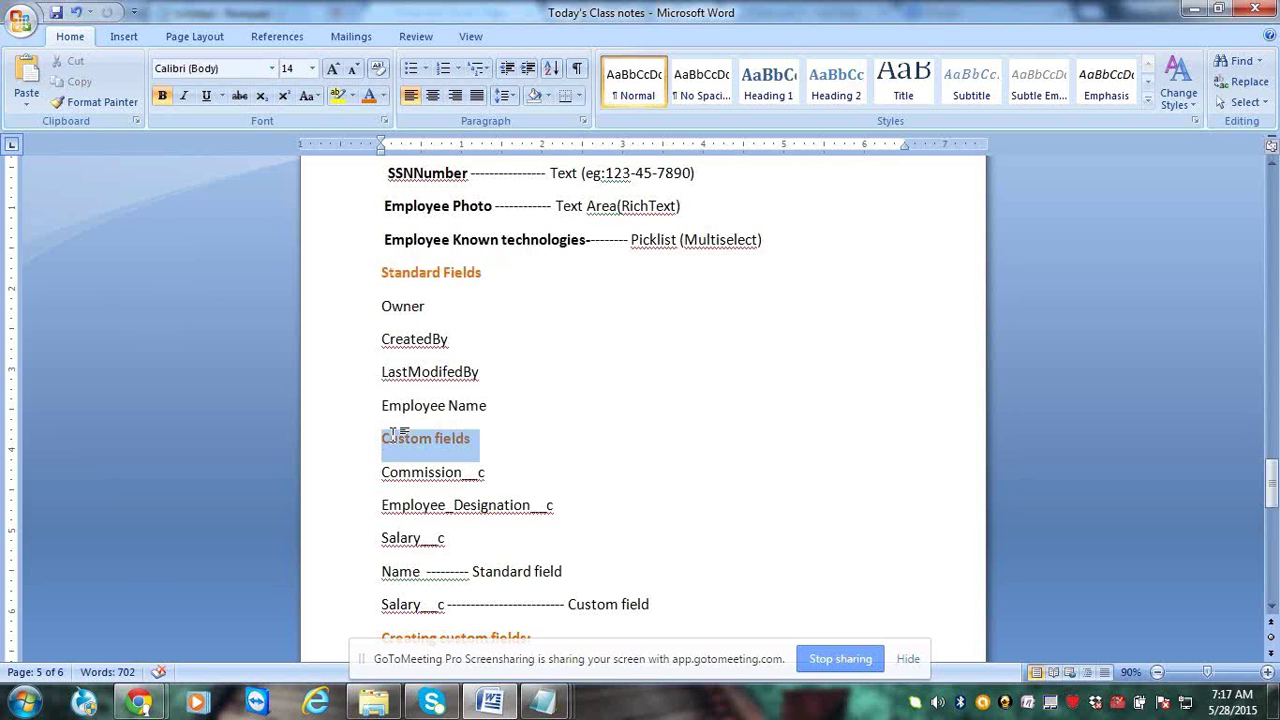
pyautogui.click(488, 505)
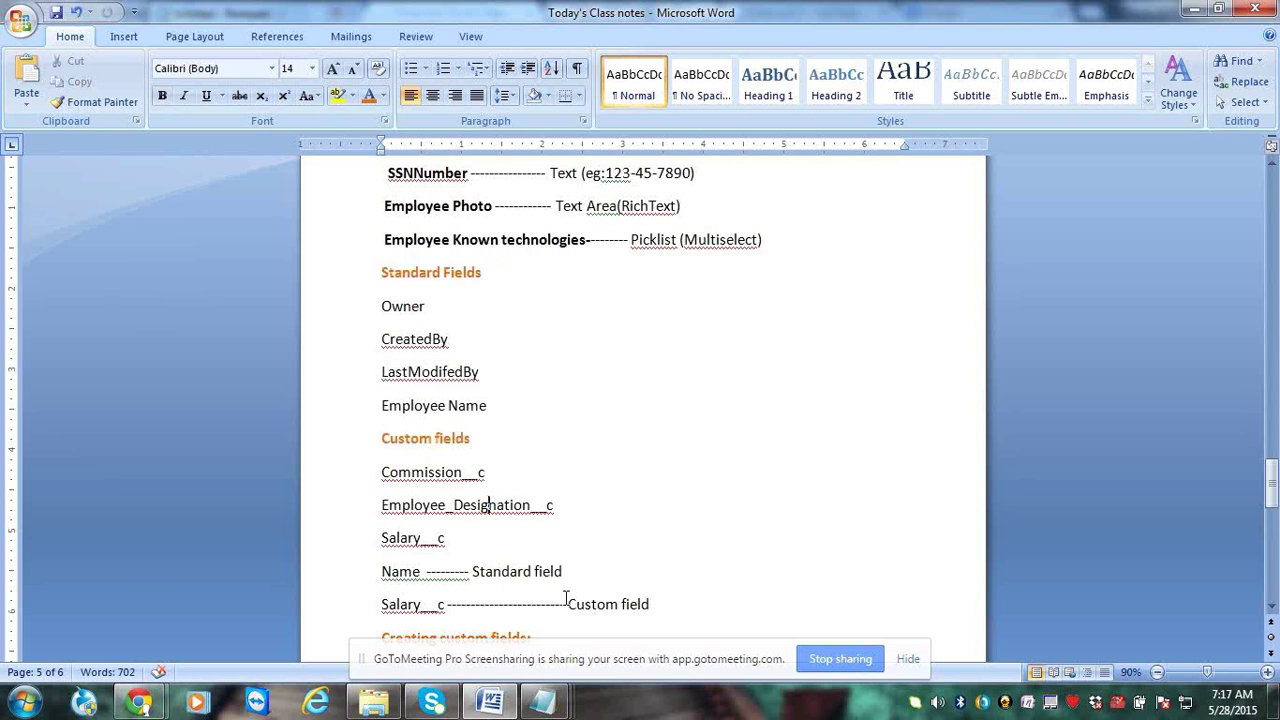
pyautogui.scroll(-6, 566, 598)
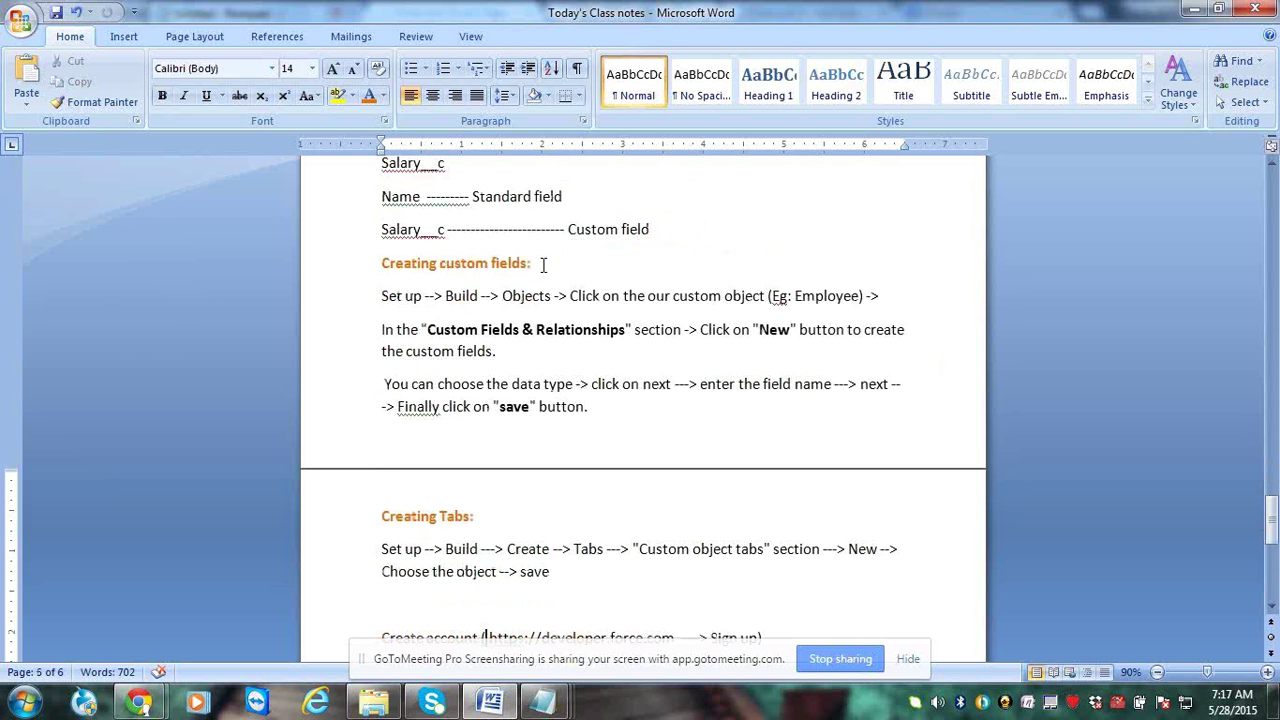
# Highlight 'Creating custom fields', 'Custom Fields & Relationships' and 'New', then return to Notepad
pyautogui.moveTo(543, 265); pyautogui.dragTo(396, 268)
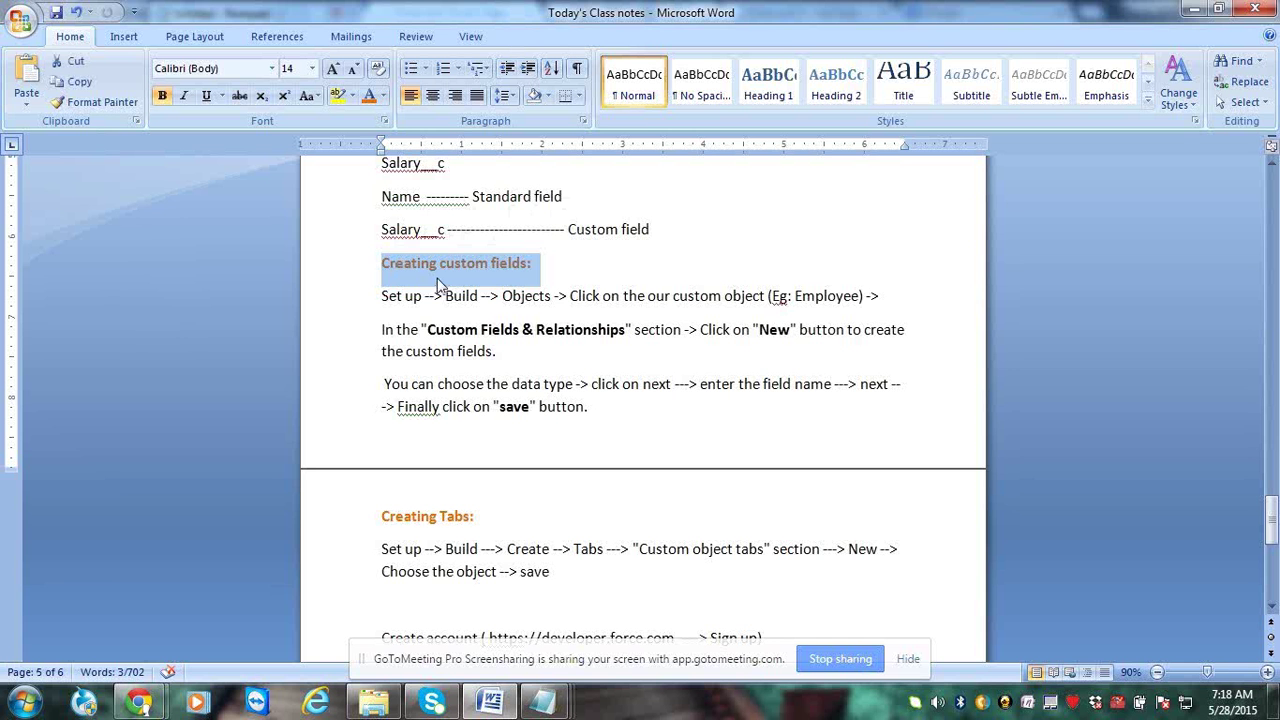
pyautogui.click(437, 285)
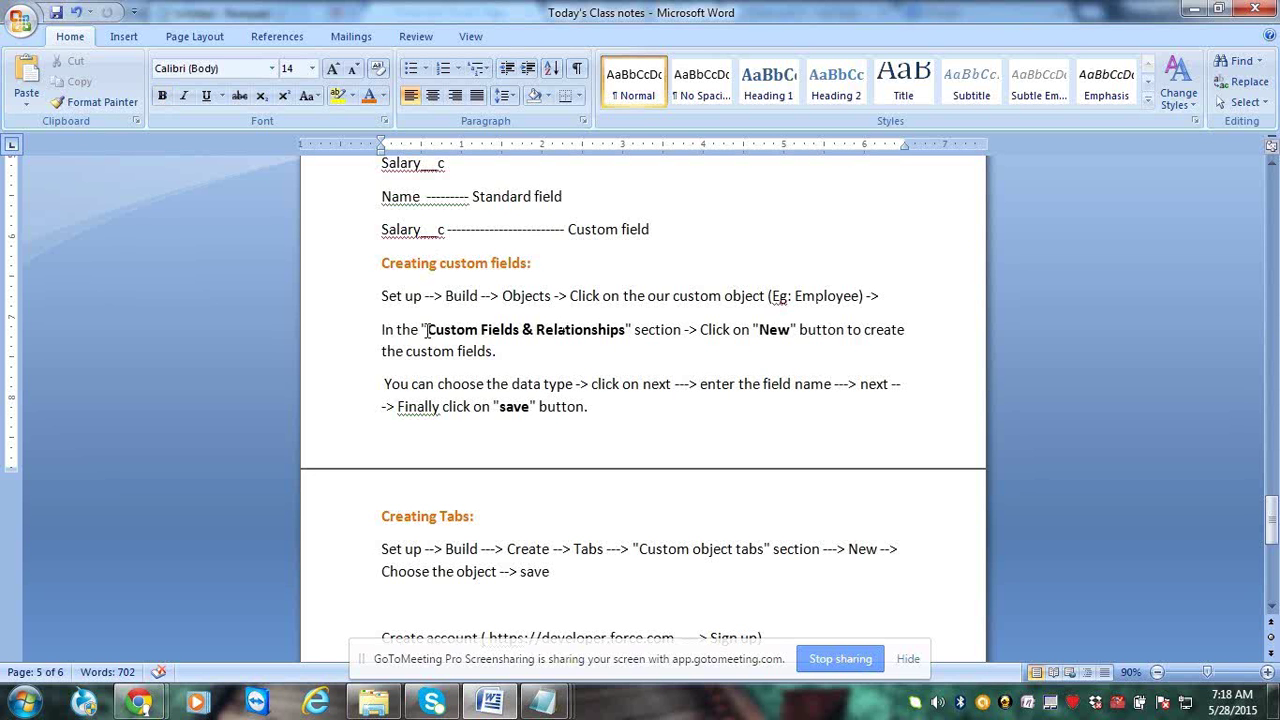
pyautogui.moveTo(427, 330); pyautogui.dragTo(592, 336)
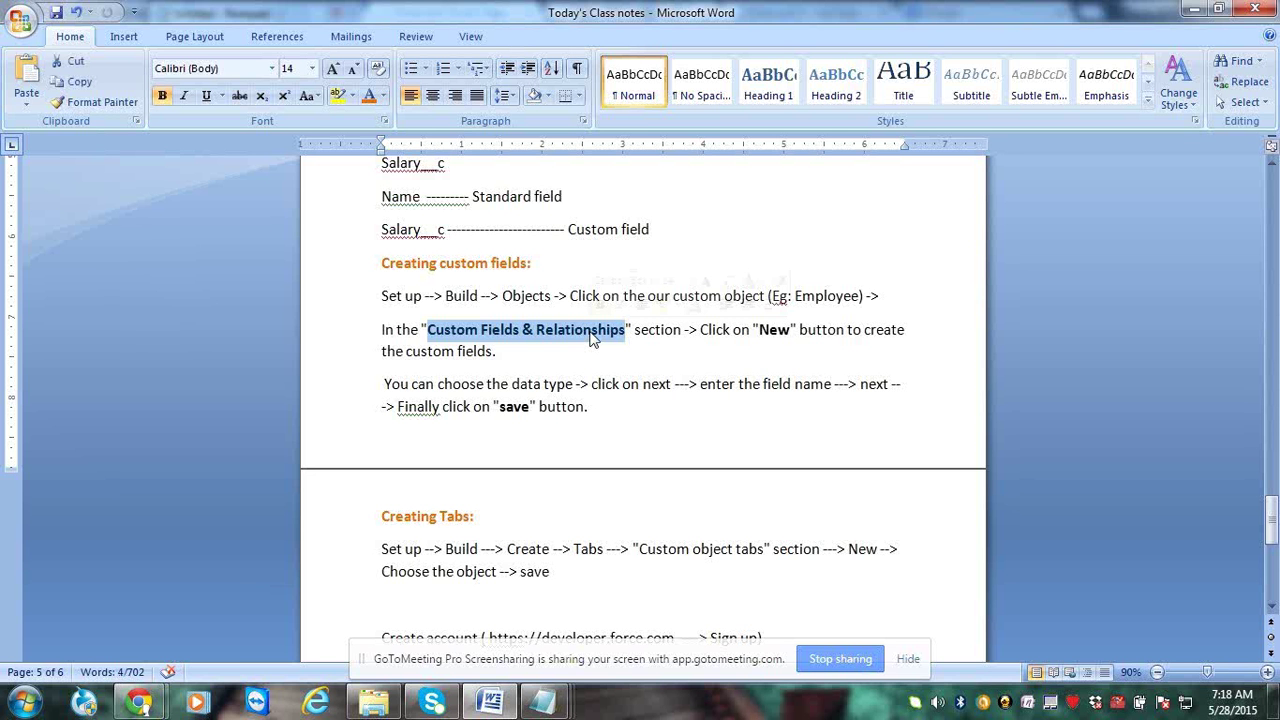
pyautogui.click(590, 346)
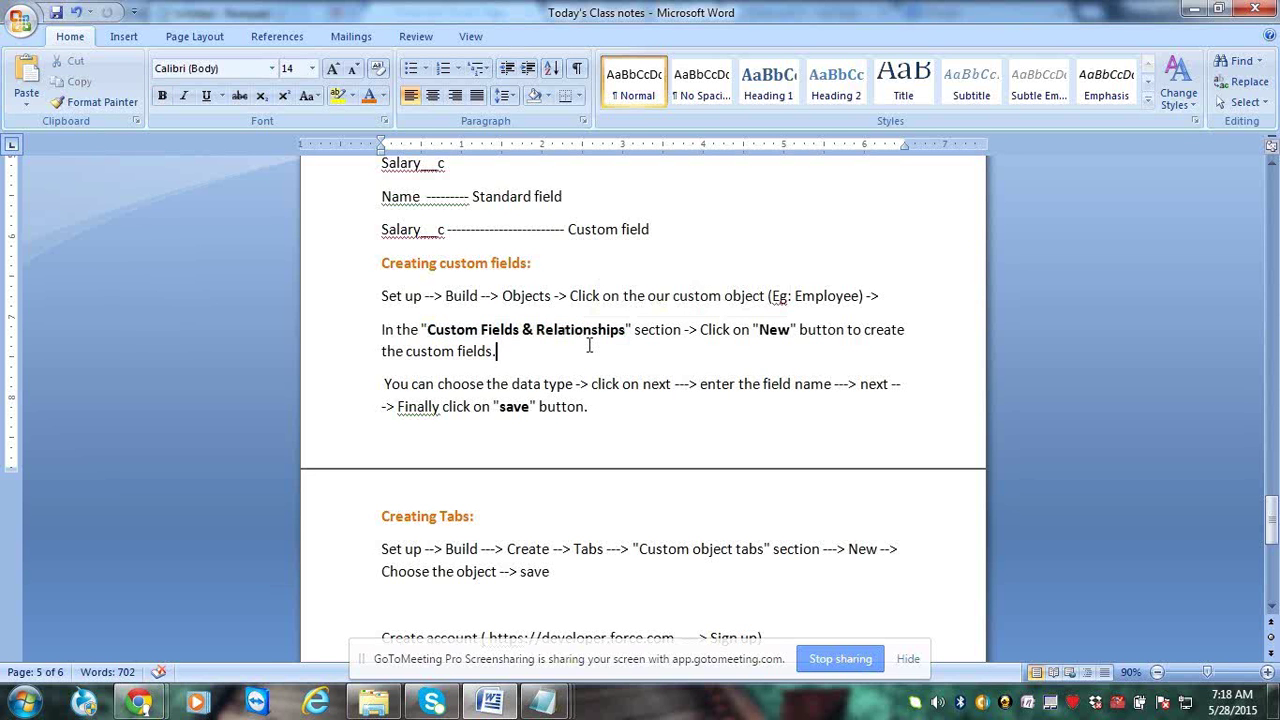
pyautogui.click(624, 330)
pyautogui.click(760, 330)
pyautogui.moveTo(760, 330); pyautogui.dragTo(790, 331)
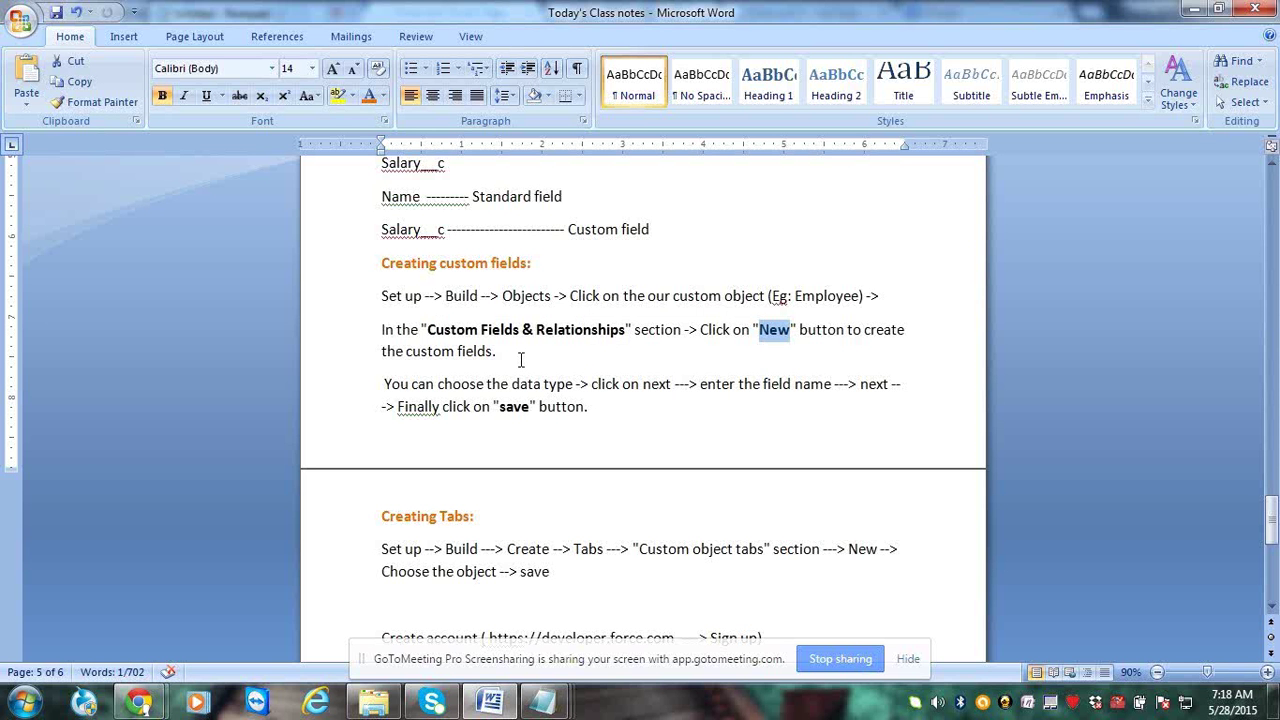
pyautogui.click(614, 350)
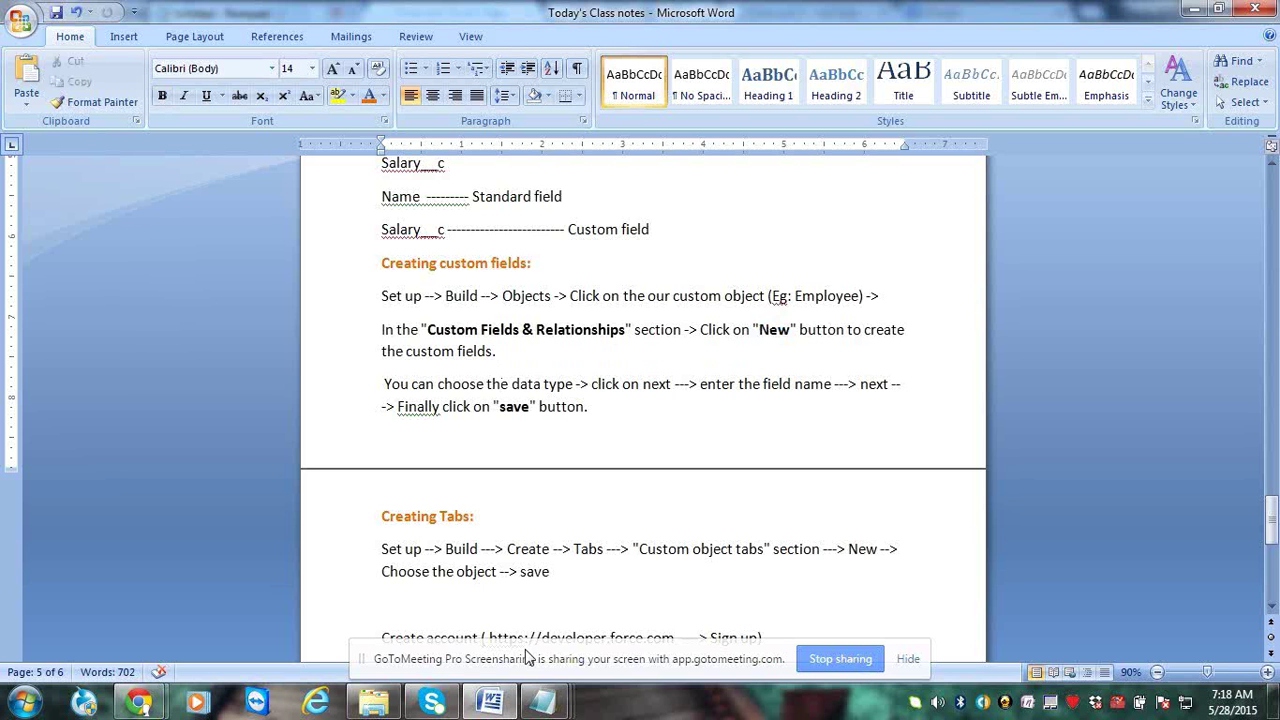
pyautogui.click(543, 702)
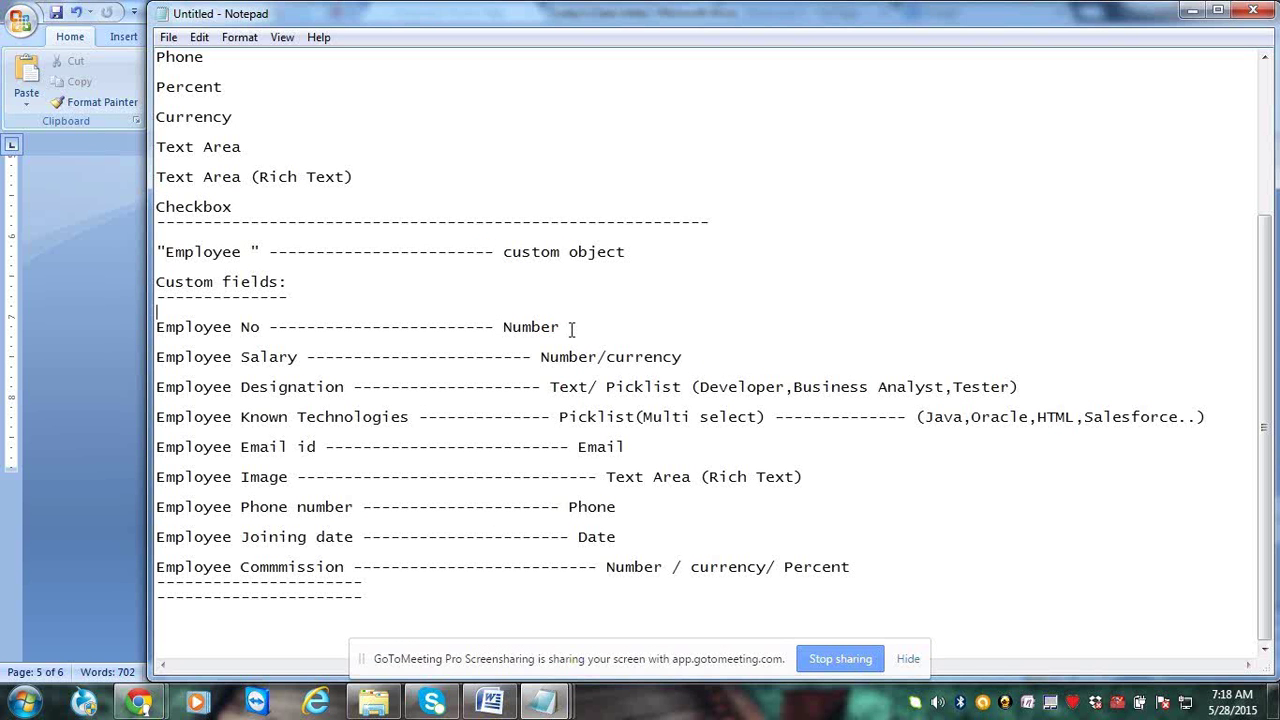
# Highlight 'Number' and 'Employee No' on the first field line, then minimize Notepad
pyautogui.moveTo(571, 329); pyautogui.dragTo(506, 326)
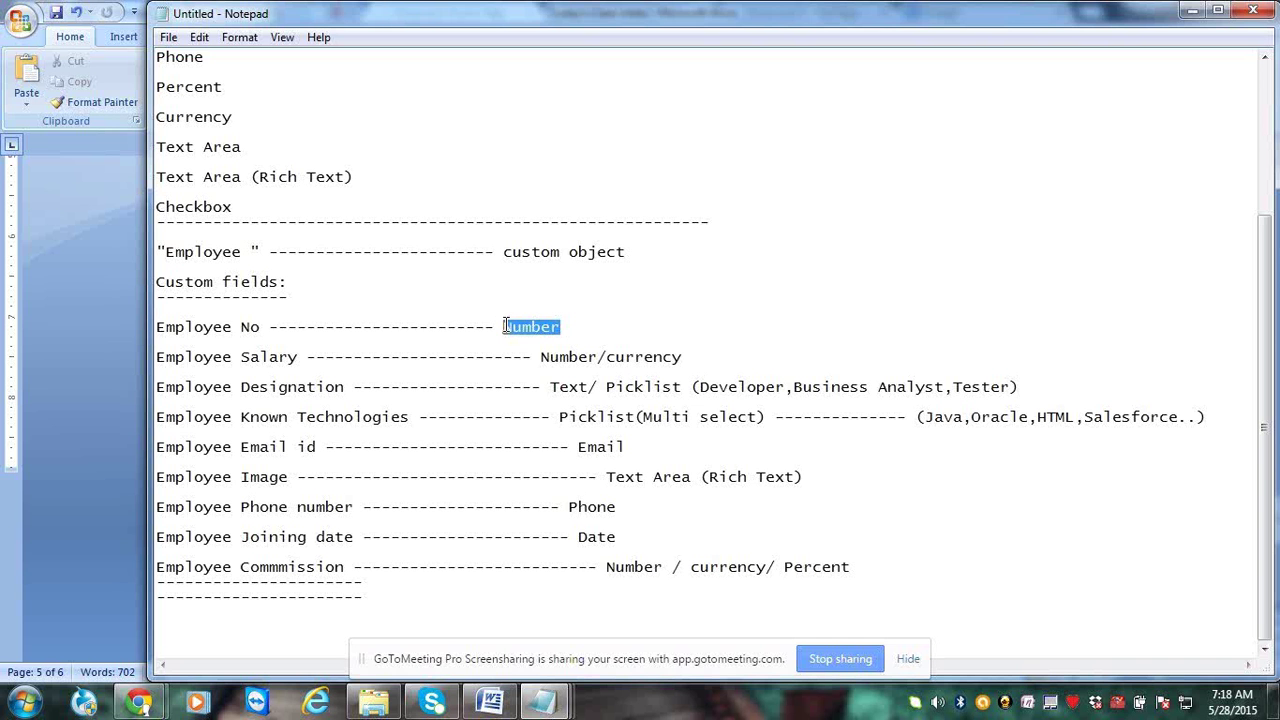
pyautogui.moveTo(261, 327); pyautogui.dragTo(163, 328)
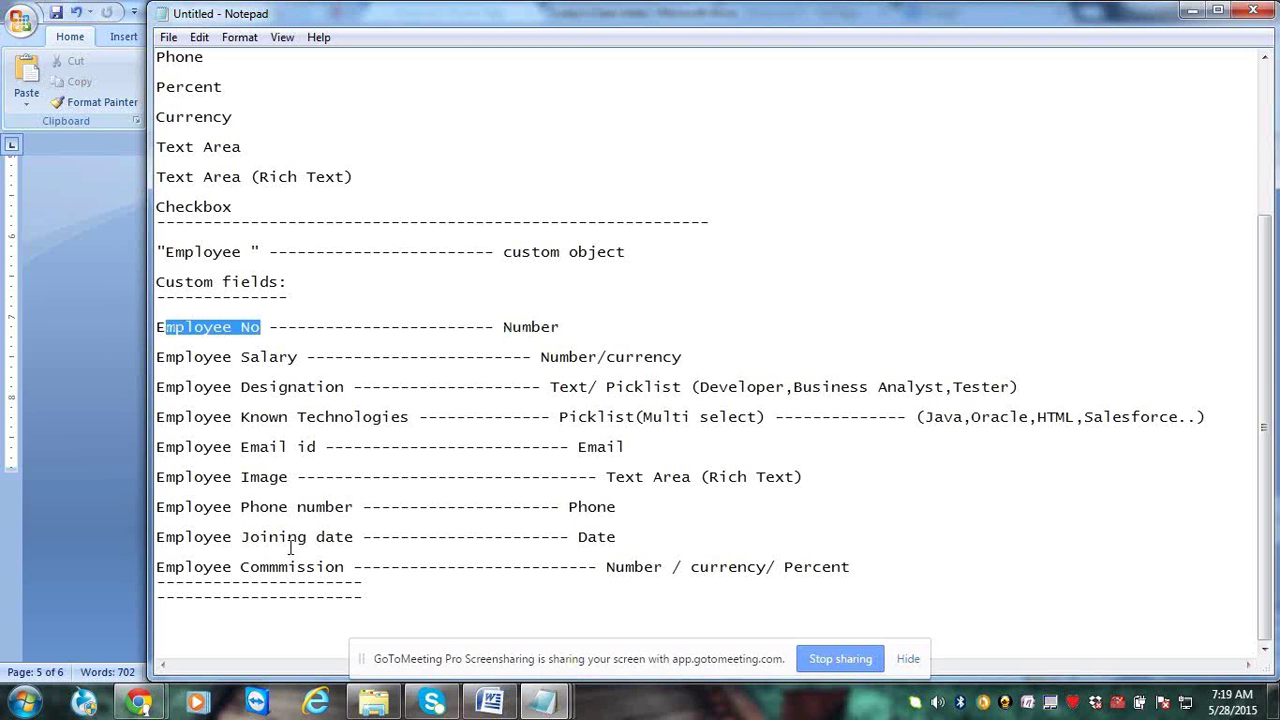
pyautogui.click(1185, 14)
# In Salesforce setup, go through Create > Objects and open the Employee custom object
pyautogui.moveTo(145, 705)
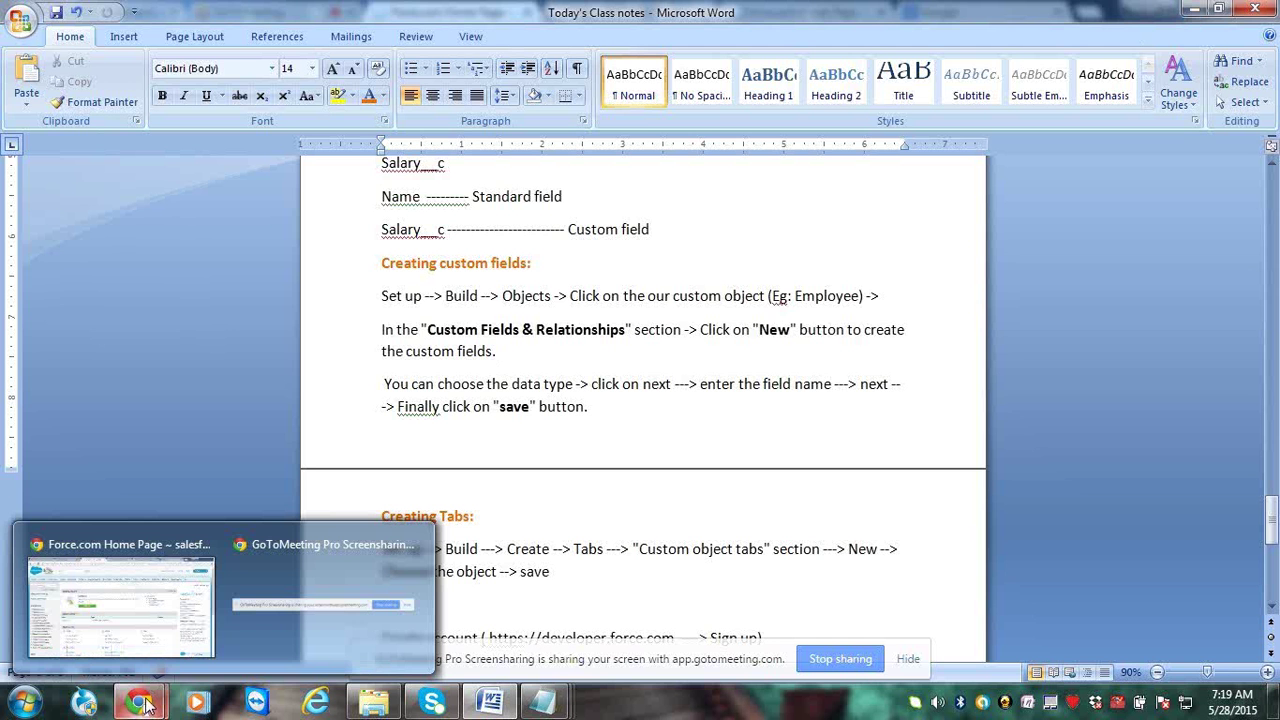
pyautogui.click(157, 620)
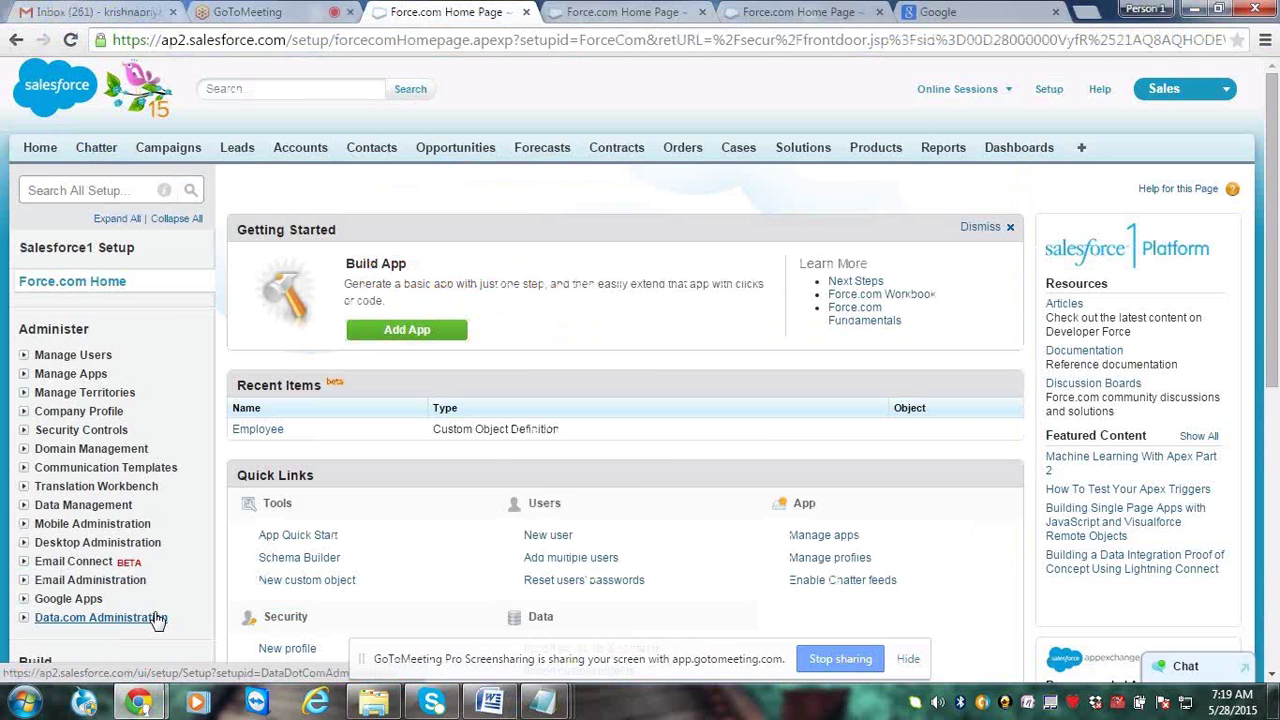
pyautogui.scroll(-3, 157, 620)
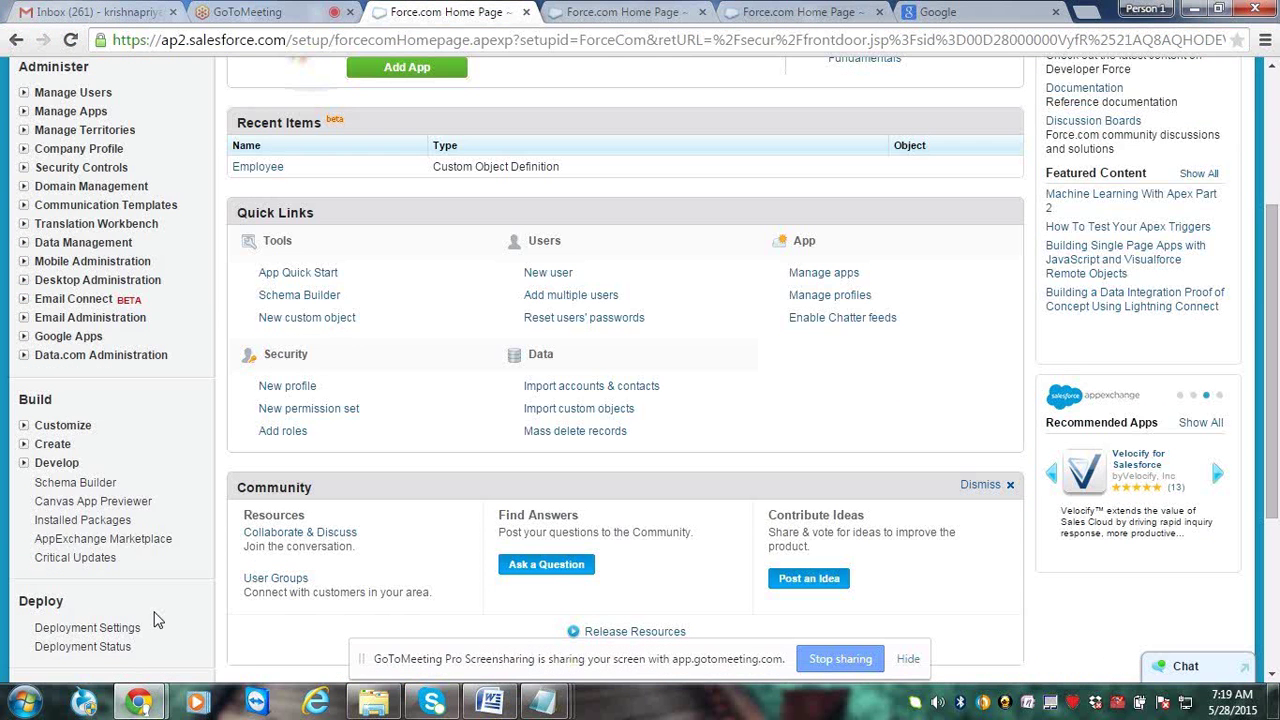
pyautogui.click(23, 444)
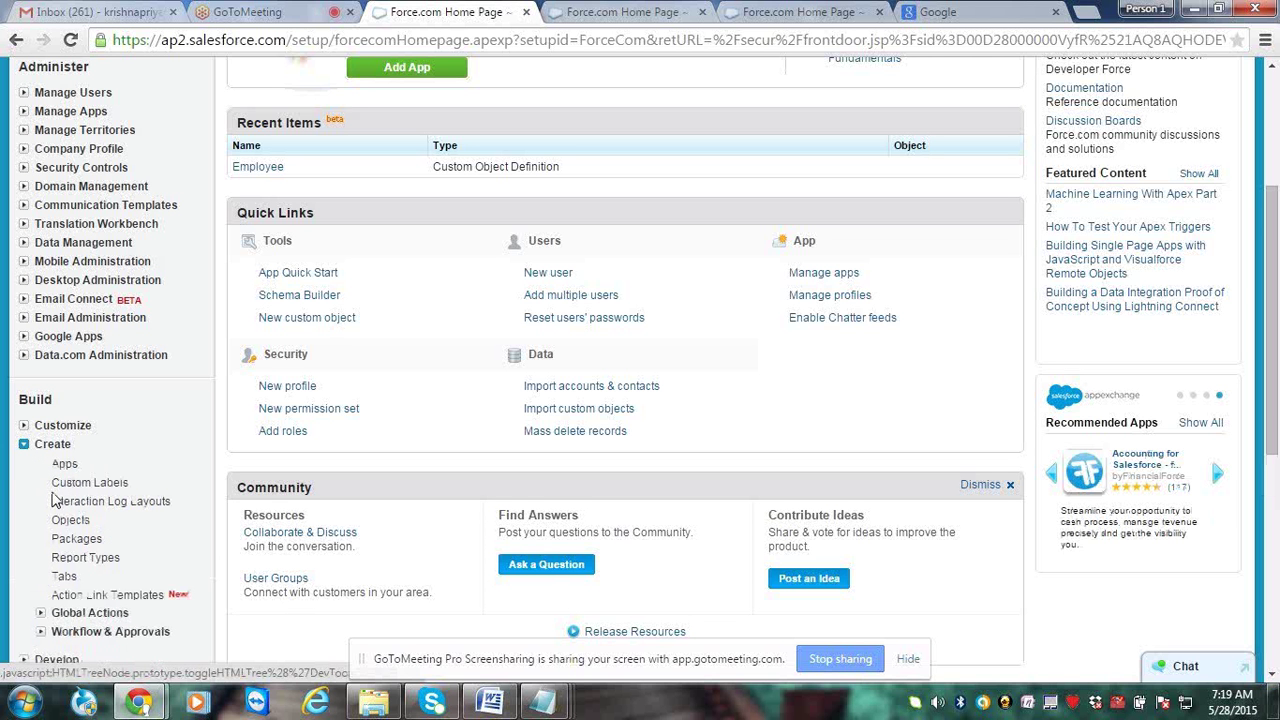
pyautogui.click(62, 520)
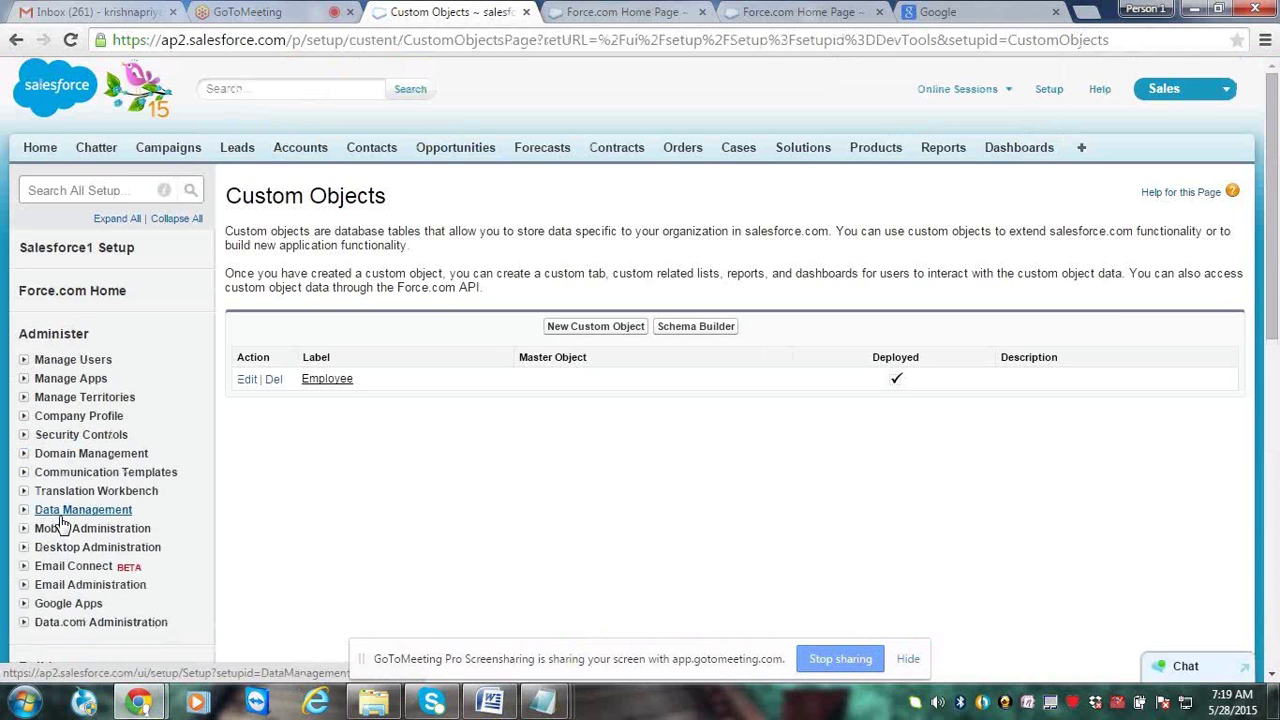
pyautogui.click(339, 390)
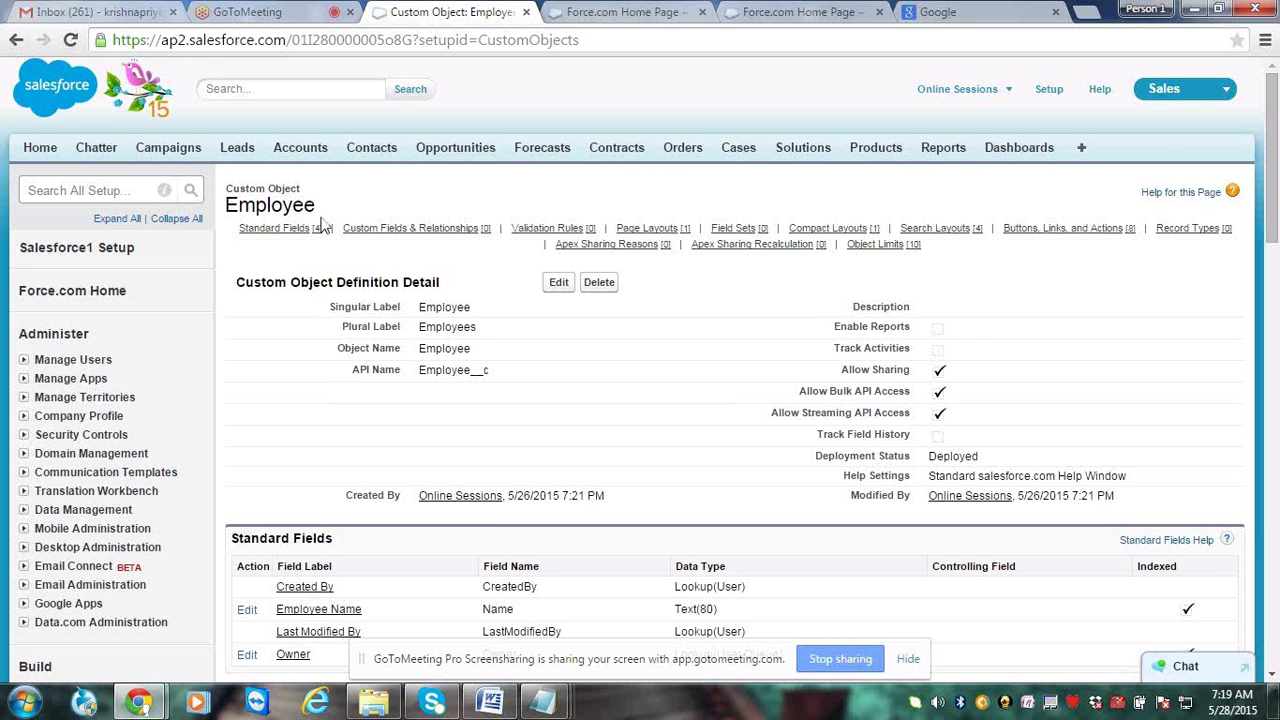
# Find the Employee object's Custom Fields & Relationships section and click its New button
pyautogui.scroll(-1, 322, 226)
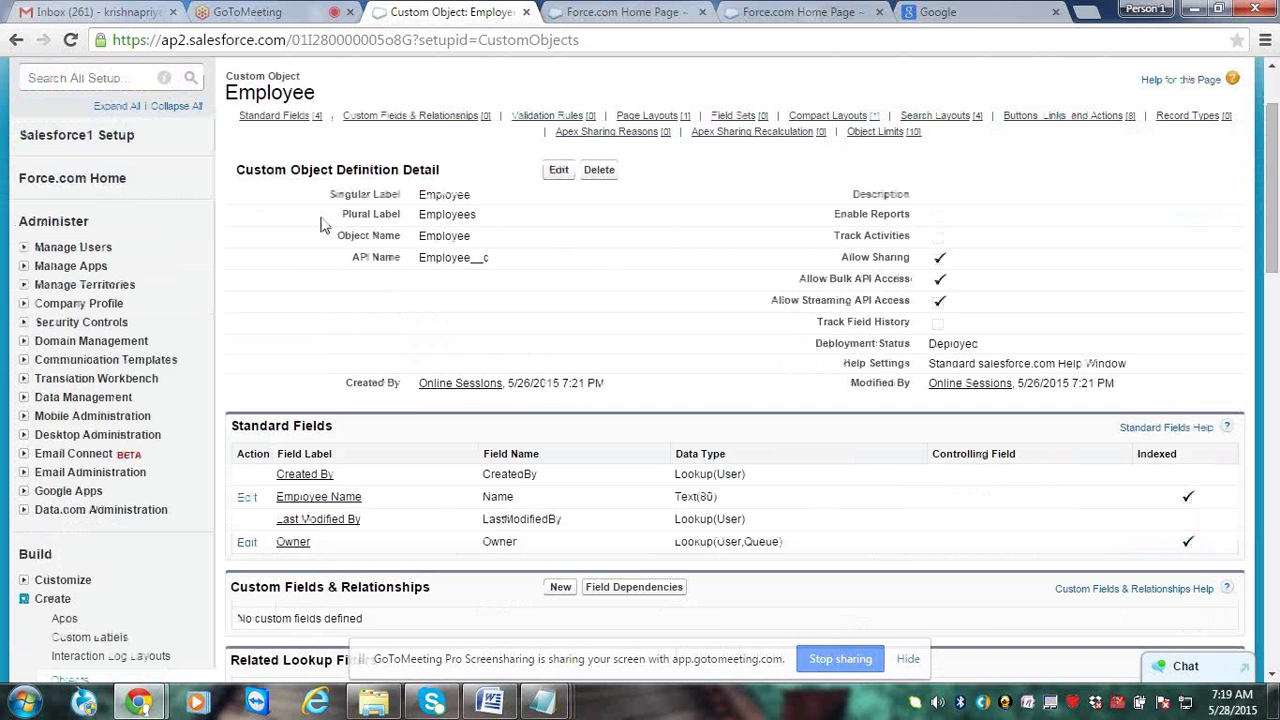
pyautogui.scroll(-1, 293, 343)
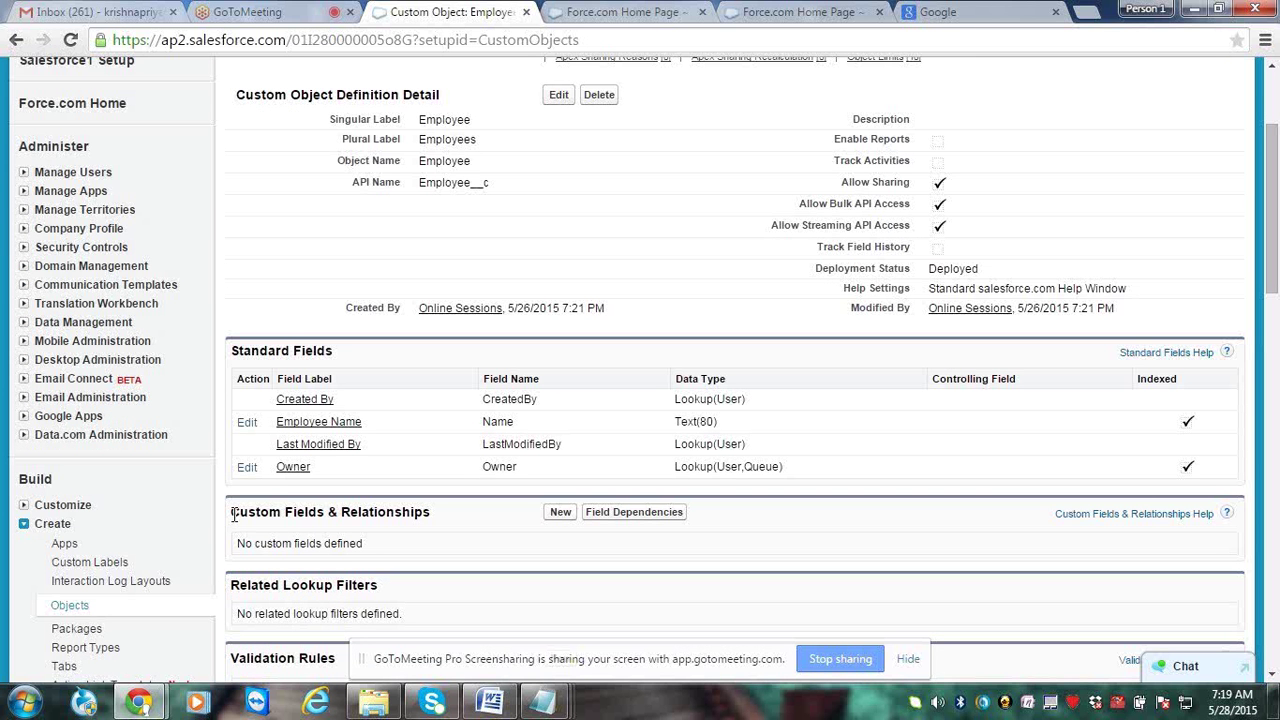
pyautogui.moveTo(233, 514); pyautogui.dragTo(437, 522)
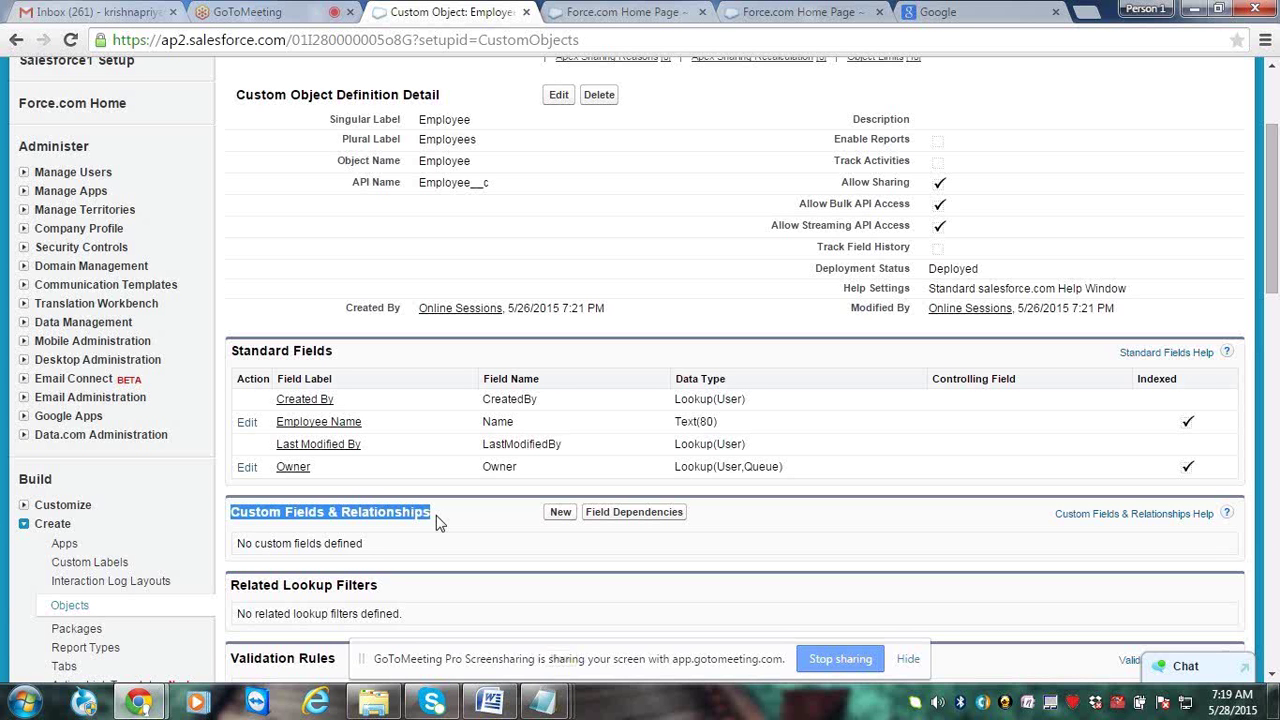
pyautogui.click(459, 530)
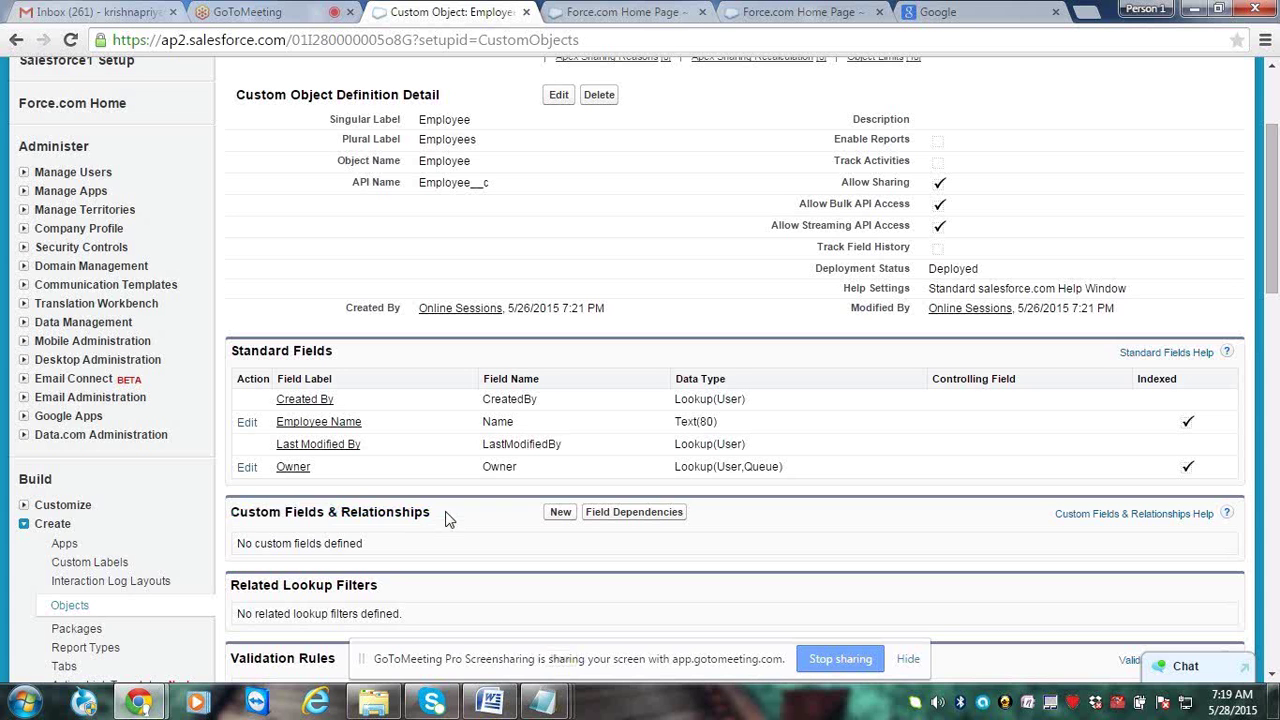
pyautogui.moveTo(447, 517); pyautogui.dragTo(281, 512)
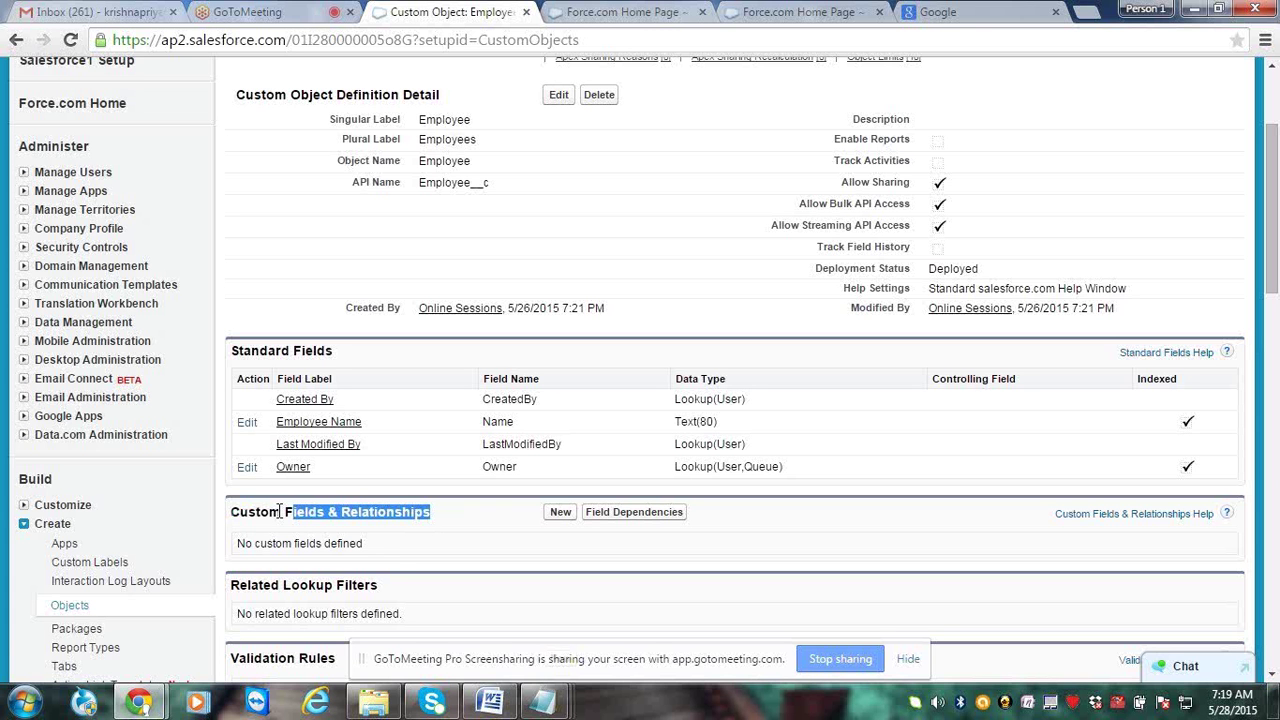
pyautogui.click(388, 566)
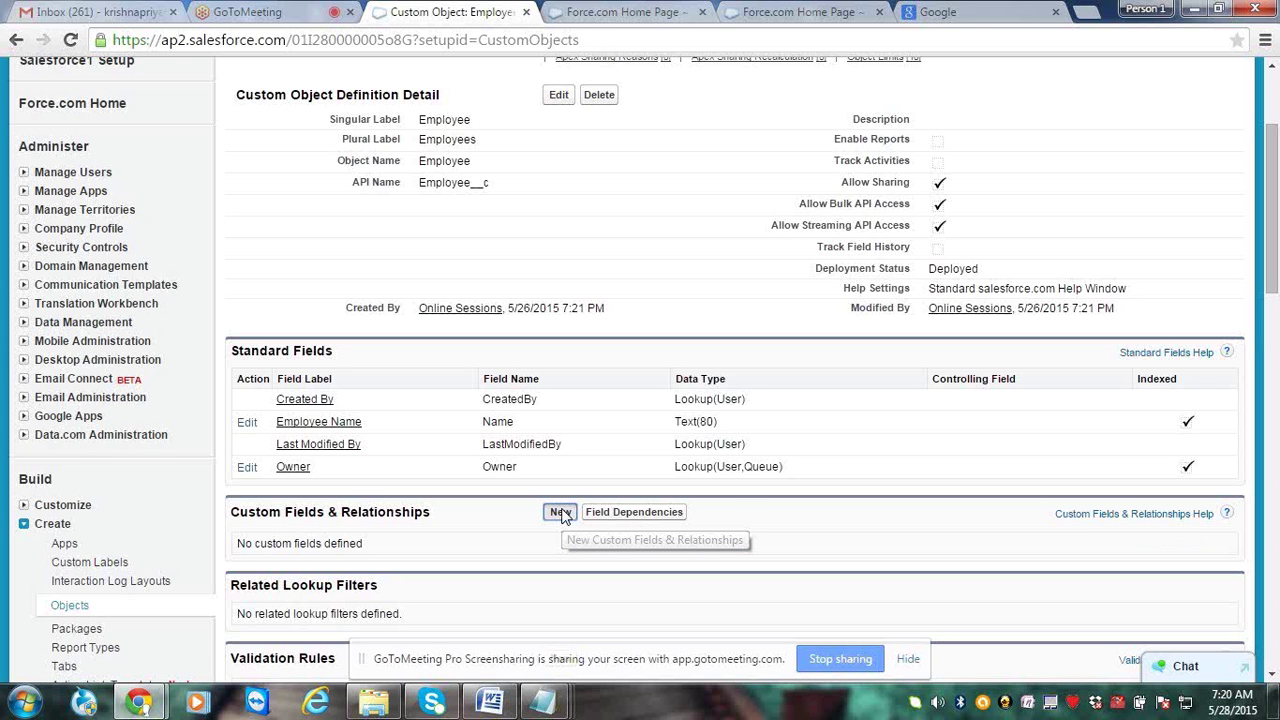
pyautogui.click(560, 513)
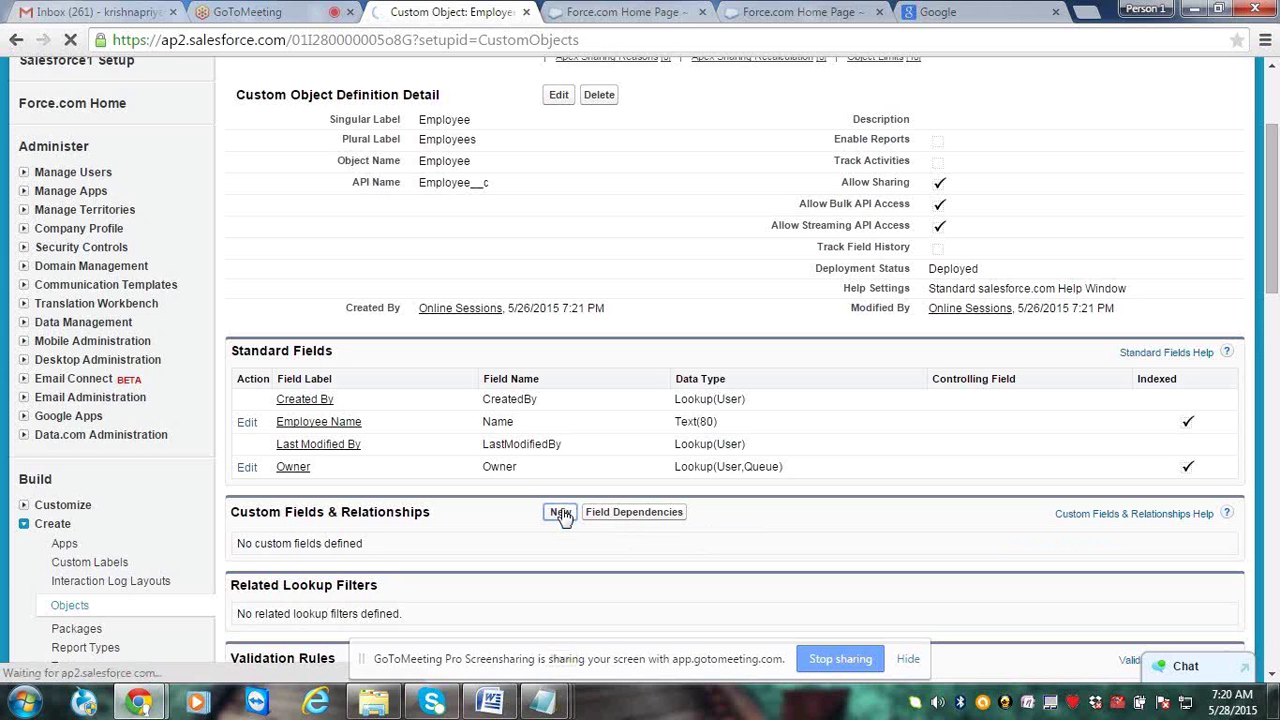
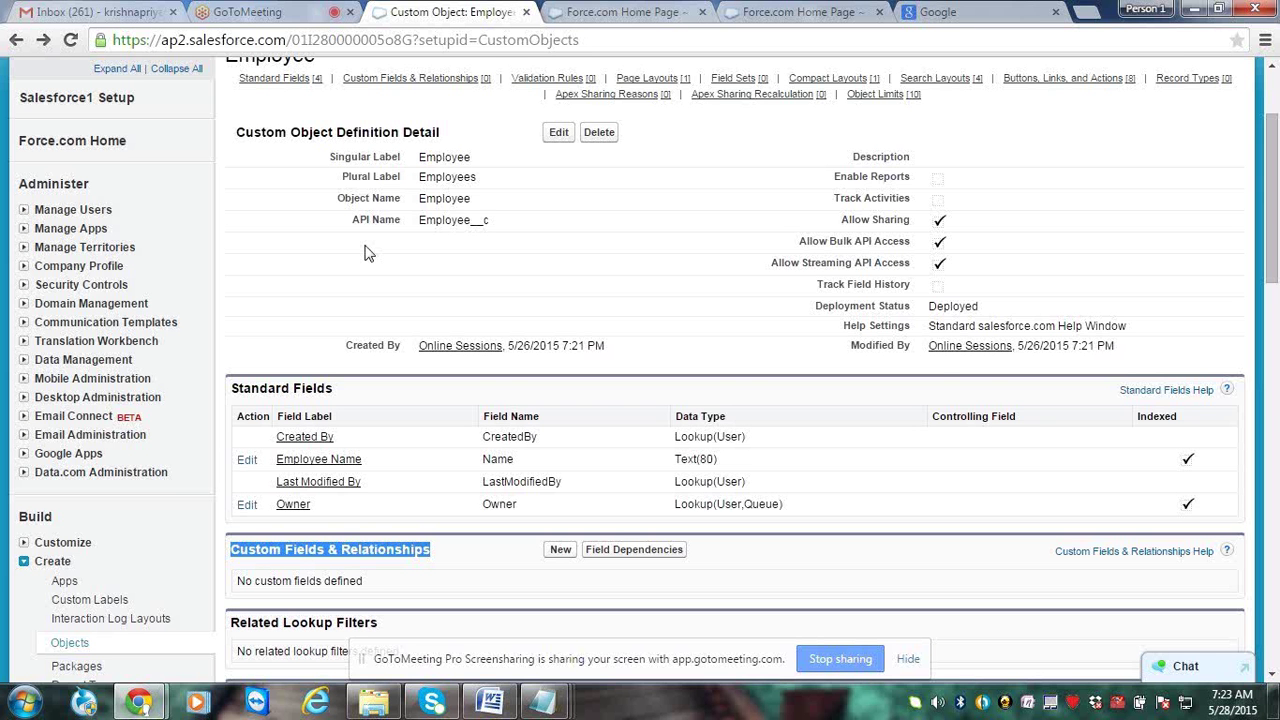
# Show the Employee object's empty Custom Fields & Relationships section and start a new custom field
pyautogui.hotkey('ctrl', 'shift', 'Tab')
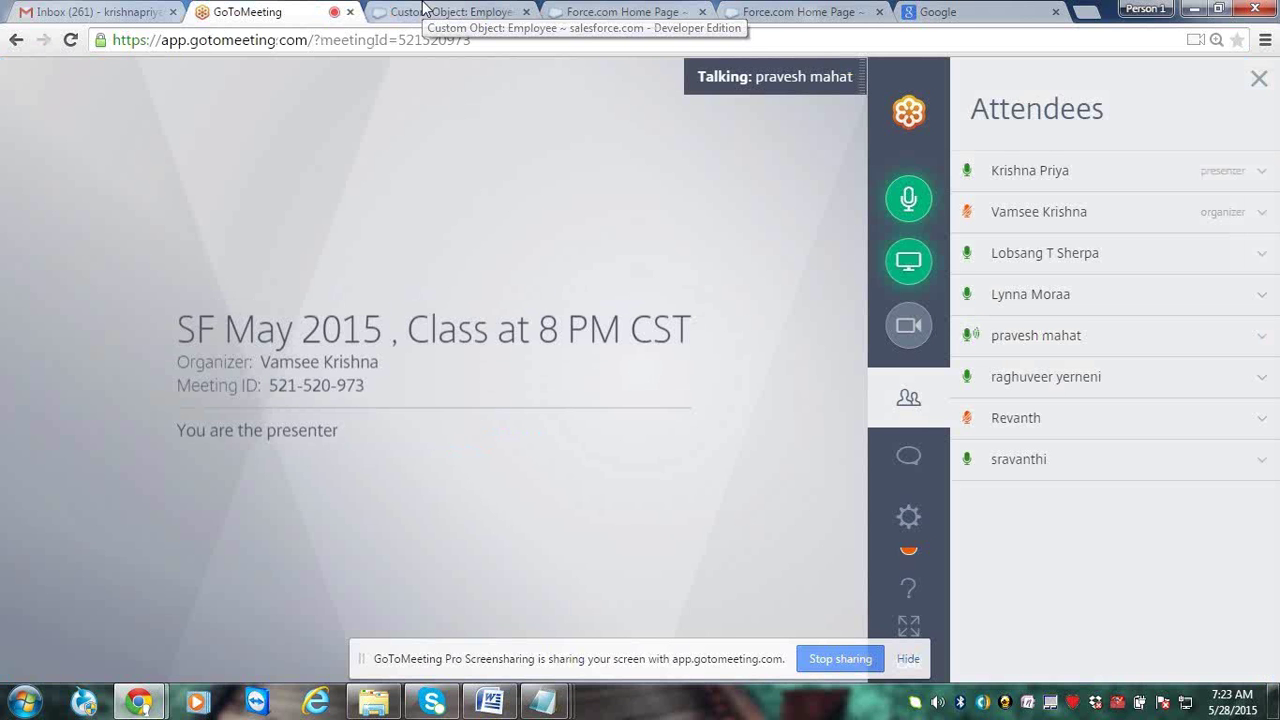
pyautogui.click(424, 10)
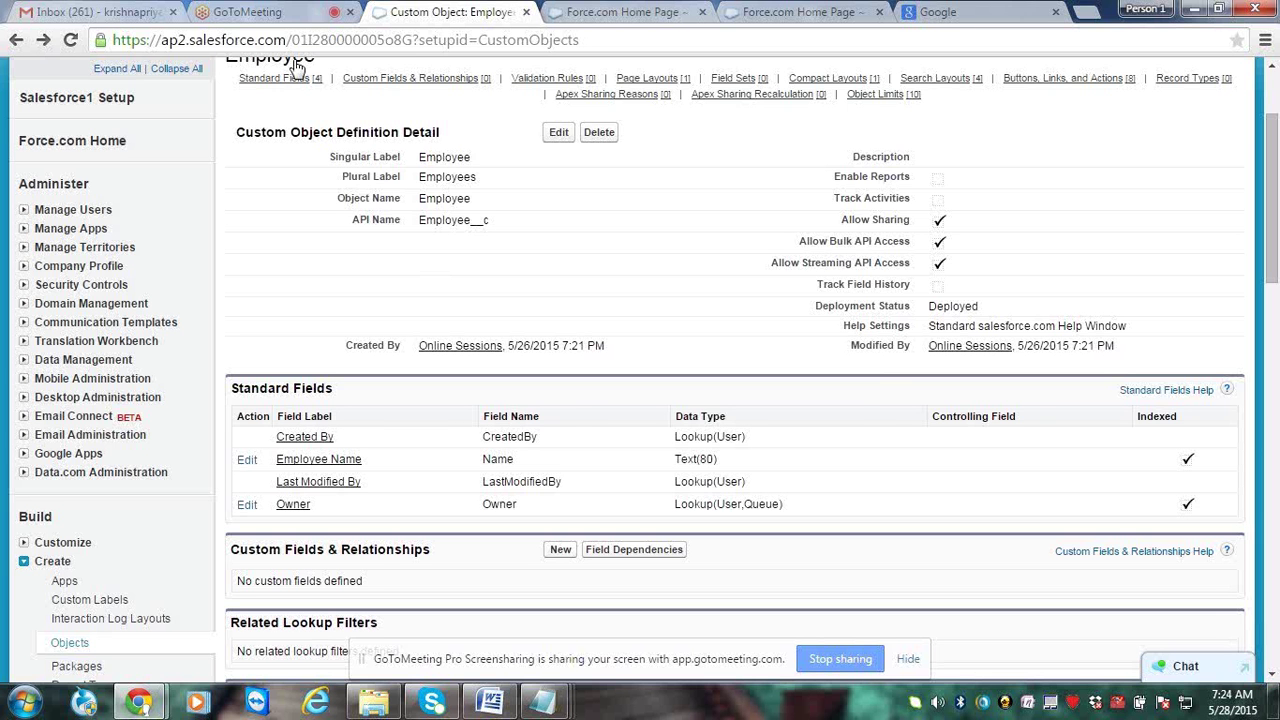
pyautogui.click(248, 12)
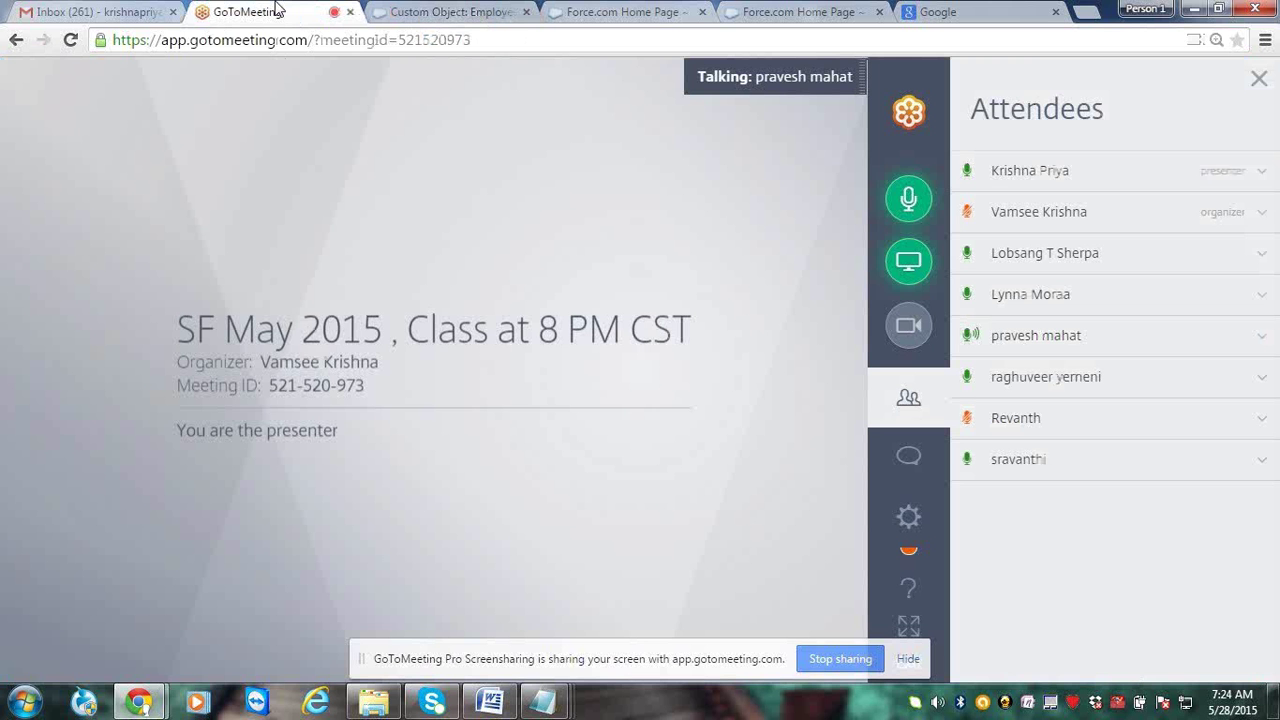
pyautogui.hotkey('ctrl', 'Tab')
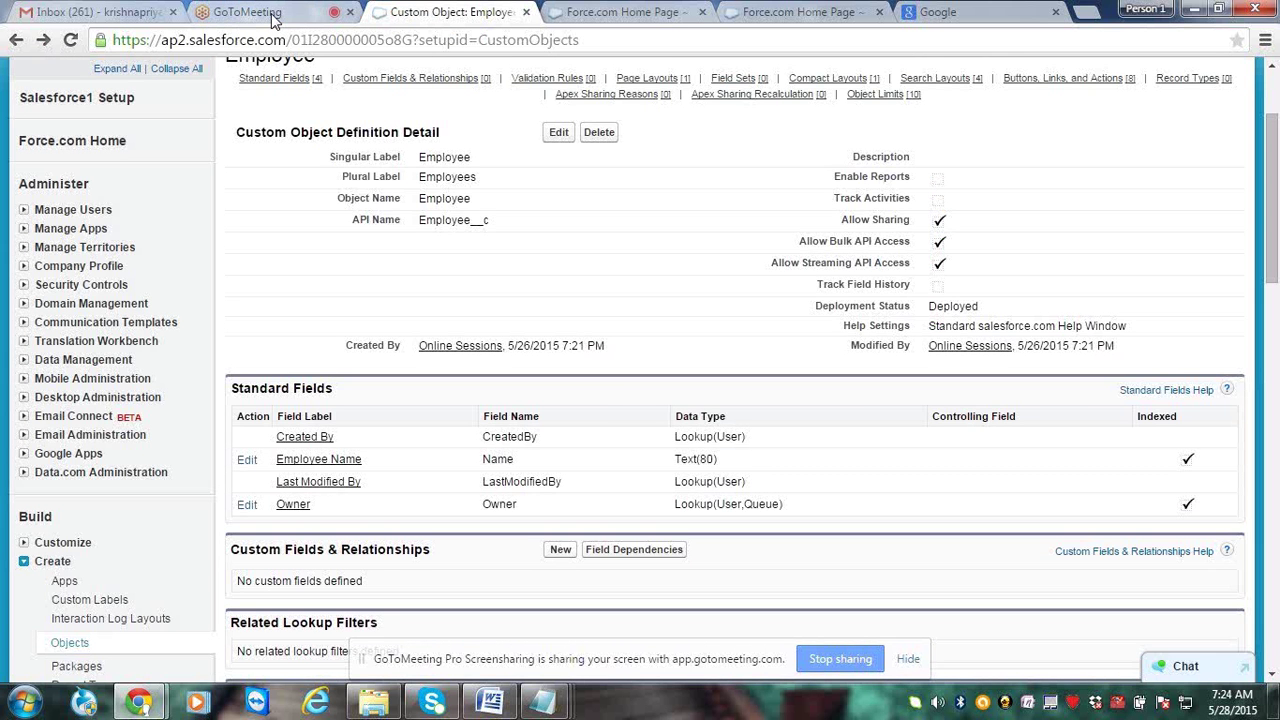
pyautogui.click(275, 20)
pyautogui.hotkey('ctrl', 'Tab')
pyautogui.moveTo(432, 550); pyautogui.dragTo(230, 560)
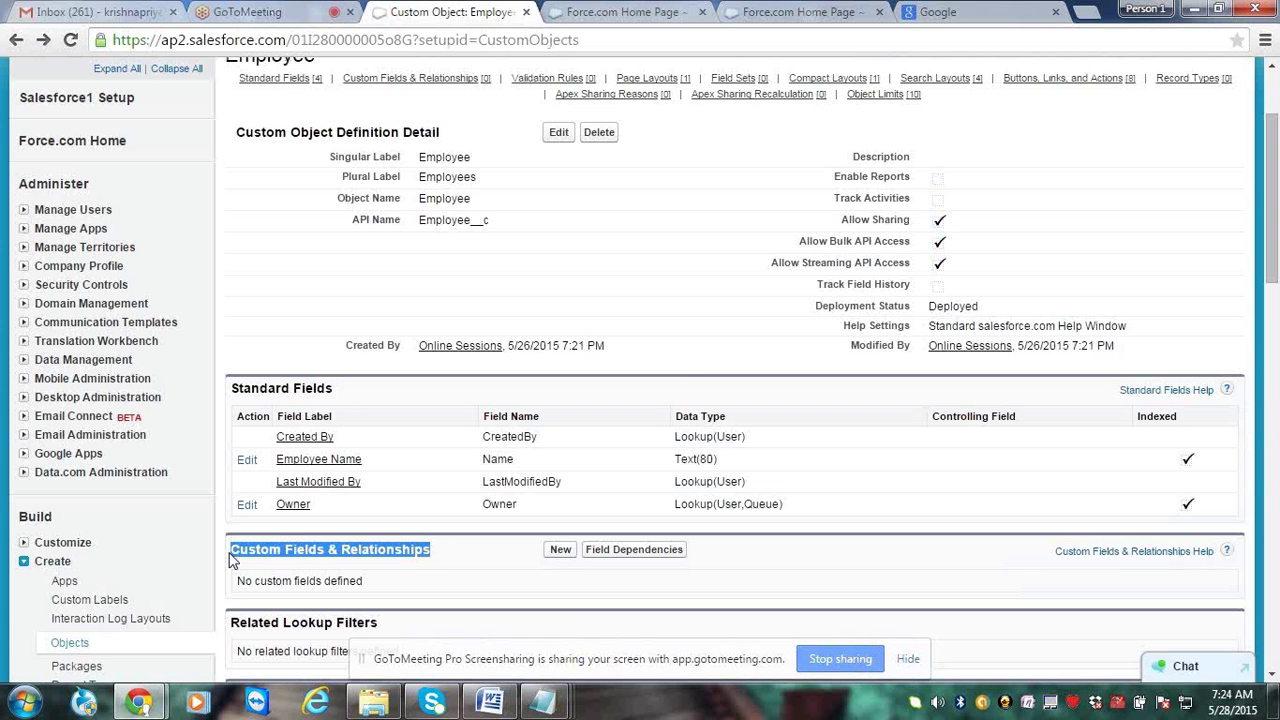
pyautogui.scroll(-3, 230, 560)
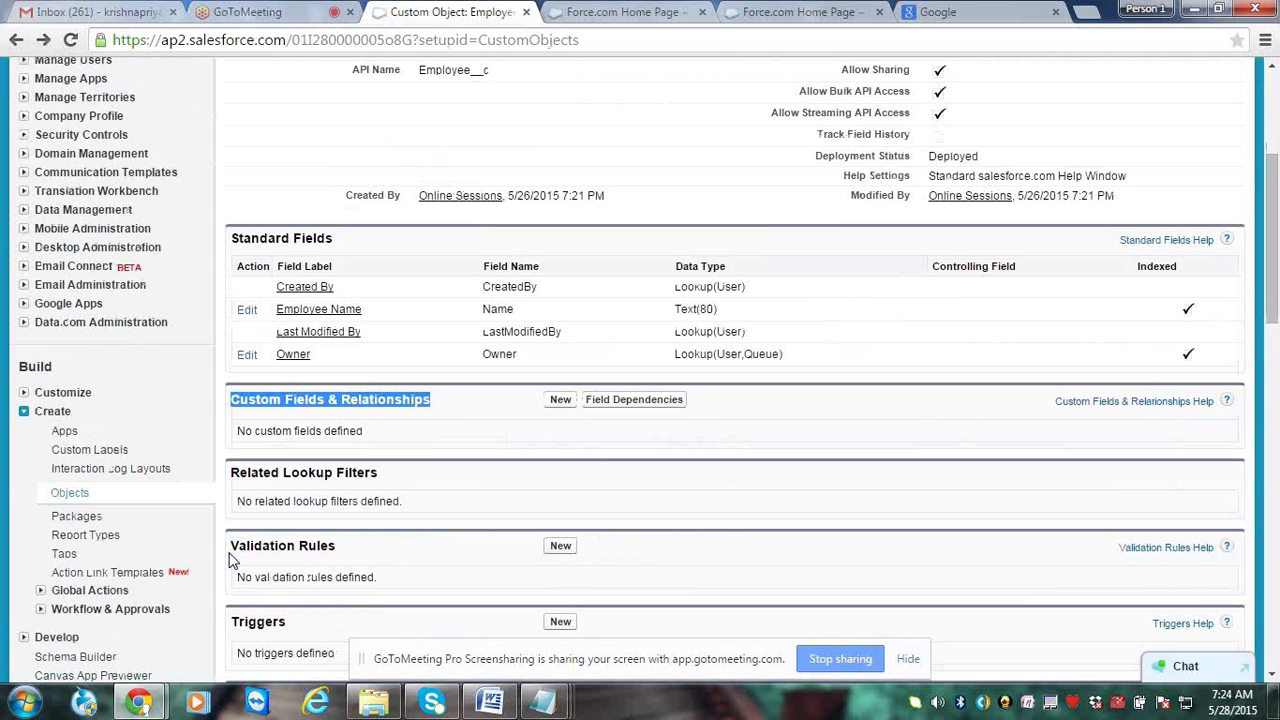
pyautogui.scroll(-1, 230, 560)
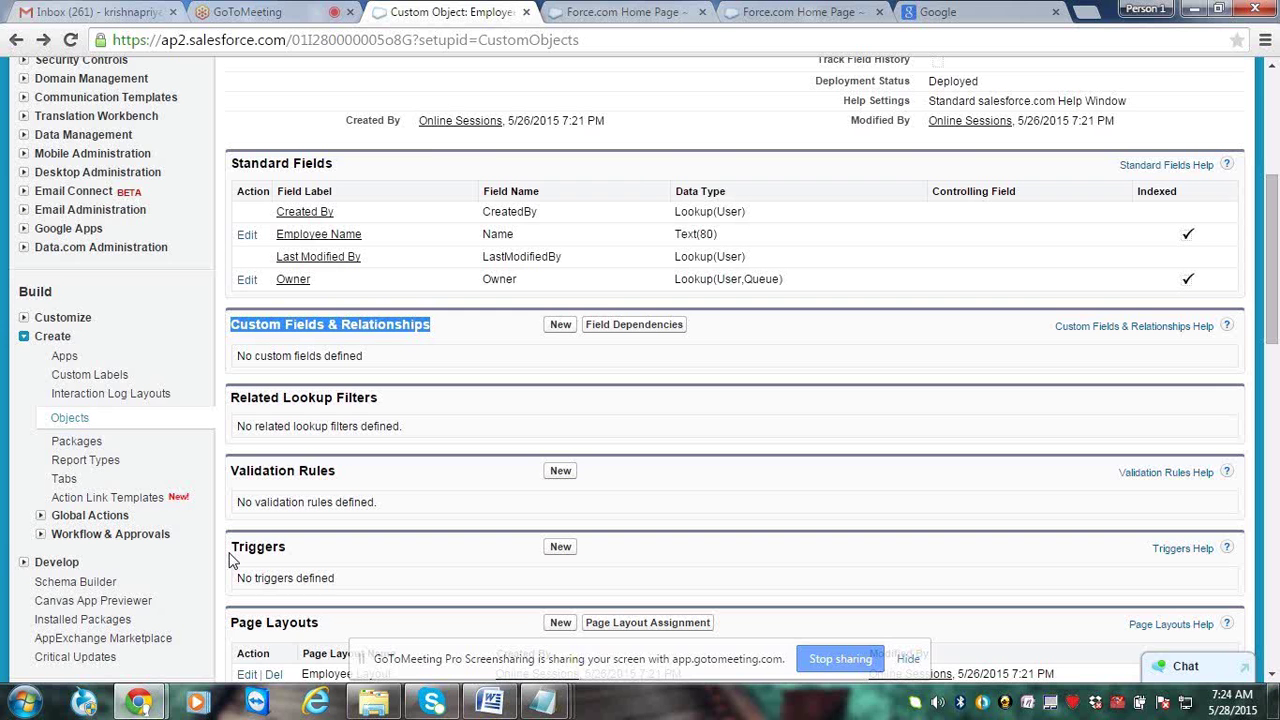
pyautogui.click(258, 575)
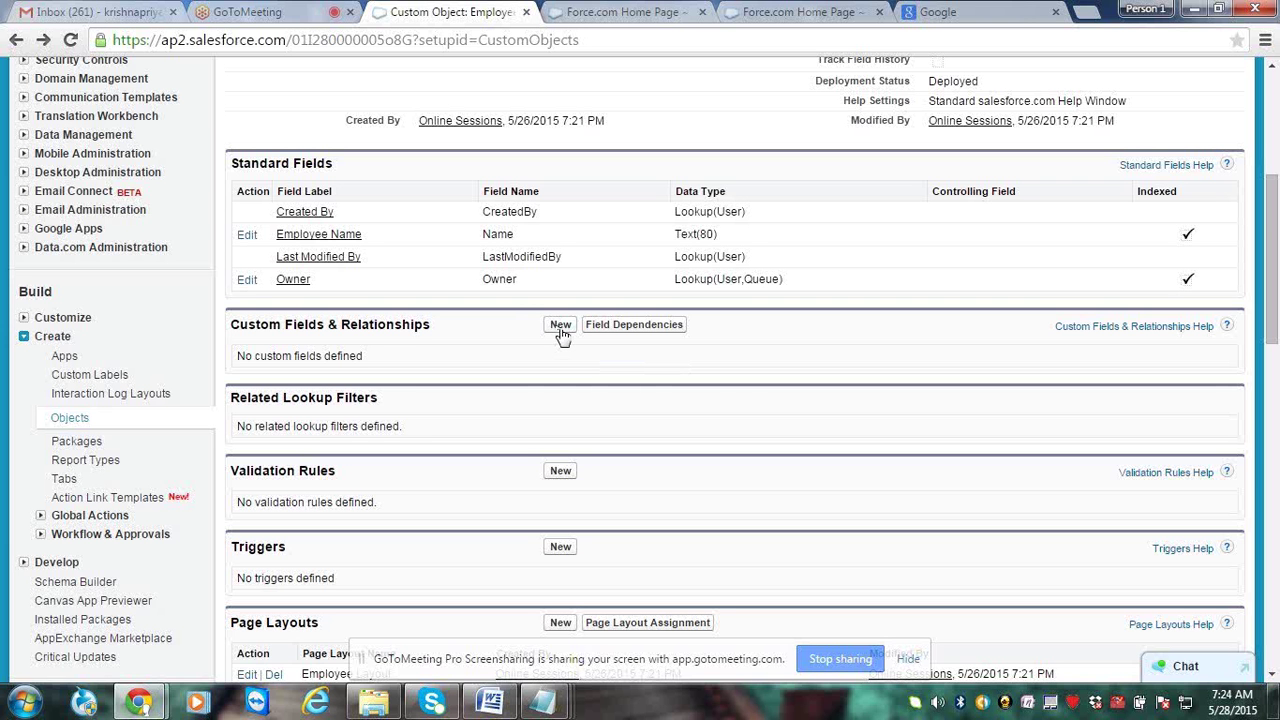
pyautogui.click(560, 330)
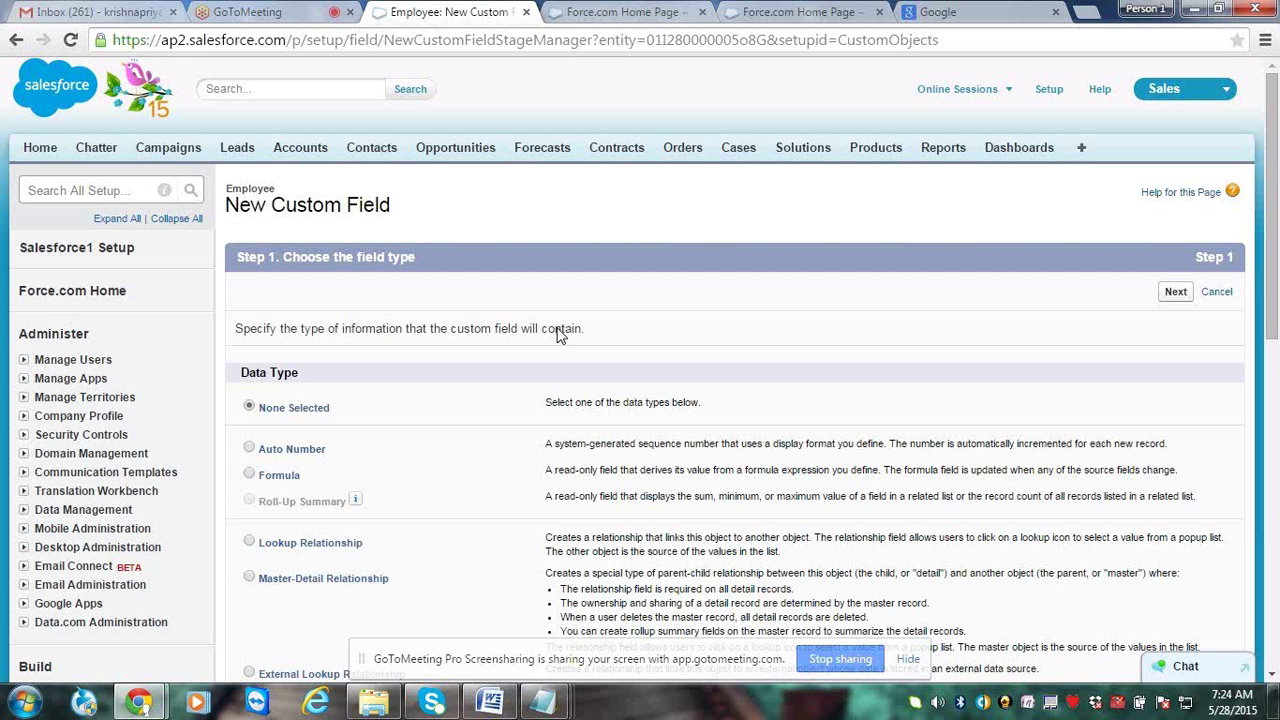
# Review the data types from Checkbox to Number, select Number, and advance to Step 2
pyautogui.scroll(-1, 560, 334)
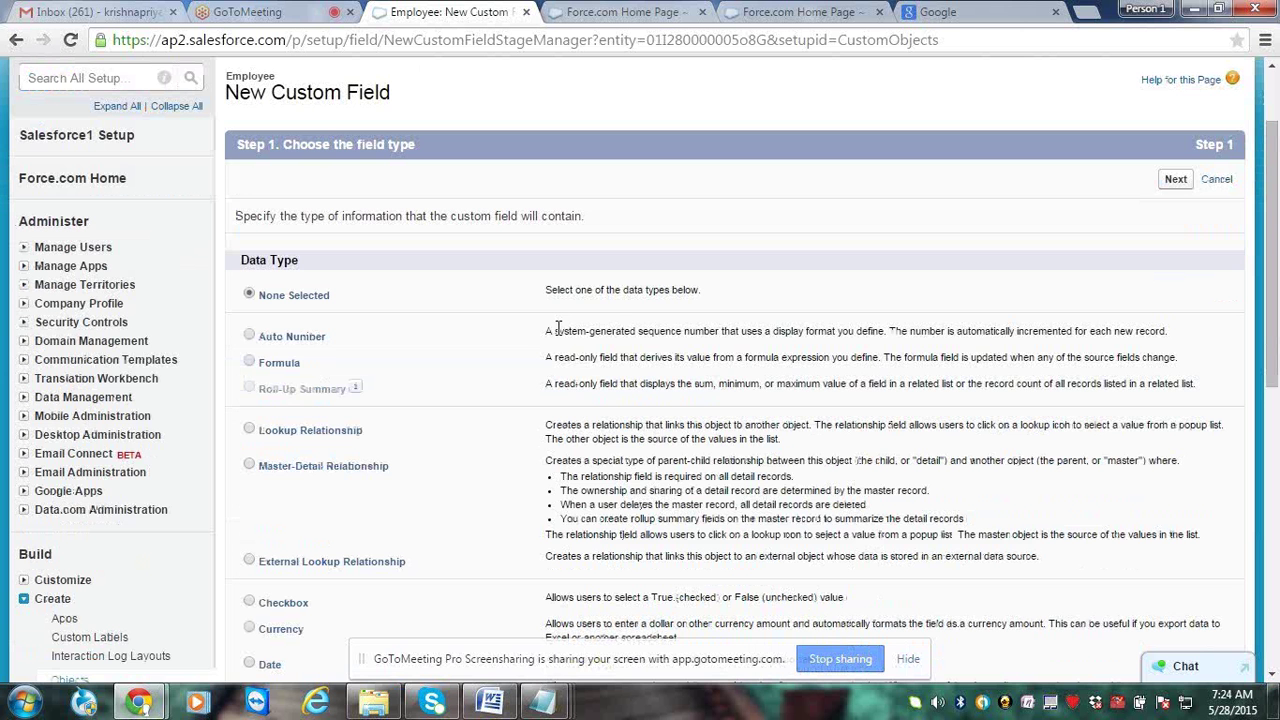
pyautogui.scroll(-1, 558, 330)
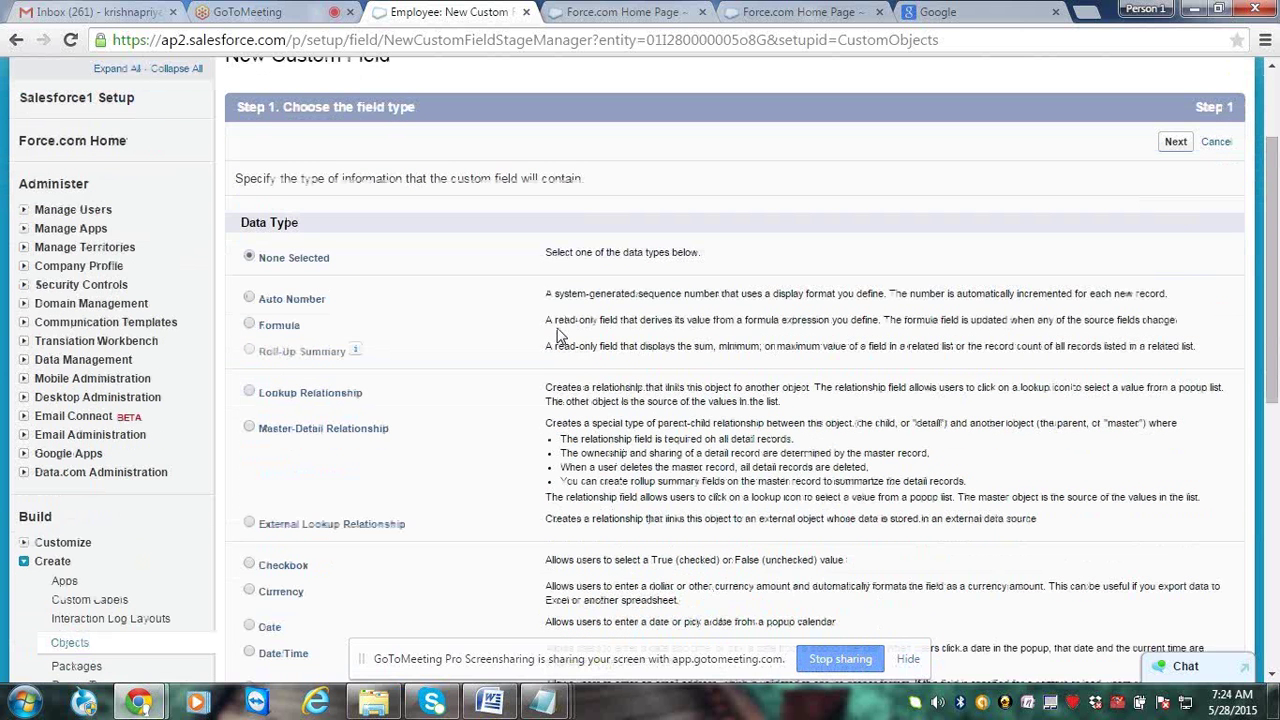
pyautogui.scroll(1, 560, 334)
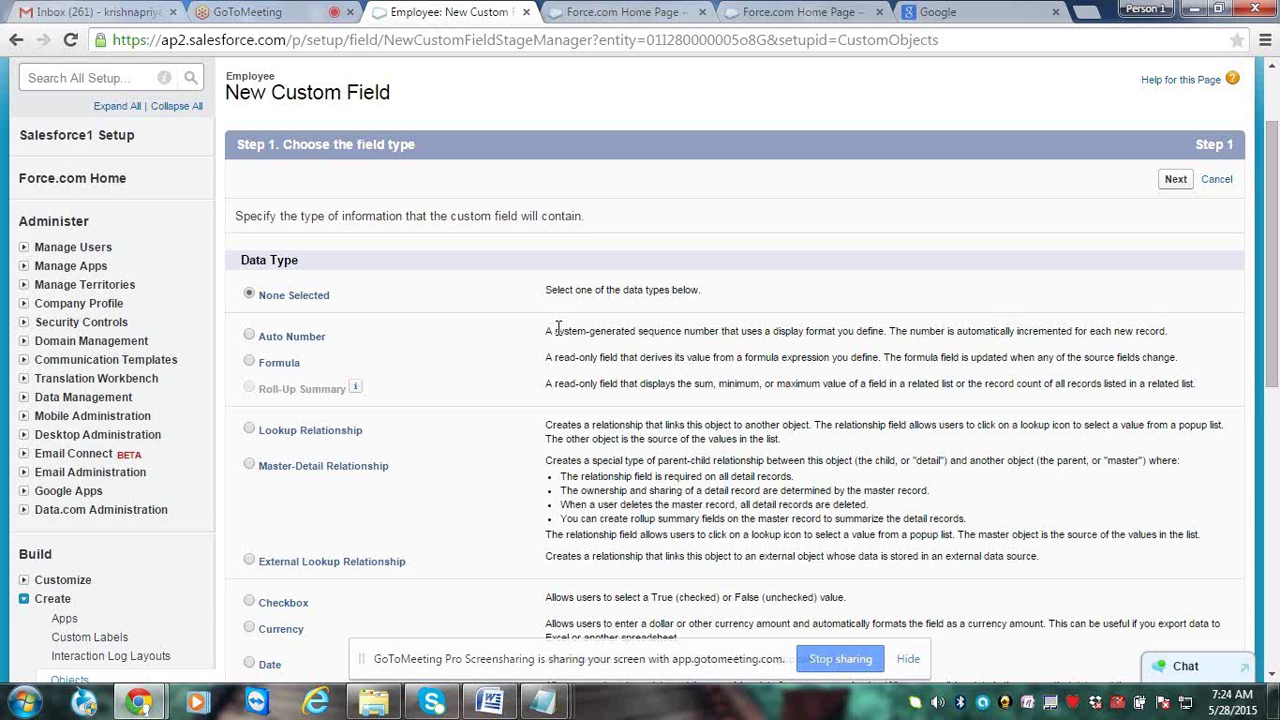
pyautogui.scroll(-1, 557, 328)
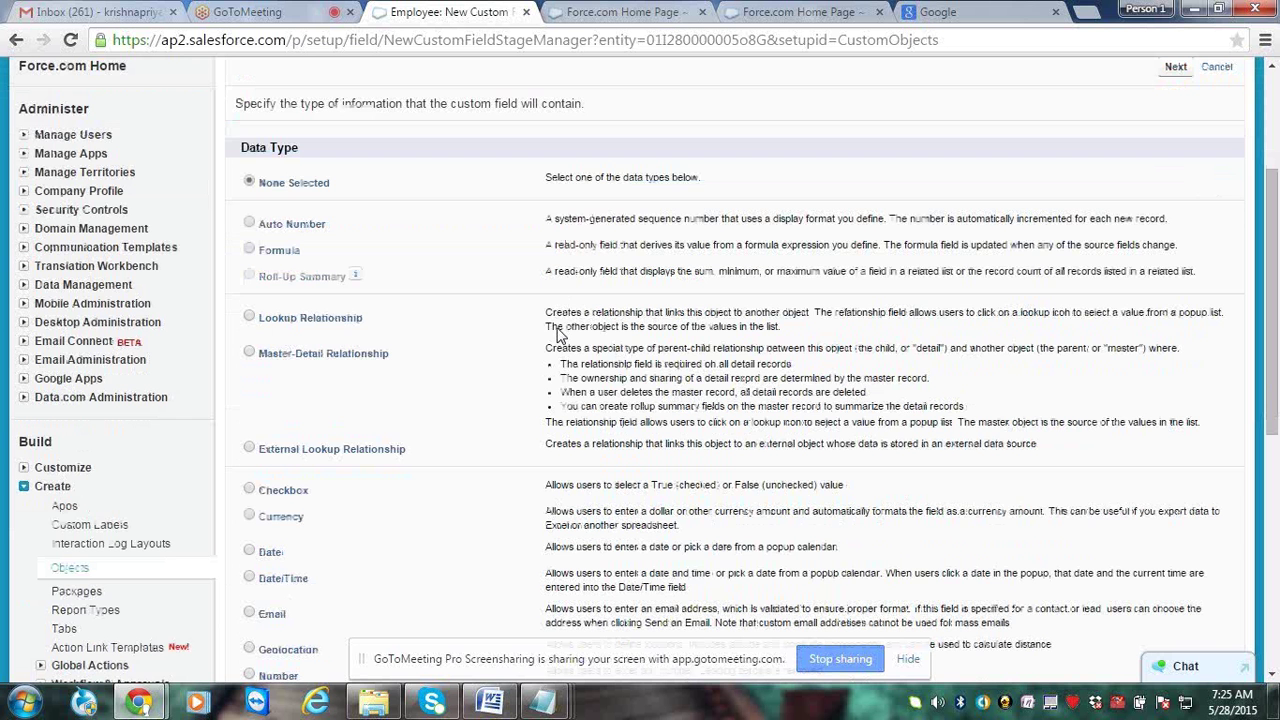
pyautogui.moveTo(557, 333); pyautogui.dragTo(243, 185)
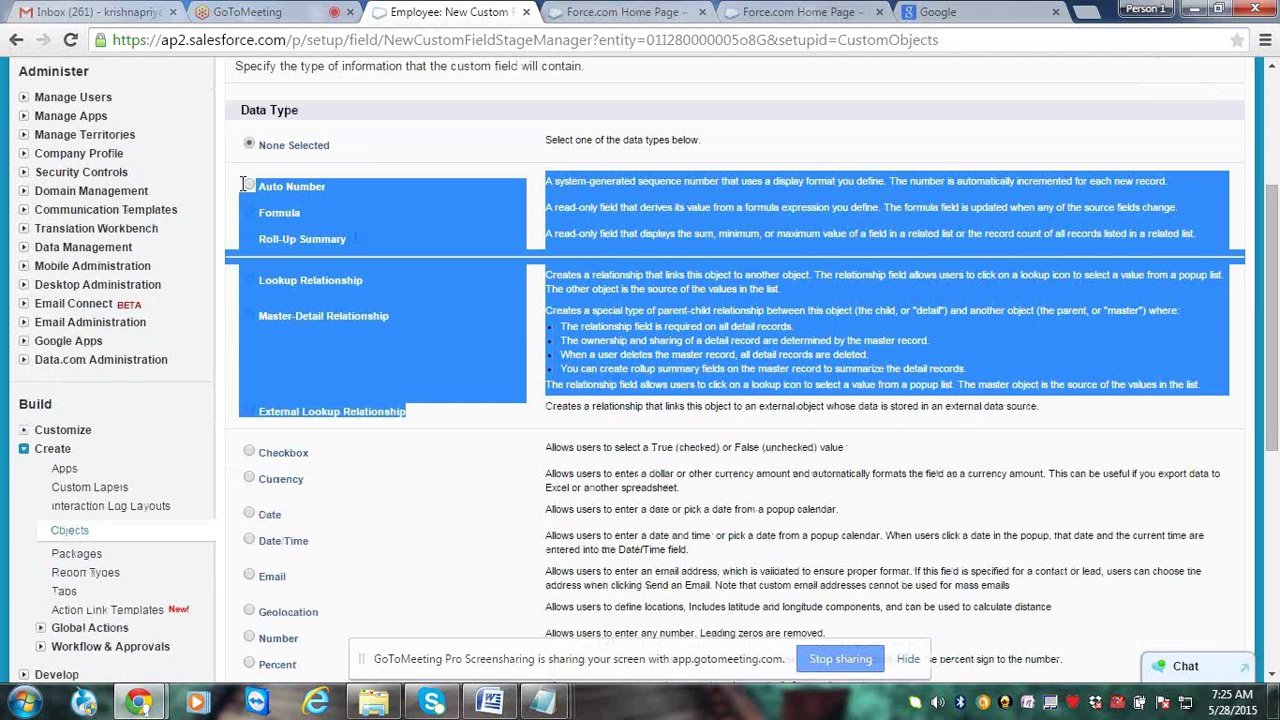
pyautogui.moveTo(243, 440); pyautogui.dragTo(375, 641)
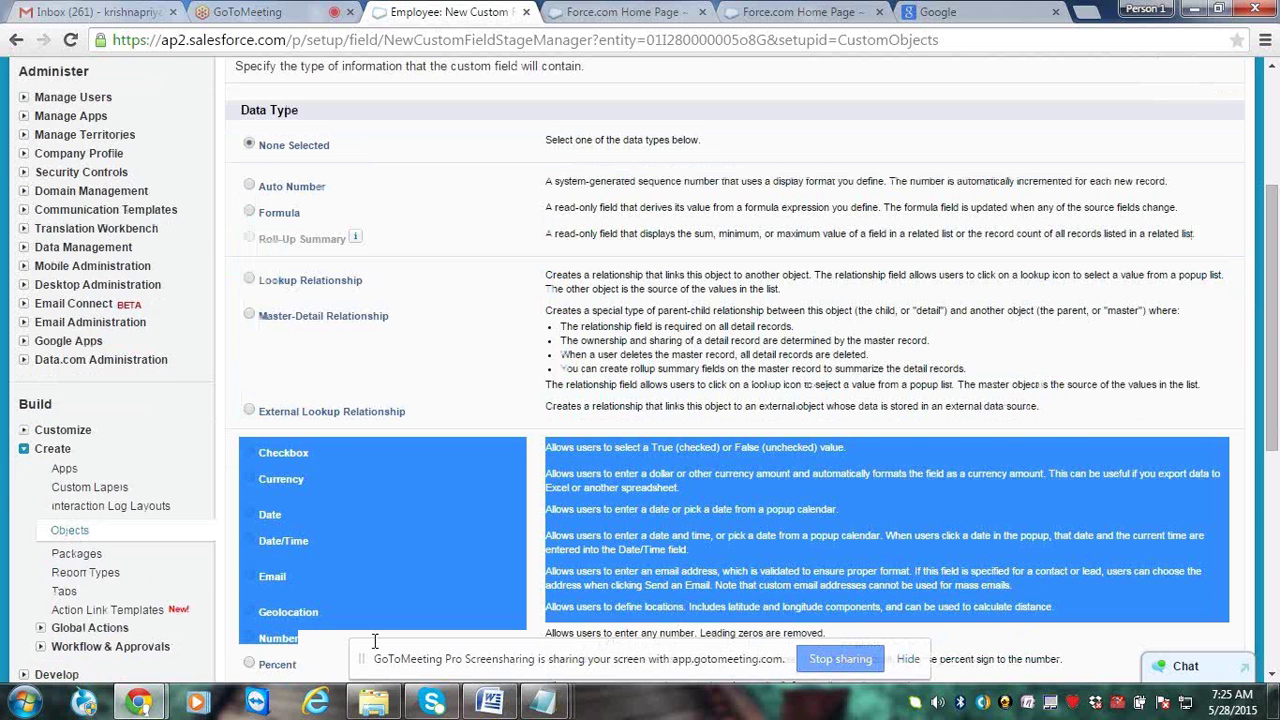
pyautogui.moveTo(375, 641); pyautogui.dragTo(366, 692)
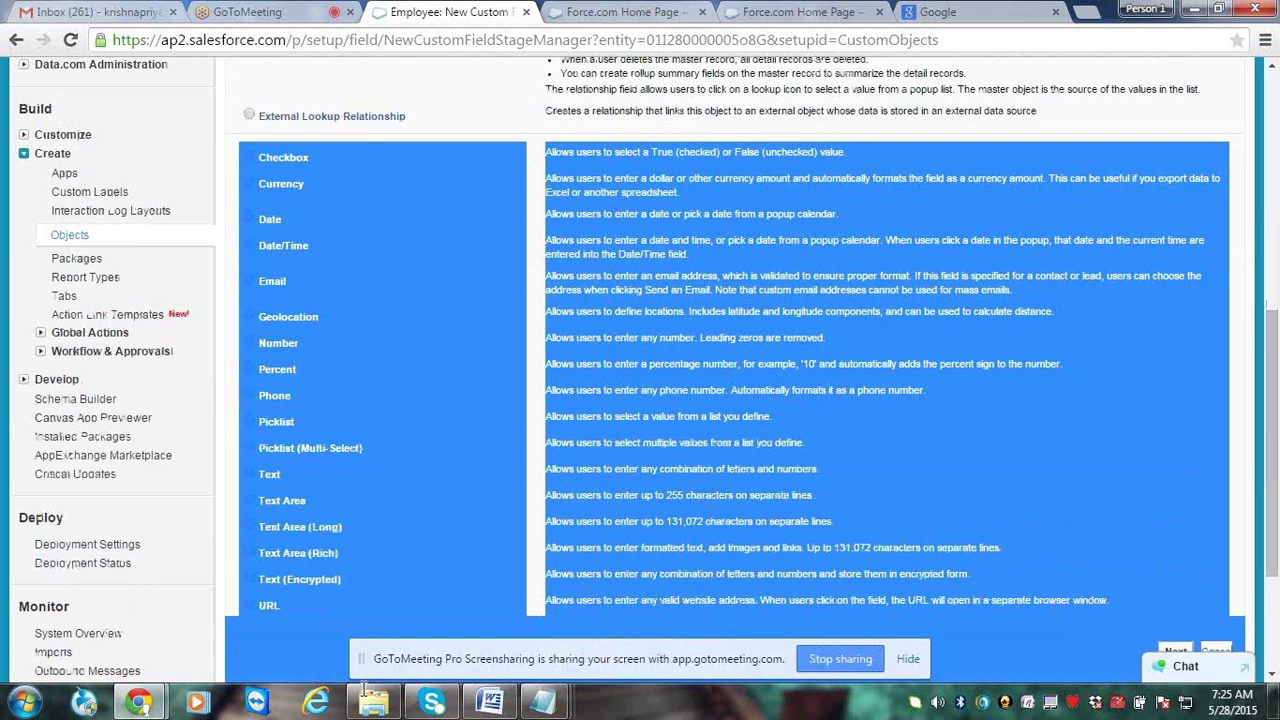
pyautogui.moveTo(366, 690); pyautogui.dragTo(366, 692)
pyautogui.click(421, 628)
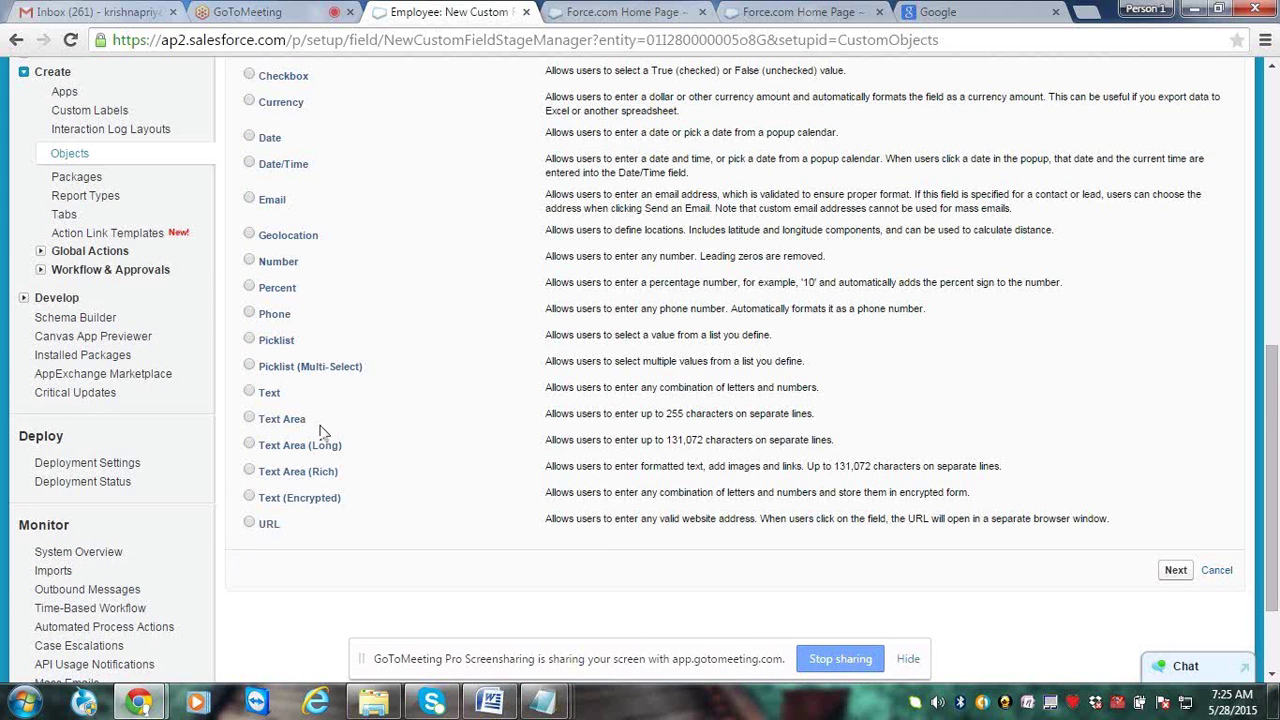
pyautogui.click(249, 258)
pyautogui.click(1176, 572)
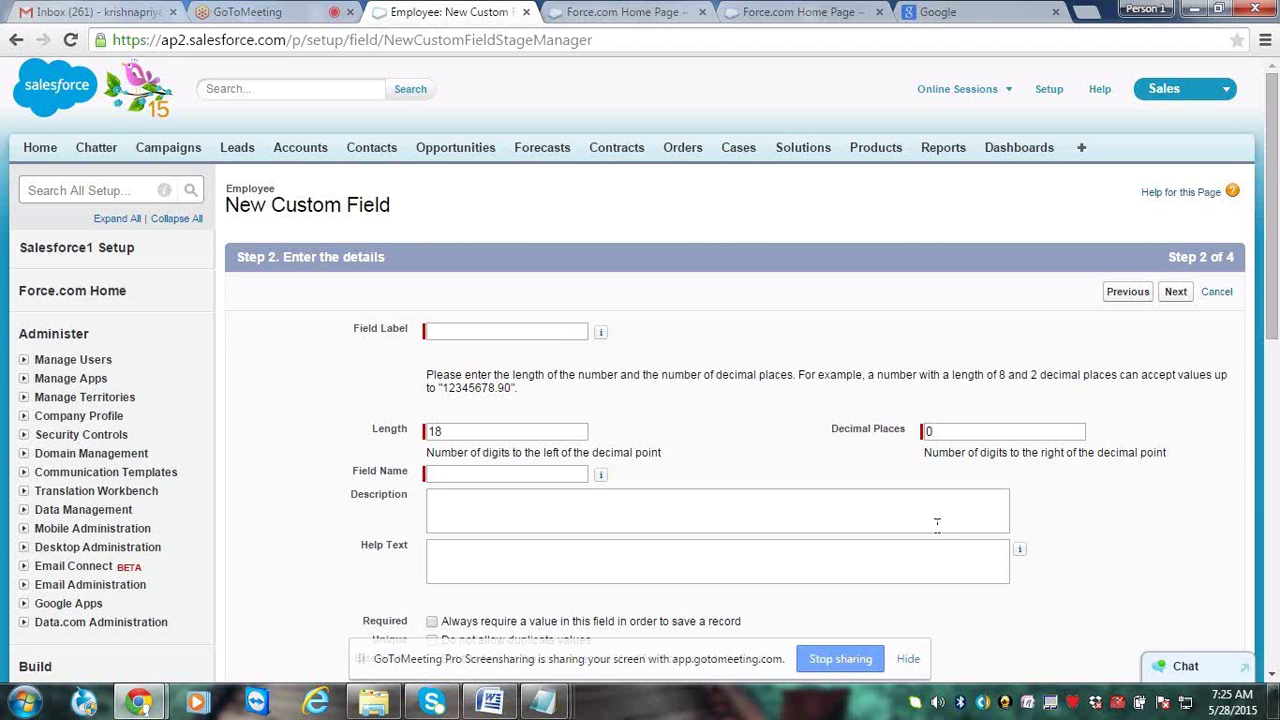
# Enter 'Employee Number' as the field label and let the field name auto-fill
pyautogui.click(574, 333)
pyautogui.write('Empl')
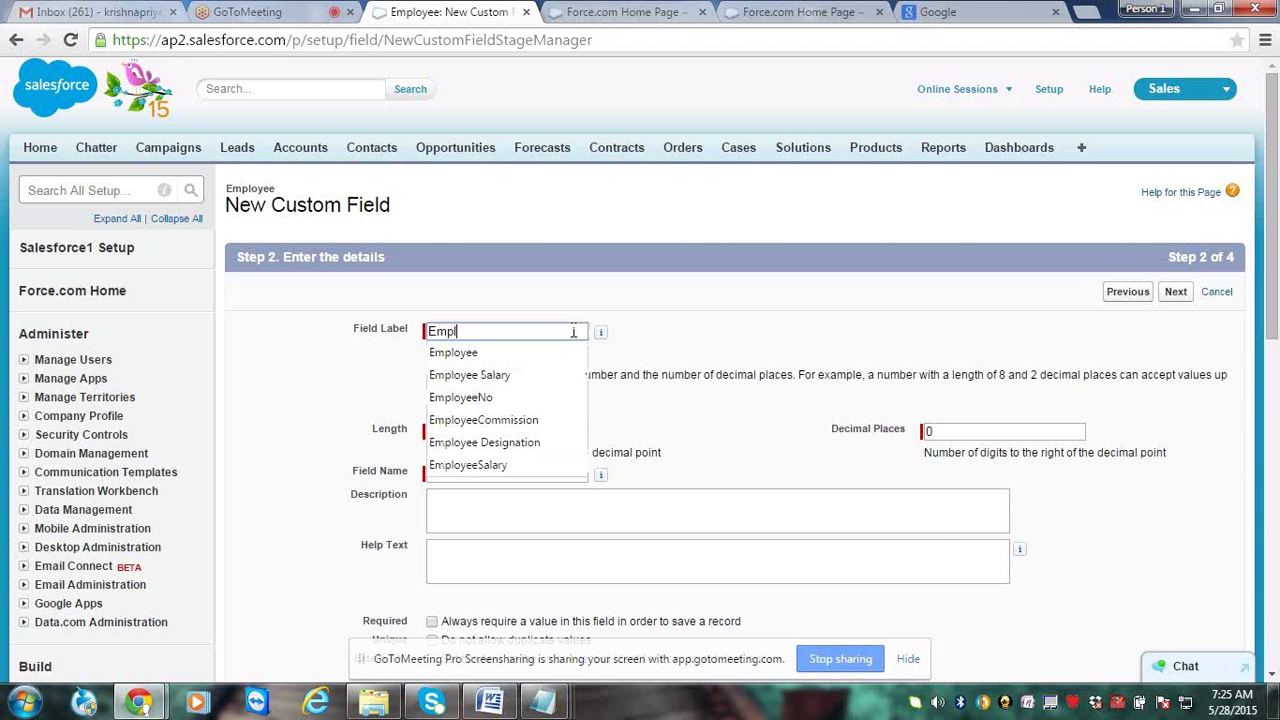
pyautogui.write('oyee ')
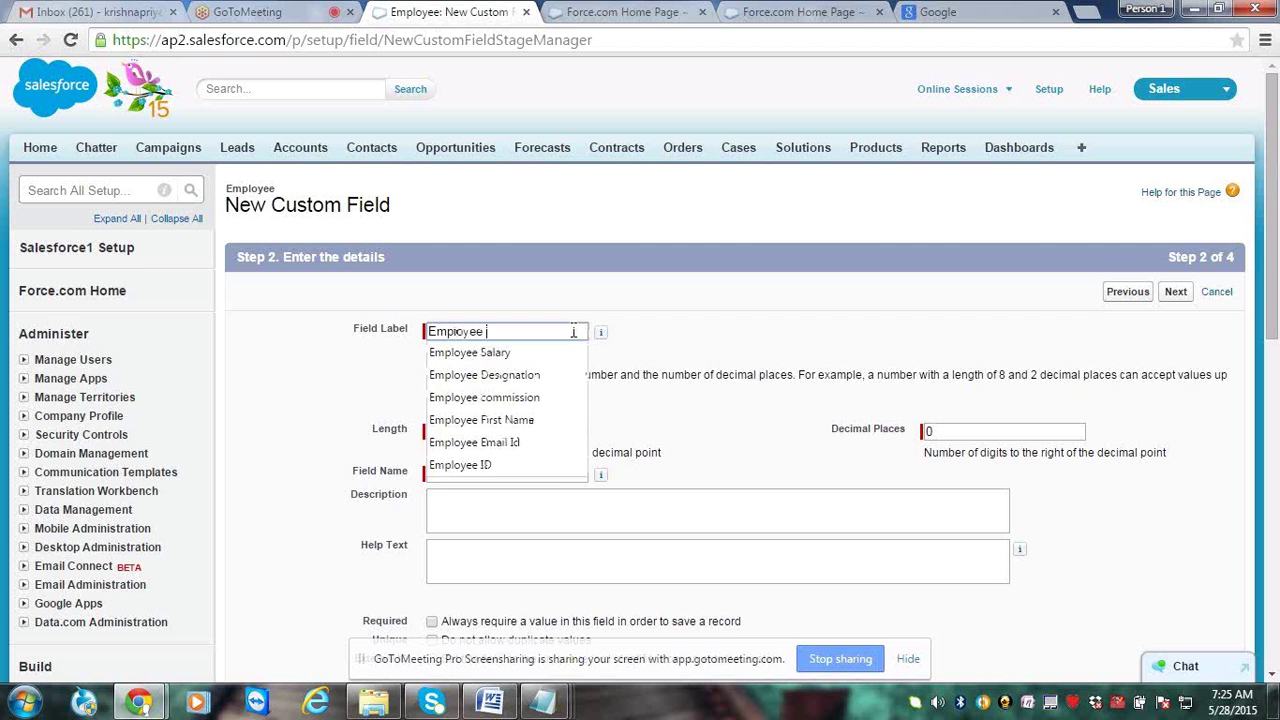
pyautogui.write('Numb')
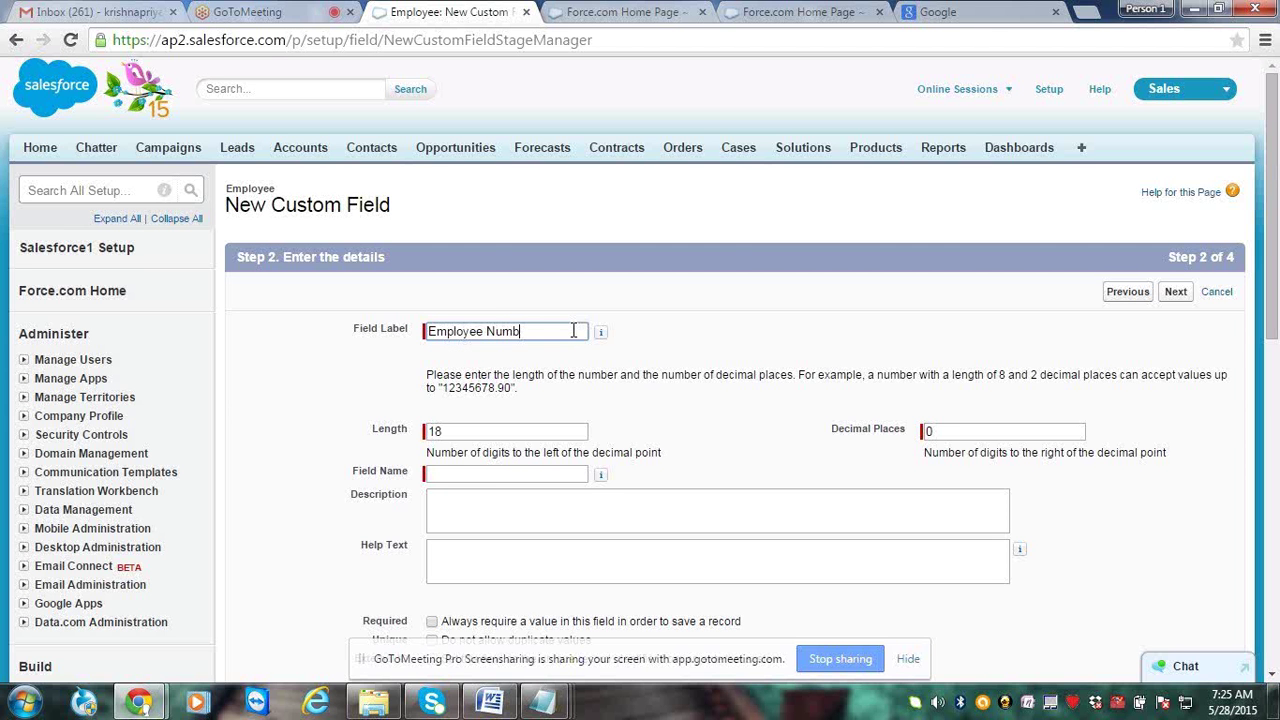
pyautogui.write('er')
pyautogui.click(560, 479)
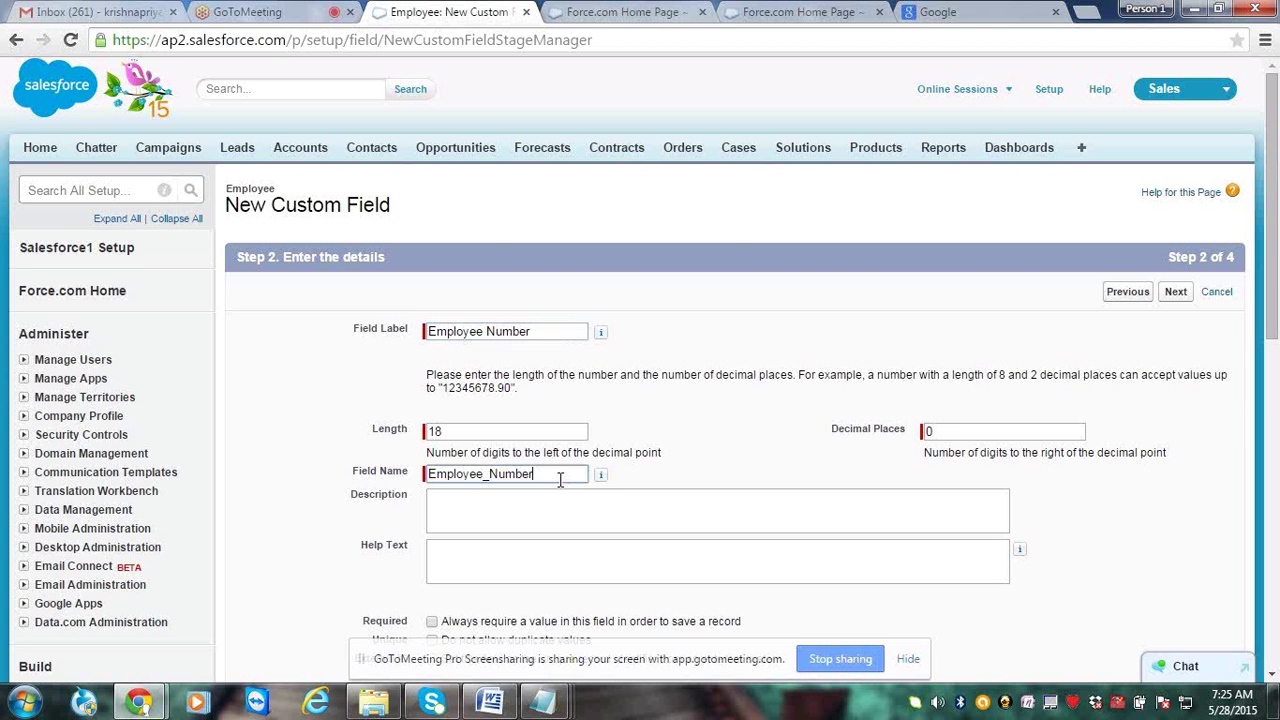
pyautogui.click(986, 388)
# Accept the default field-level security and Employee Layout, then Save & New
pyautogui.click(1176, 292)
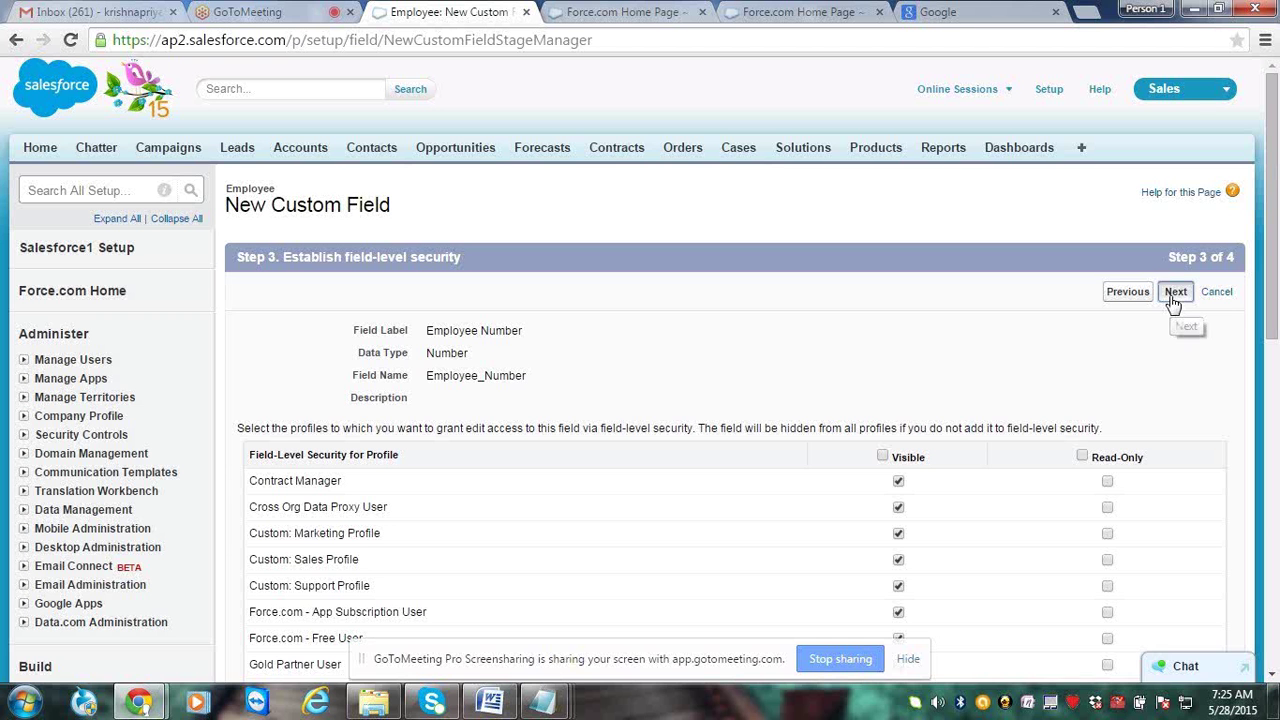
pyautogui.click(1174, 293)
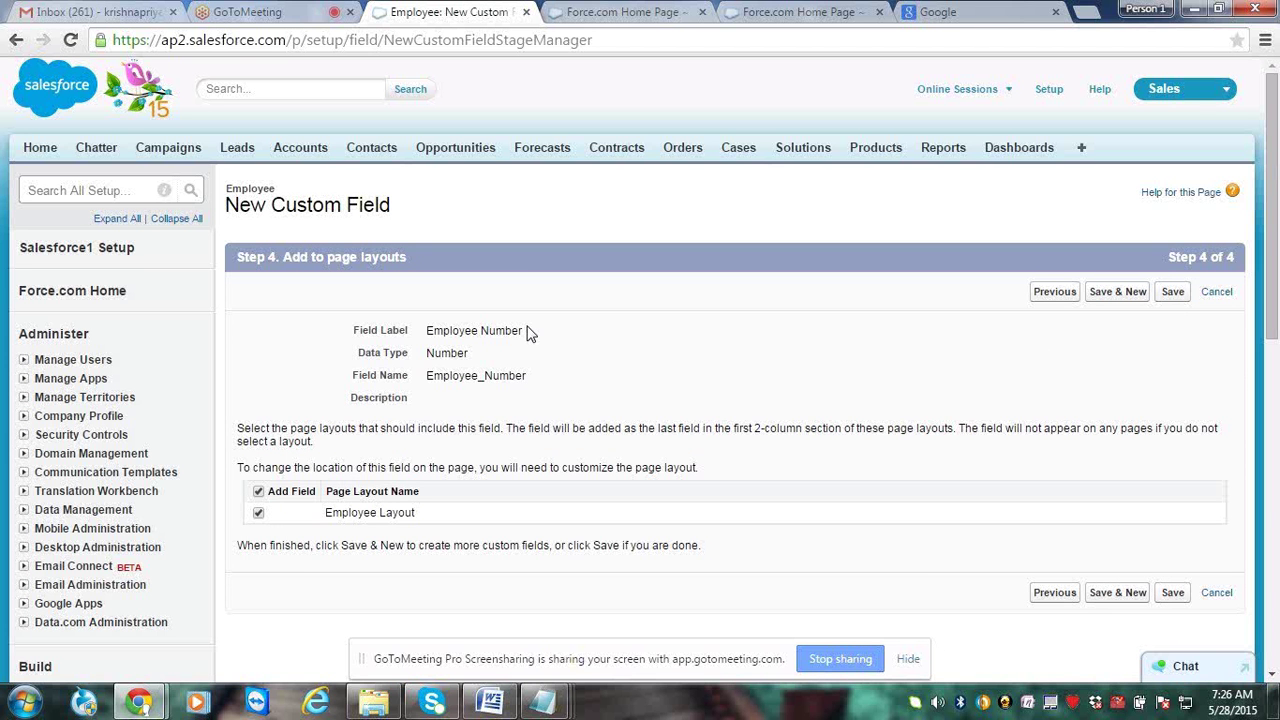
pyautogui.tripleClick(530, 333)
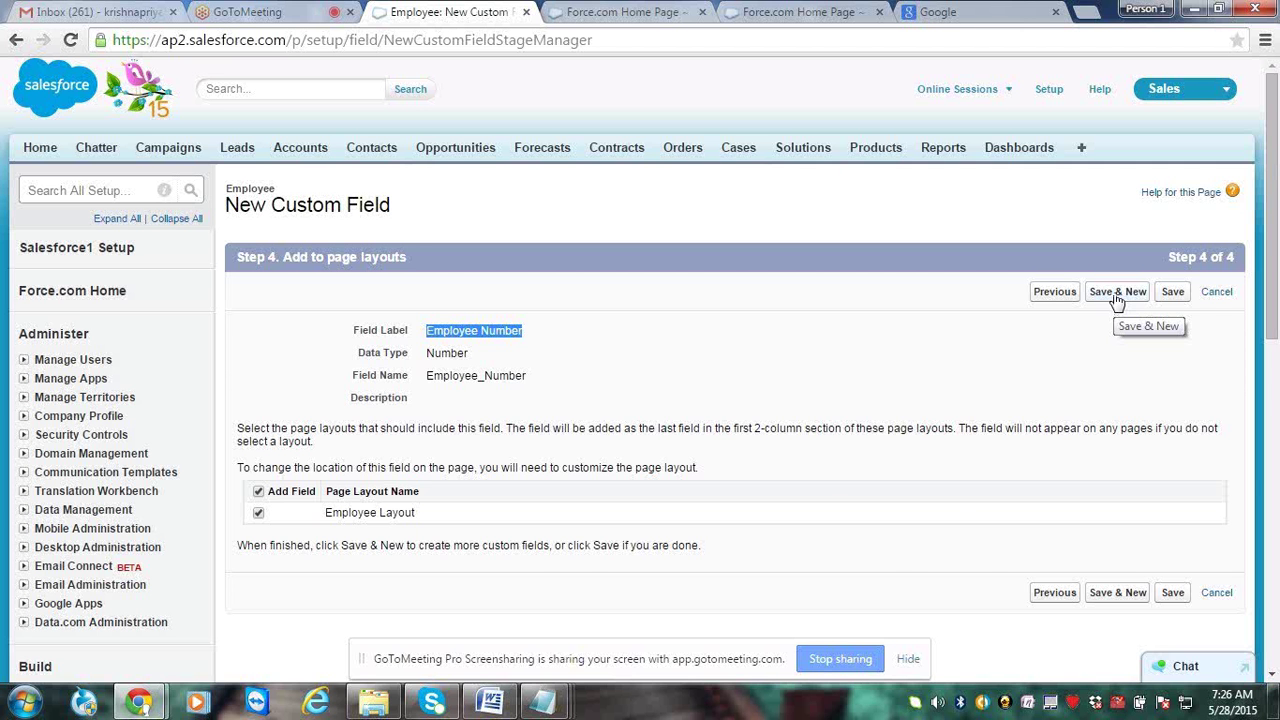
pyautogui.click(1117, 295)
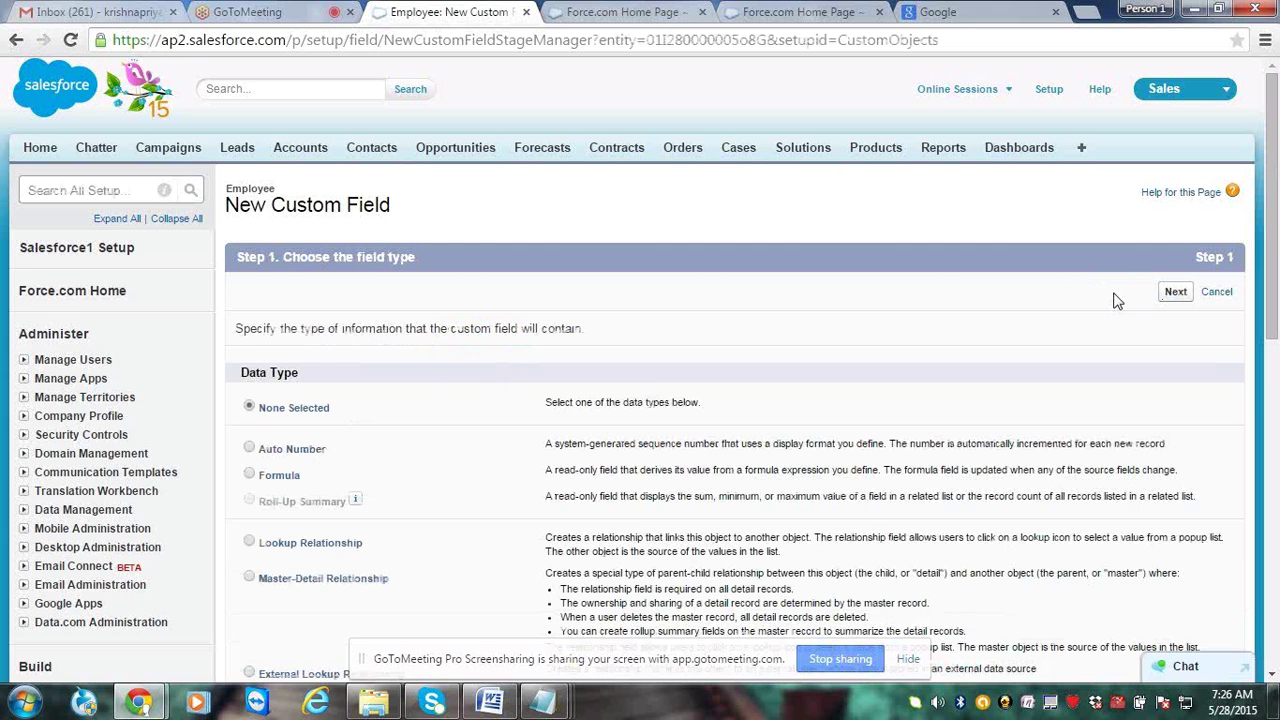
# Create a Picklist field labelled 'Employee Designation'
pyautogui.scroll(-1, 1117, 301)
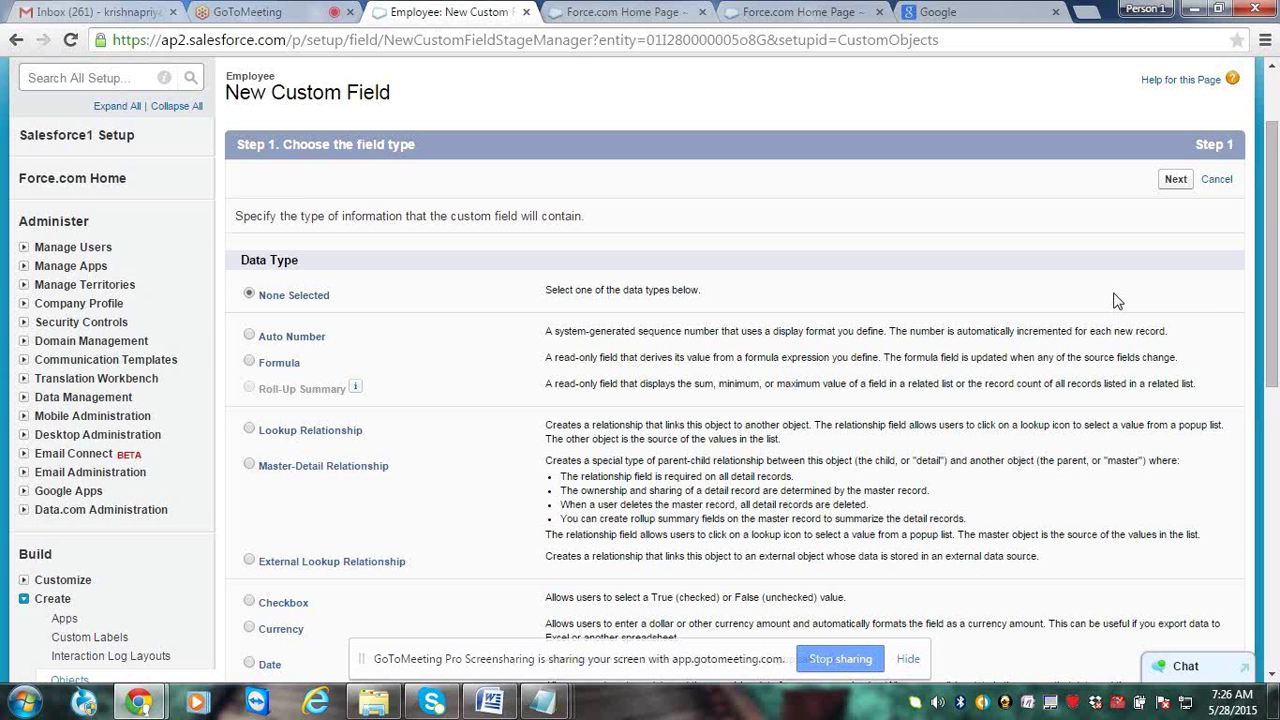
pyautogui.scroll(-3, 1117, 301)
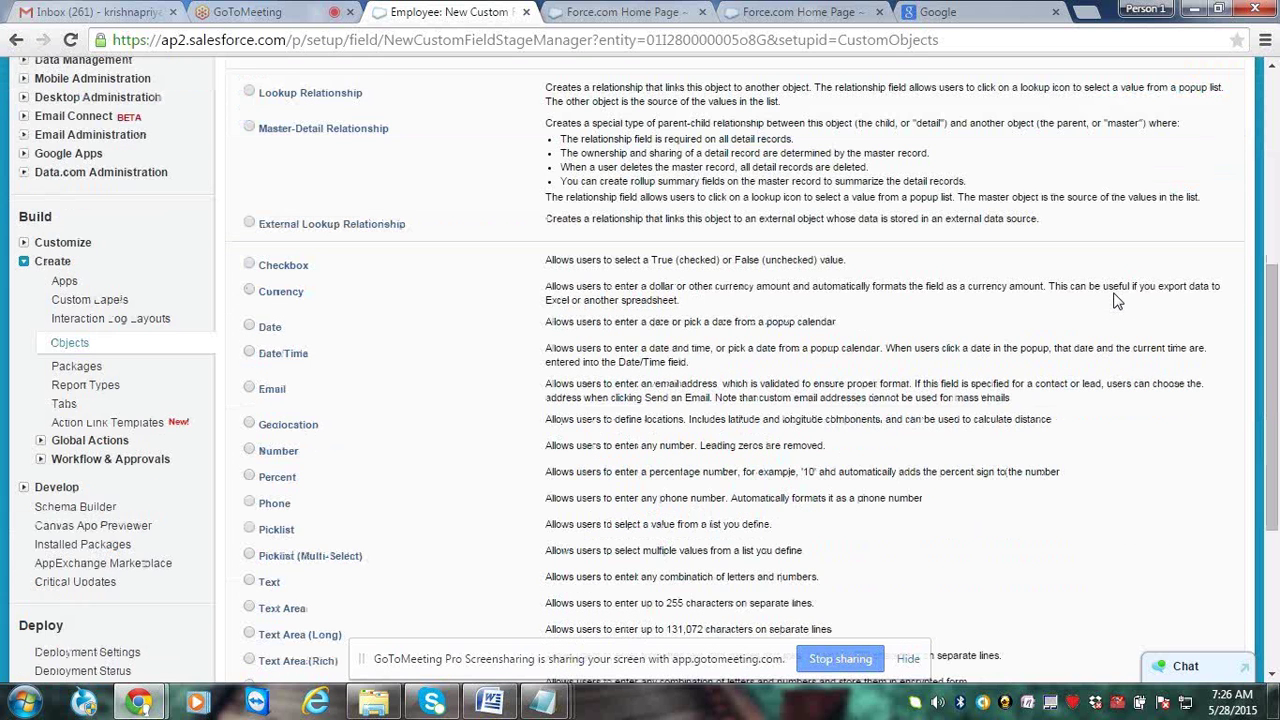
pyautogui.scroll(-2, 1117, 301)
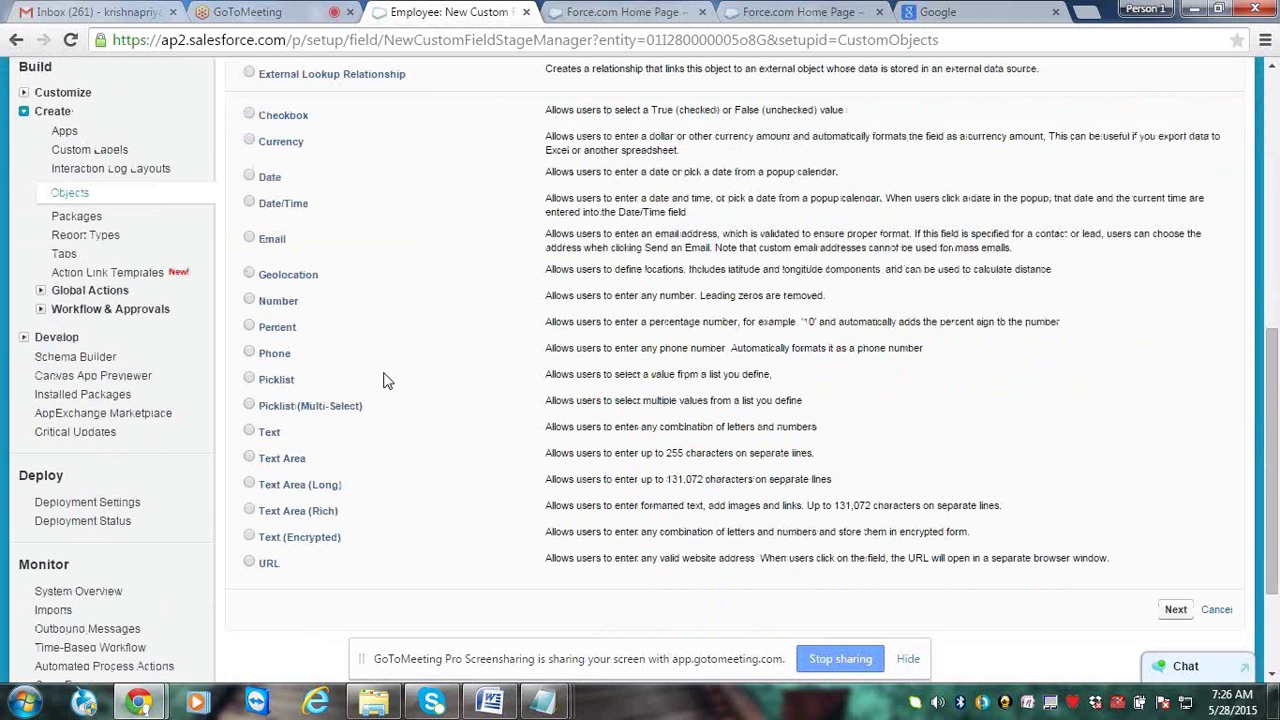
pyautogui.click(250, 380)
pyautogui.click(1176, 610)
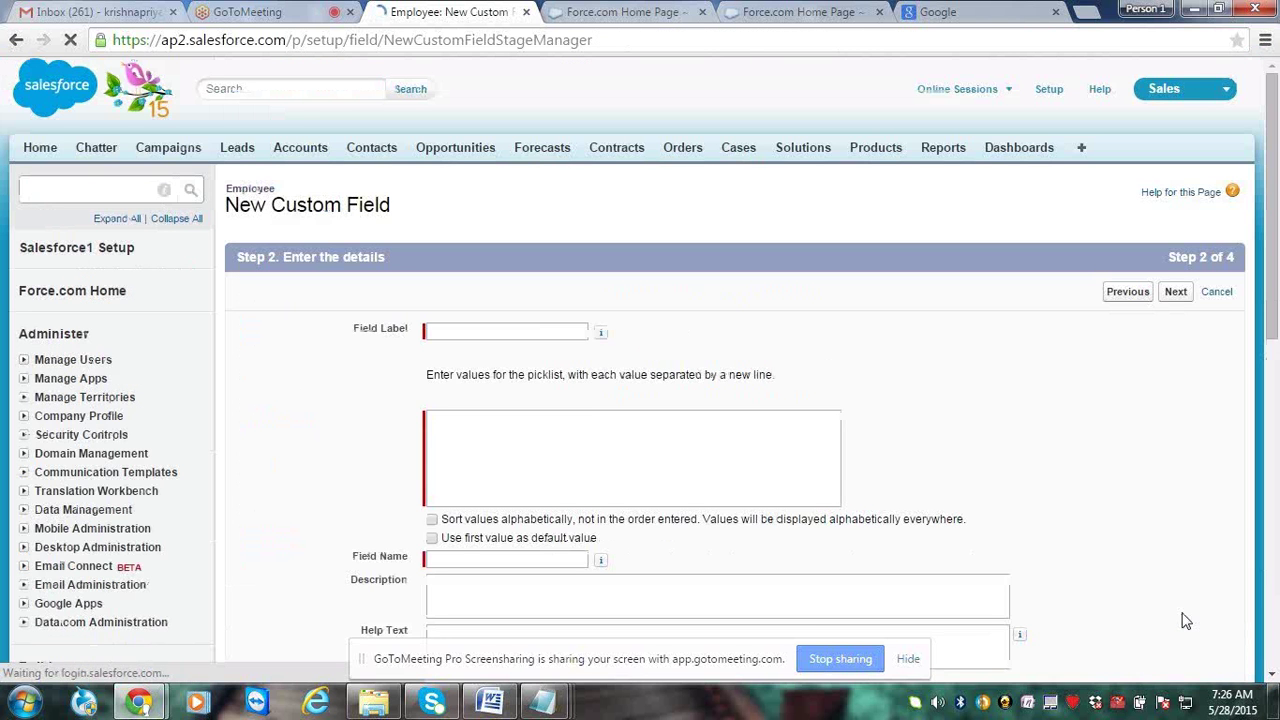
pyautogui.click(575, 335)
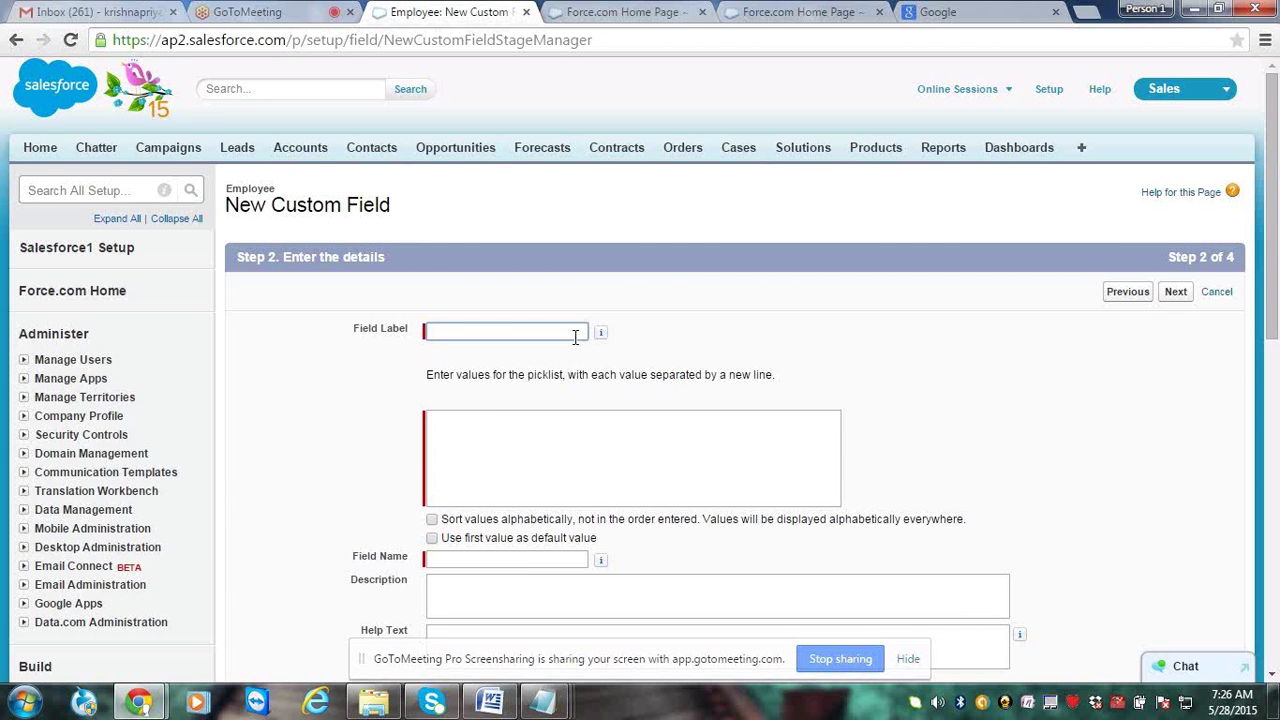
pyautogui.write('Employee De')
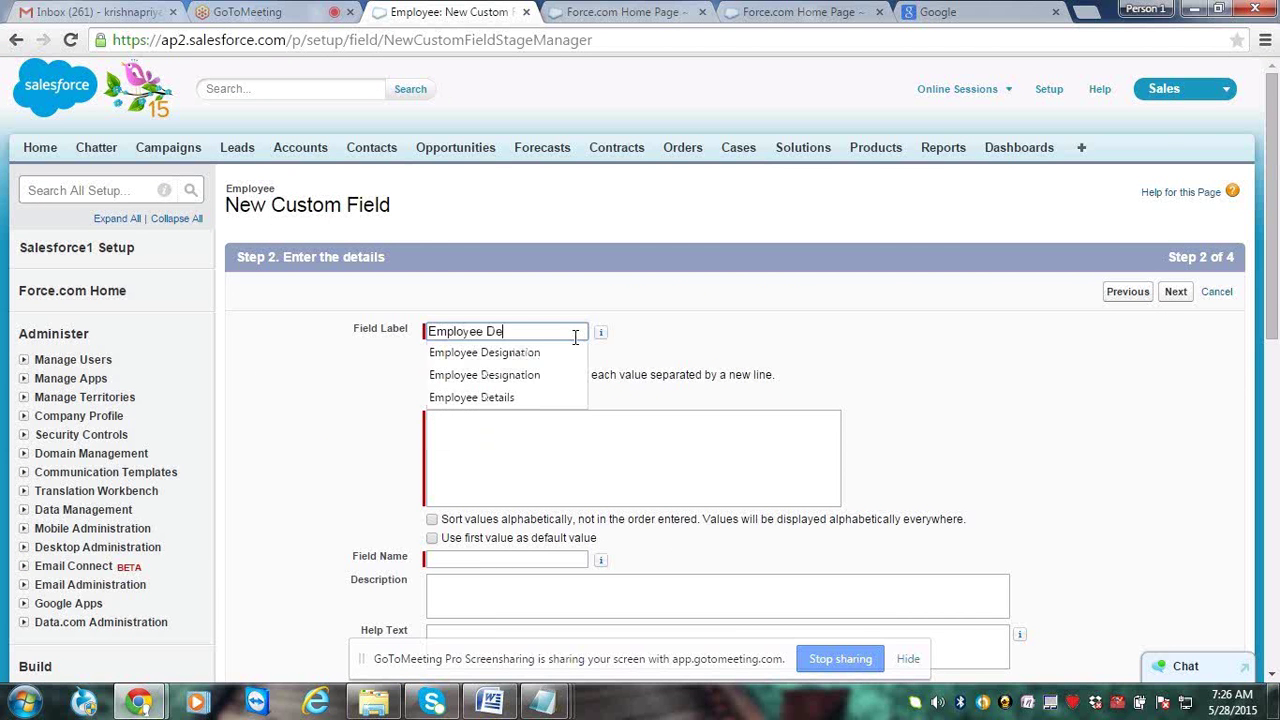
pyautogui.write('si')
pyautogui.press('Down')
pyautogui.press('Return')
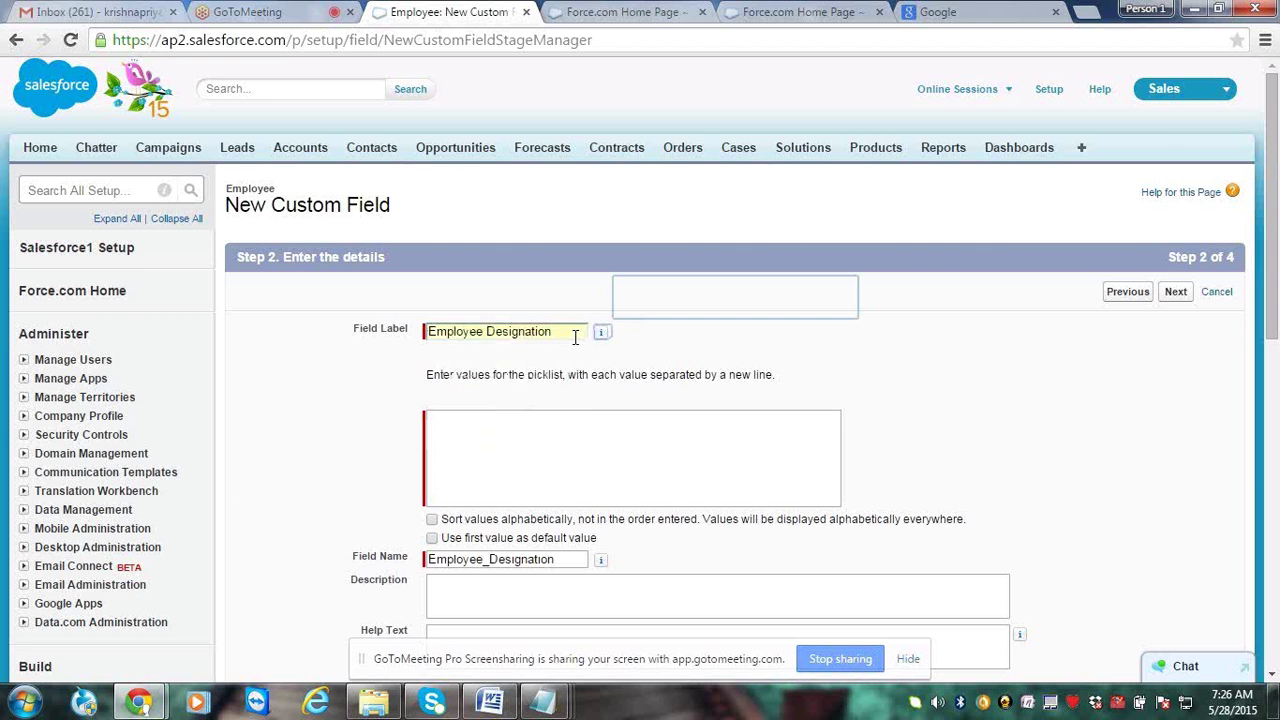
pyautogui.press('Tab')
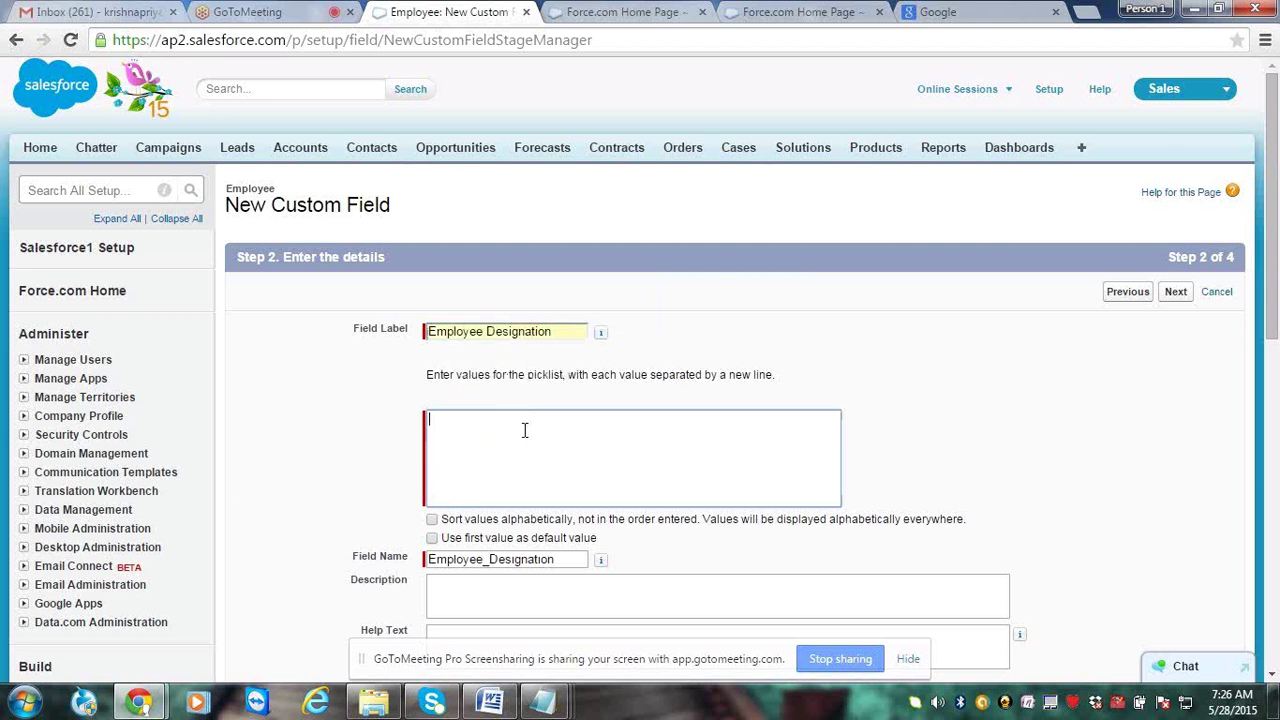
# Enter values Associate Director, CEO, Business Analyst, Developer, Team Lead, Senior Process Executive, Senior Project Manager
pyautogui.write('Associate Director')
pyautogui.press('Return')
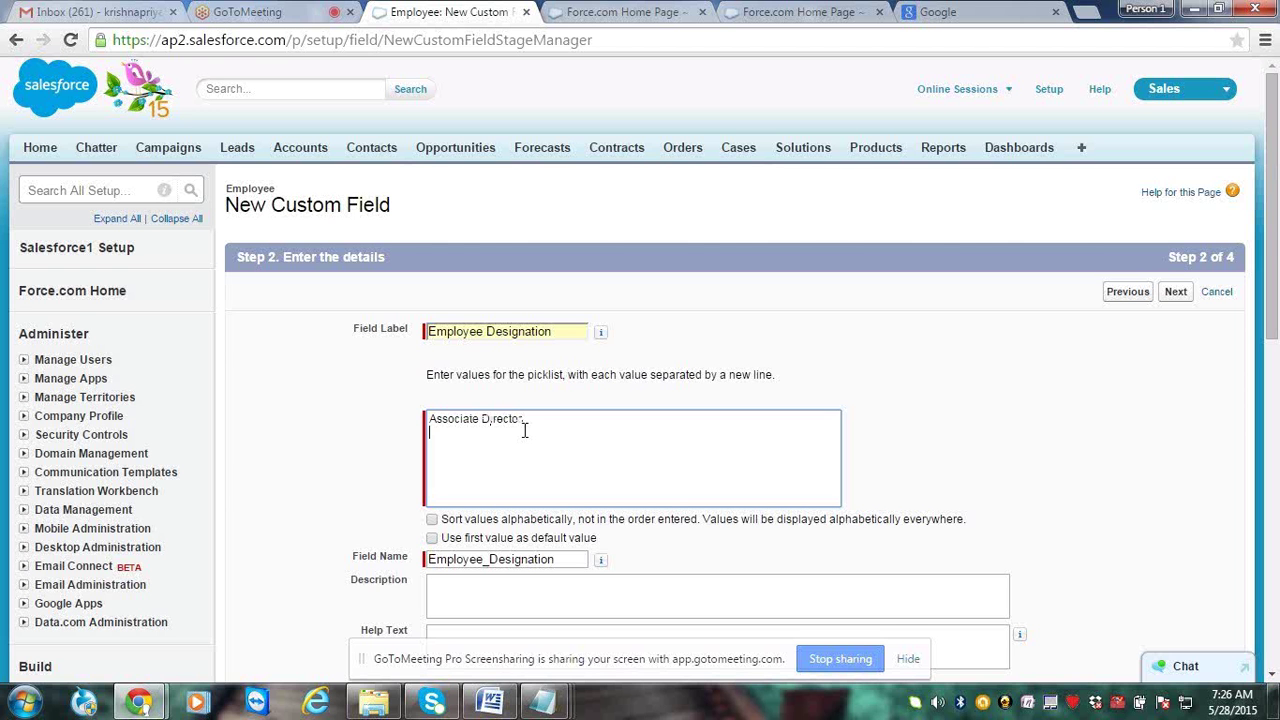
pyautogui.write('CEO')
pyautogui.press('Return')
pyautogui.write('Bu')
pyautogui.write('l')
pyautogui.write('i')
pyautogui.write('ness Analy')
pyautogui.write('s')
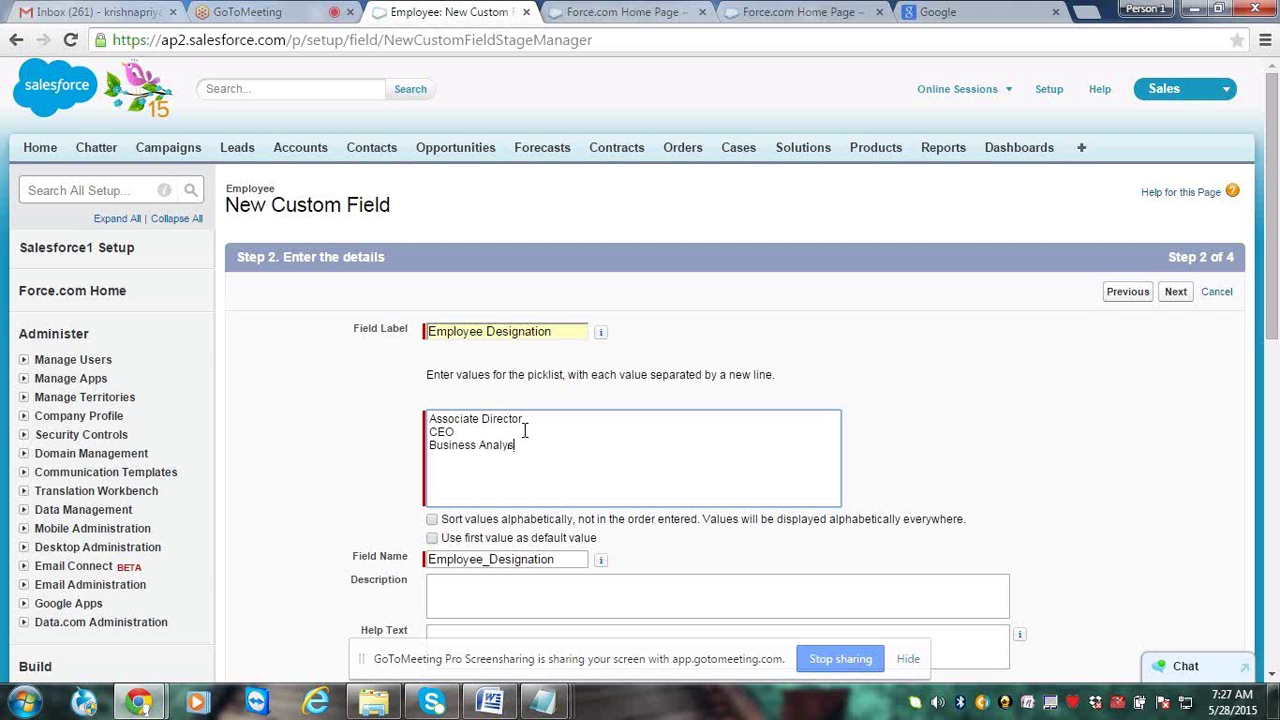
pyautogui.write('t')
pyautogui.press('Return')
pyautogui.write('Developer')
pyautogui.press('Return')
pyautogui.write('Team LE')
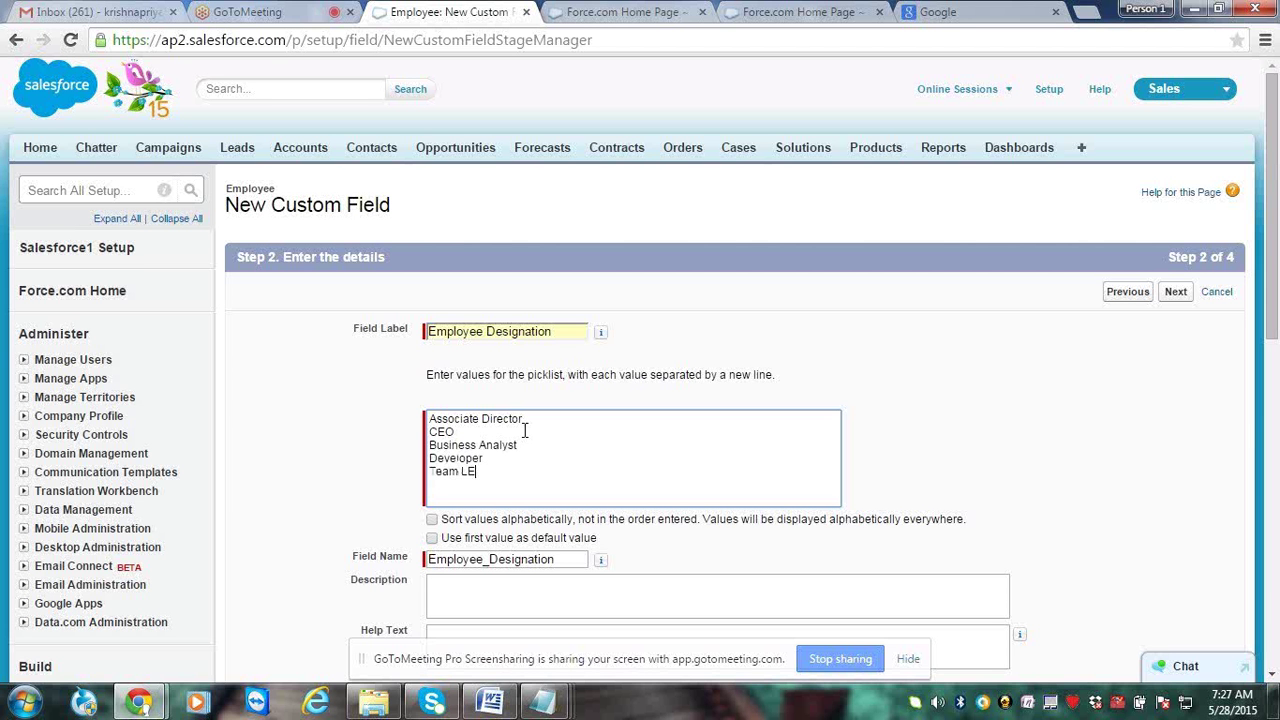
pyautogui.press('BackSpace')
pyautogui.write('ead')
pyautogui.press('Return')
pyautogui.write('Senior Process executire')
pyautogui.press('Return')
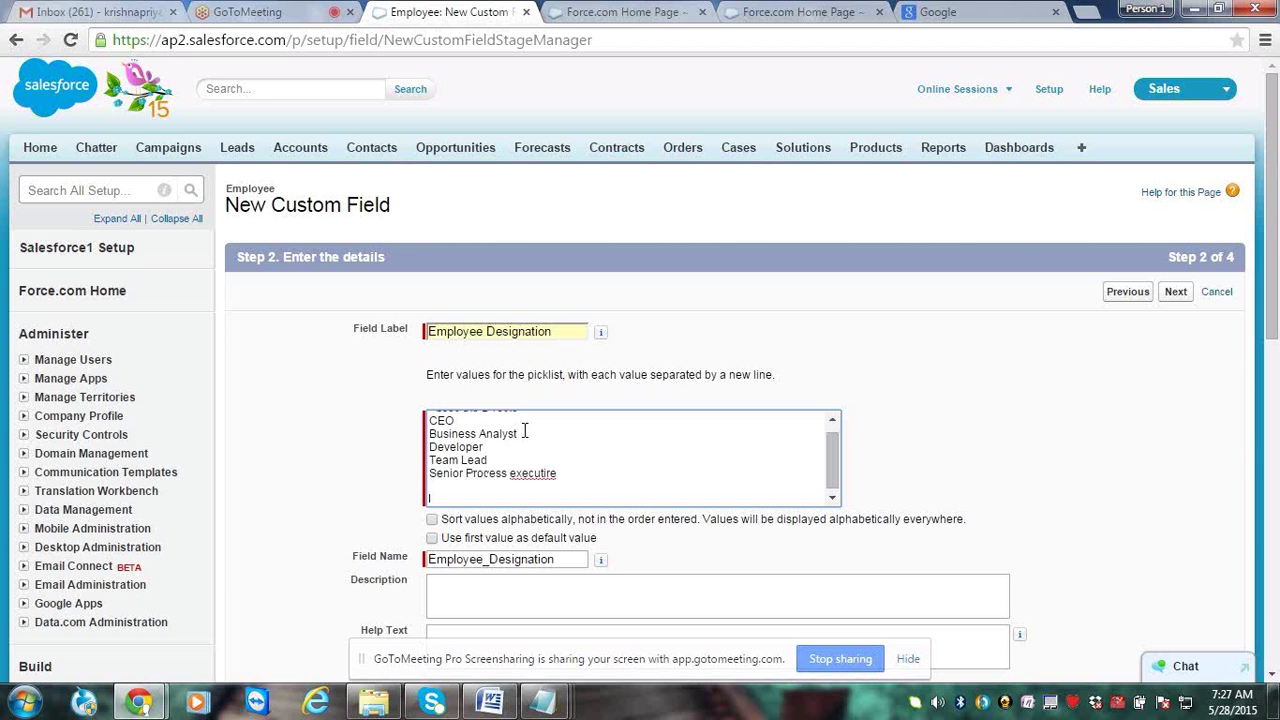
pyautogui.press('BackSpace')
pyautogui.press('BackSpace')
pyautogui.press('BackSpace')
pyautogui.write('ve')
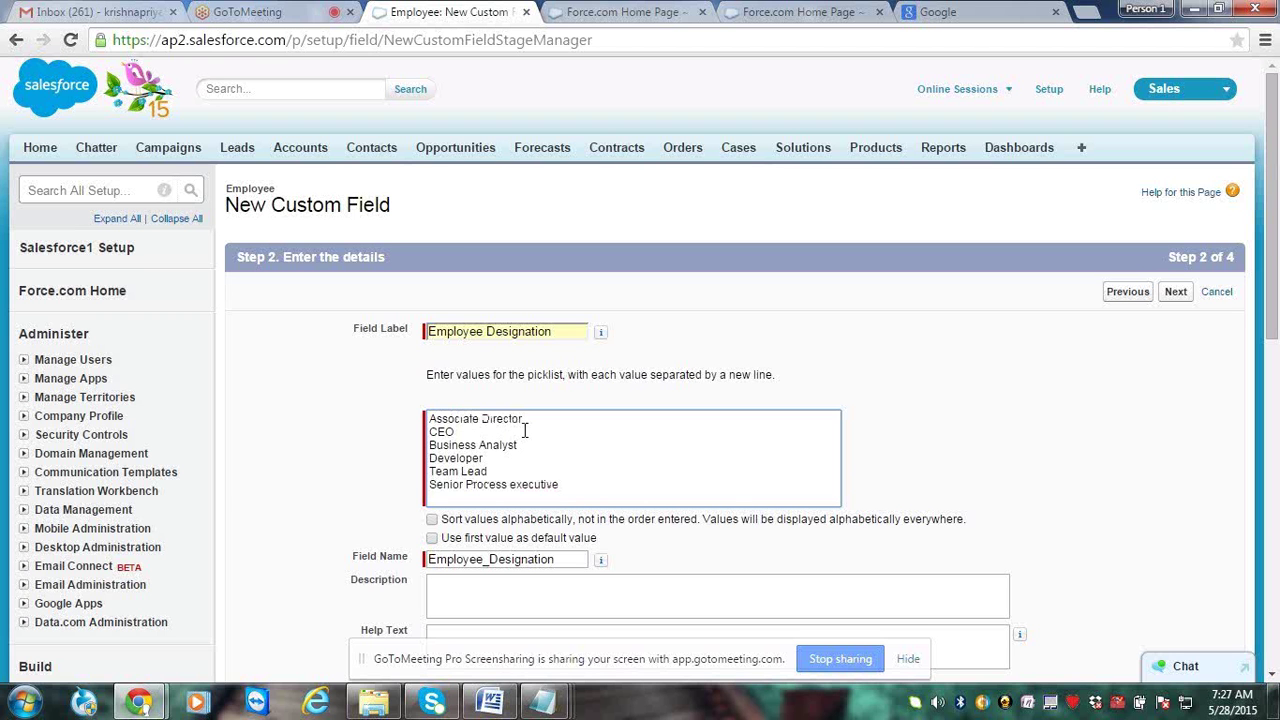
pyautogui.press('Return')
pyautogui.write('Senior Project Manager')
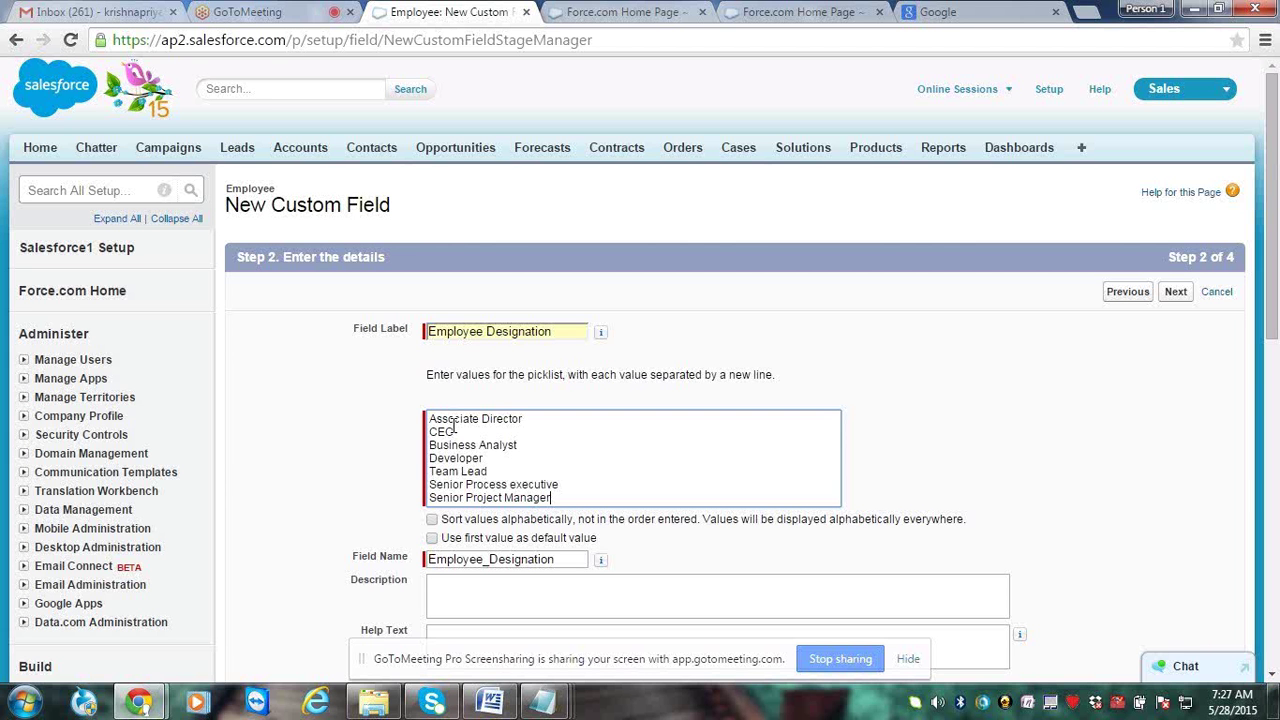
# Tick 'Sort values alphabetically' for the seven designations and continue to the layout step
pyautogui.moveTo(435, 420); pyautogui.dragTo(566, 499)
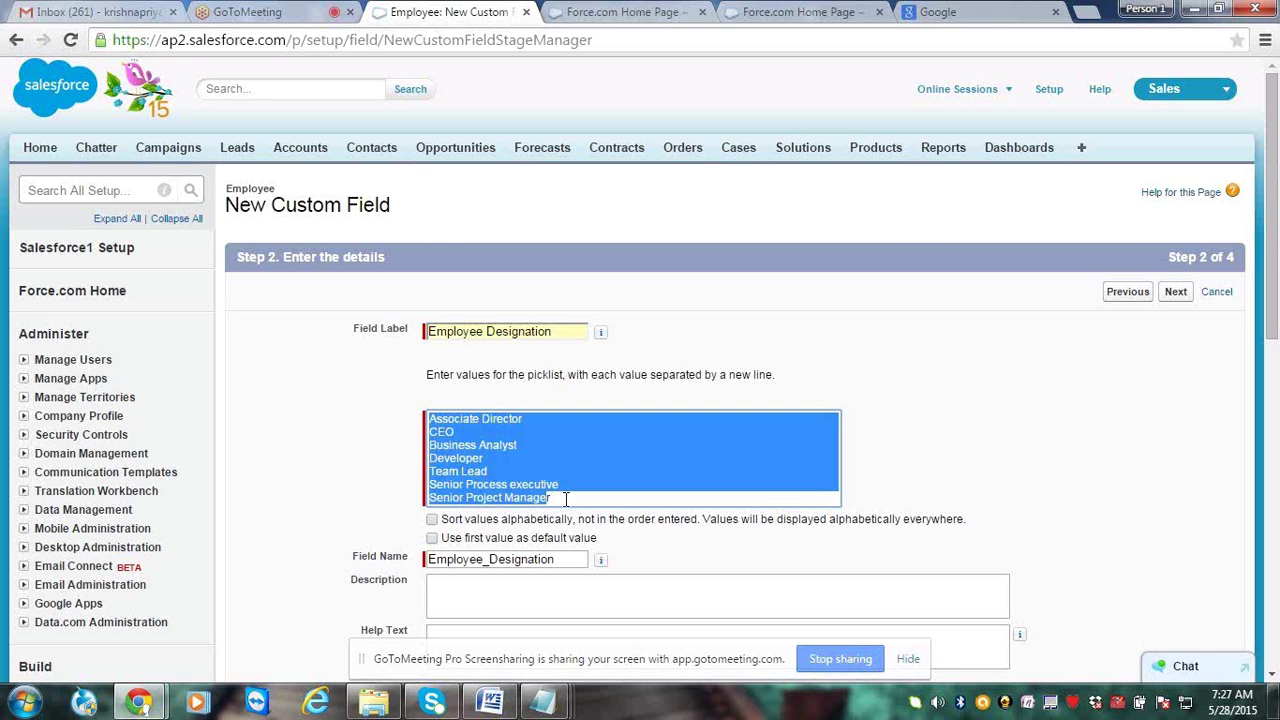
pyautogui.click(566, 499)
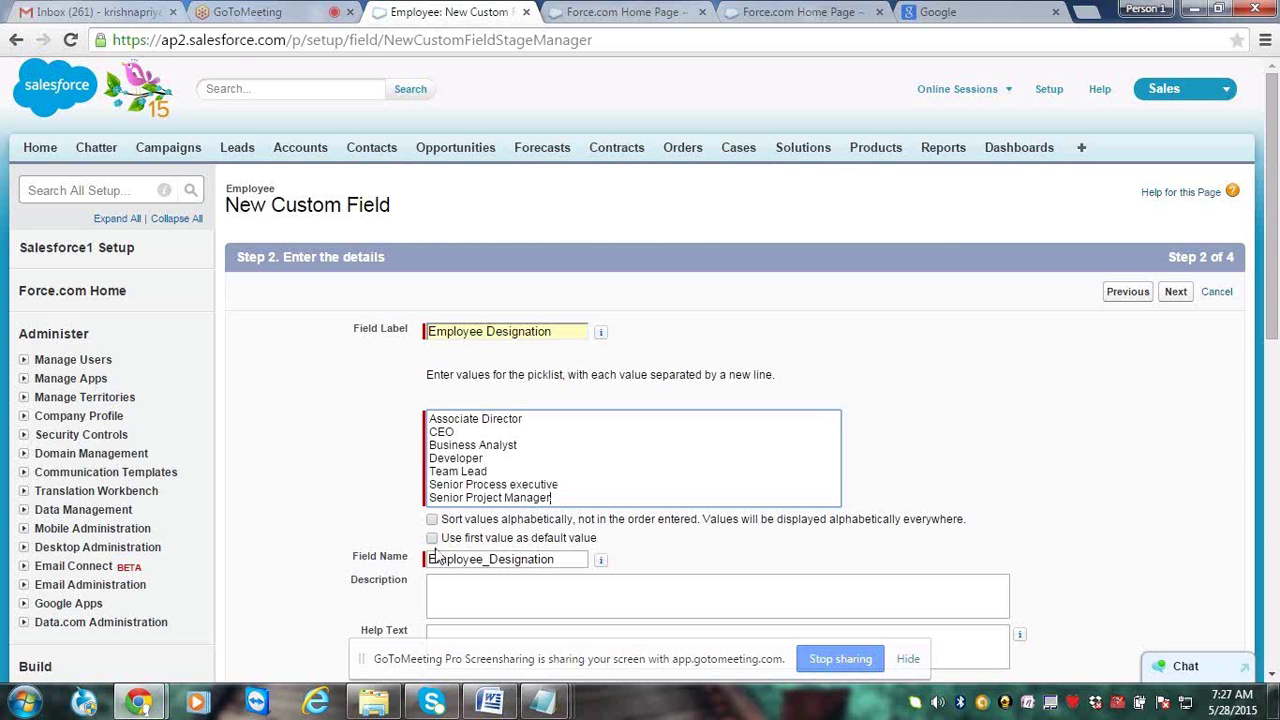
pyautogui.click(432, 520)
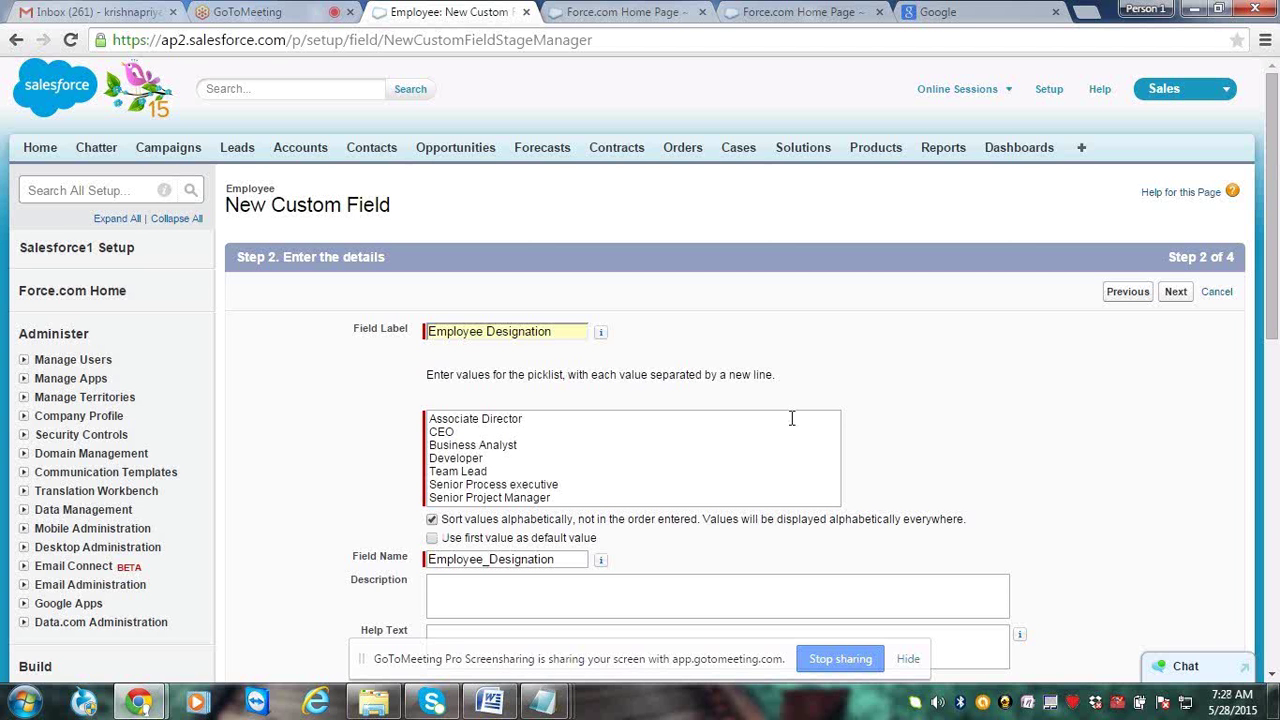
pyautogui.click(1176, 293)
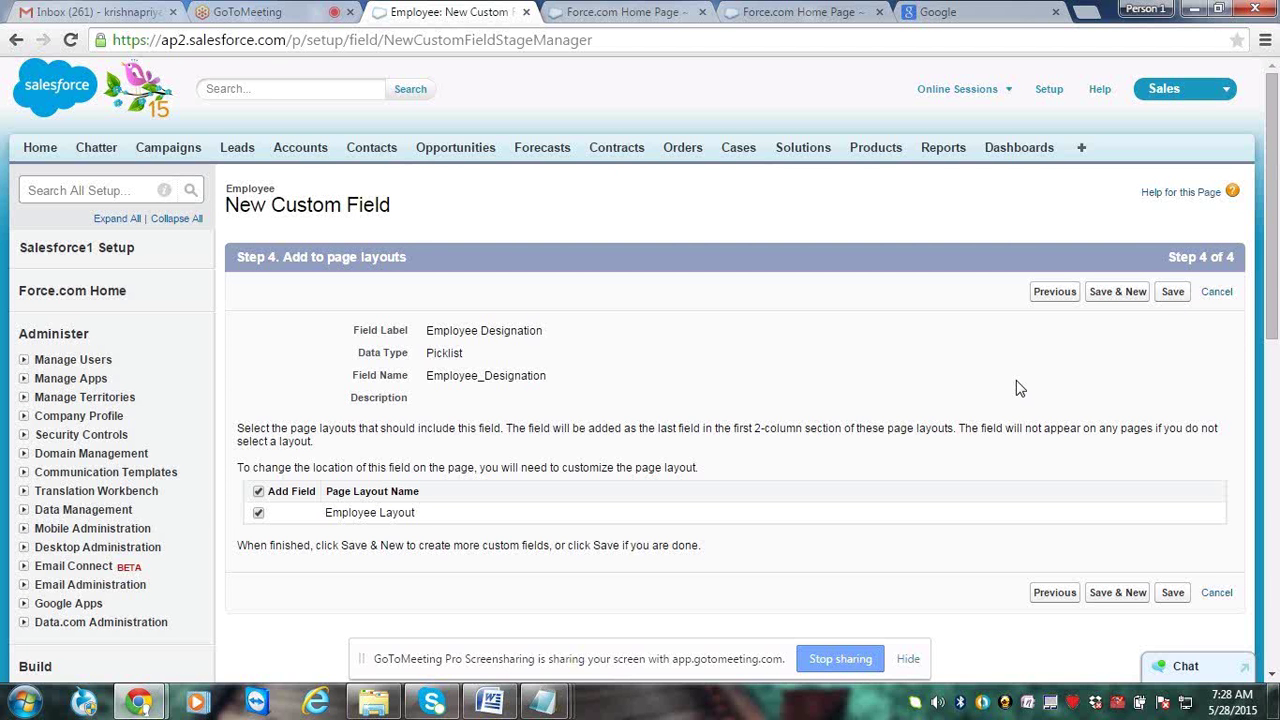
# Save Employee Designation and choose Picklist (Multi-Select) as the next field's type
pyautogui.click(1117, 293)
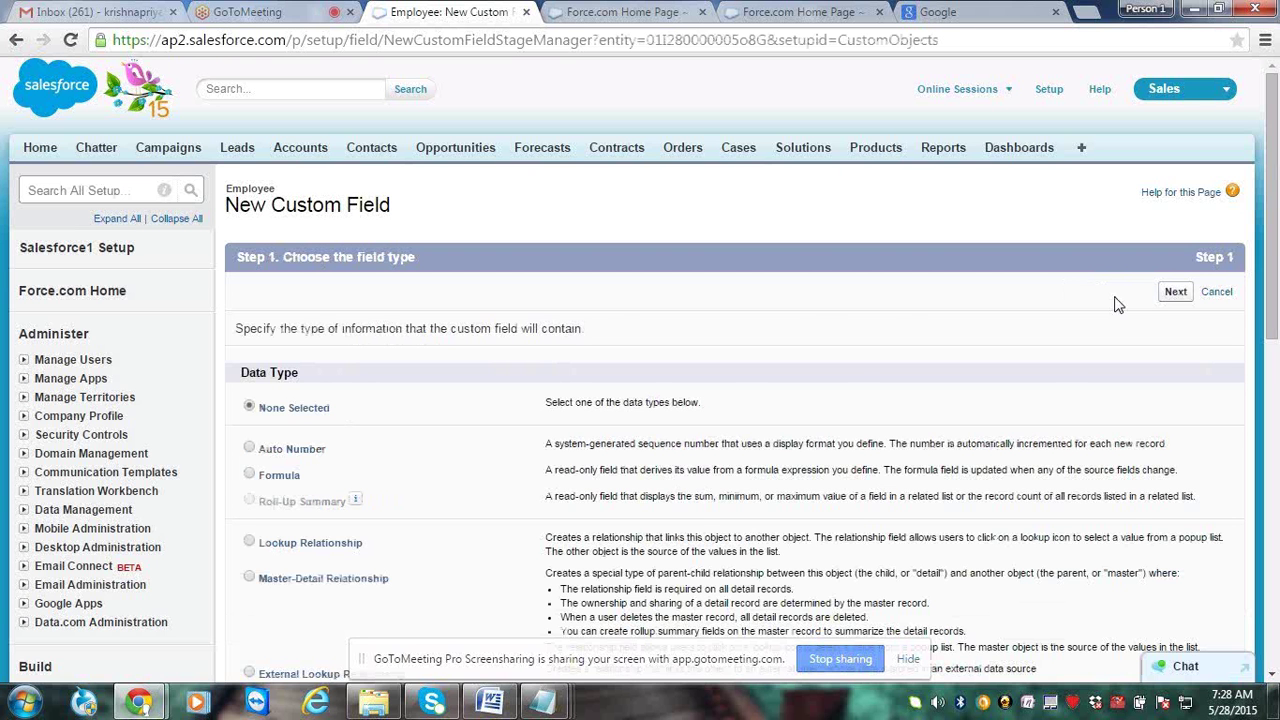
pyautogui.scroll(-2, 1118, 305)
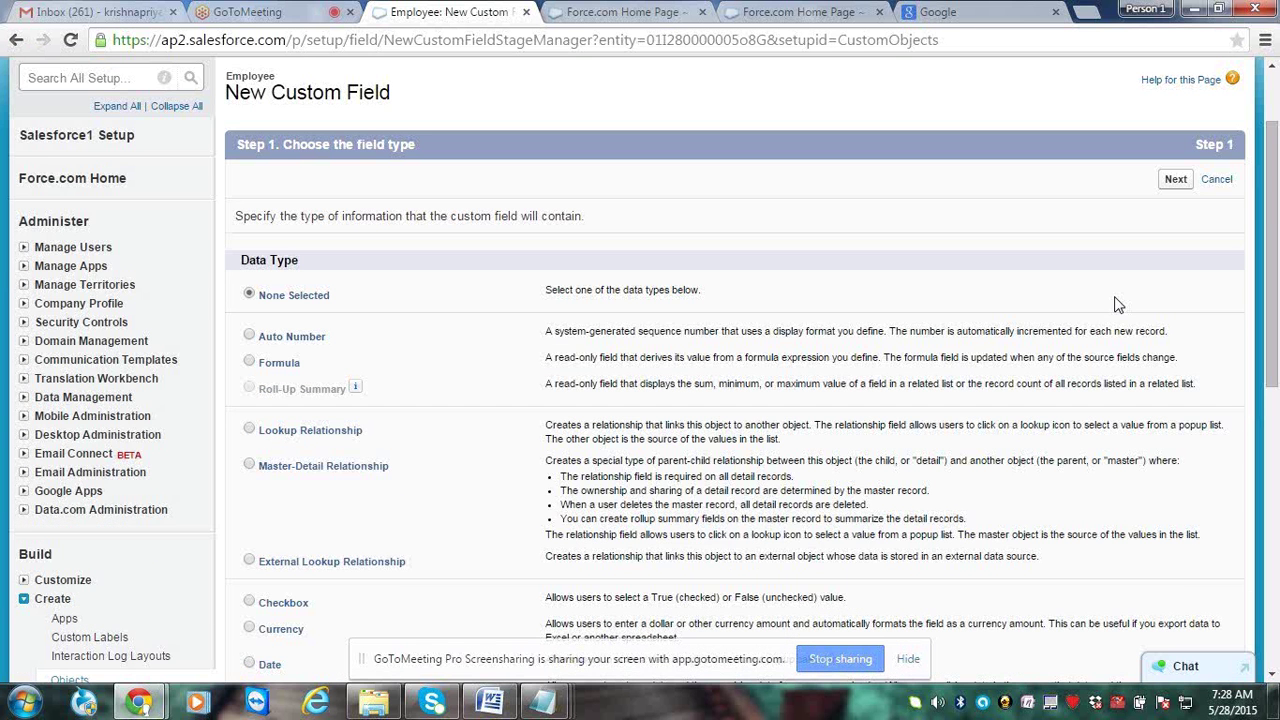
pyautogui.scroll(-8, 1118, 305)
pyautogui.click(371, 449)
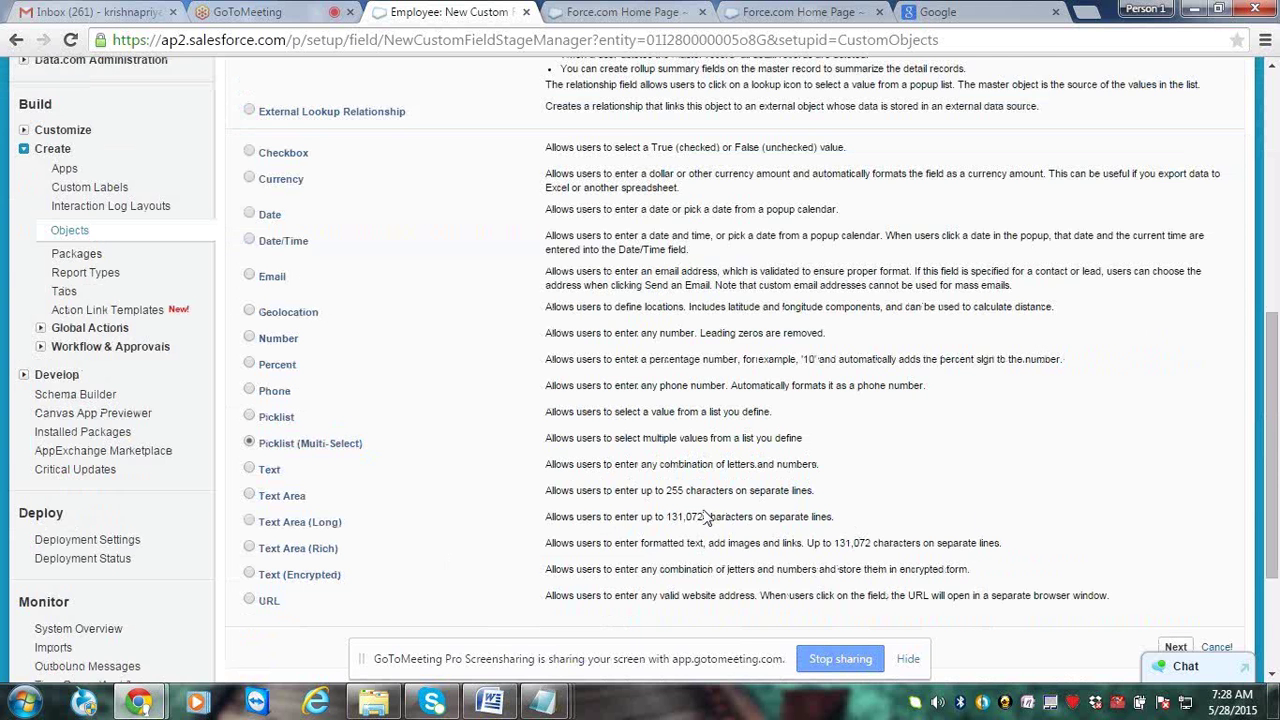
pyautogui.click(1176, 648)
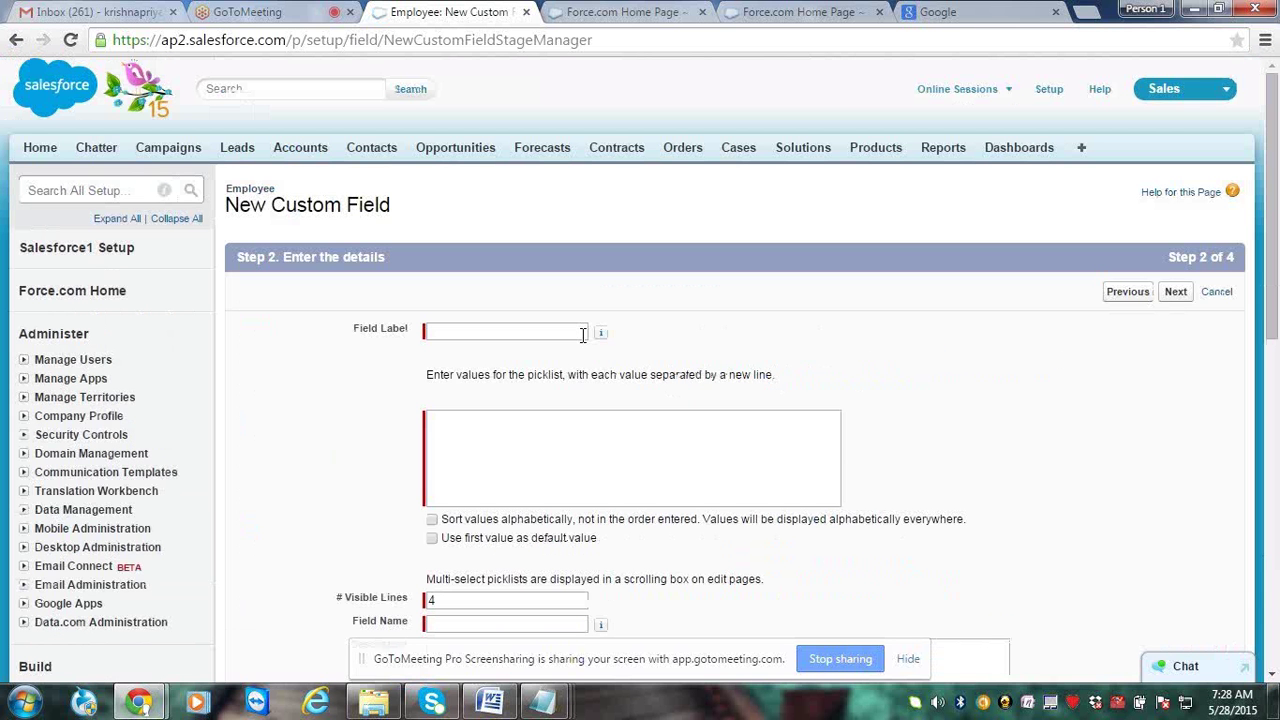
# Label the multi-select picklist 'Employee Known Technologies'
pyautogui.write('Know')
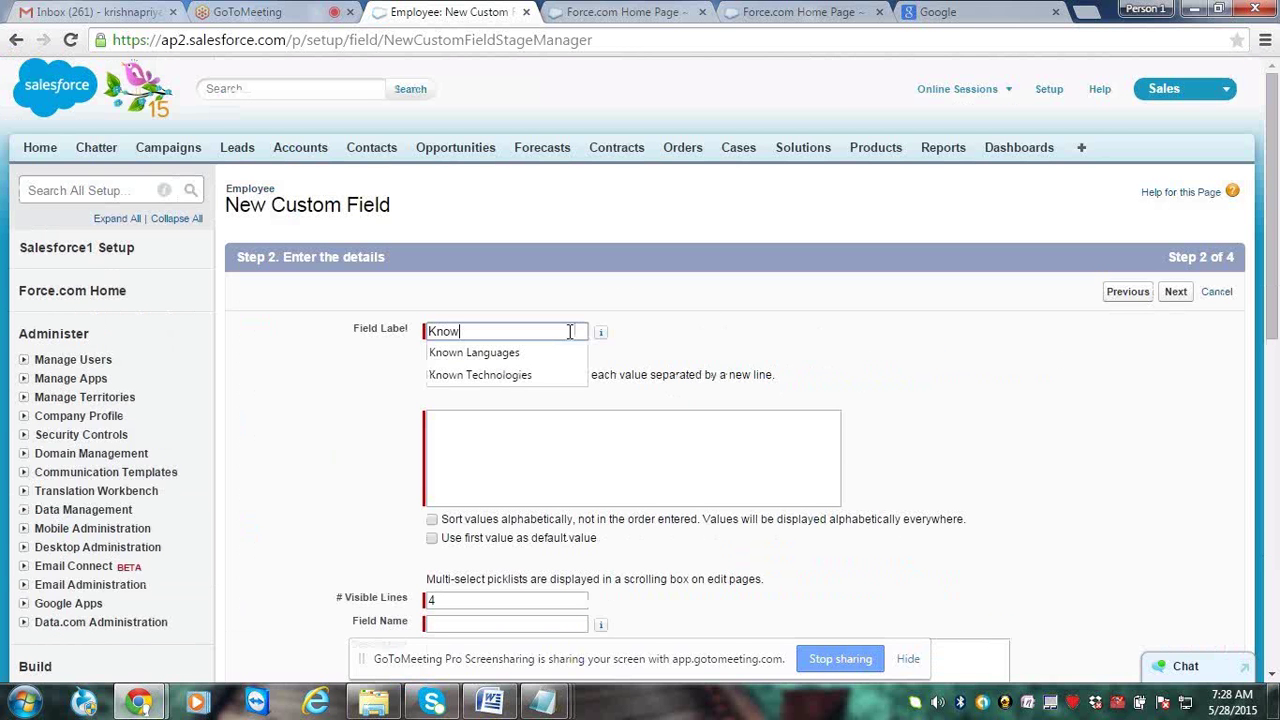
pyautogui.write('n T')
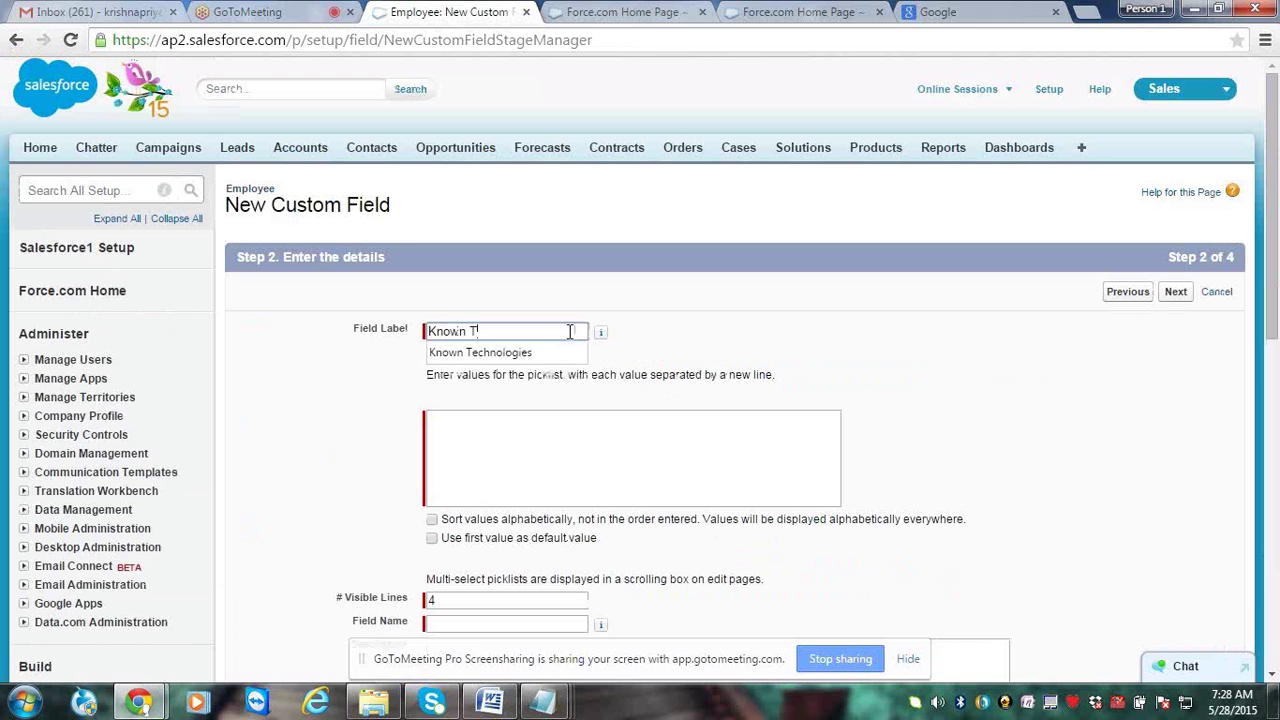
pyautogui.press('Down')
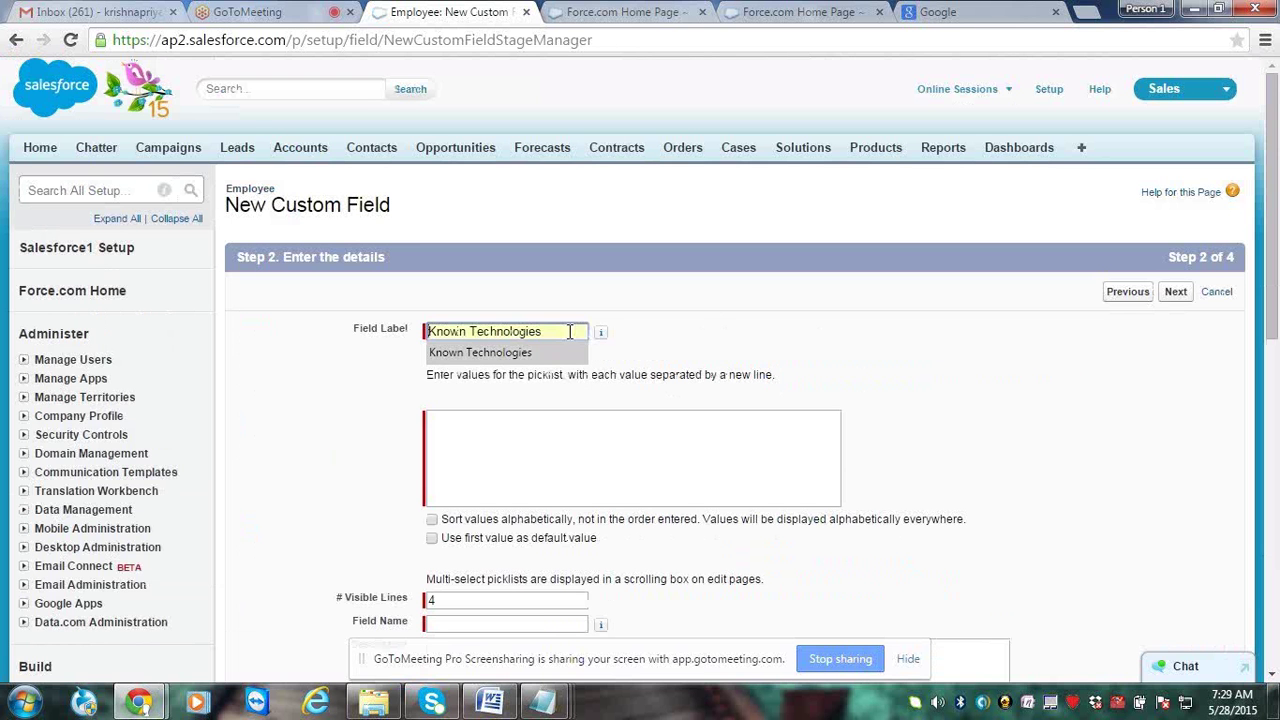
pyautogui.press('Return')
pyautogui.press('Home')
pyautogui.write('Employee')
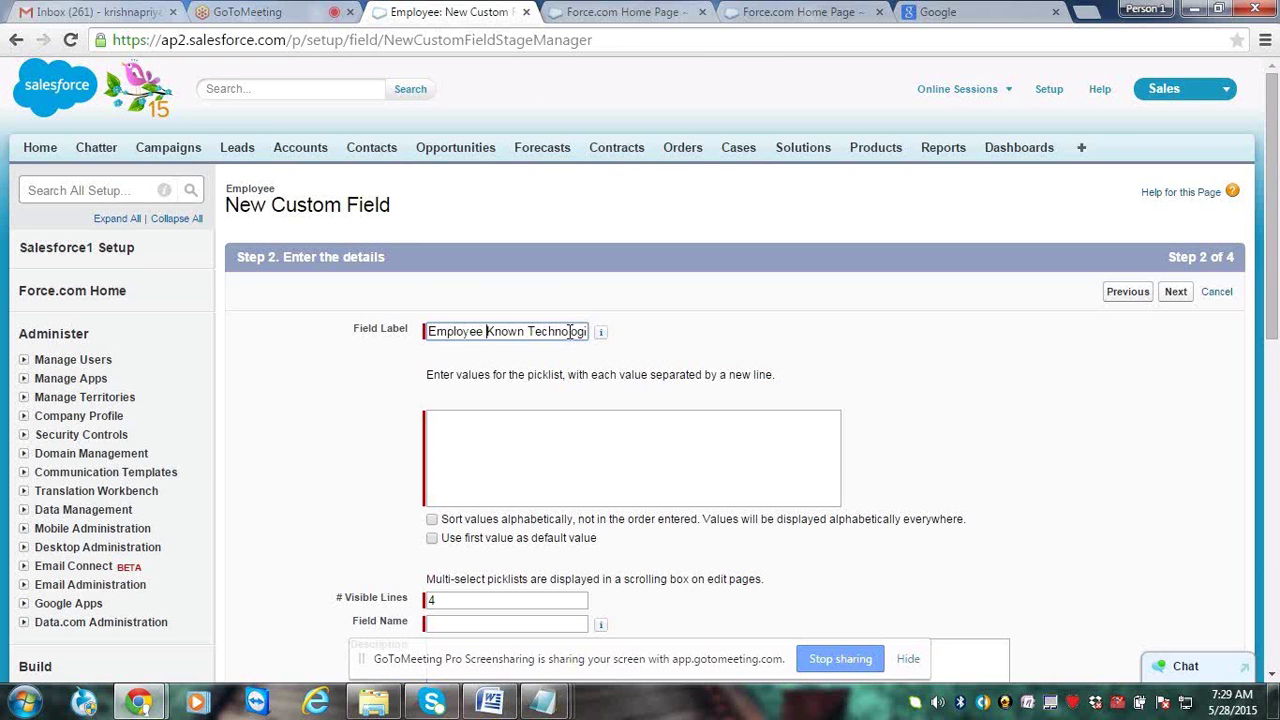
# Enter values Java, Hadoop, Salesforce, HTML, SAP ABAP, Oracle, Cognos and Seibel, one per line
pyautogui.click(551, 435)
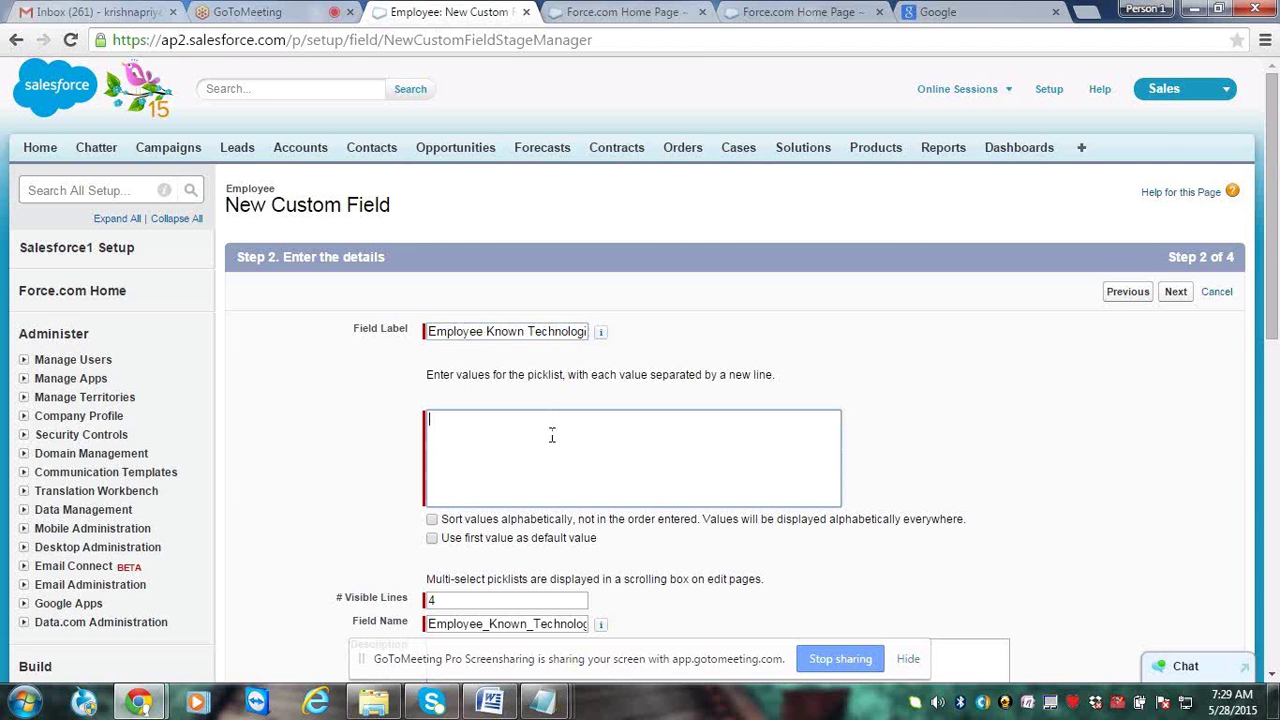
pyautogui.write('Java')
pyautogui.press('Return')
pyautogui.write('Haddo')
pyautogui.press('BackSpace')
pyautogui.write('op')
pyautogui.press('Return')
pyautogui.write('Sal')
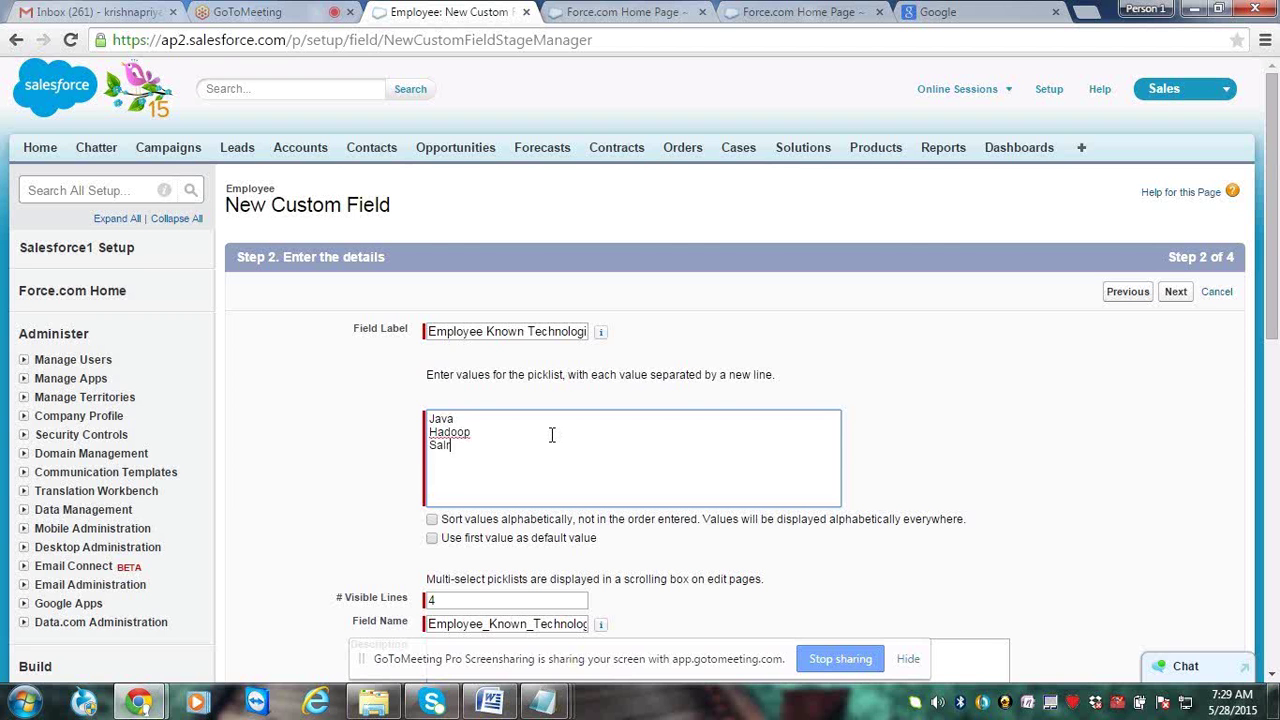
pyautogui.write('esforce')
pyautogui.press('Return')
pyautogui.write('HTML')
pyautogui.press('Return')
pyautogui.write('SAP ABA')
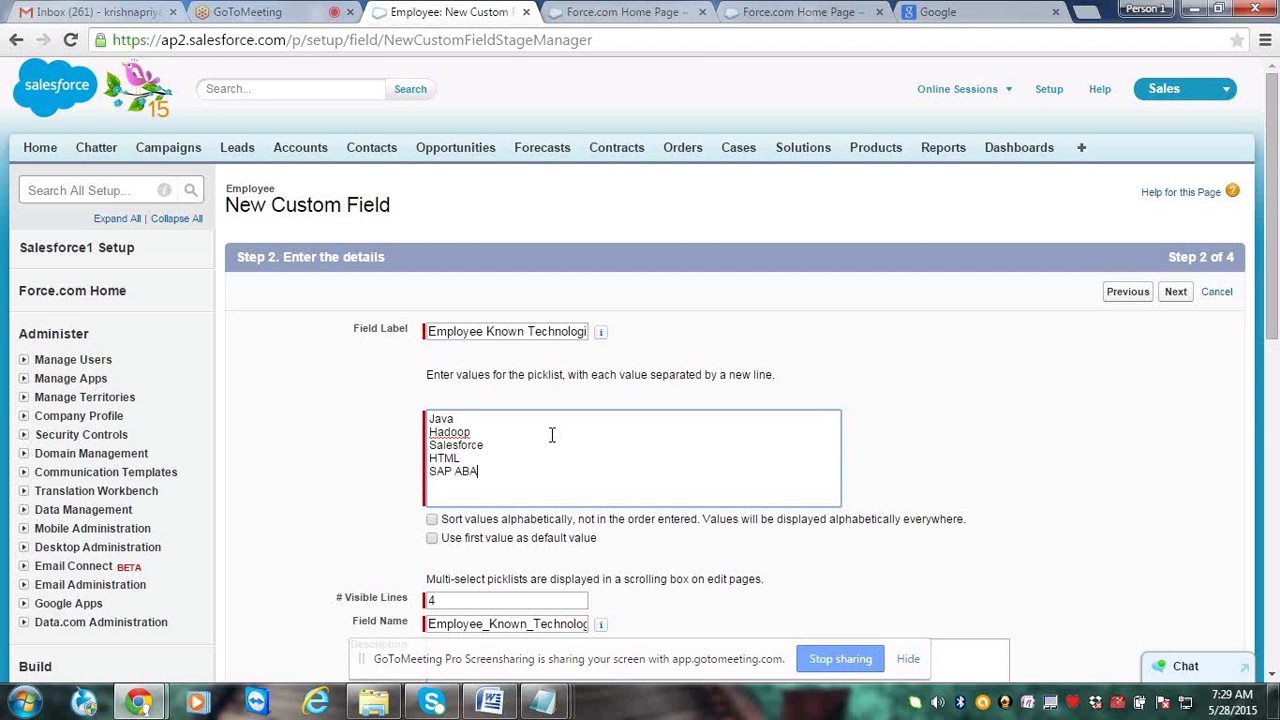
pyautogui.write('P')
pyautogui.press('Return')
pyautogui.write('Oracle')
pyautogui.press('Return')
pyautogui.write('Cognos')
pyautogui.press('Return')
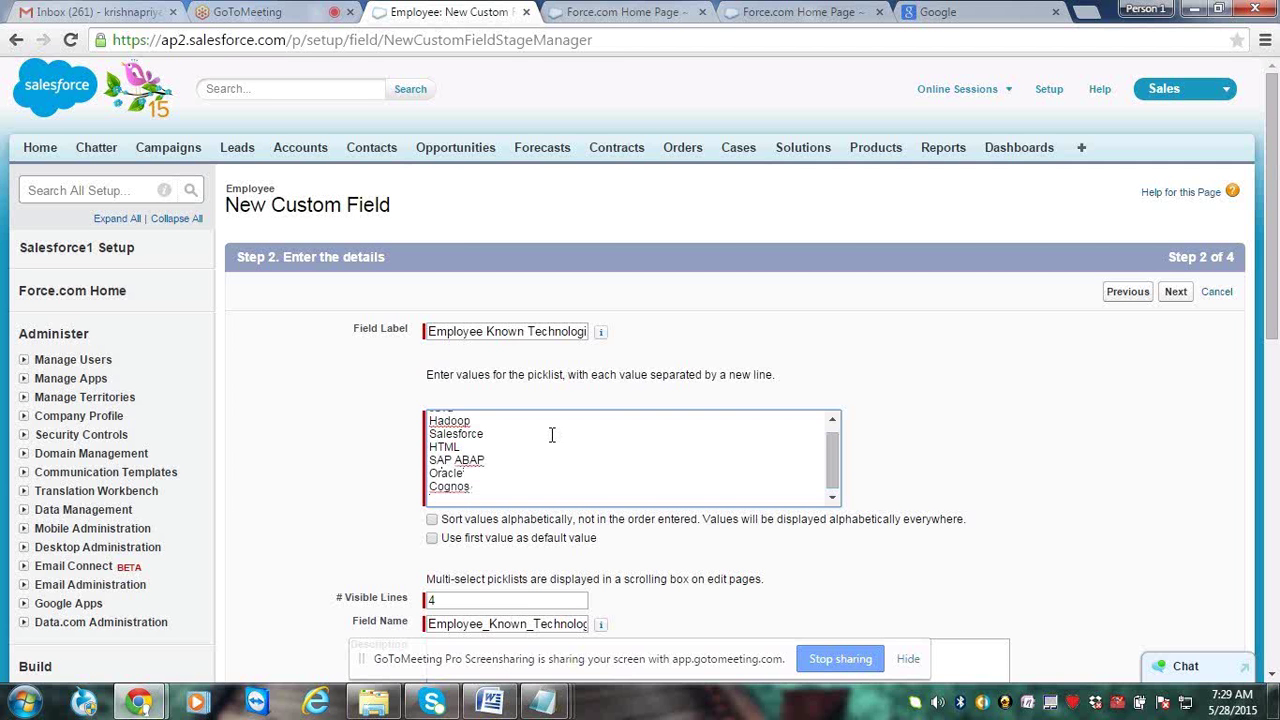
pyautogui.write('Seibel')
# Tick 'Sort values alphabetically' for the technologies and advance toward page layouts
pyautogui.click(432, 519)
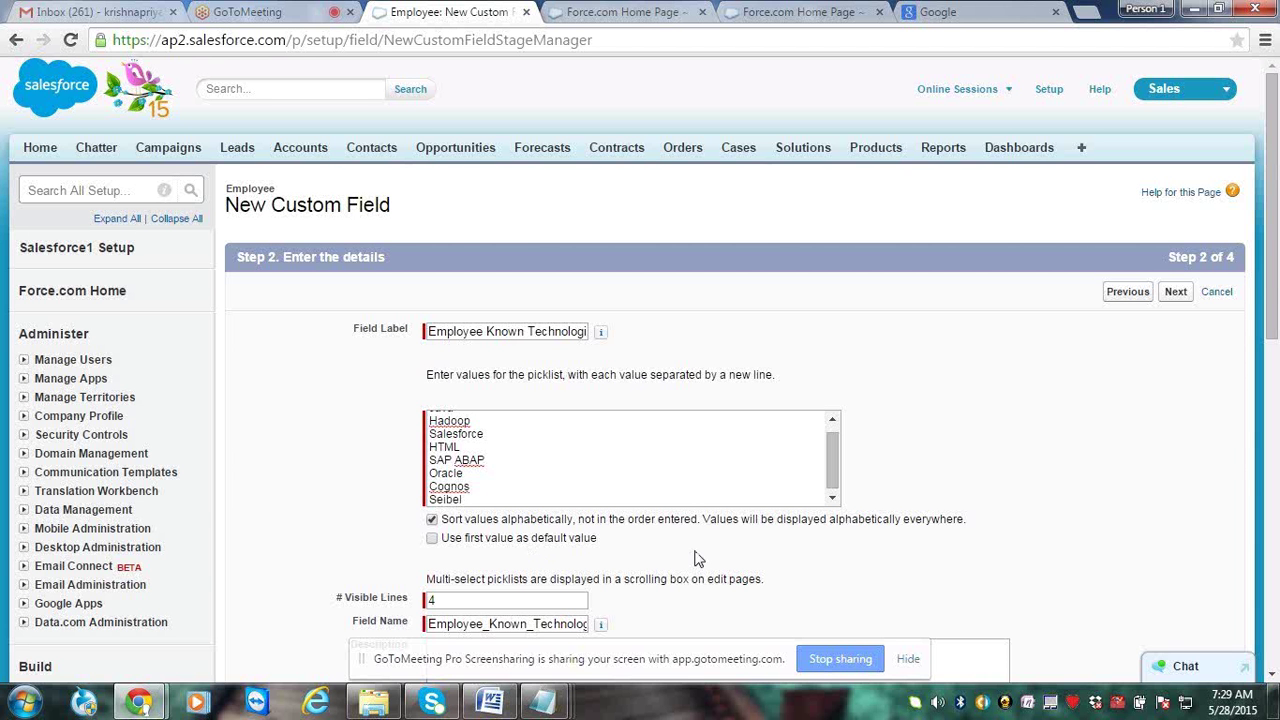
pyautogui.click(1176, 292)
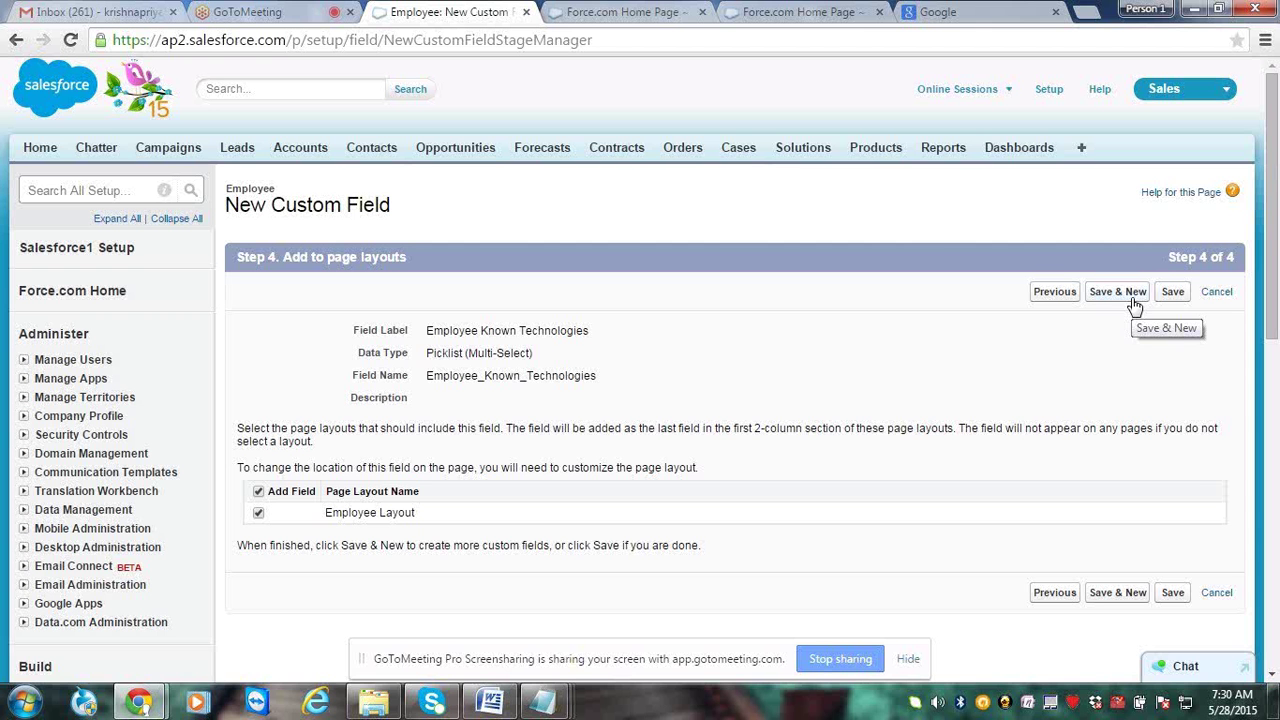
# Save Employee Known Technologies and start a new Date-type field
pyautogui.click(1129, 304)
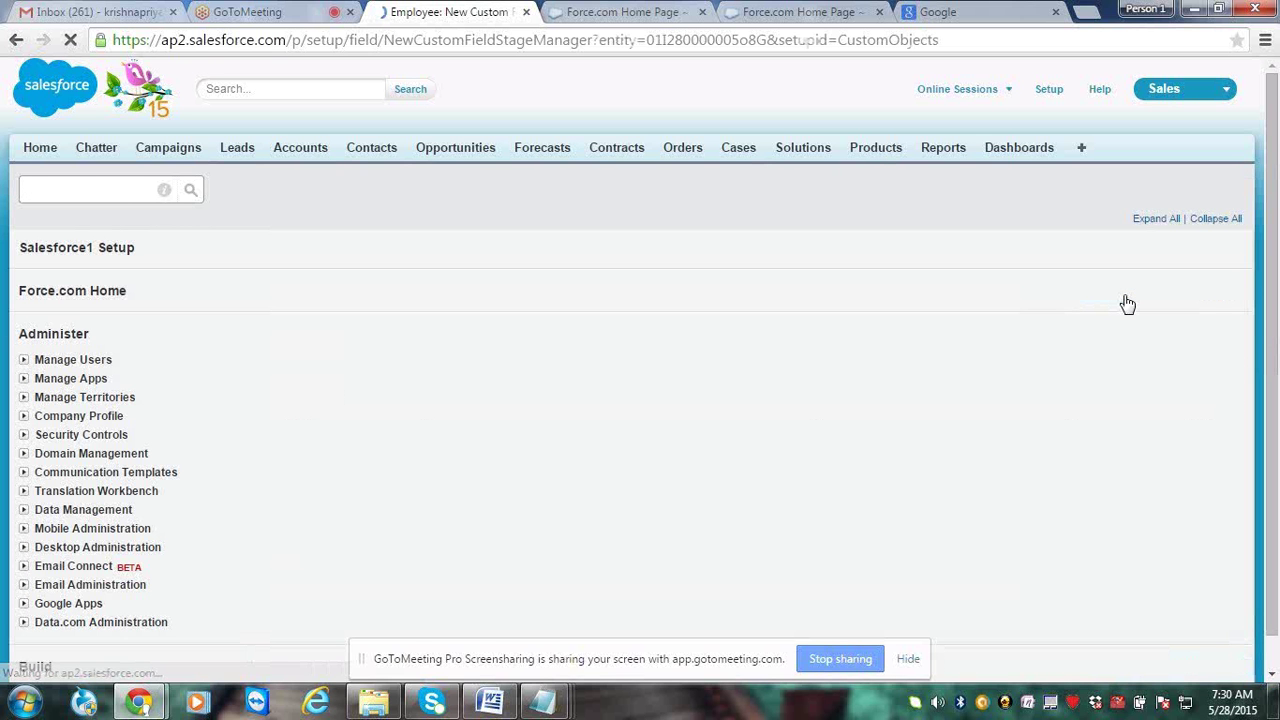
pyautogui.scroll(-2, 1273, 233)
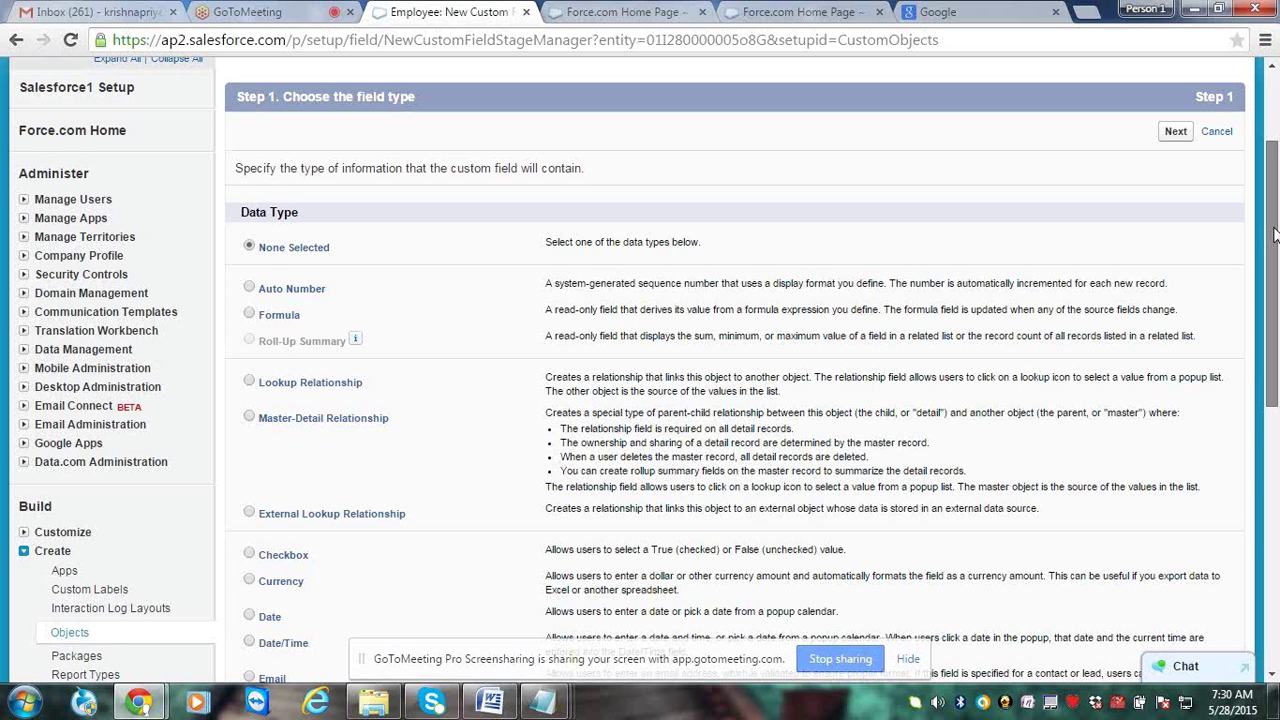
pyautogui.scroll(-1, 1273, 233)
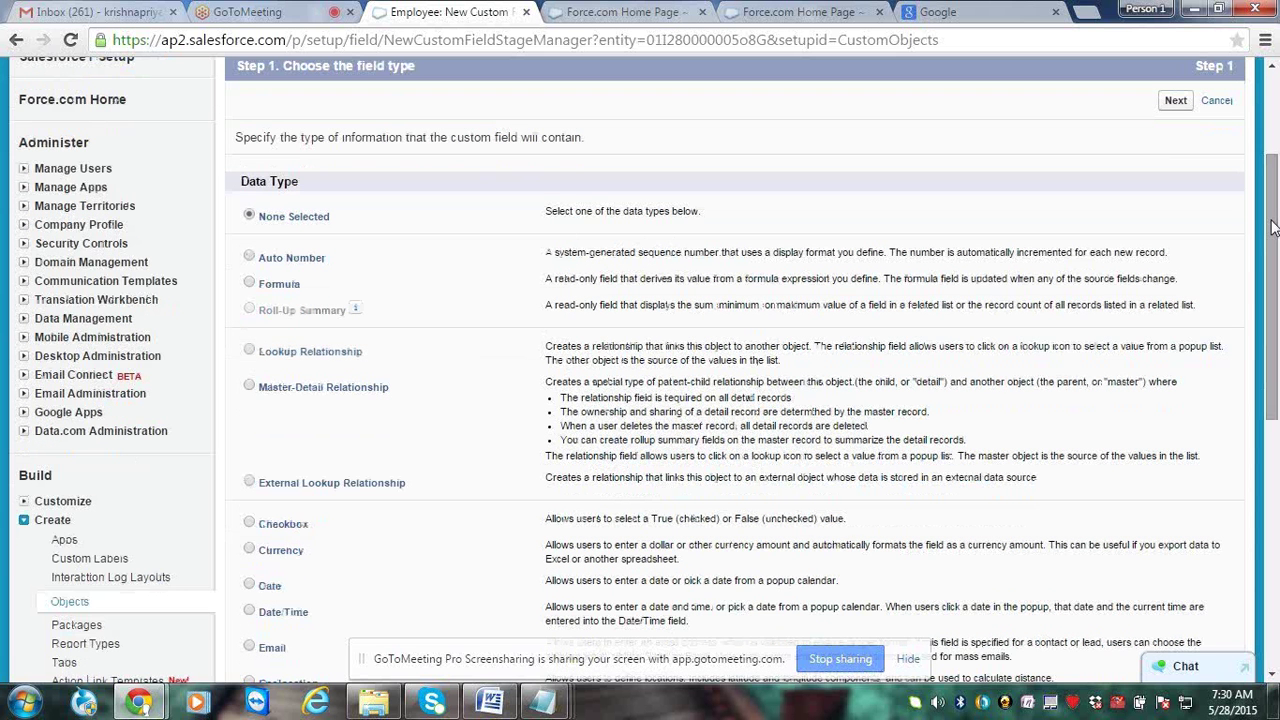
pyautogui.scroll(-3, 1273, 228)
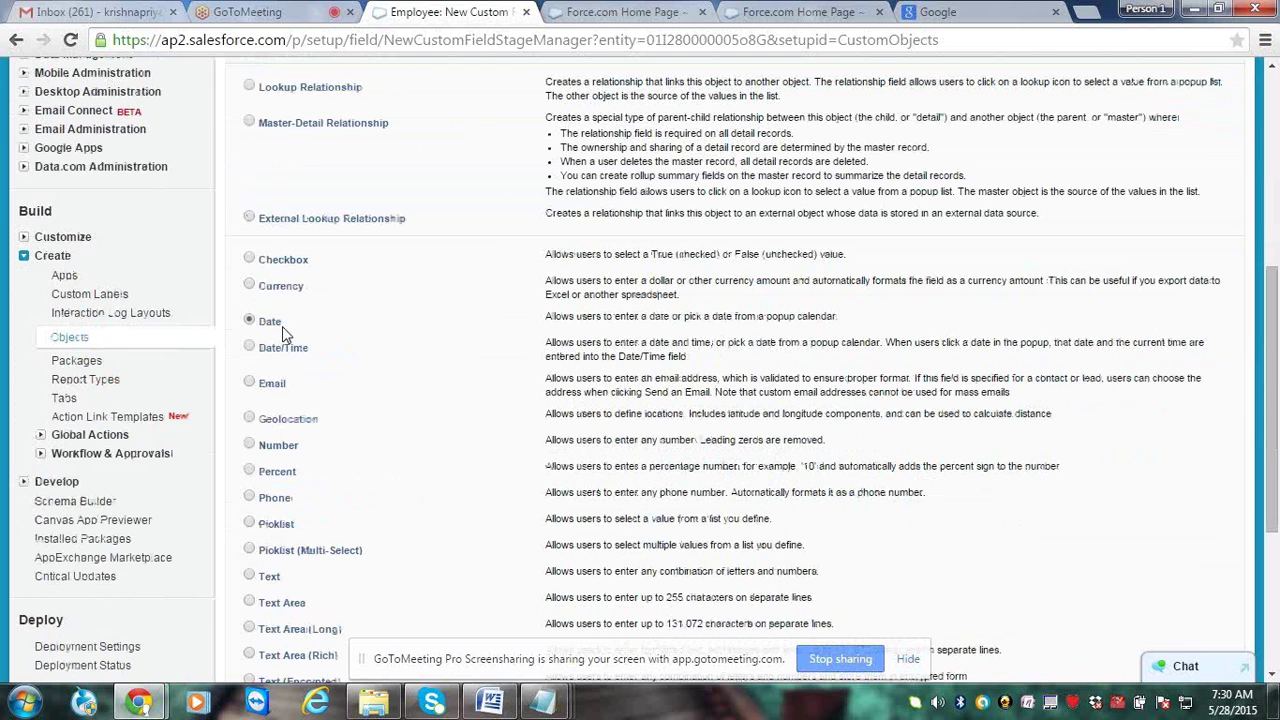
pyautogui.doubleClick(282, 325)
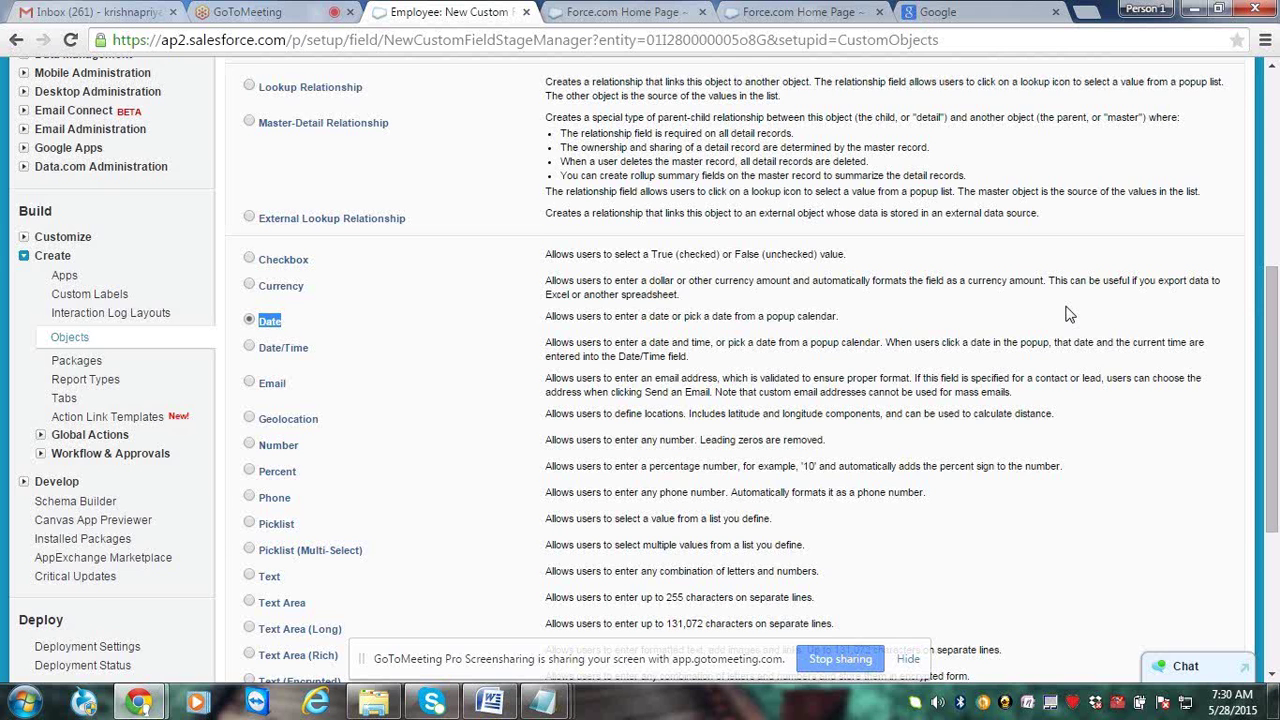
pyautogui.scroll(-2, 1068, 314)
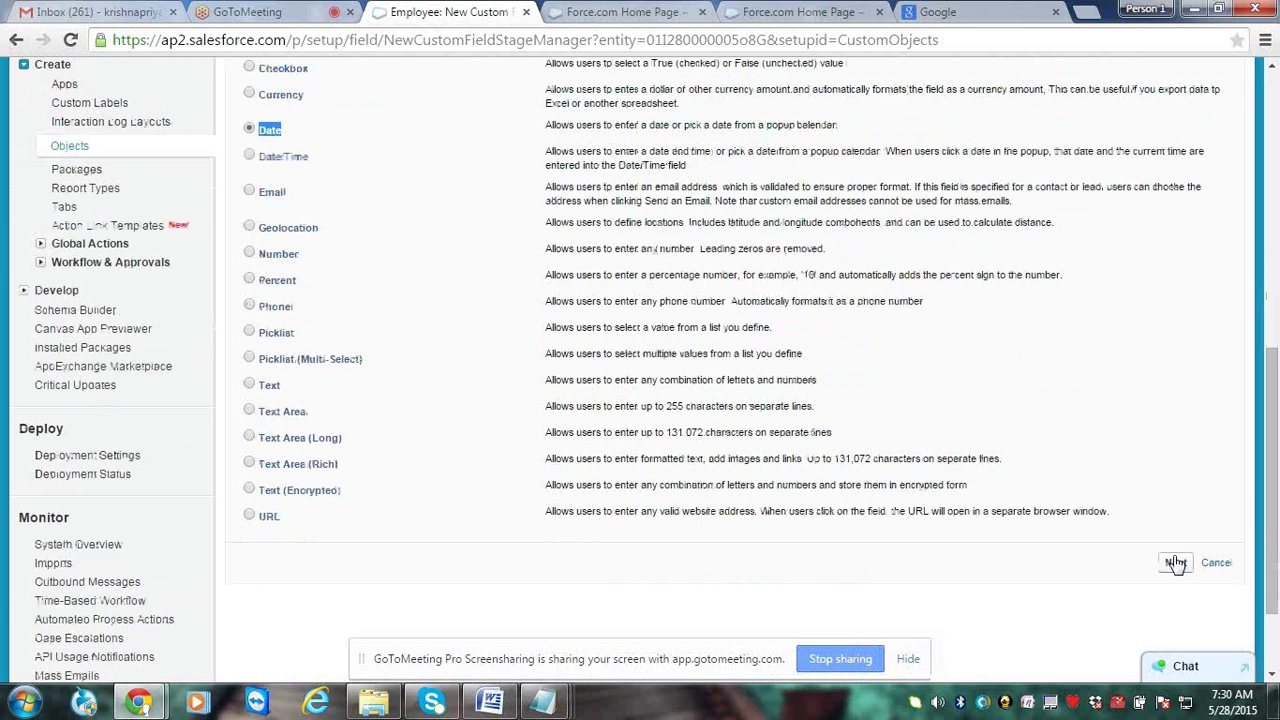
pyautogui.click(1176, 563)
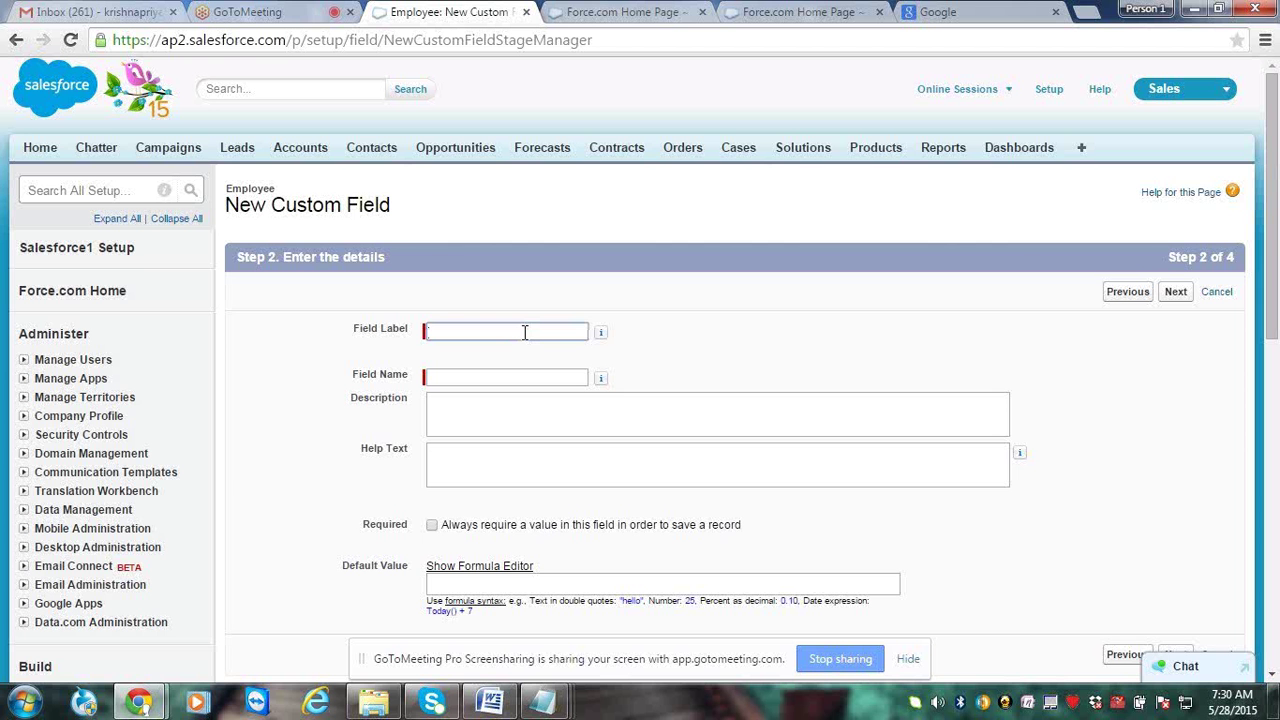
# Label the Date field 'Date of Joining', accept defaults, and Save & New
pyautogui.write('Date of Joining')
pyautogui.press('Tab')
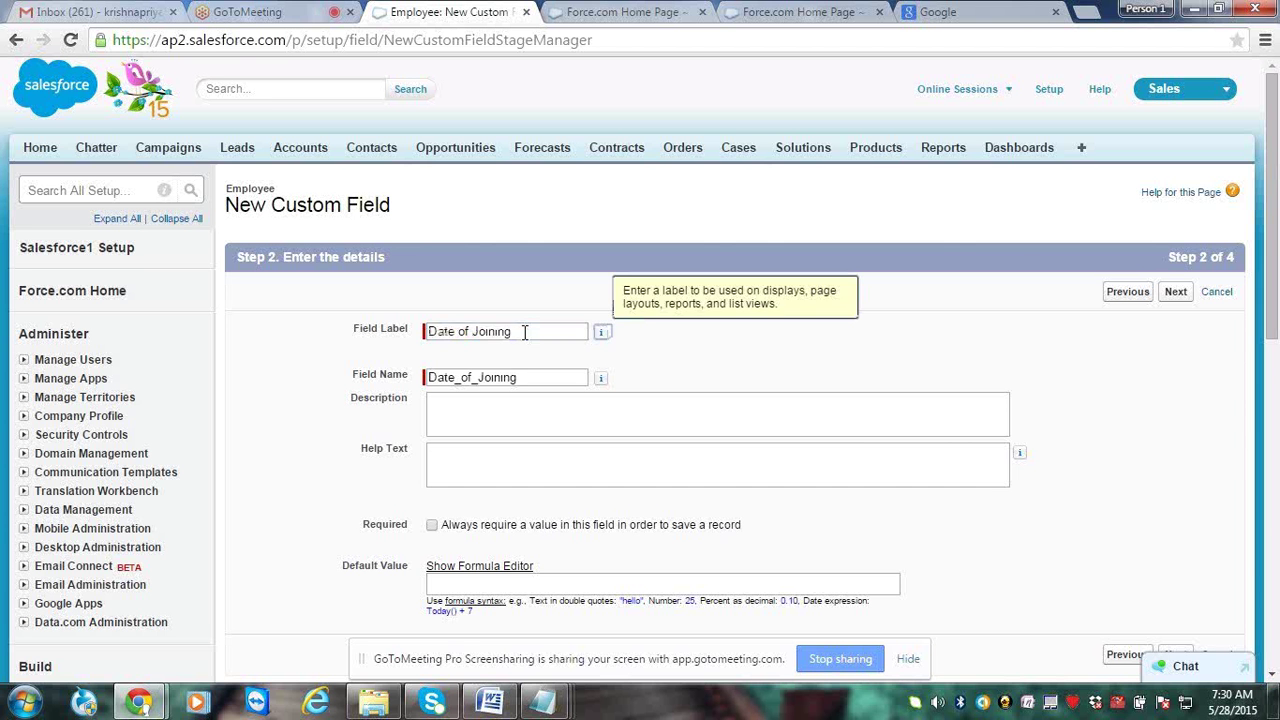
pyautogui.click(664, 433)
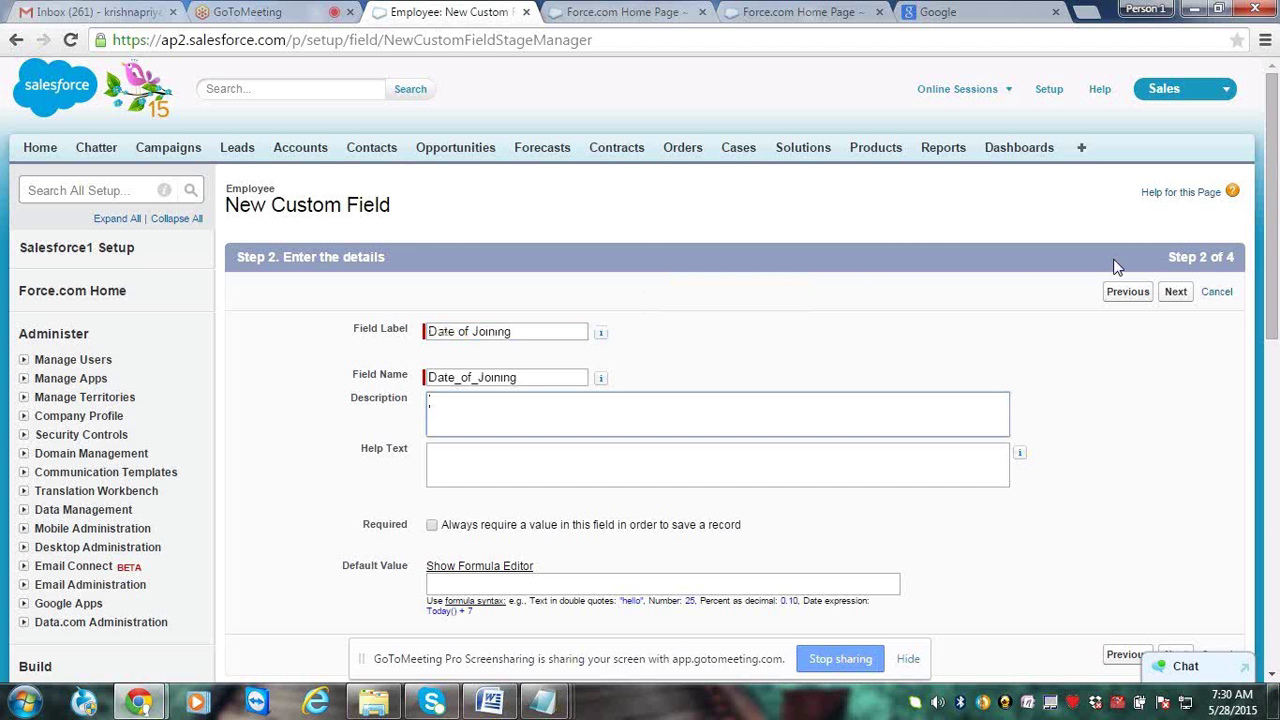
pyautogui.click(1175, 292)
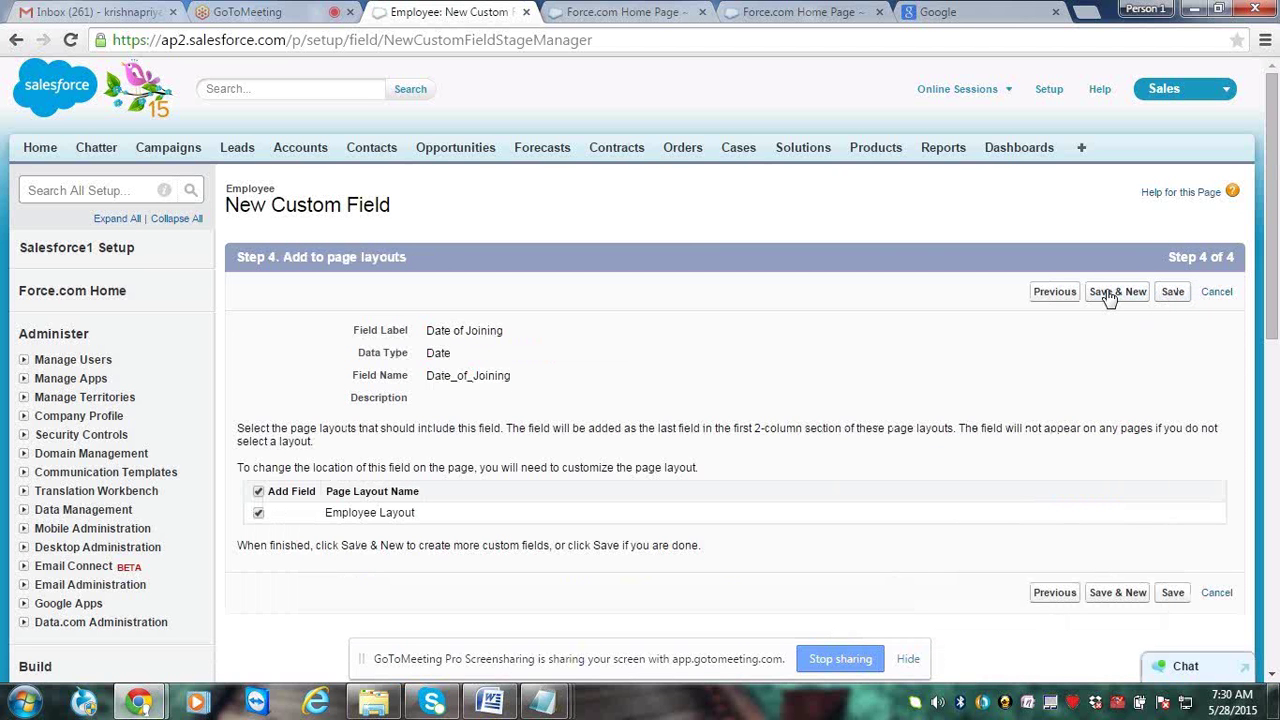
pyautogui.click(1109, 292)
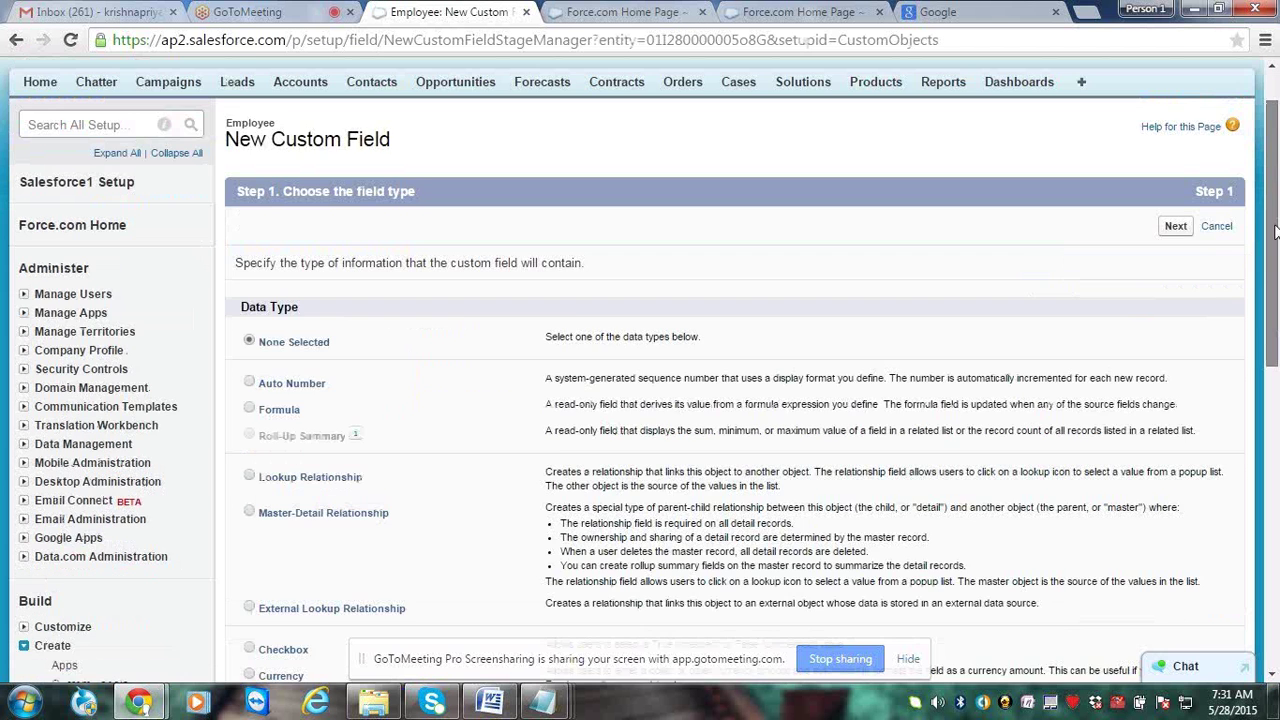
# Create an Email-type field labelled 'Employee Email ID'
pyautogui.moveTo(1277, 110); pyautogui.dragTo(1277, 320)
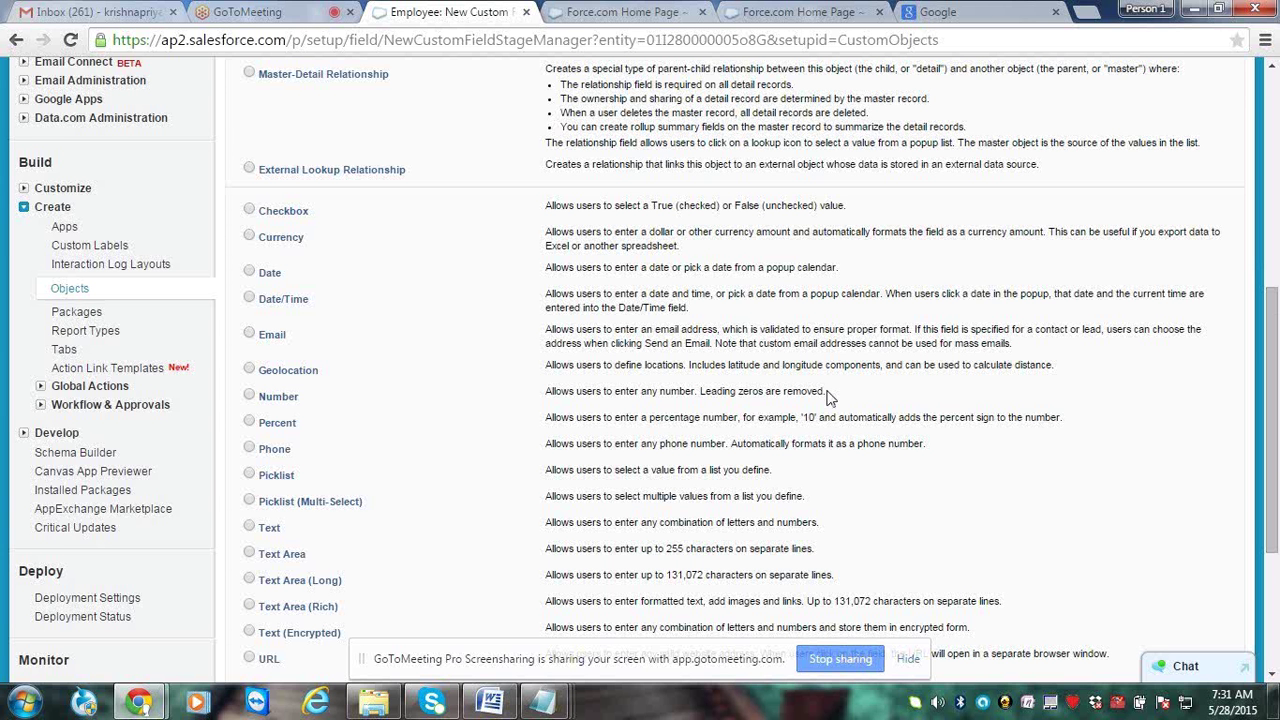
pyautogui.click(249, 334)
pyautogui.press('Return')
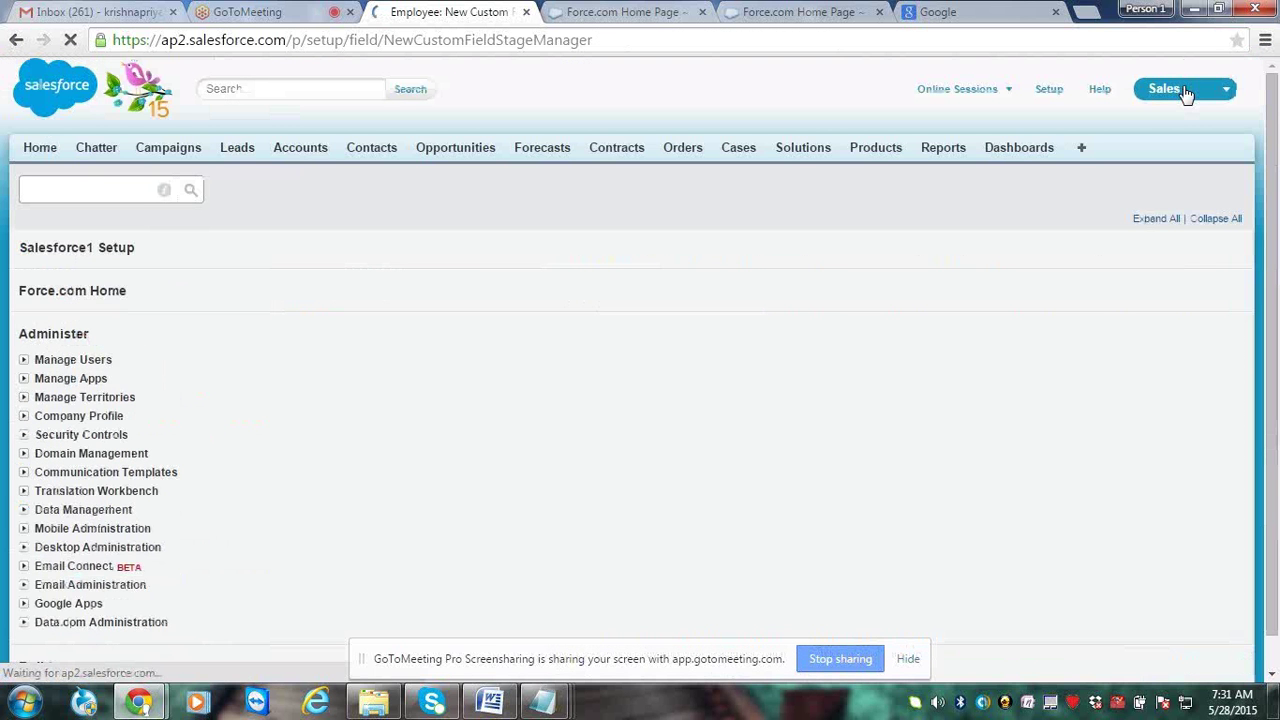
pyautogui.write('Em')
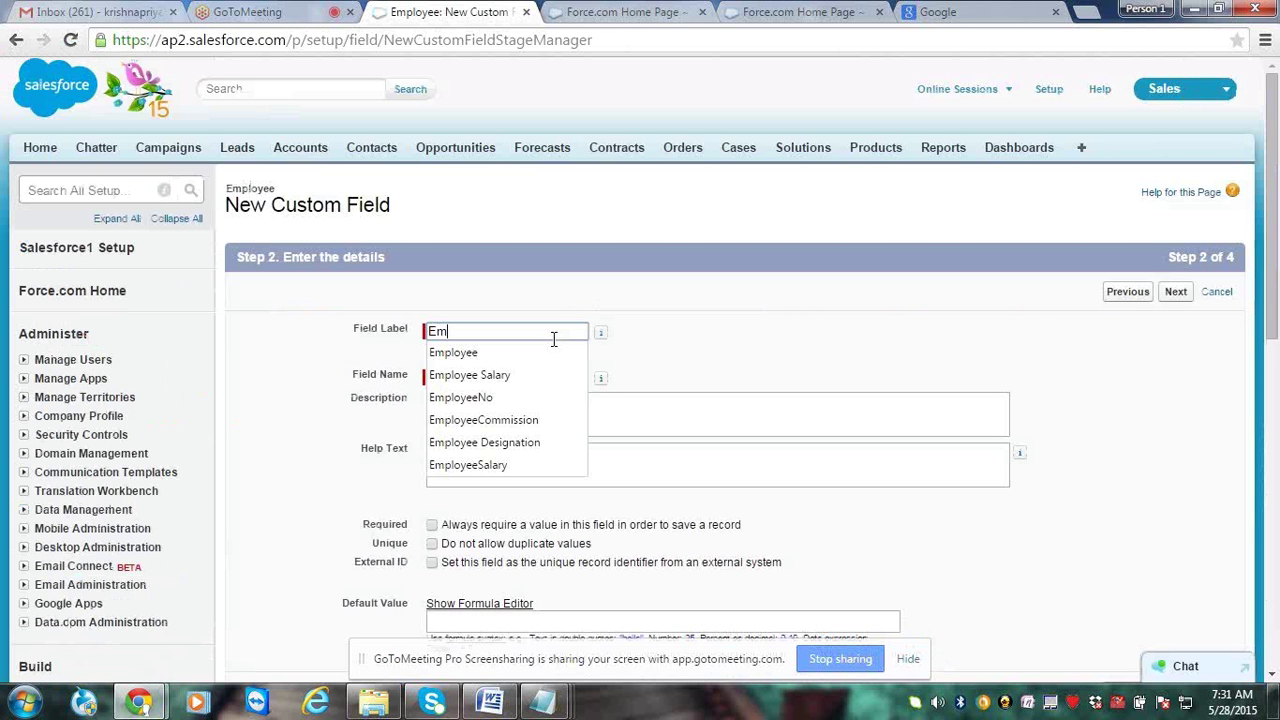
pyautogui.write('ail ID')
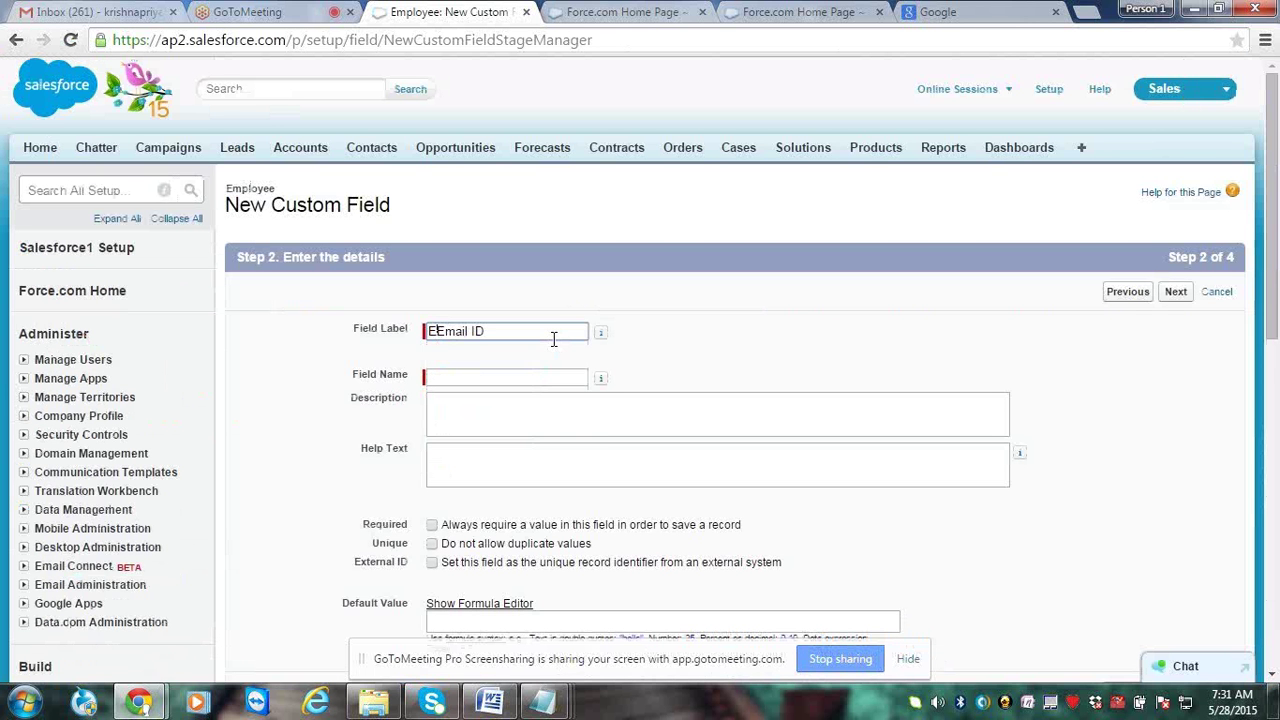
pyautogui.write('Employee')
pyautogui.click(601, 331)
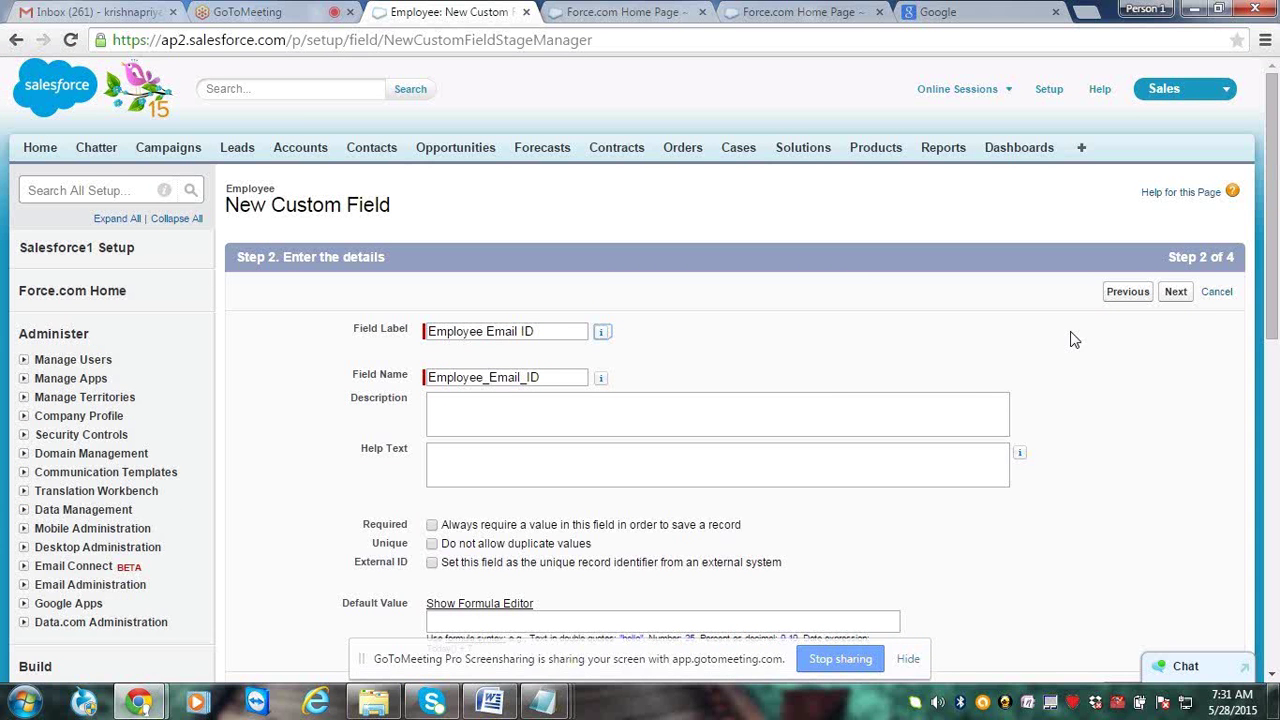
# Accept default security and Employee Layout for the email field, then Save & New
pyautogui.click(1177, 293)
pyautogui.click(1176, 293)
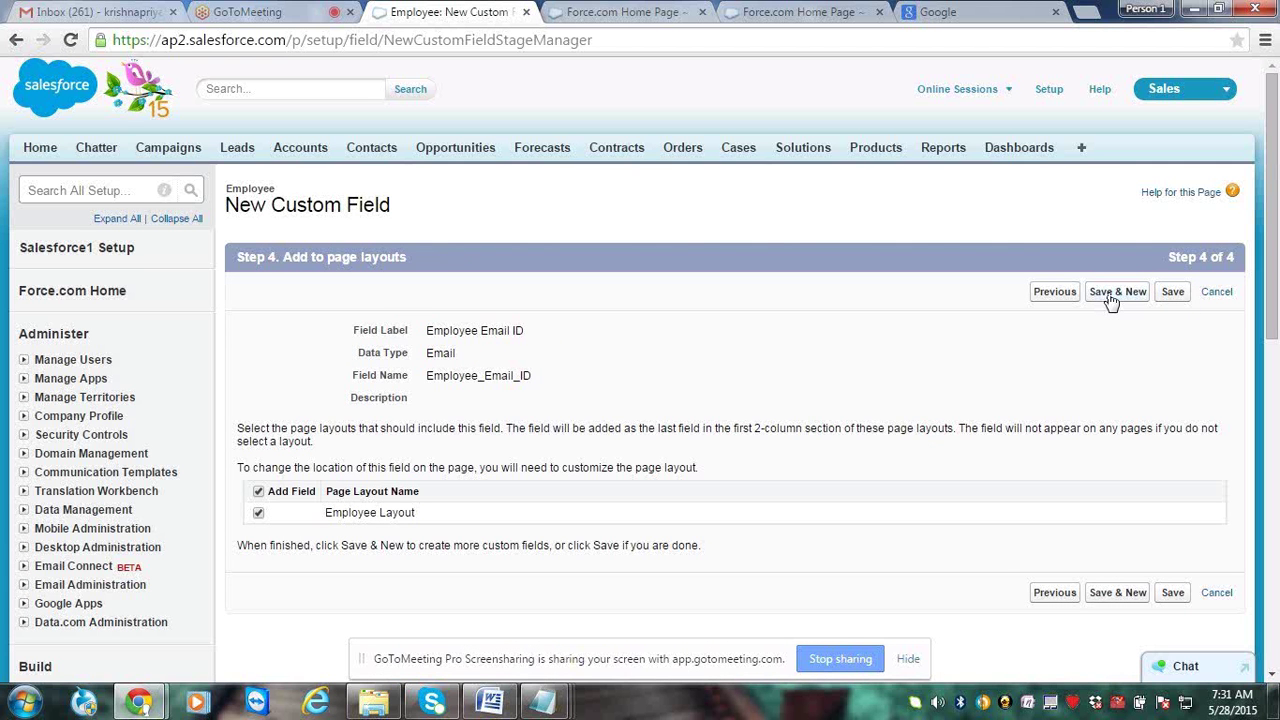
pyautogui.click(1116, 292)
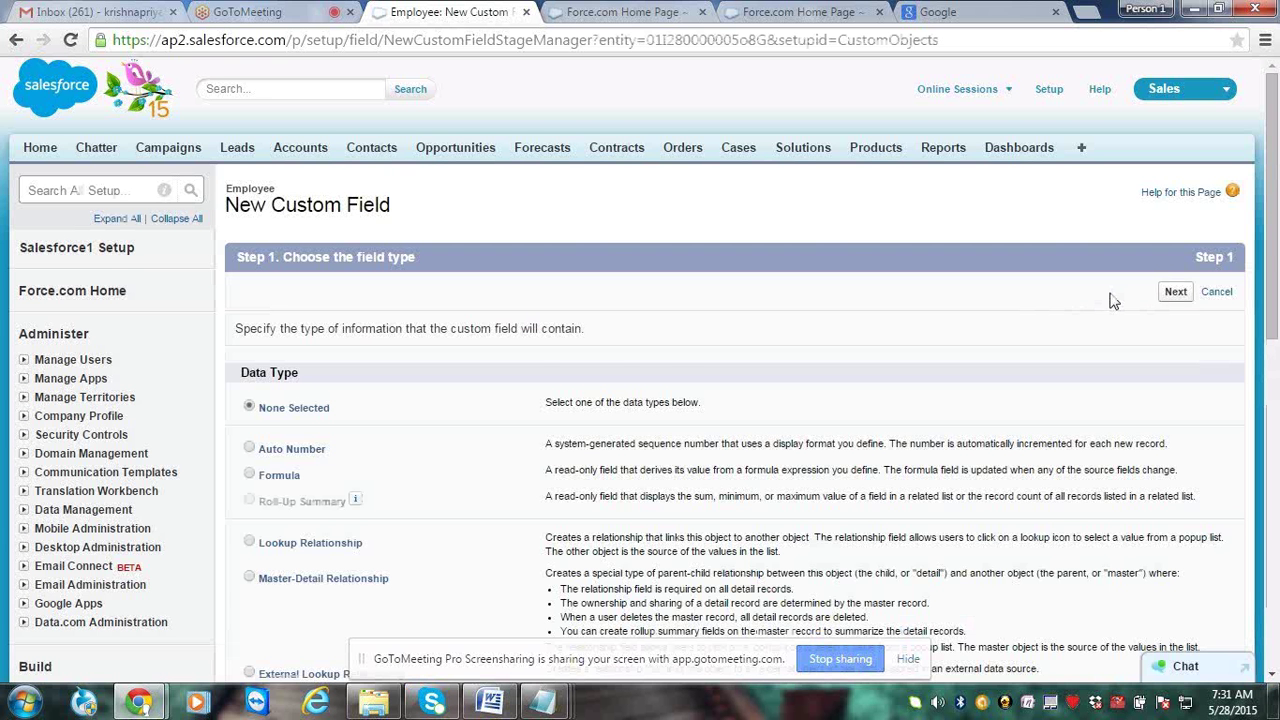
# Choose Currency as the new custom field's data type
pyautogui.scroll(-5, 1113, 300)
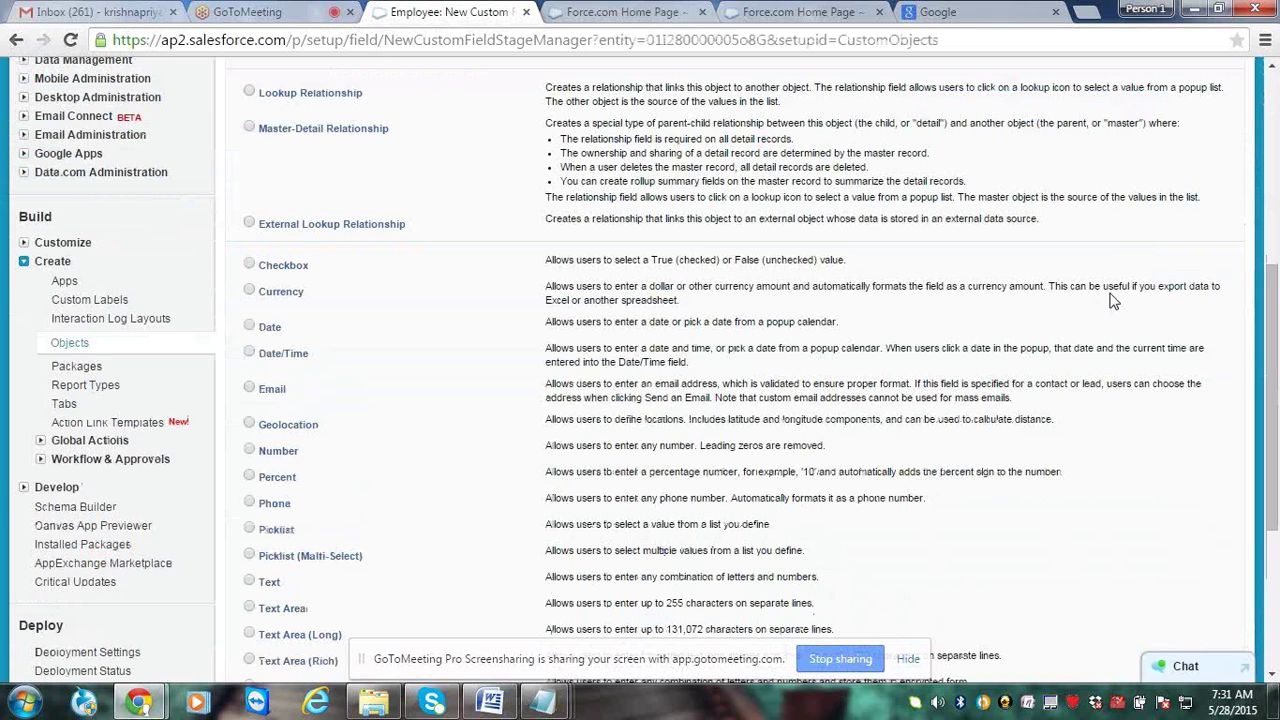
pyautogui.scroll(-1, 244, 220)
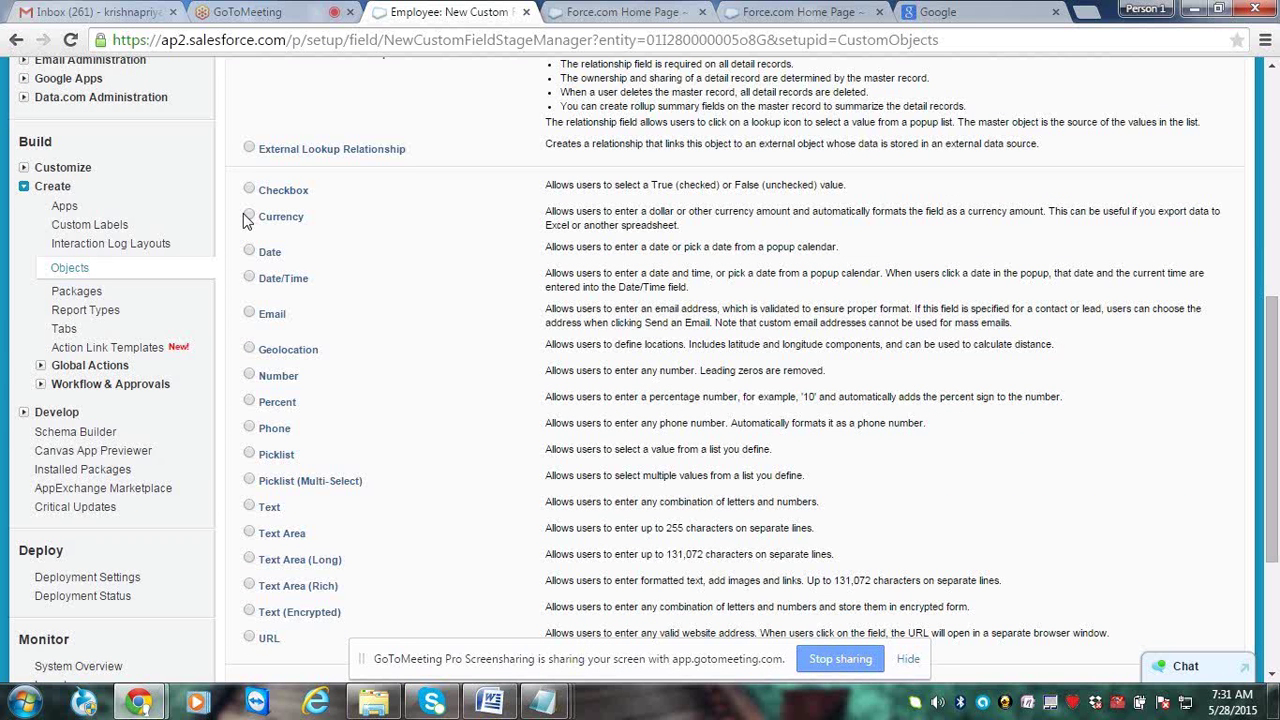
pyautogui.moveTo(244, 220); pyautogui.dragTo(312, 219)
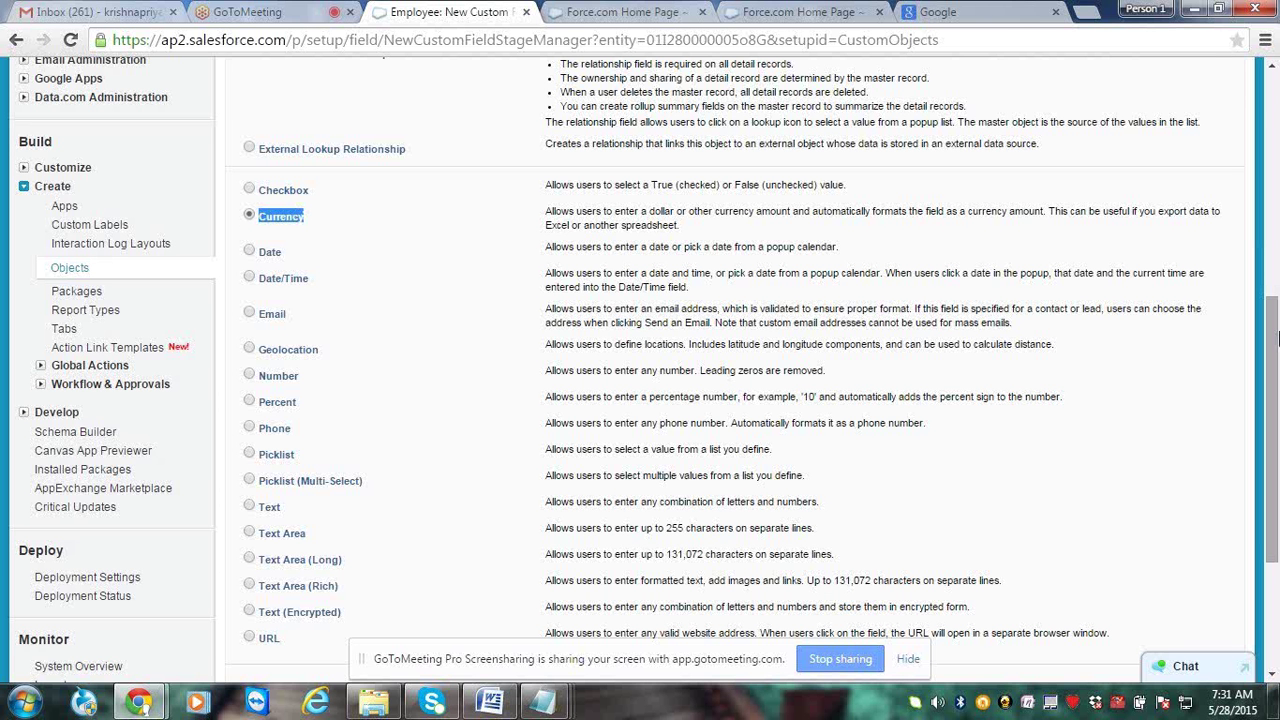
pyautogui.scroll(-2, 1278, 338)
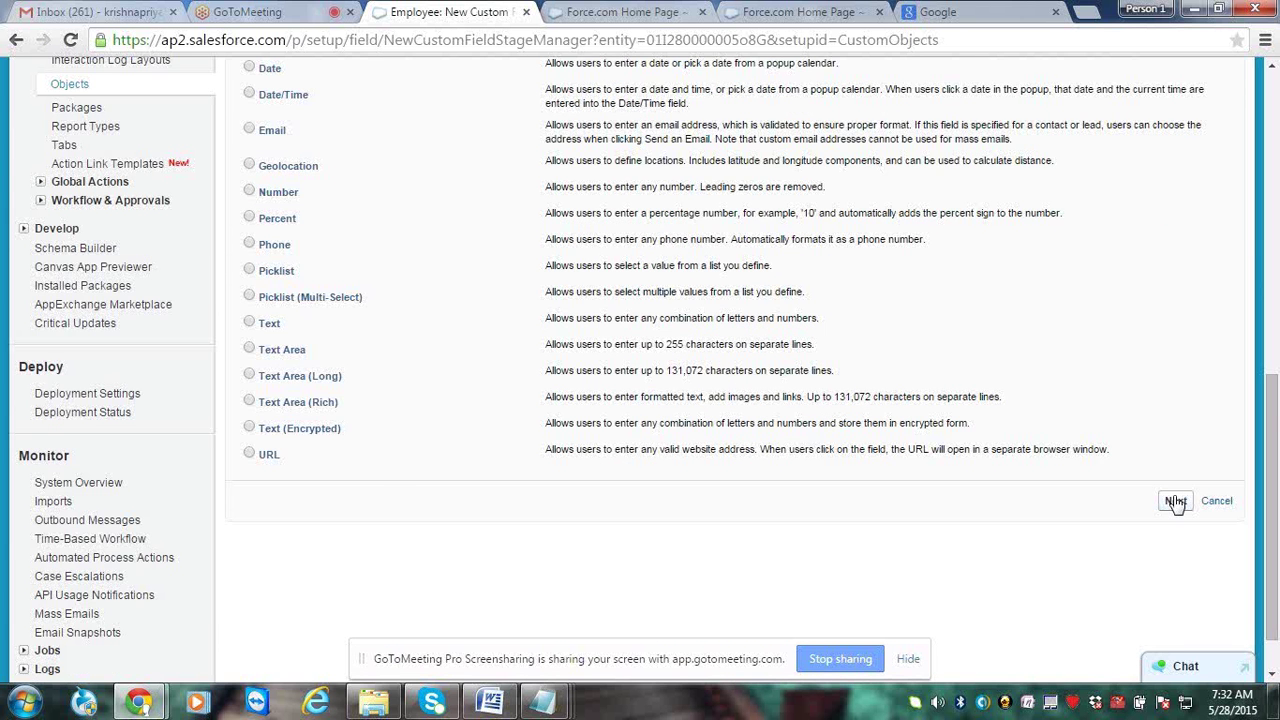
pyautogui.click(1176, 501)
# Label the currency field 'Employee commission' and save it with default security and layout
pyautogui.click(571, 331)
pyautogui.write('Employee ')
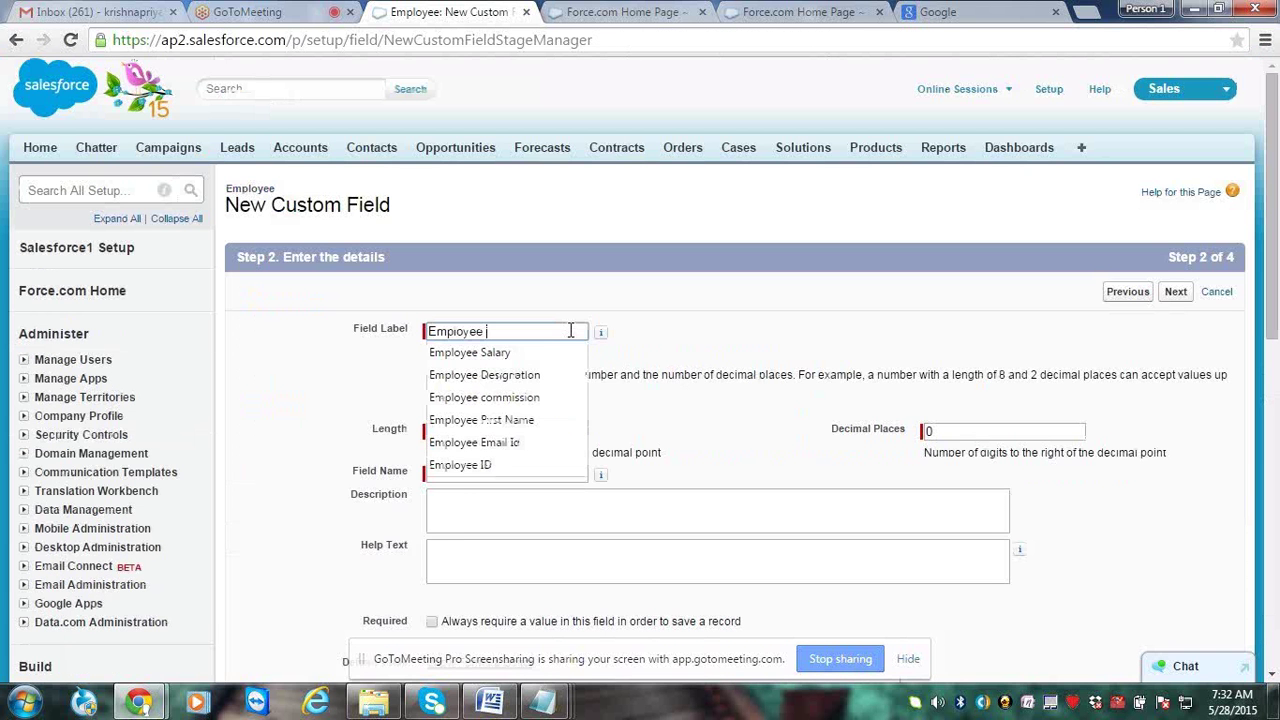
pyautogui.write('C')
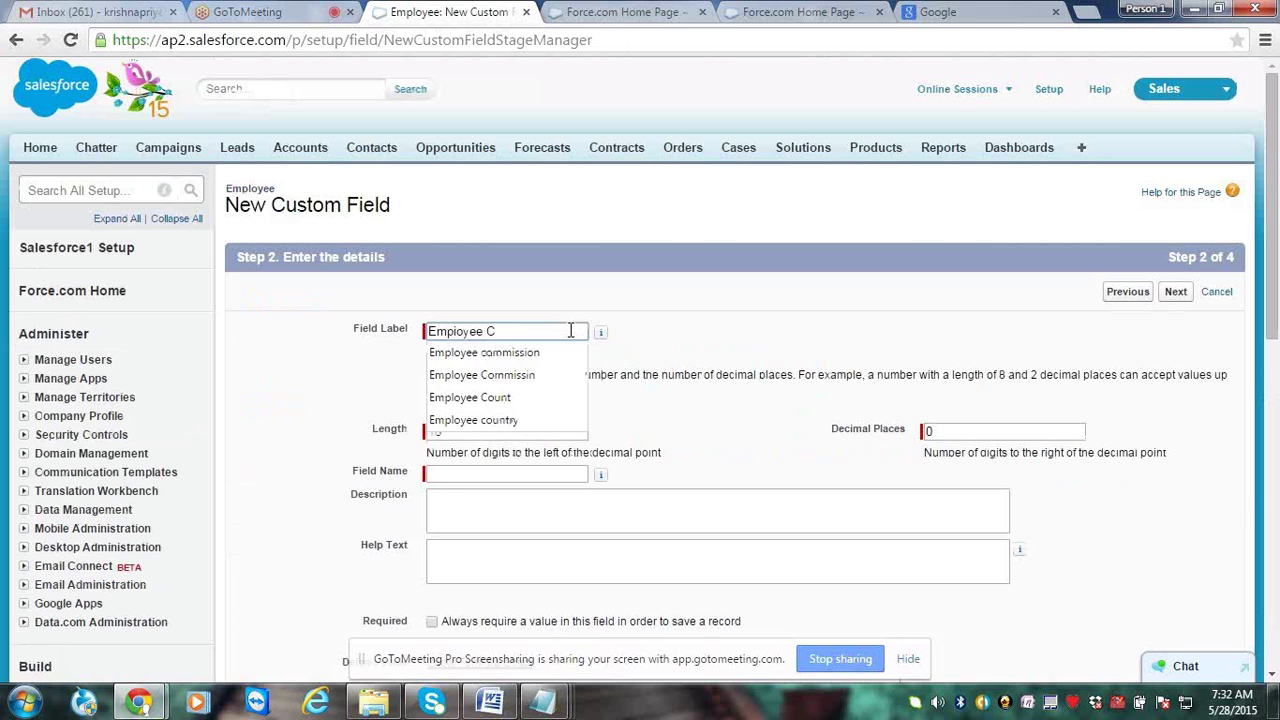
pyautogui.press('Down')
pyautogui.press('Return')
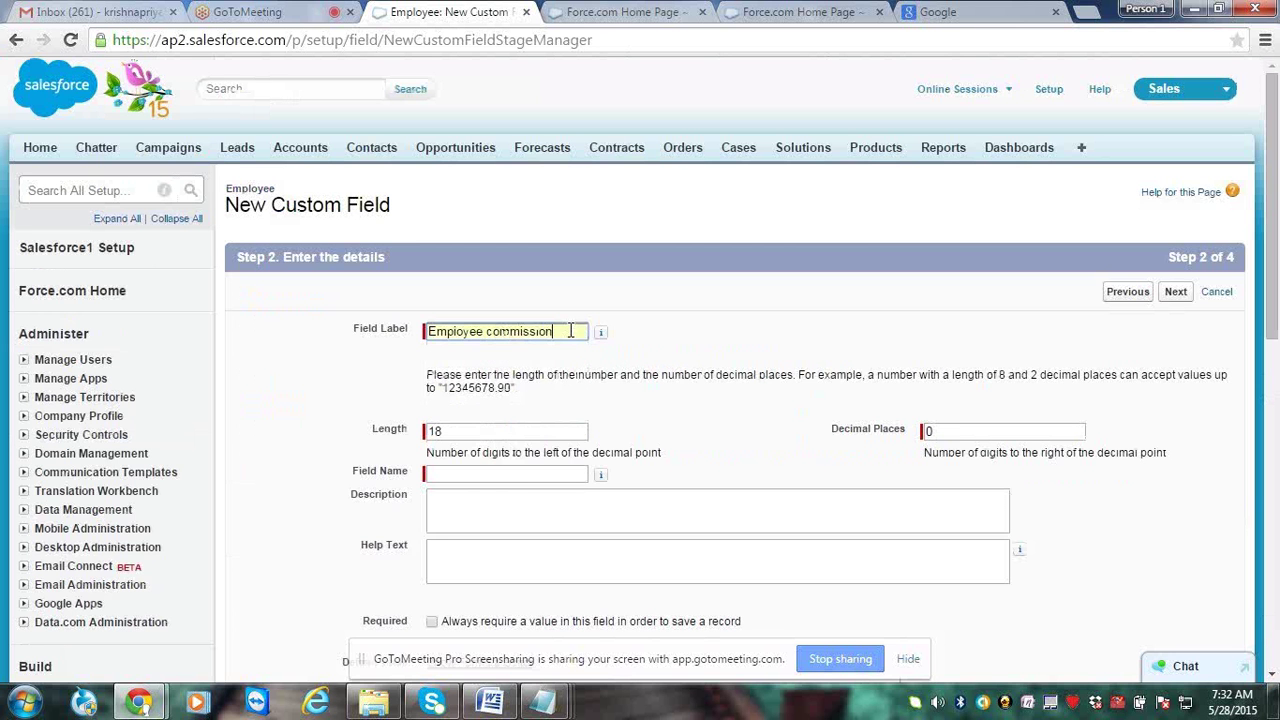
pyautogui.press('Tab')
pyautogui.click(1174, 296)
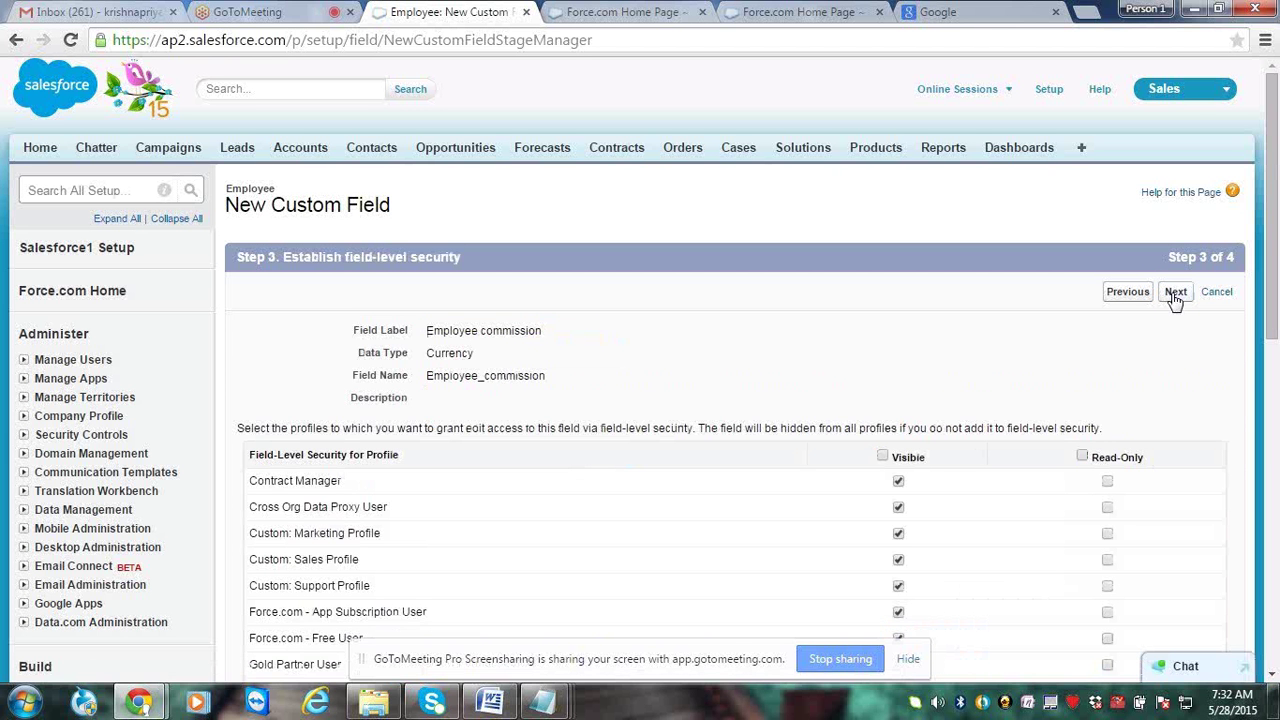
pyautogui.click(1175, 293)
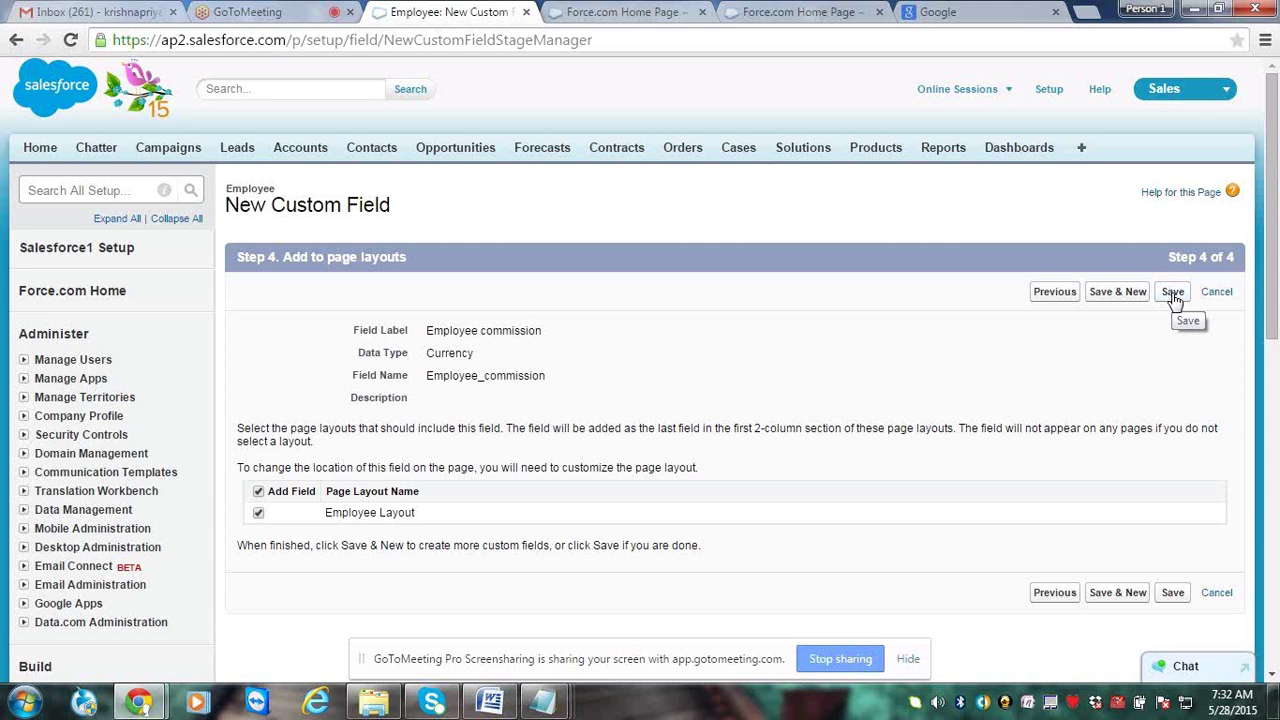
pyautogui.click(1173, 293)
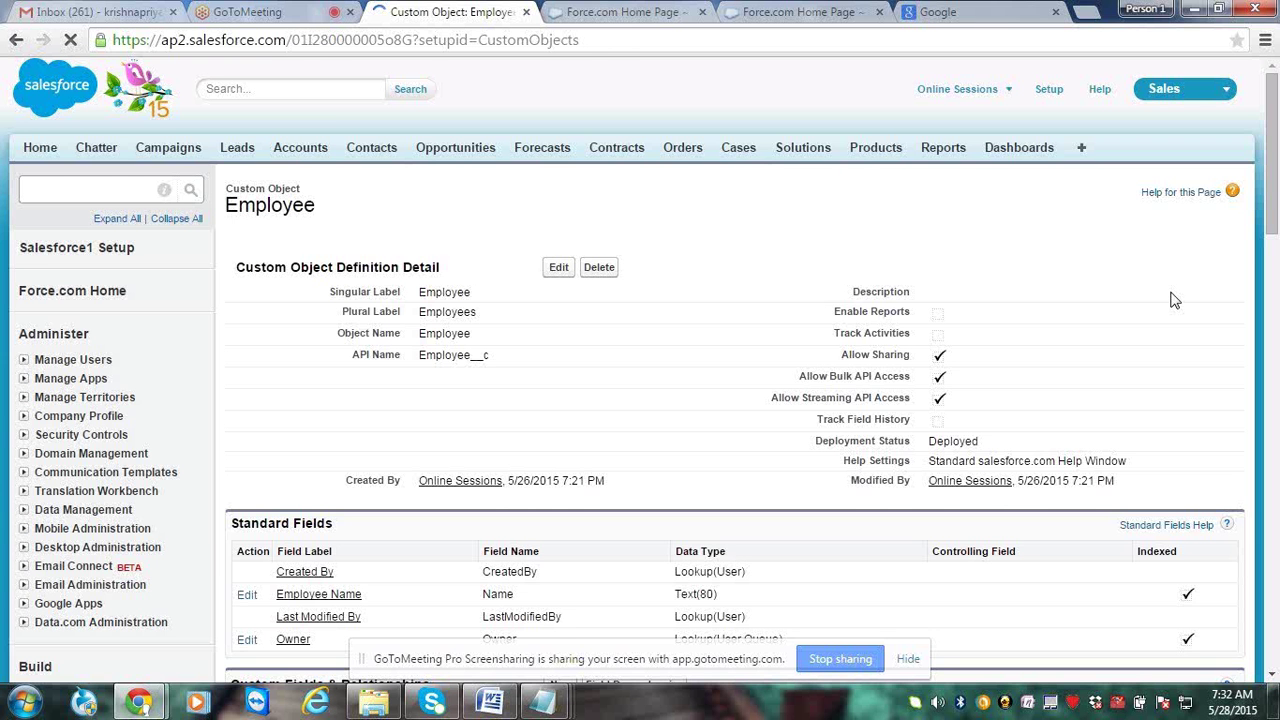
# Review the six Employee custom fields, Date of Joining to Employee Number, then bring up the Start menu
pyautogui.scroll(-2, 1173, 300)
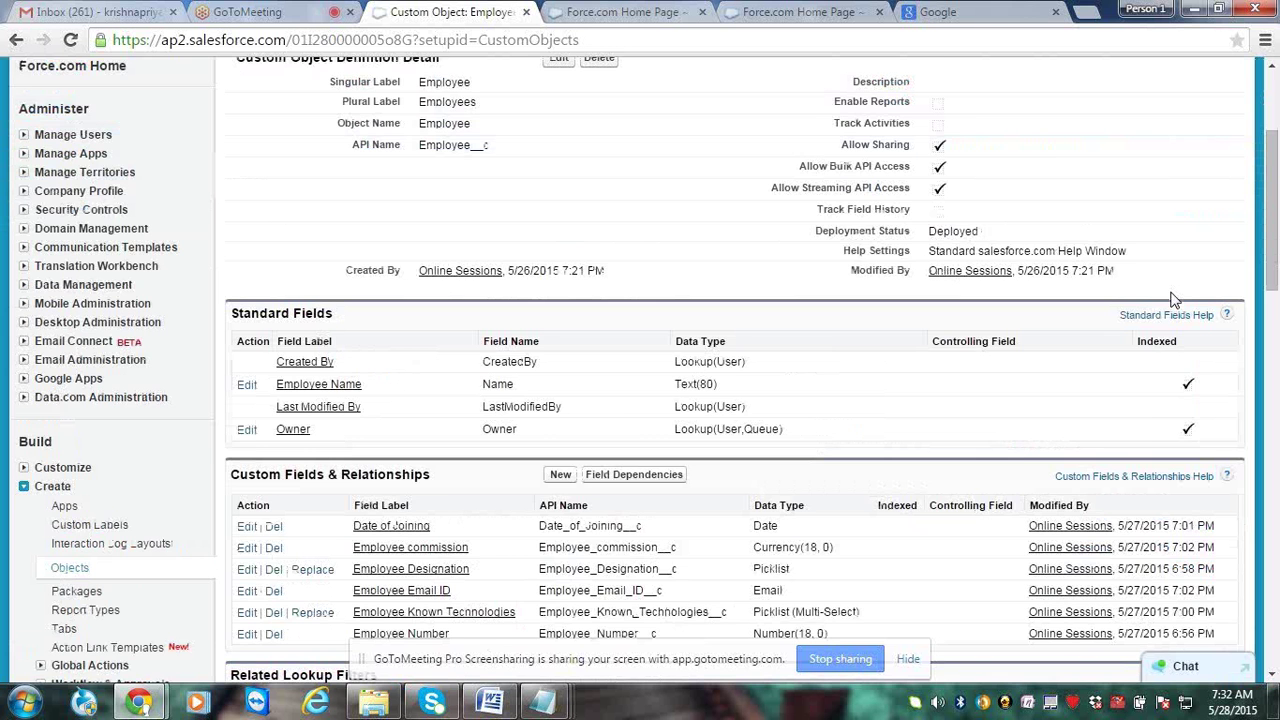
pyautogui.scroll(-1, 1173, 300)
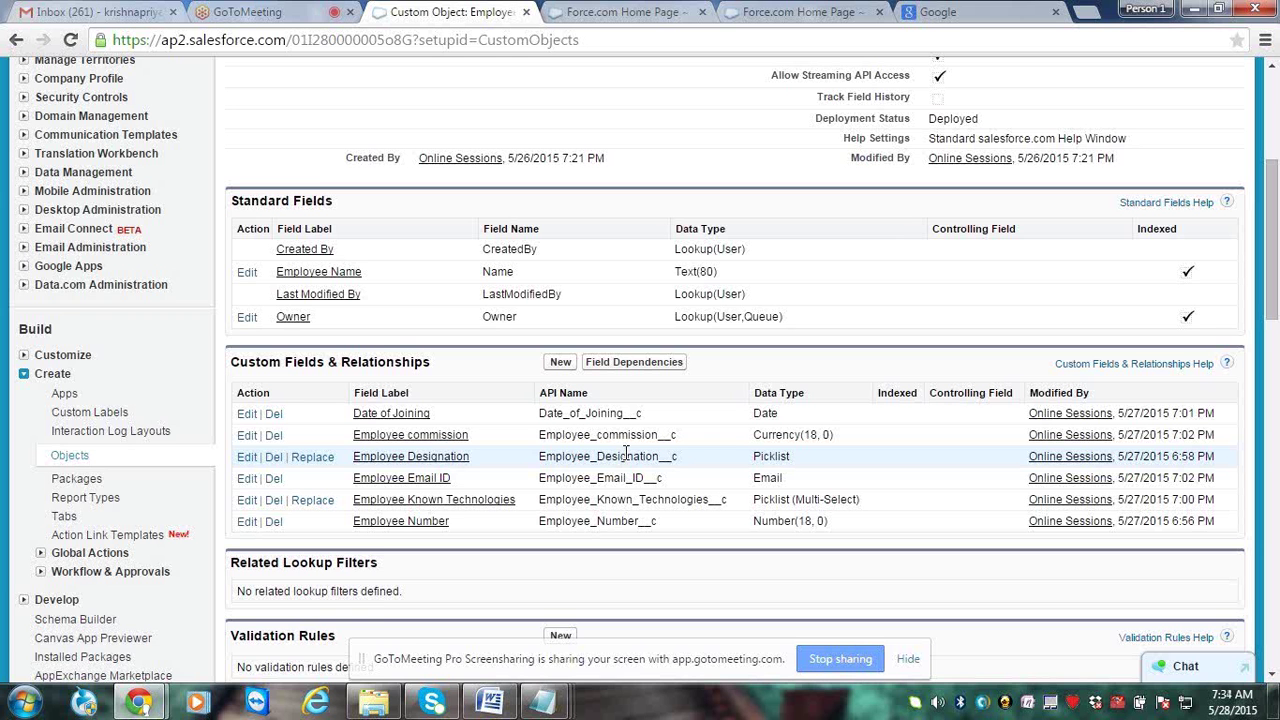
pyautogui.press('super')
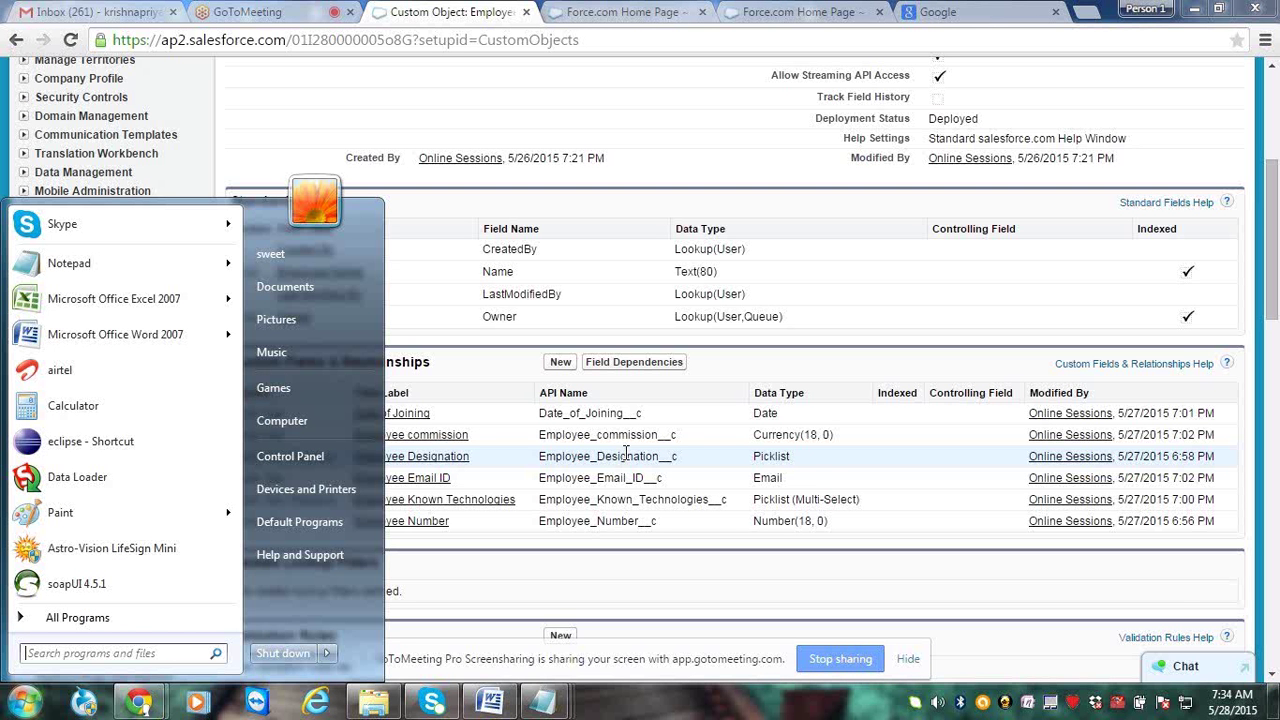
# In Notepad, add 'Standard fields' and 'Custom fields' lines below Employee
pyautogui.hotkey('alt', 'Tab')
pyautogui.press('Return')
pyautogui.press('Return')
pyautogui.write('S')
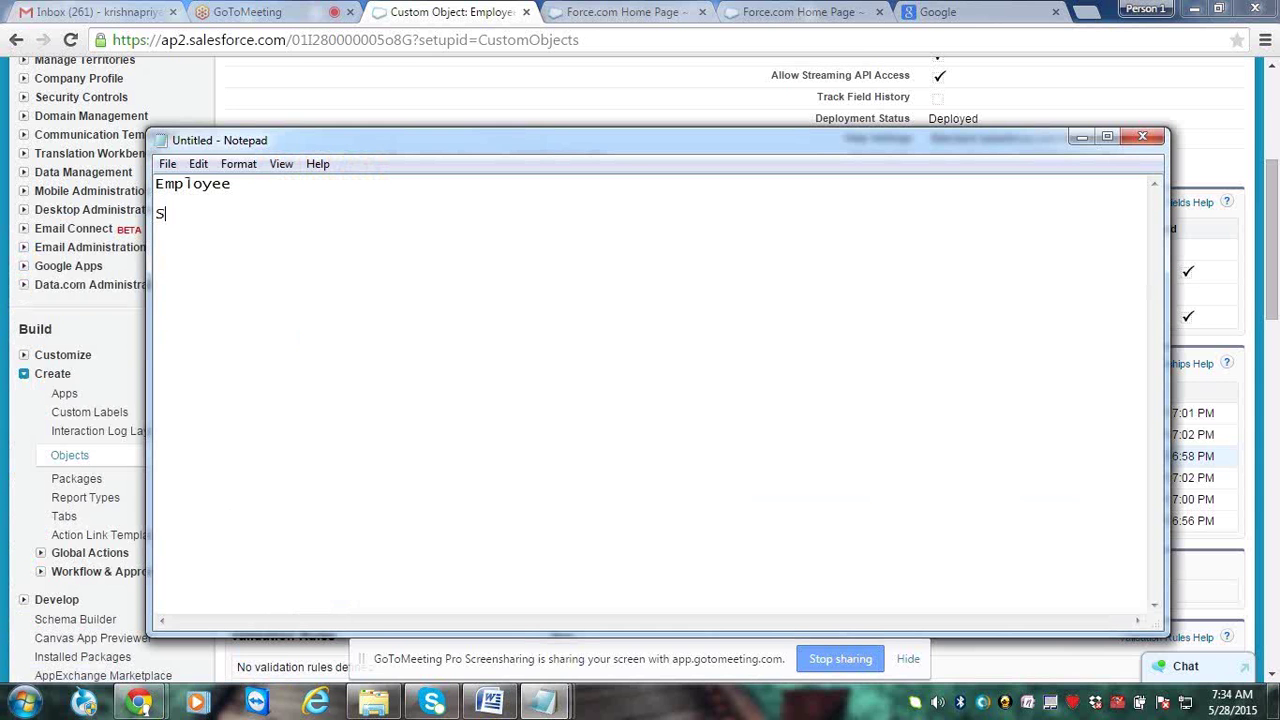
pyautogui.write('tandard fiel')
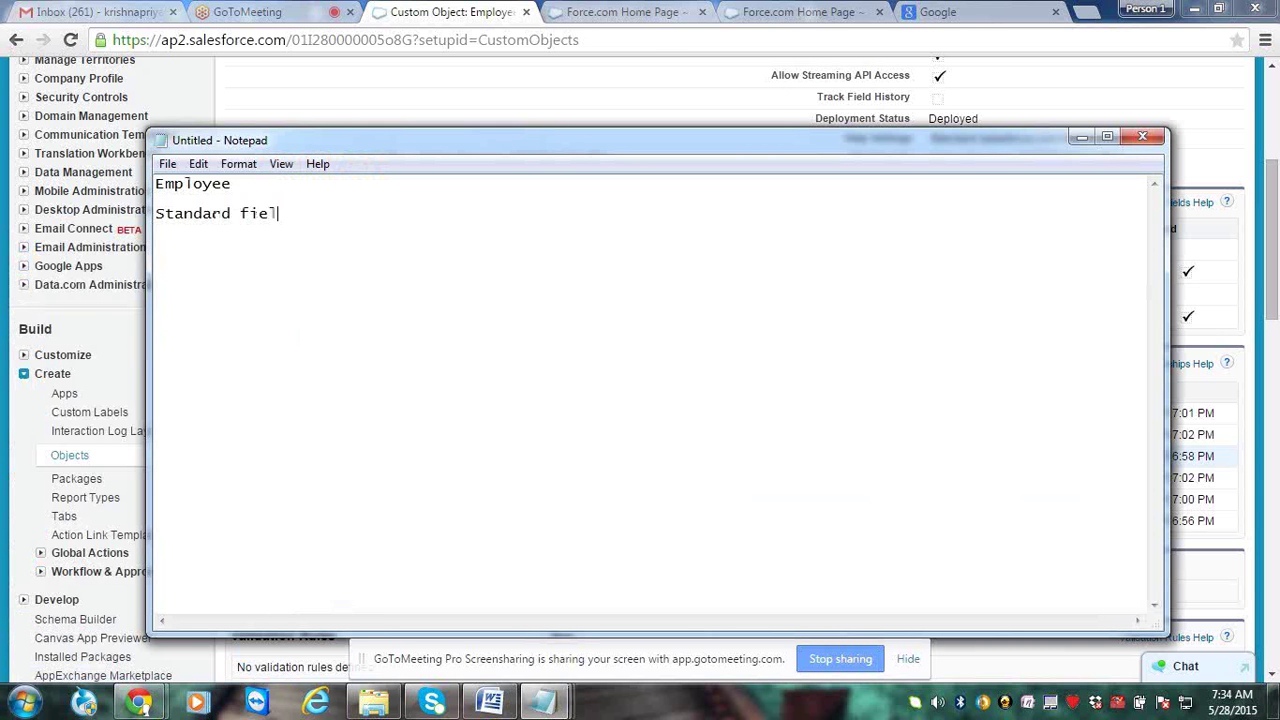
pyautogui.write('ds')
pyautogui.press('Return')
pyautogui.press('Return')
pyautogui.write('Custom fields')
# Append dashes with "500 custom fields" to Employee and dashes with '6 custom fields' to Custom fields
pyautogui.press('Up')
pyautogui.press('Up')
pyautogui.press('Up')
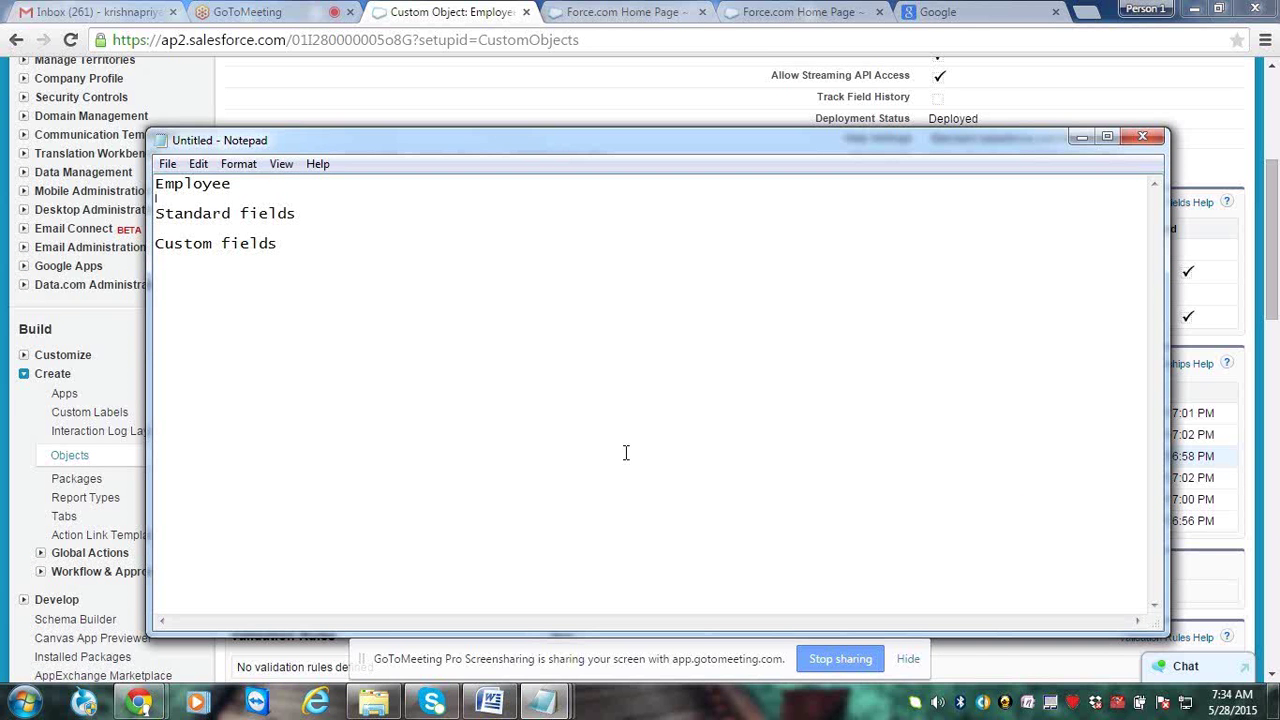
pyautogui.press('Left')
pyautogui.write('------------------------------------')
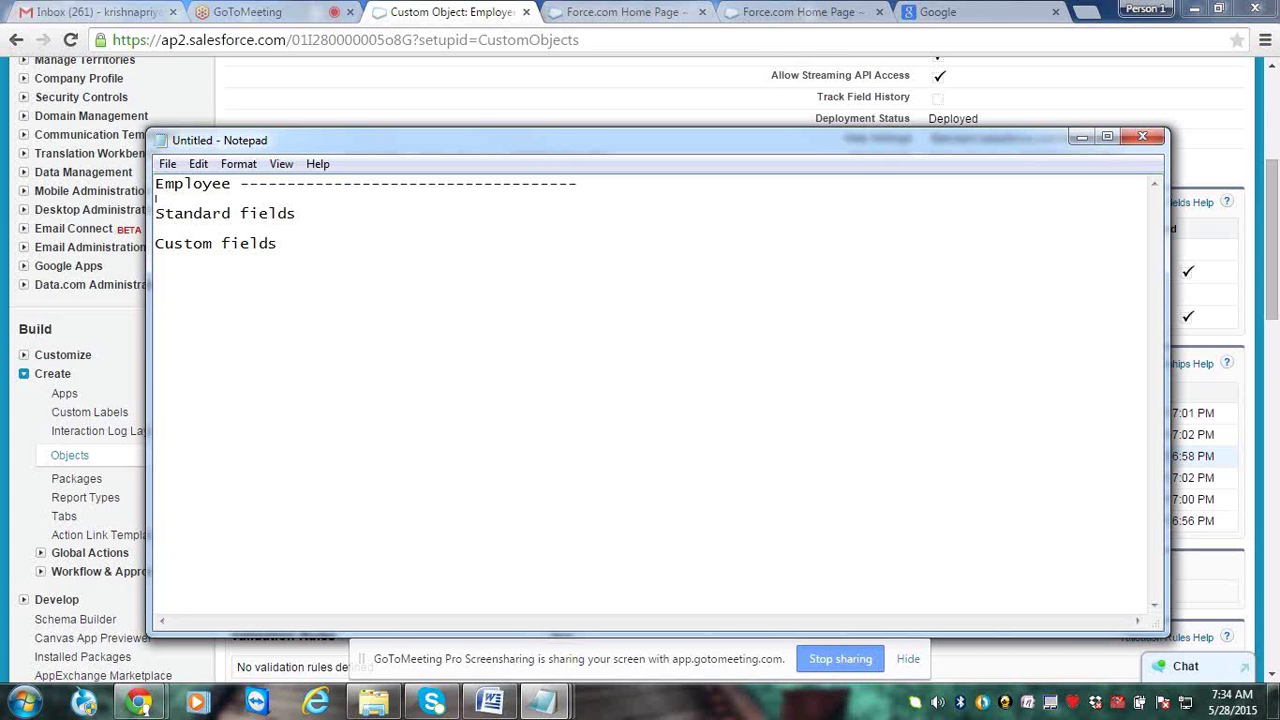
pyautogui.write(' %')
pyautogui.press('BackSpace')
pyautogui.write('500 custom')
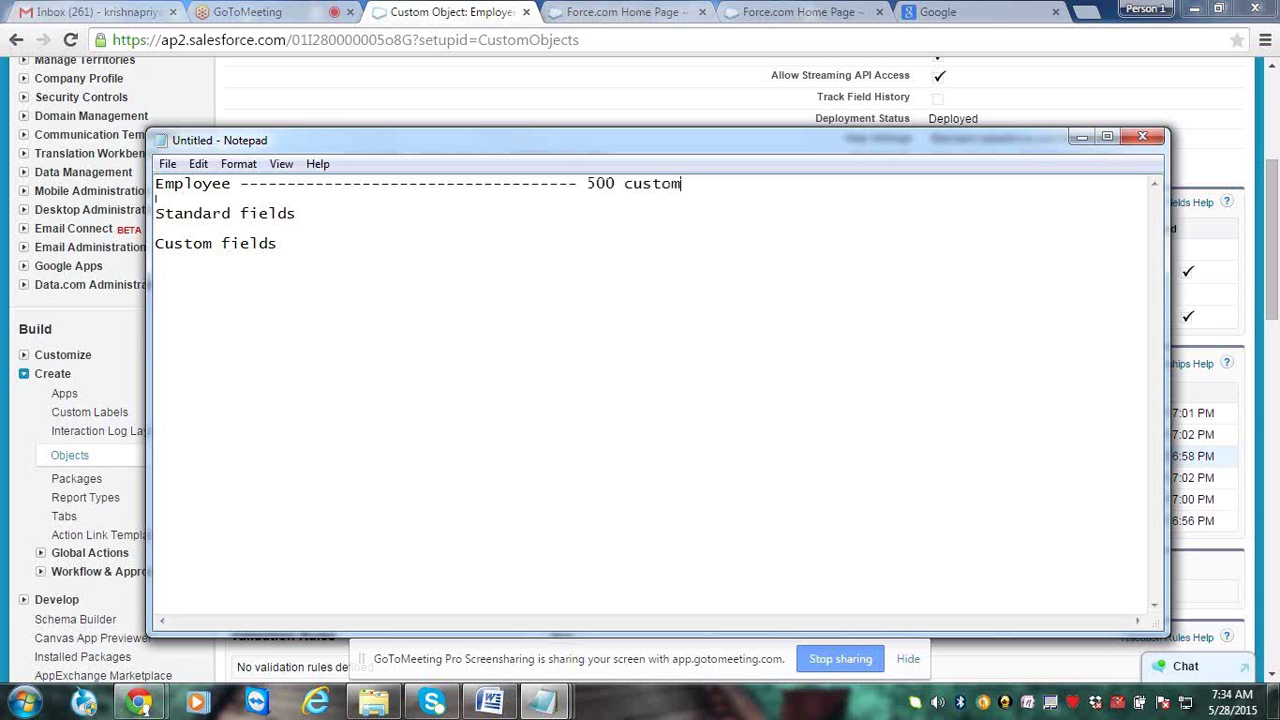
pyautogui.write(' fields"')
pyautogui.click(616, 183)
pyautogui.write('"')
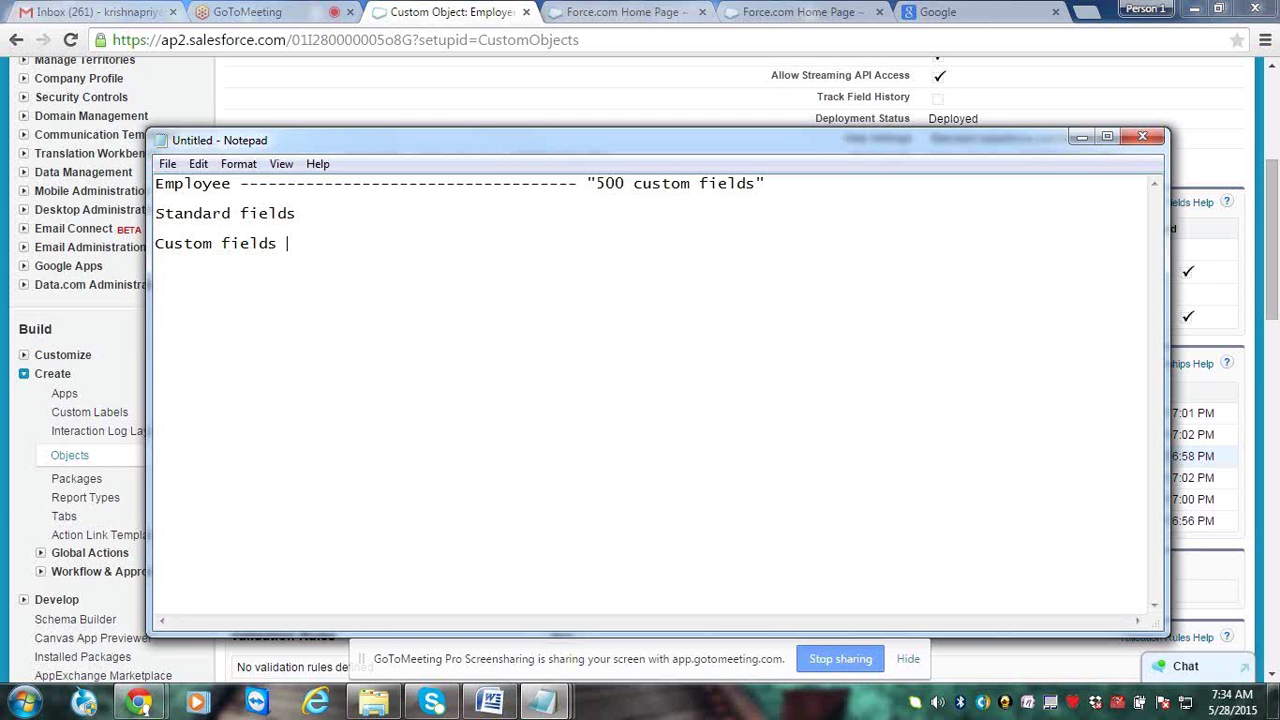
pyautogui.write('-------------------- 6 custo')
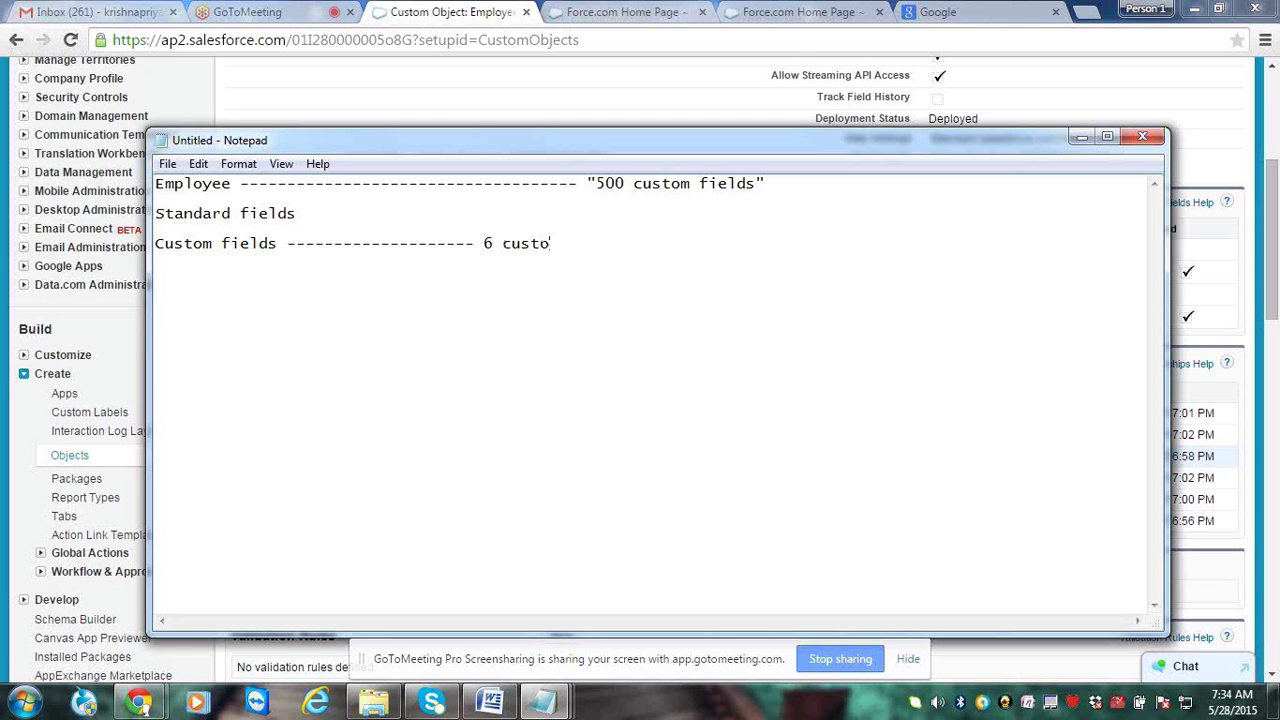
pyautogui.write('m fields')
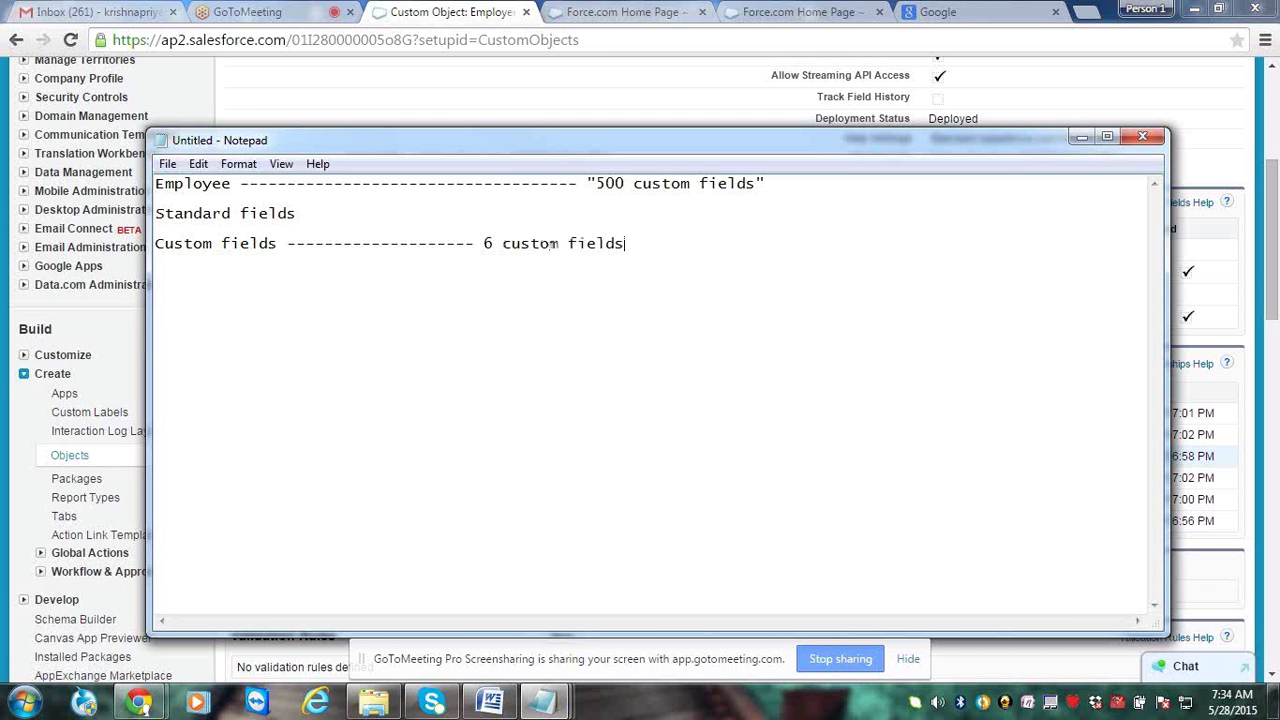